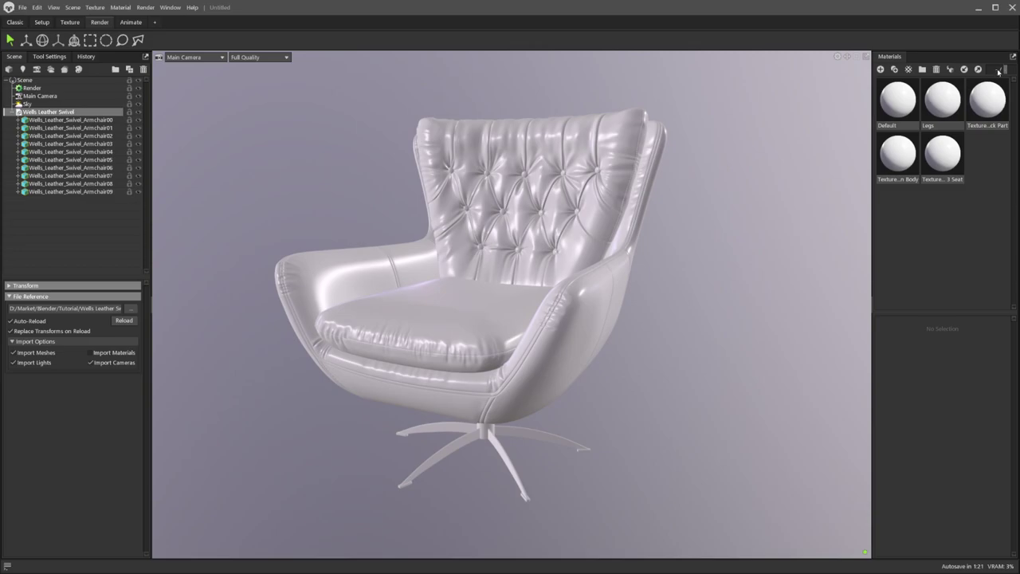
# Show the materials as a compact list and delete the Default material.
pyautogui.moveTo(1004, 69); pyautogui.dragTo(988, 70)
pyautogui.click(893, 84)
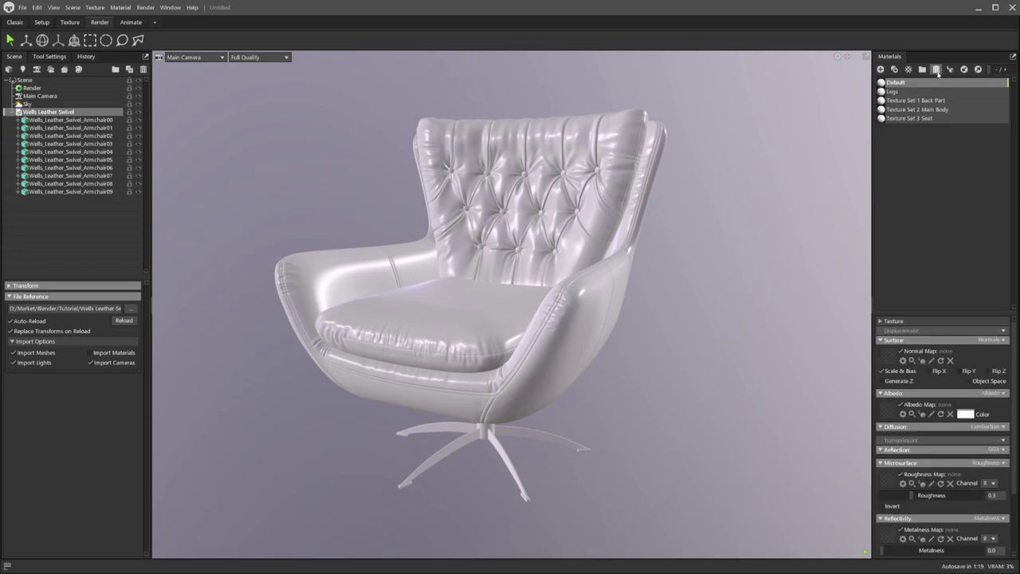
pyautogui.click(935, 69)
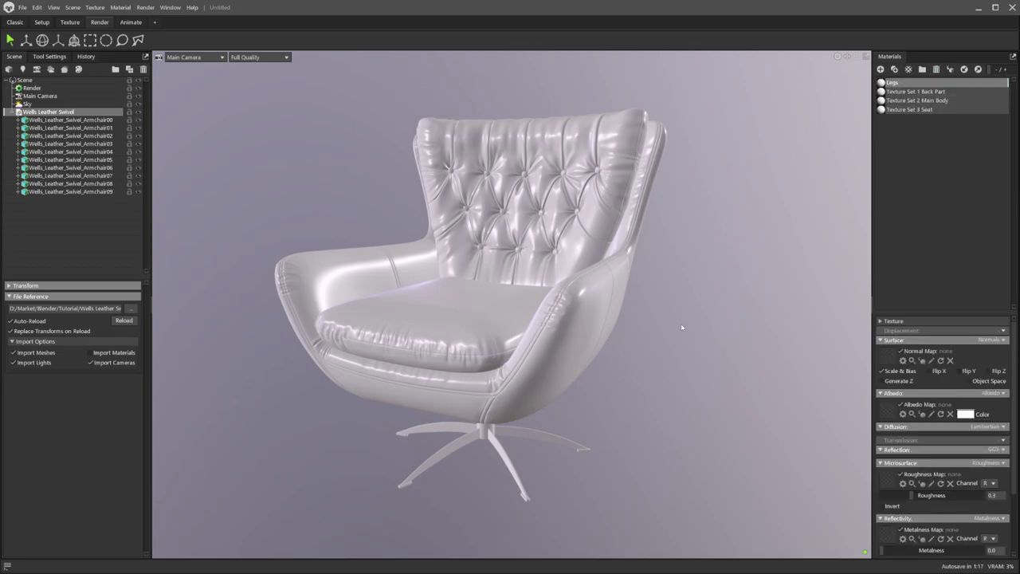
# Enable standard Occlusion on the Legs material and enlarge the material properties area so its map slots fit.
pyautogui.moveTo(668, 281); pyautogui.dragTo(675, 259, button='middle')
pyautogui.moveTo(675, 259); pyautogui.dragTo(682, 273)
pyautogui.moveTo(950, 312); pyautogui.dragTo(952, 190)
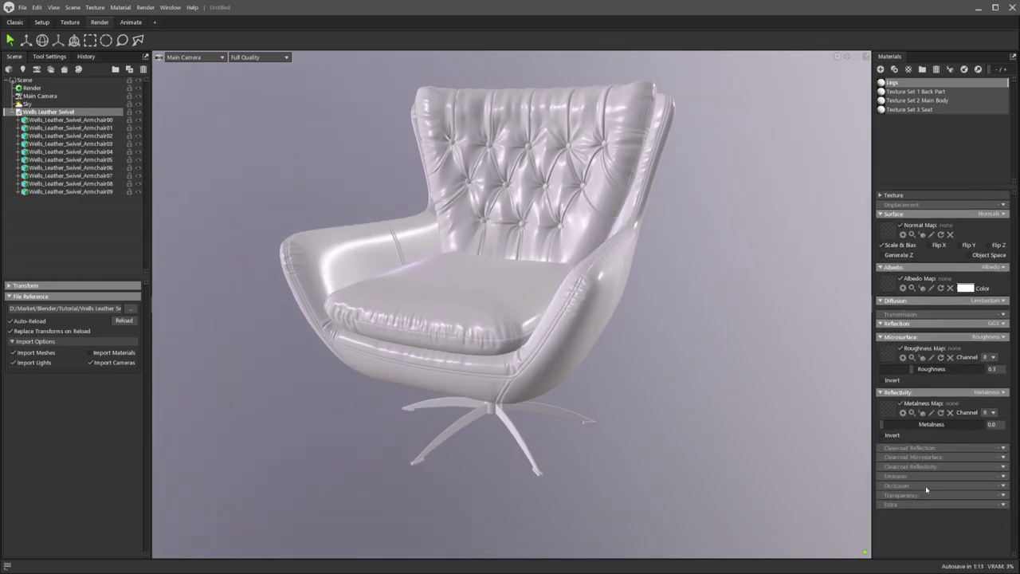
pyautogui.click(1001, 485)
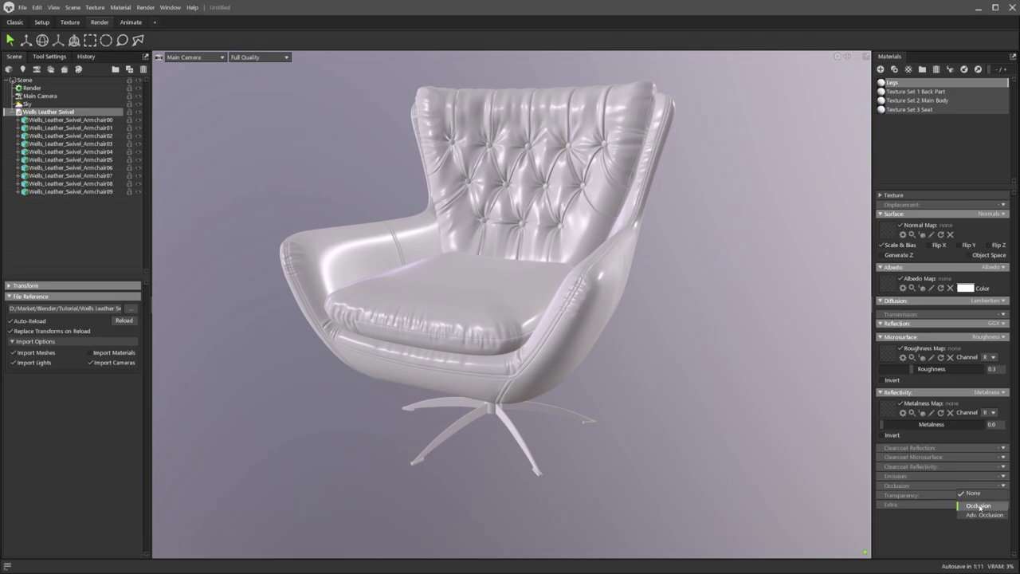
pyautogui.click(979, 507)
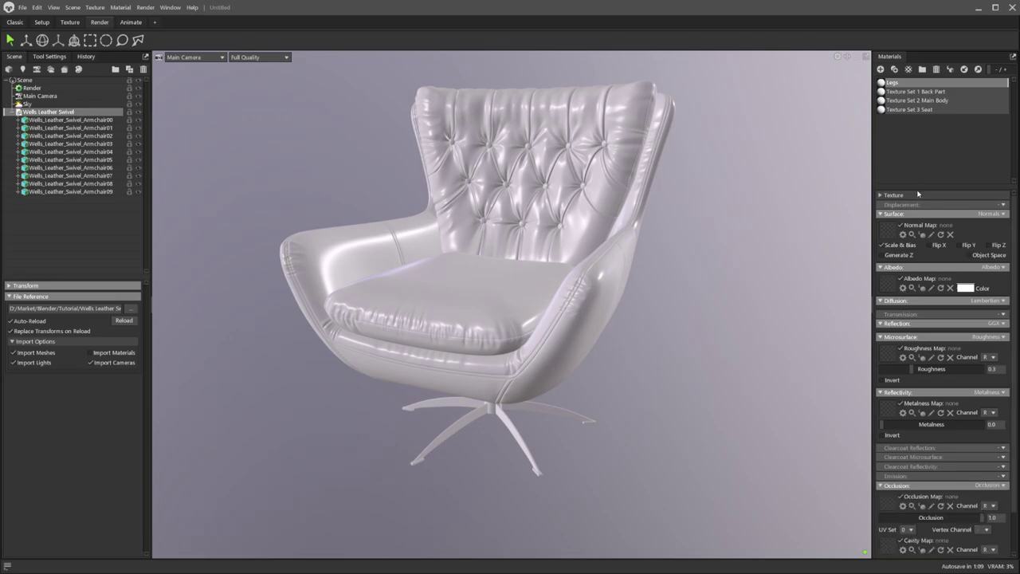
pyautogui.moveTo(918, 186); pyautogui.dragTo(923, 160)
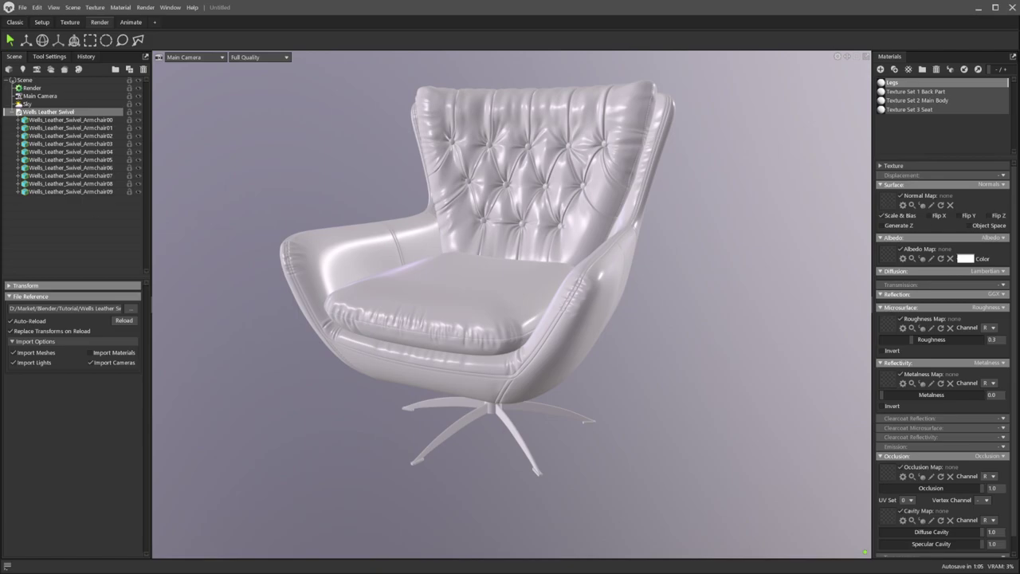
# From the Substance 3D Painter export folder, load Legs_Base_color as the Legs material's albedo map and Legs_Normal_OpenGL as its normal map.
pyautogui.moveTo(0, 109); pyautogui.dragTo(266, 135)
pyautogui.click(119, 241)
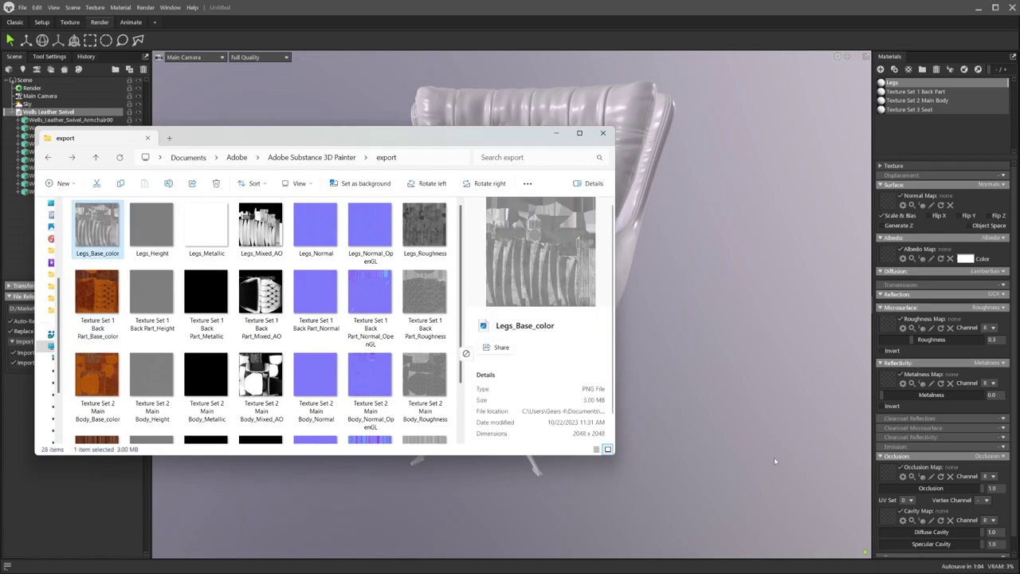
pyautogui.moveTo(892, 259); pyautogui.dragTo(893, 259)
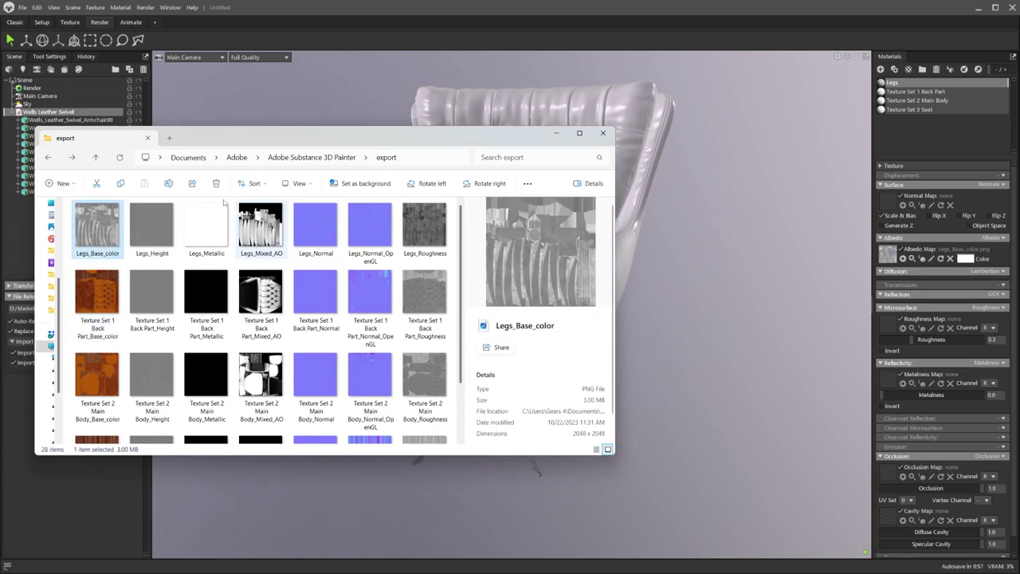
pyautogui.click(368, 223)
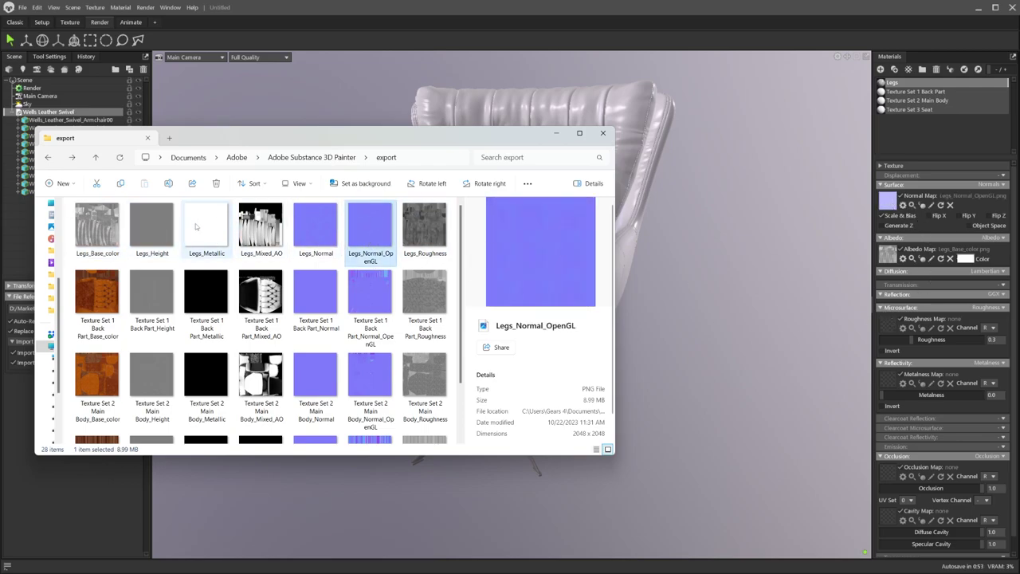
# Assign Legs_Roughness, Legs_Metallic and Legs_Mixed_AO to the Legs material's roughness, metalness and occlusion maps.
pyautogui.click(421, 229)
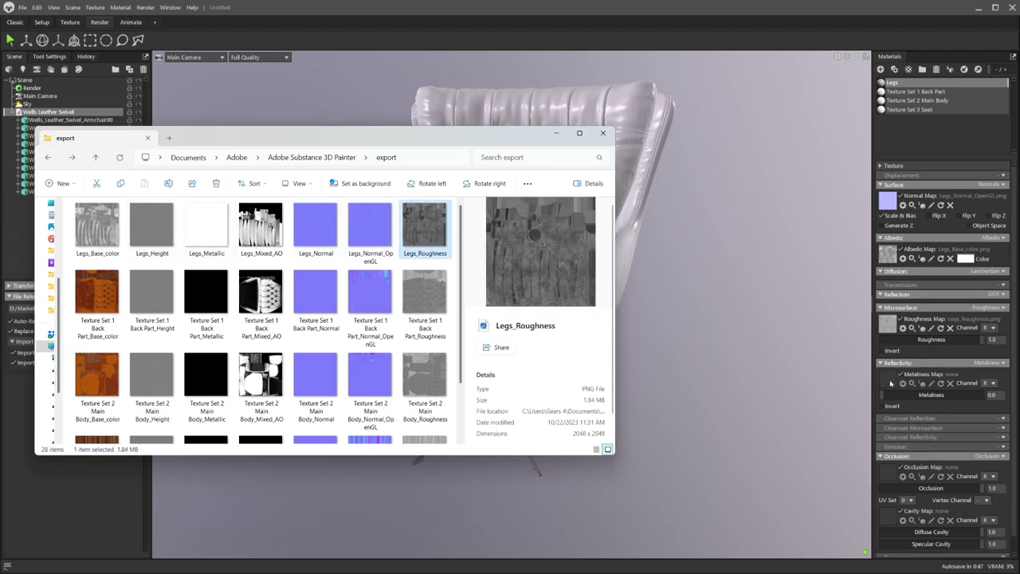
pyautogui.click(197, 227)
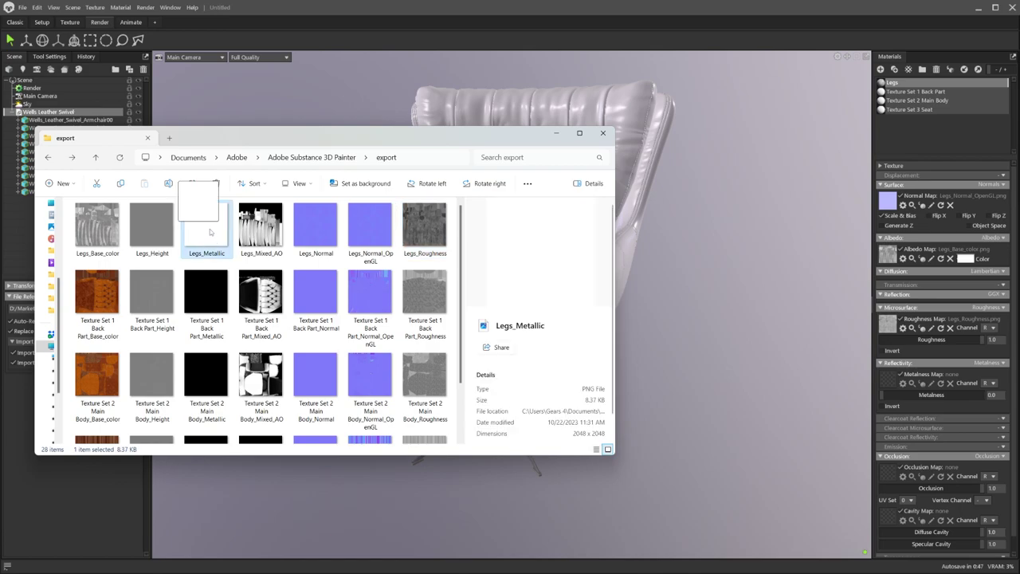
pyautogui.moveTo(885, 383); pyautogui.dragTo(884, 383)
pyautogui.moveTo(250, 228); pyautogui.dragTo(940, 516)
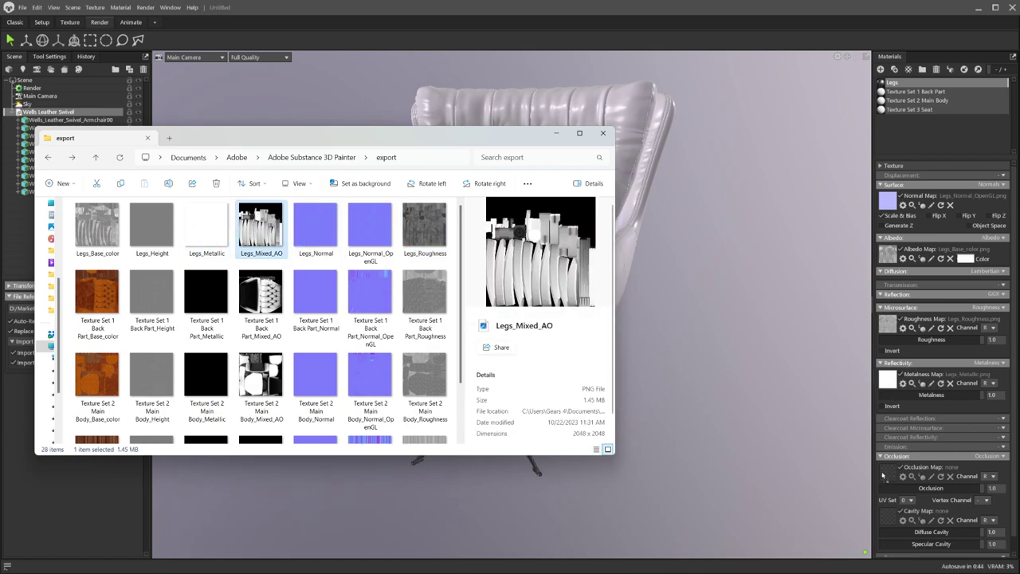
pyautogui.moveTo(495, 135); pyautogui.dragTo(534, 198)
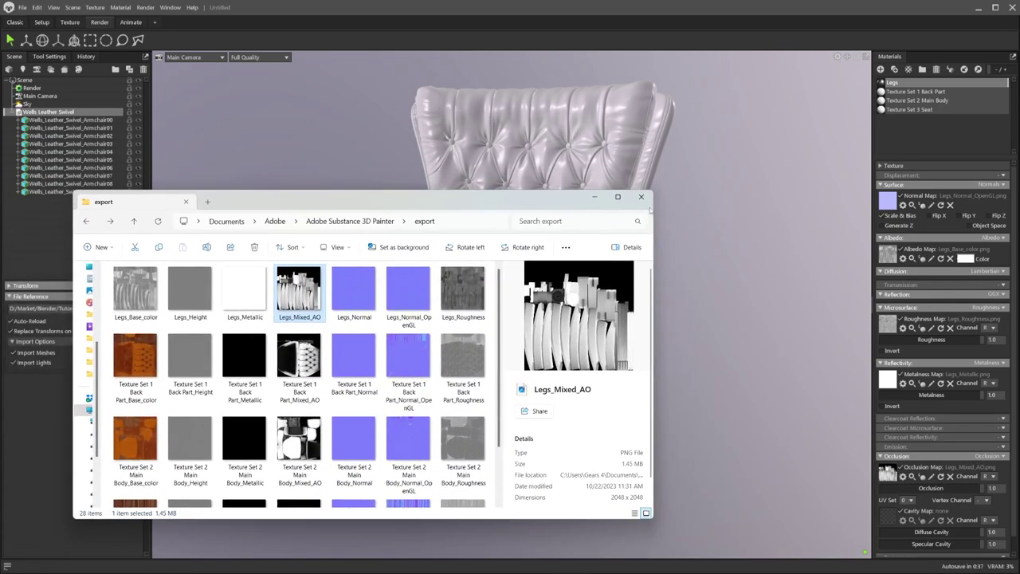
# Give the Texture Set 1 Back Part material its matching Base_color file as albedo map and Normal_OpenGL file as normal map.
pyautogui.click(915, 92)
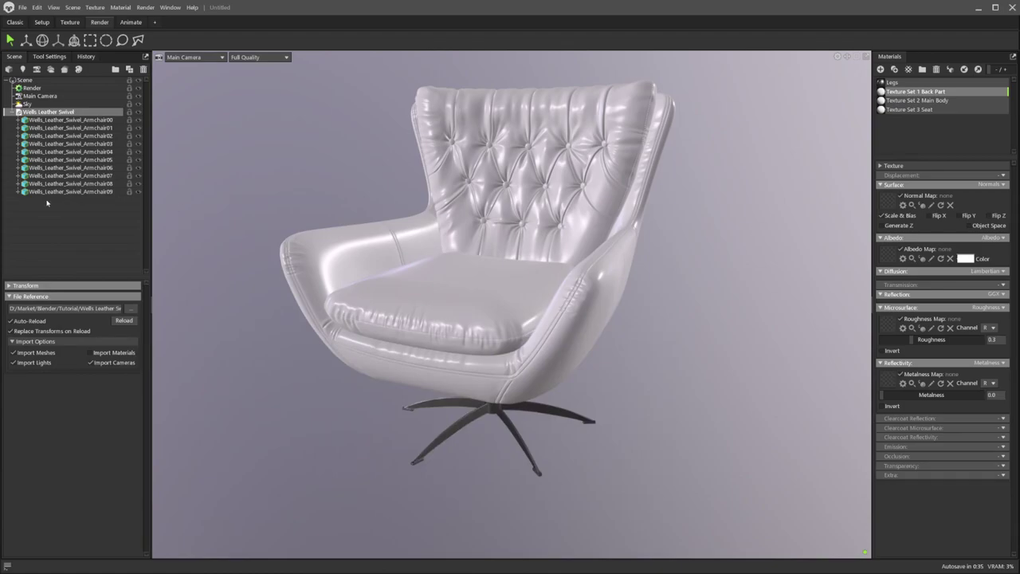
pyautogui.hotkey('alt', 'Tab')
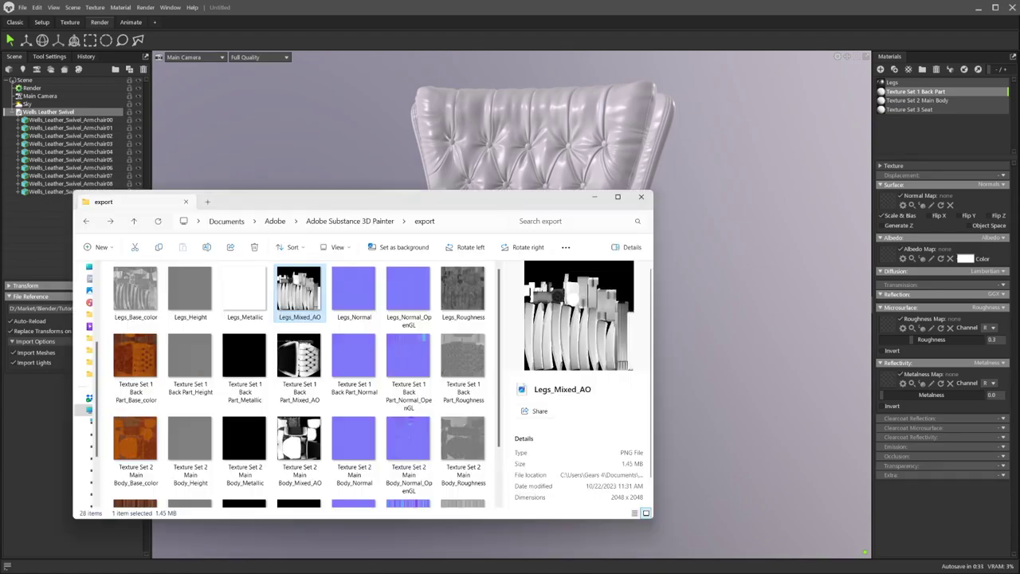
pyautogui.moveTo(394, 196); pyautogui.dragTo(393, 155)
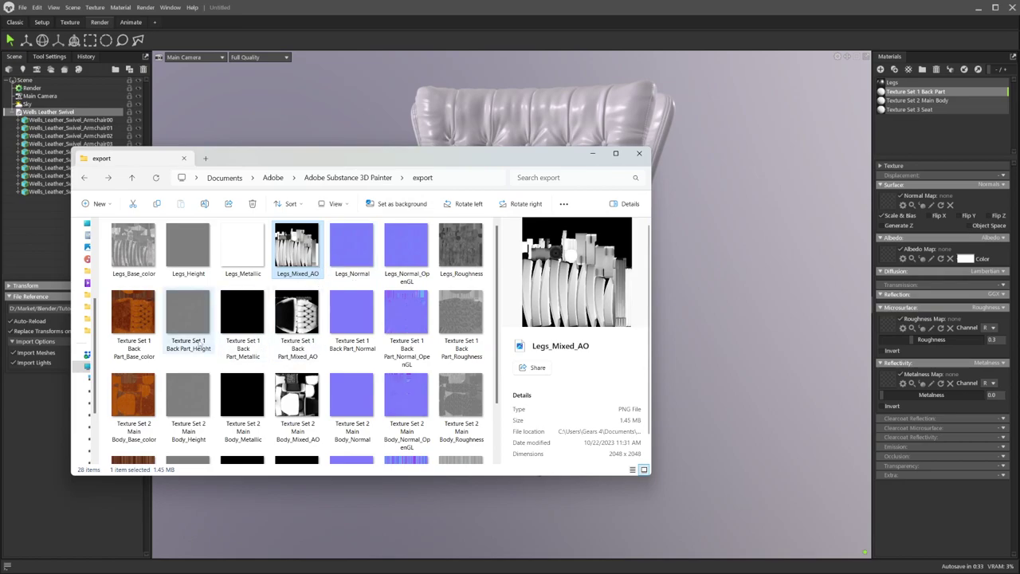
pyautogui.click(137, 316)
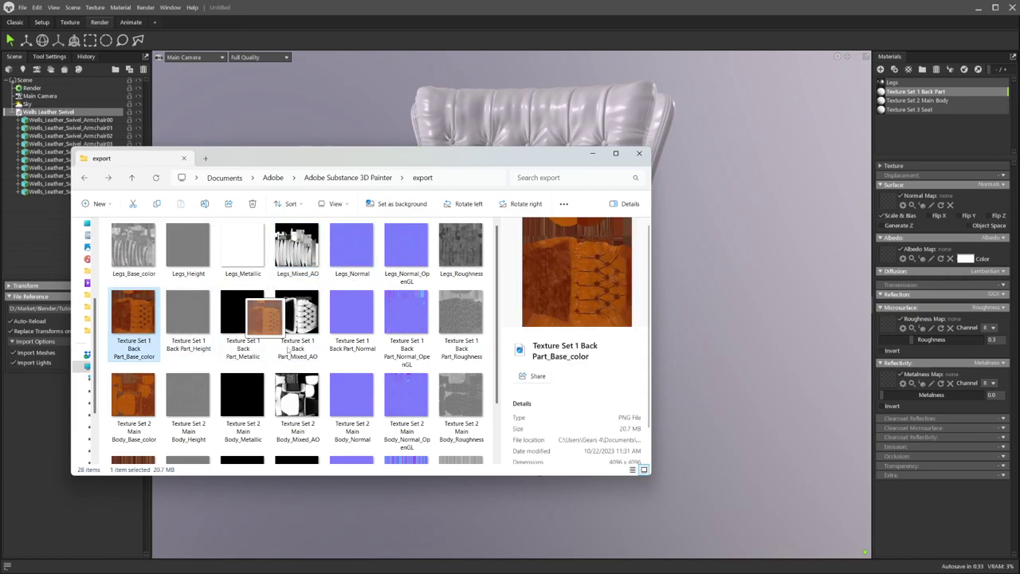
pyautogui.moveTo(885, 253); pyautogui.dragTo(887, 254)
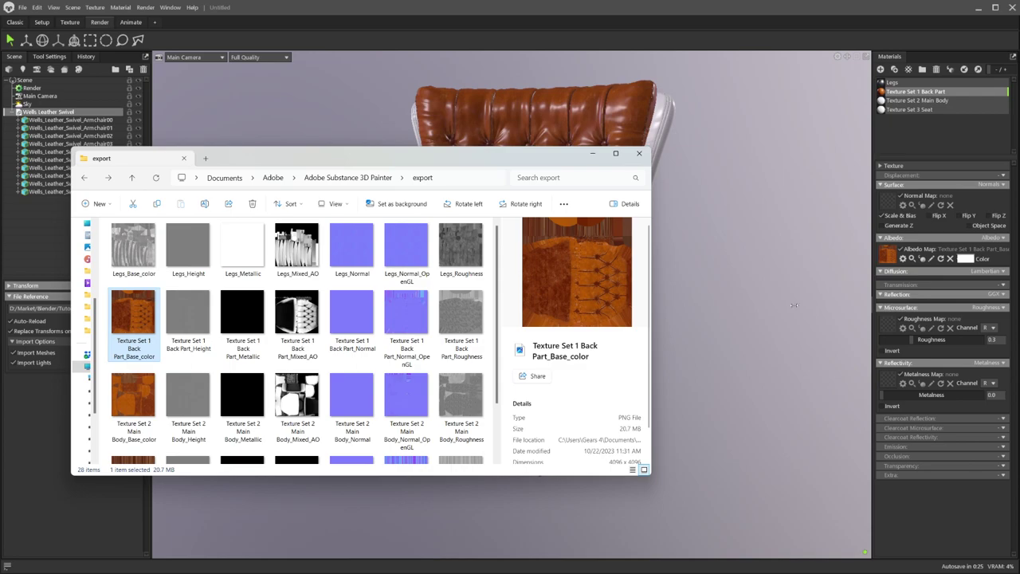
pyautogui.click(410, 318)
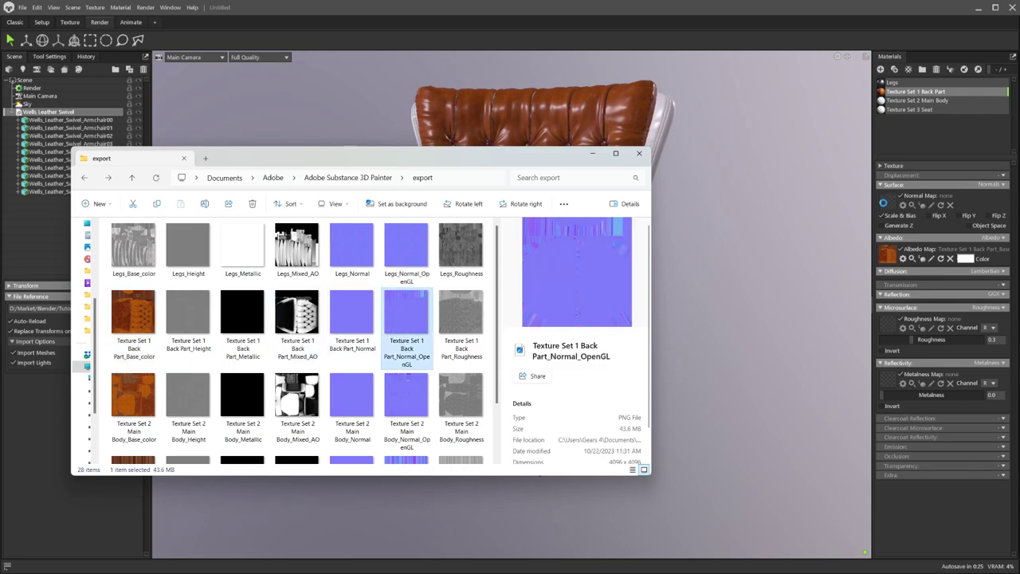
# Assign the Texture Set 1 Back Part Roughness and Metallic files to that material's roughness and metalness maps.
pyautogui.click(461, 314)
pyautogui.moveTo(888, 327); pyautogui.dragTo(888, 328)
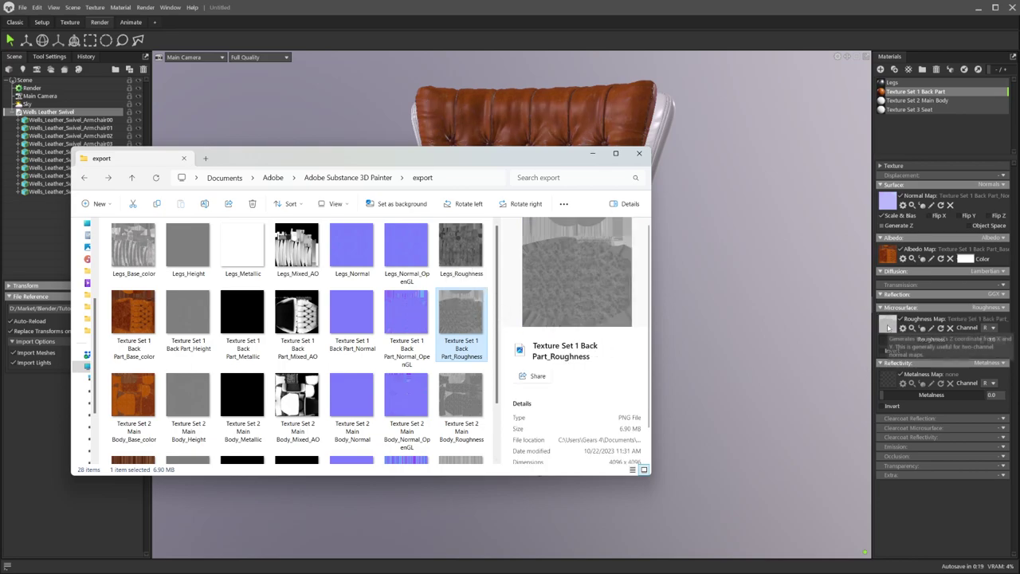
pyautogui.click(252, 318)
pyautogui.moveTo(251, 317); pyautogui.dragTo(896, 380)
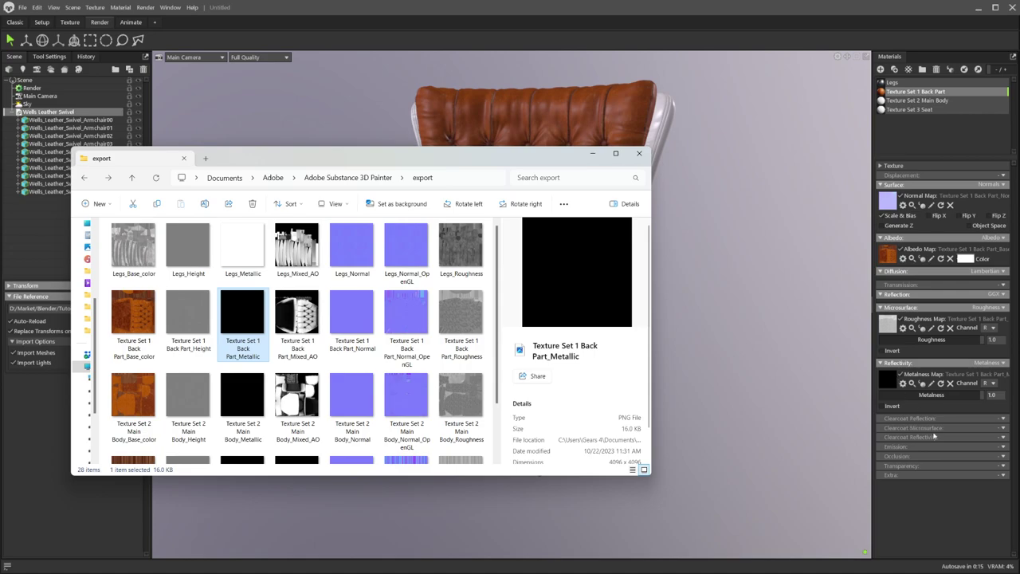
# Enable standard Occlusion on the Texture Set 1 Back Part material and load its Mixed_AO file as the occlusion map.
pyautogui.click(1005, 458)
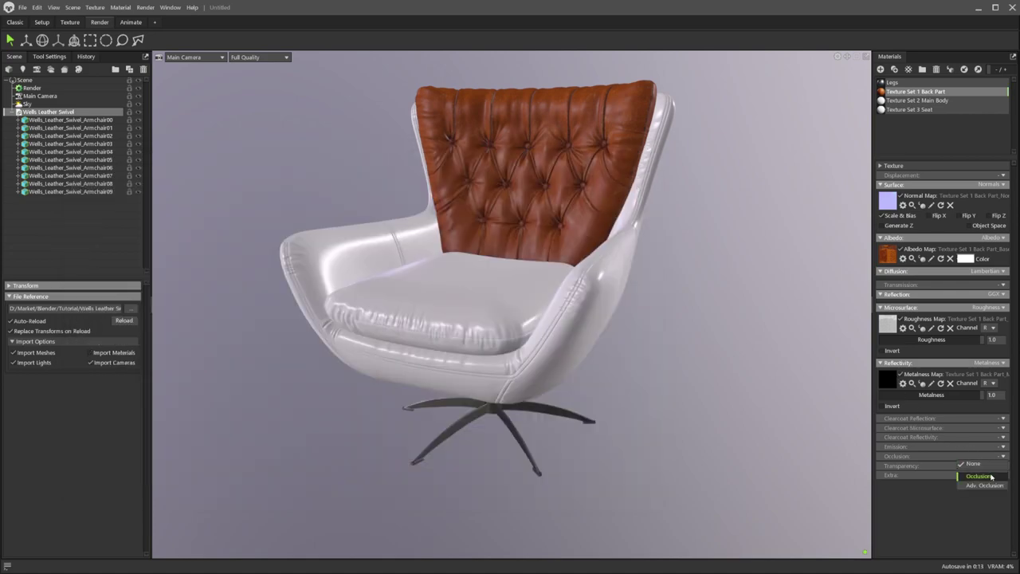
pyautogui.click(1006, 457)
pyautogui.hotkey('alt', 'Tab')
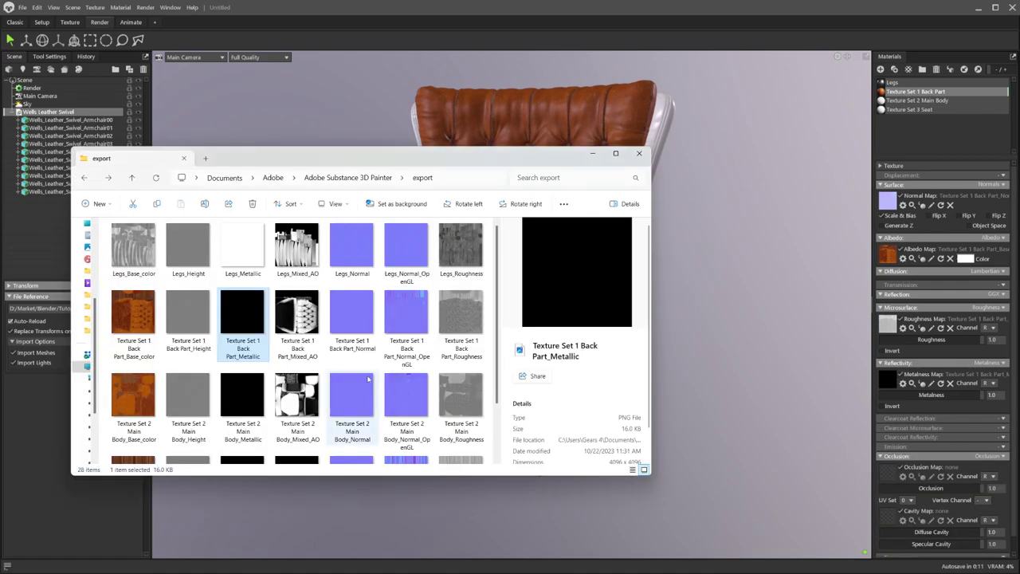
pyautogui.click(299, 323)
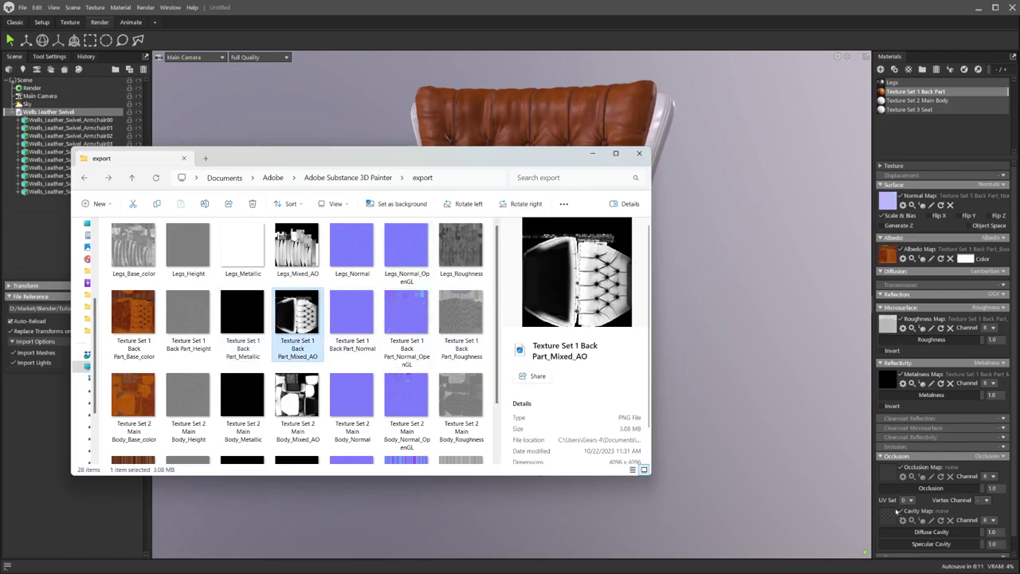
pyautogui.moveTo(890, 476); pyautogui.dragTo(890, 475)
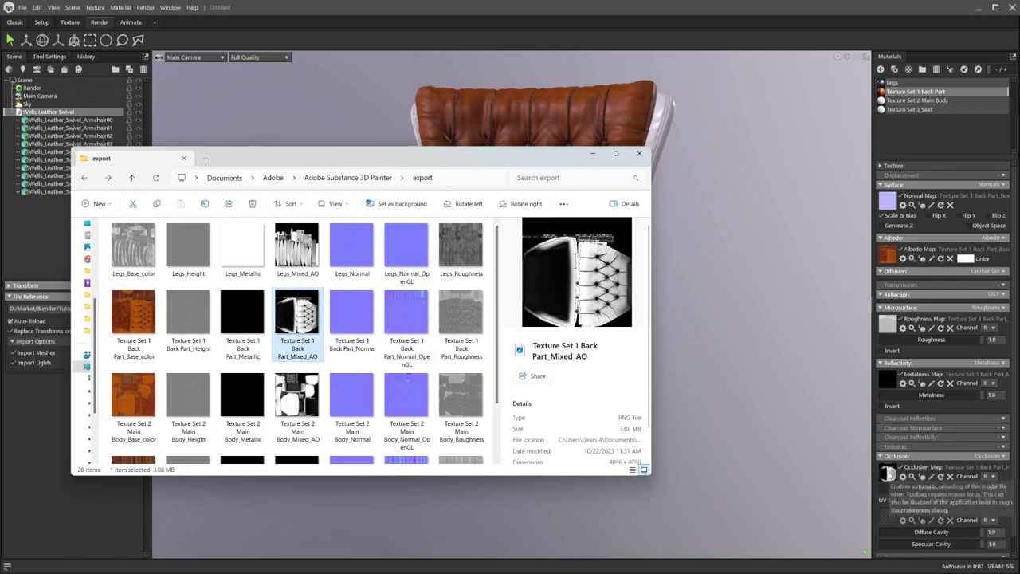
pyautogui.moveTo(570, 156)
pyautogui.mouseDown()
pyautogui.moveTo(591, 386)
pyautogui.moveTo(575, 166)
pyautogui.mouseUp()
# Enable standard Occlusion on the Texture Set 2 Main Body material.
pyautogui.click(917, 100)
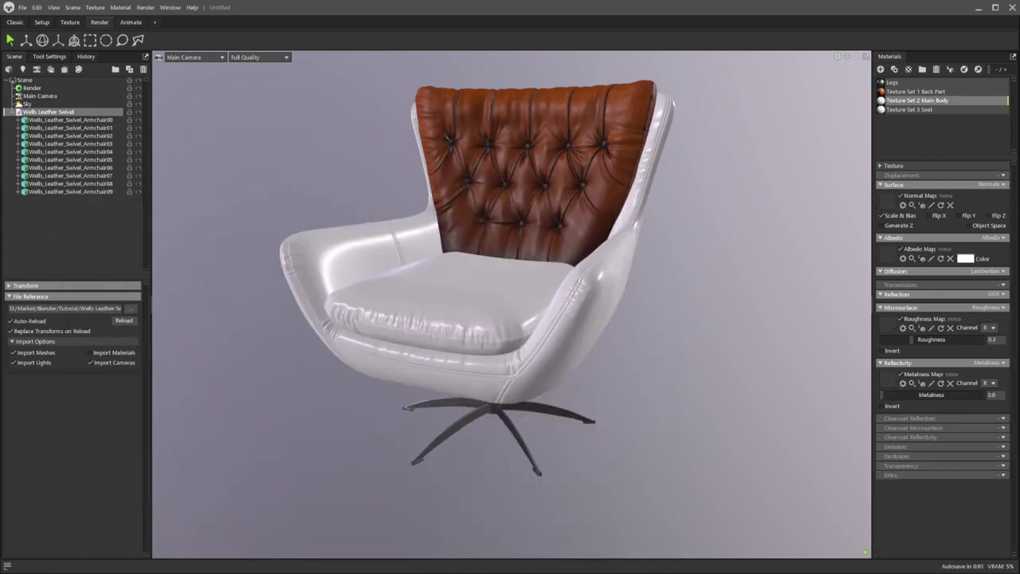
pyautogui.hotkey('alt', 'Tab')
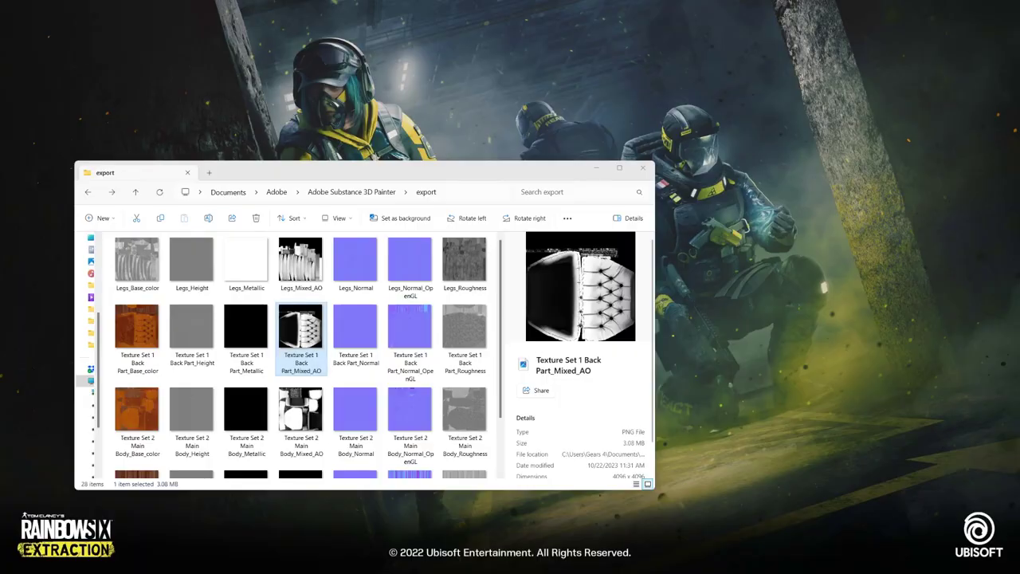
pyautogui.moveTo(398, 172); pyautogui.dragTo(358, 168)
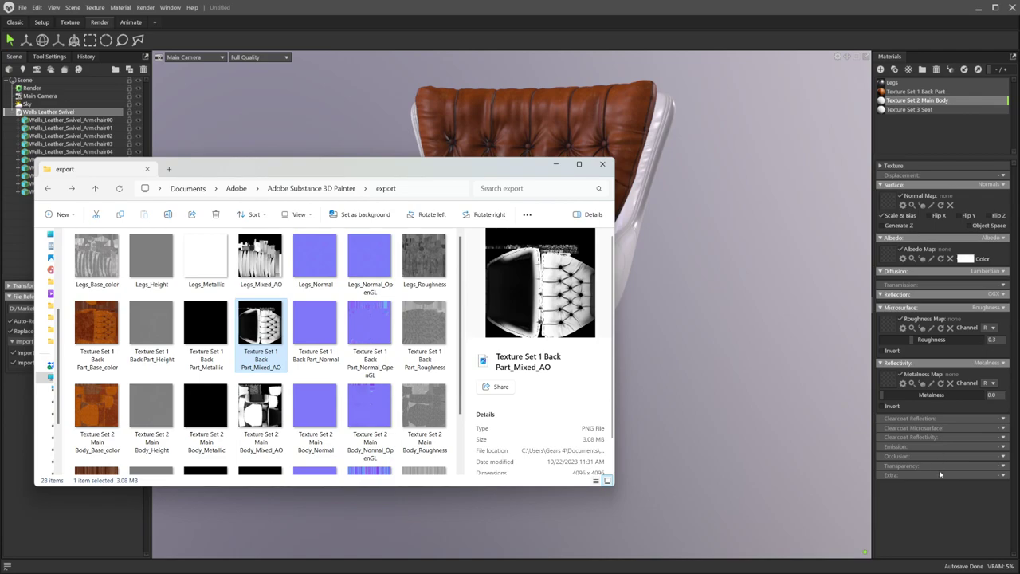
pyautogui.click(1005, 457)
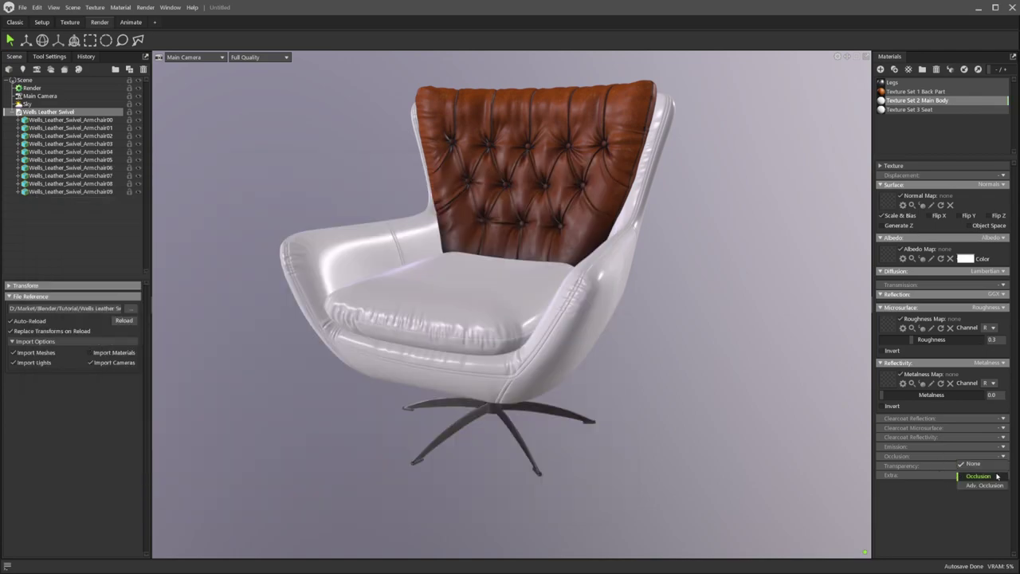
pyautogui.click(996, 477)
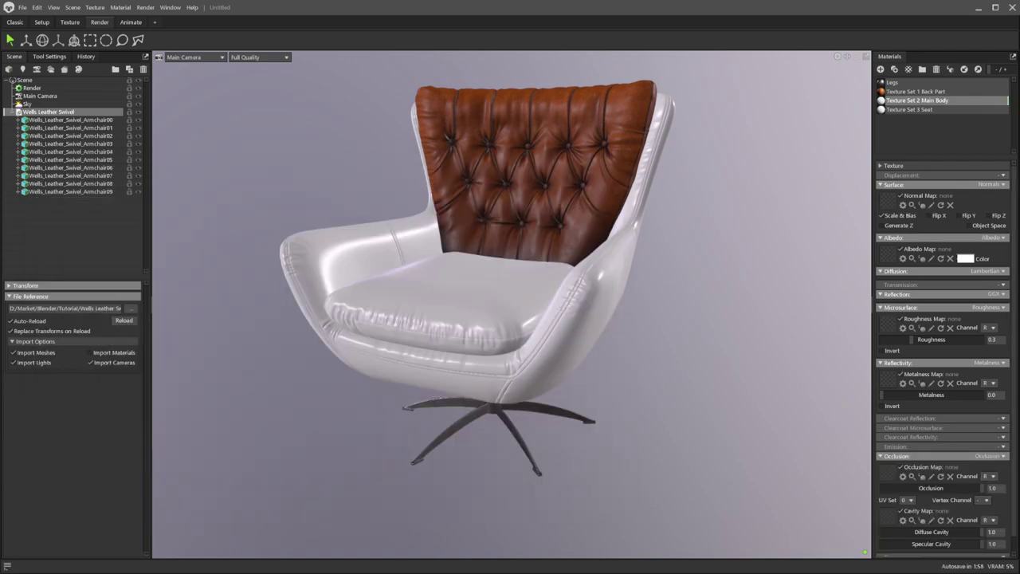
# Load the Texture Set 2 Main Body Base_color and Normal_OpenGL files as that material's albedo and normal maps.
pyautogui.hotkey('alt', 'Tab')
pyautogui.moveTo(88, 410); pyautogui.dragTo(881, 458)
pyautogui.moveTo(889, 358); pyautogui.dragTo(892, 255)
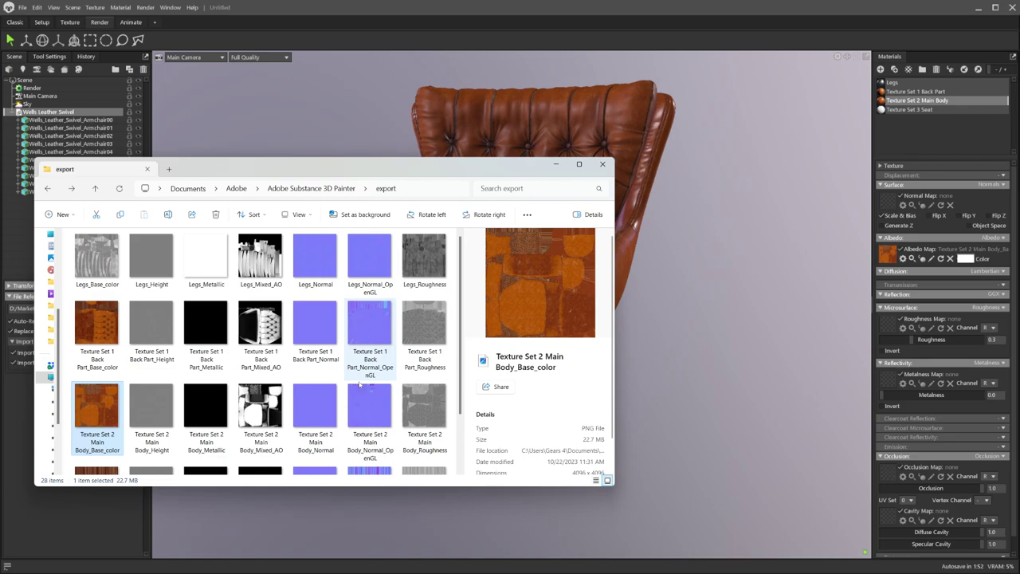
pyautogui.moveTo(371, 418); pyautogui.dragTo(887, 203)
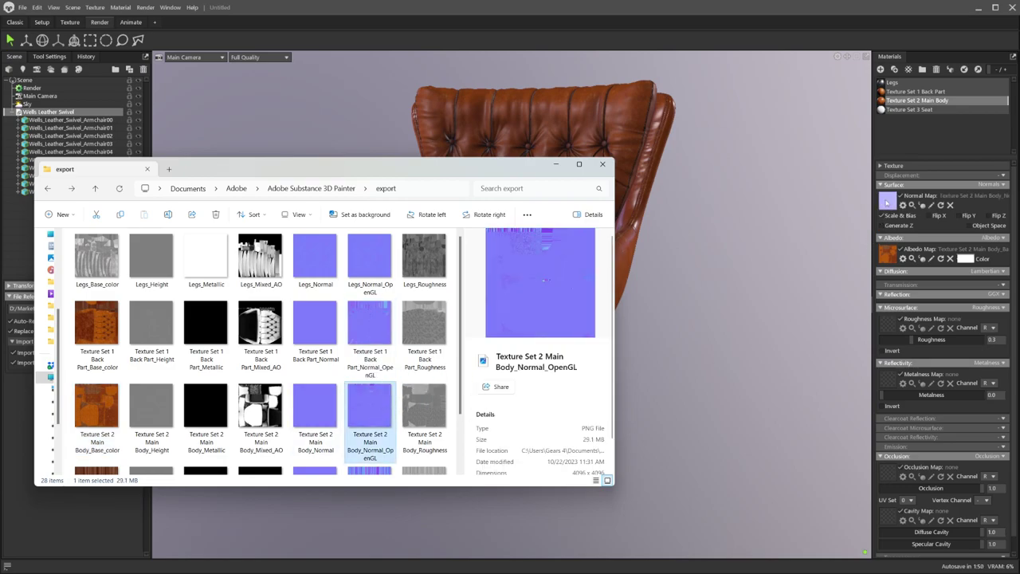
# Assign the Texture Set 2 Main Body Metallic and Mixed_AO files to the material's metalness and occlusion maps.
pyautogui.click(207, 413)
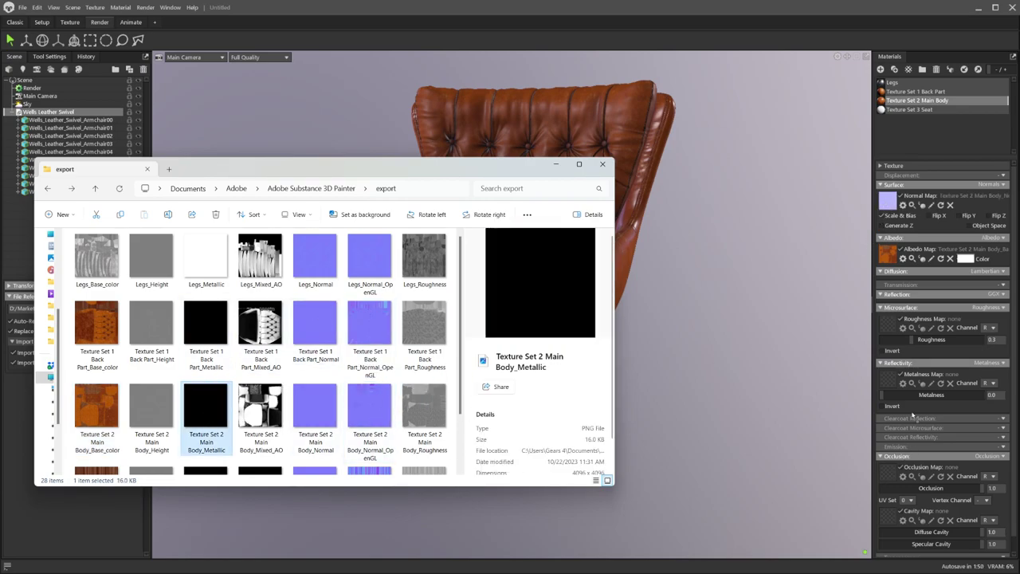
pyautogui.moveTo(891, 380); pyautogui.dragTo(890, 380)
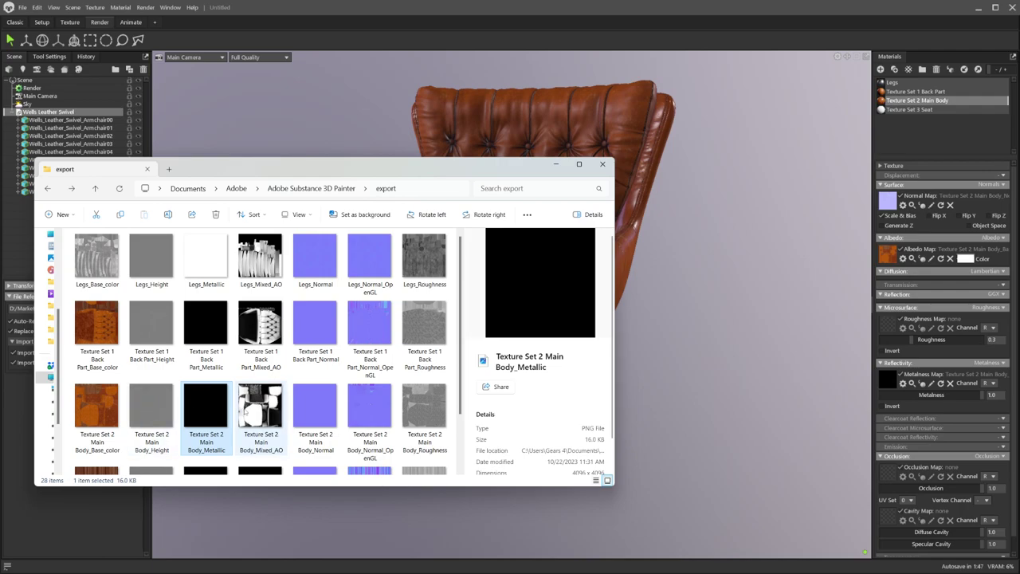
pyautogui.moveTo(263, 407); pyautogui.dragTo(887, 471)
# Load the Texture Set 2 Main Body Roughness file as the roughness map of the Texture Set 2 Main Body material.
pyautogui.click(423, 410)
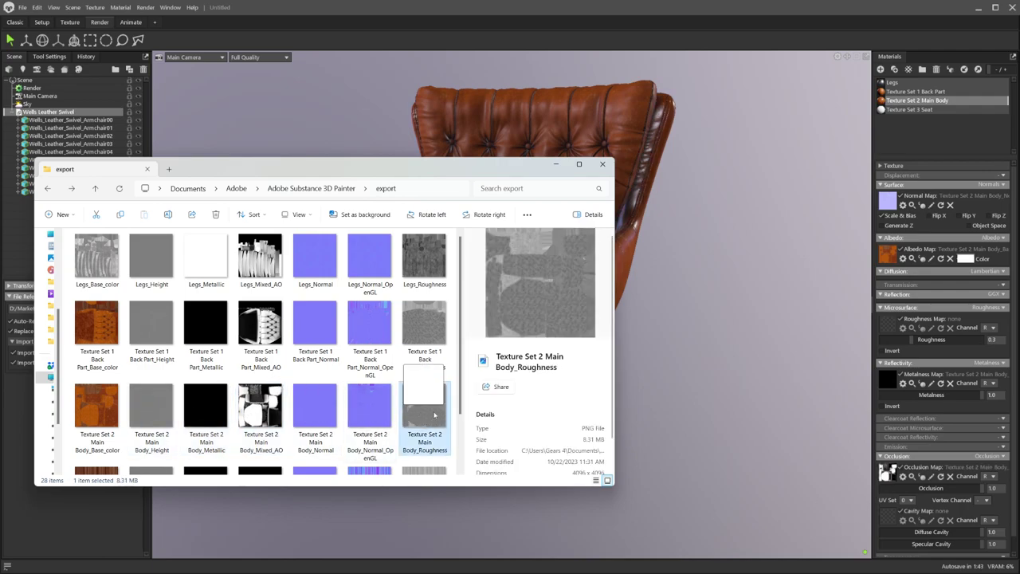
pyautogui.moveTo(886, 320); pyautogui.dragTo(887, 320)
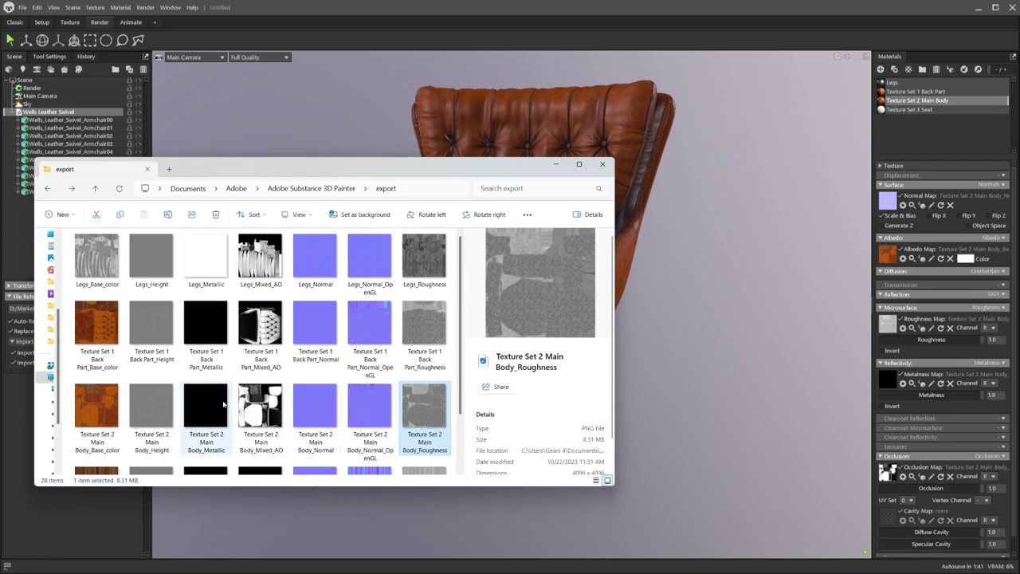
pyautogui.moveTo(505, 169); pyautogui.dragTo(0, 78)
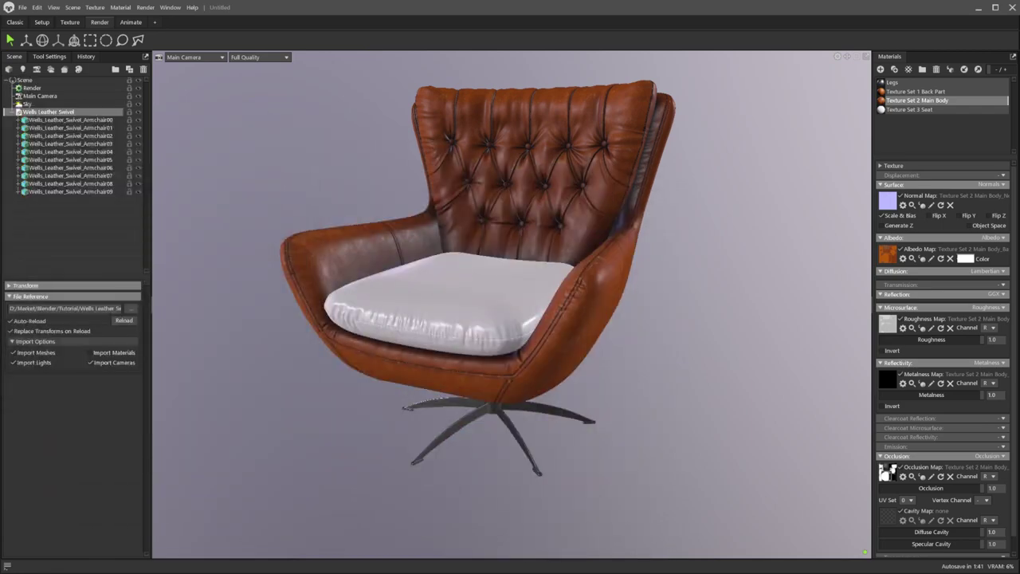
pyautogui.click(569, 309)
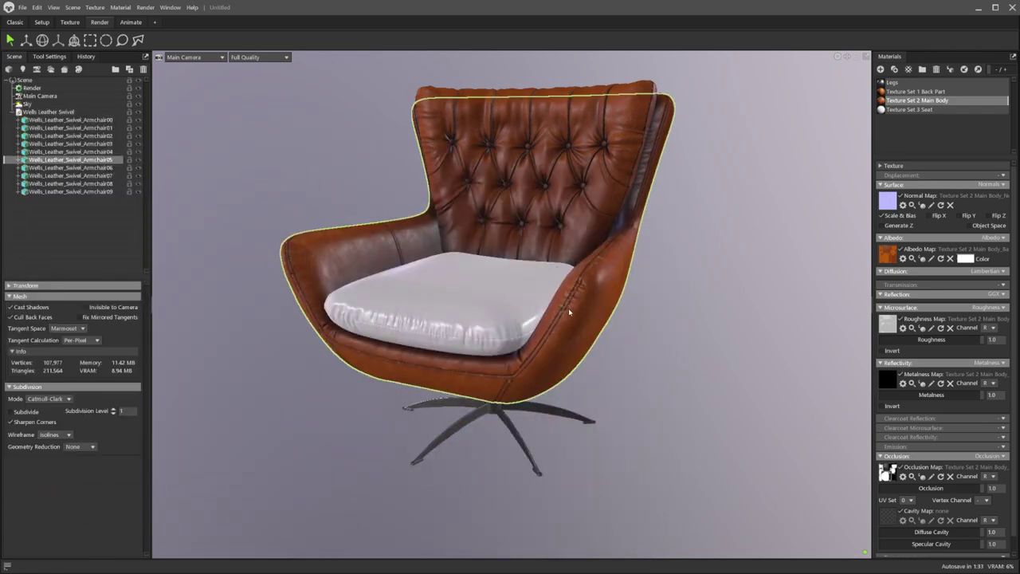
# Enable Occlusion on the Texture Set 3 Seat material and load its Base_color and Normal_OpenGL files as albedo and normal maps.
pyautogui.click(928, 110)
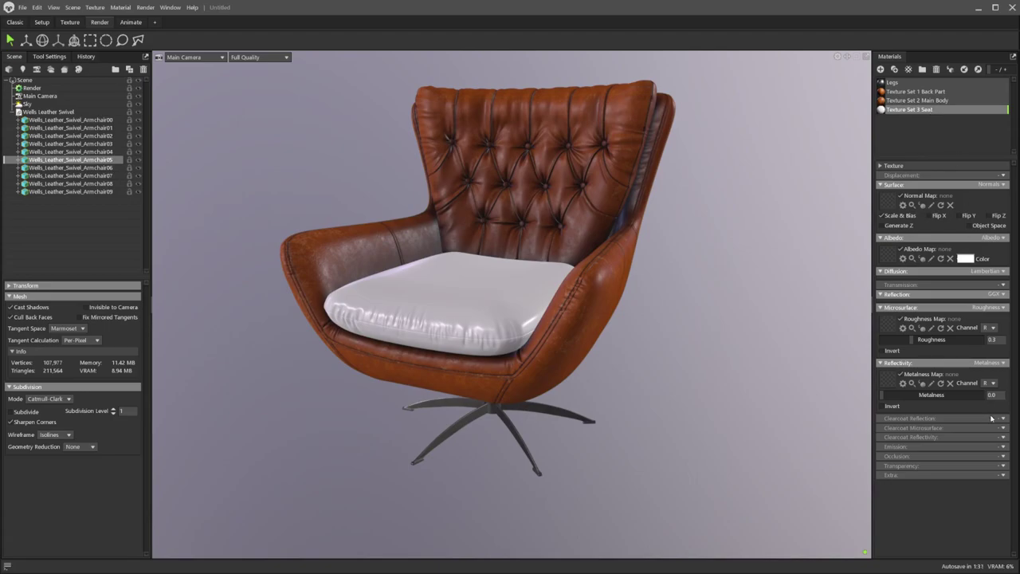
pyautogui.click(1002, 457)
pyautogui.moveTo(0, 152); pyautogui.dragTo(374, 150)
pyautogui.scroll(-1, 263, 334)
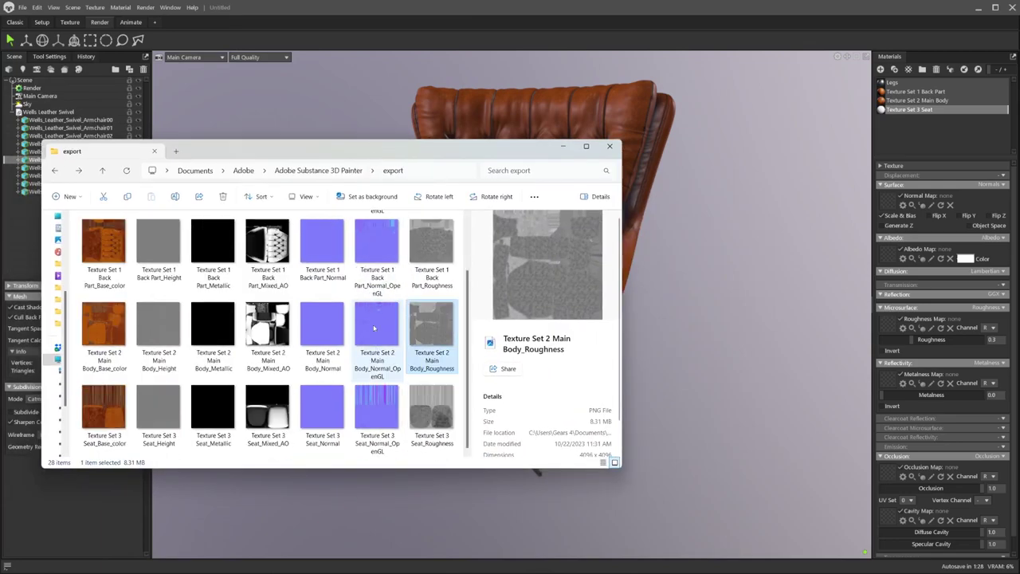
pyautogui.moveTo(104, 406); pyautogui.dragTo(888, 255)
pyautogui.moveTo(377, 418); pyautogui.dragTo(889, 197)
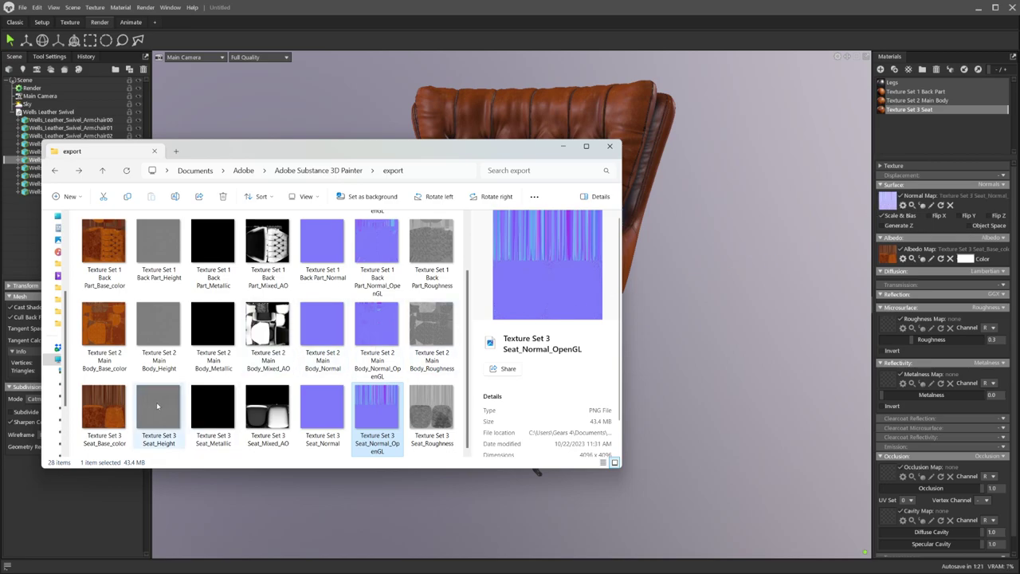
# Assign the Texture Set 3 Seat Mixed_AO, Roughness and Metallic files to the material's occlusion, roughness and metalness maps.
pyautogui.click(267, 408)
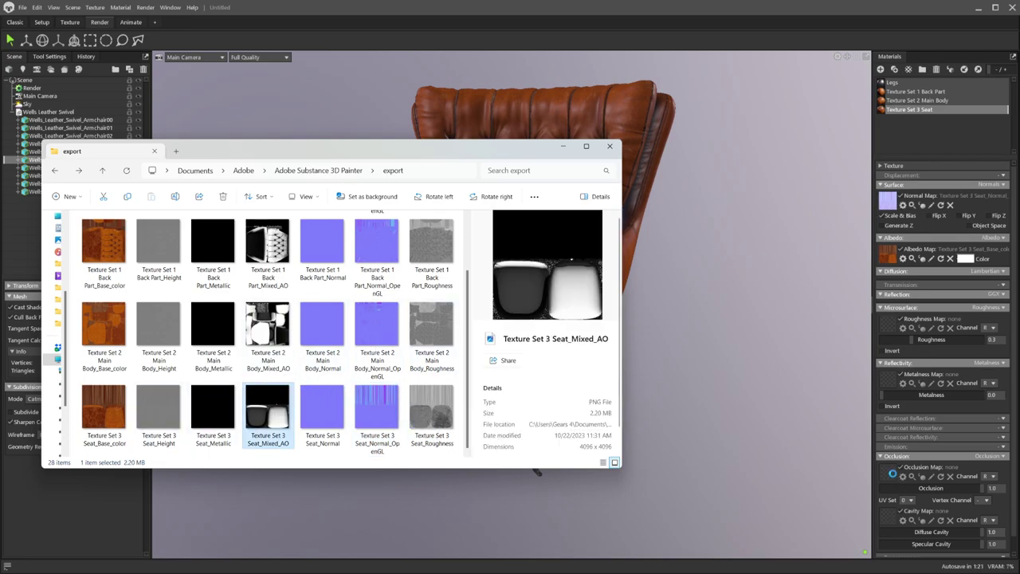
pyautogui.click(427, 411)
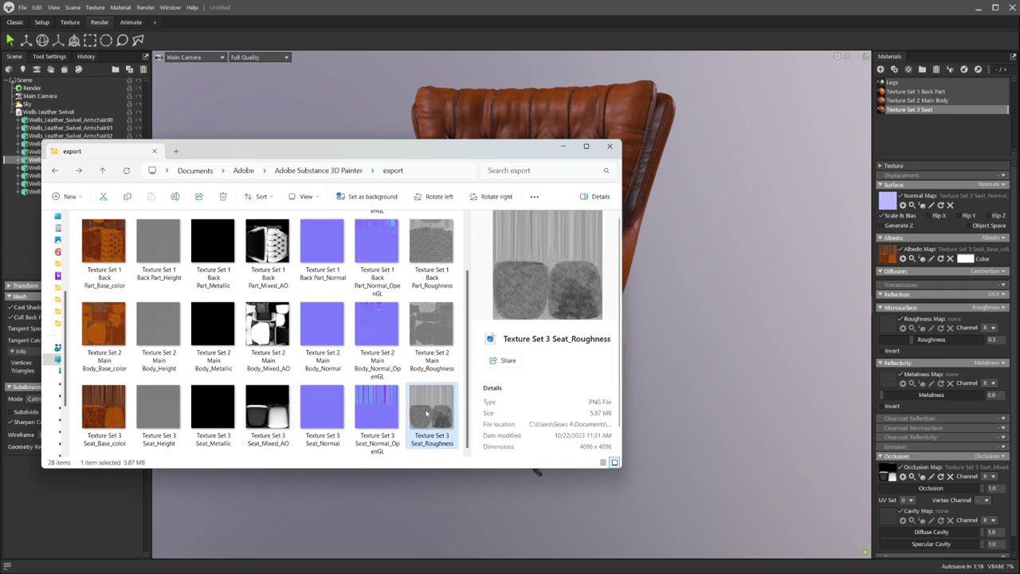
pyautogui.moveTo(885, 330); pyautogui.dragTo(886, 330)
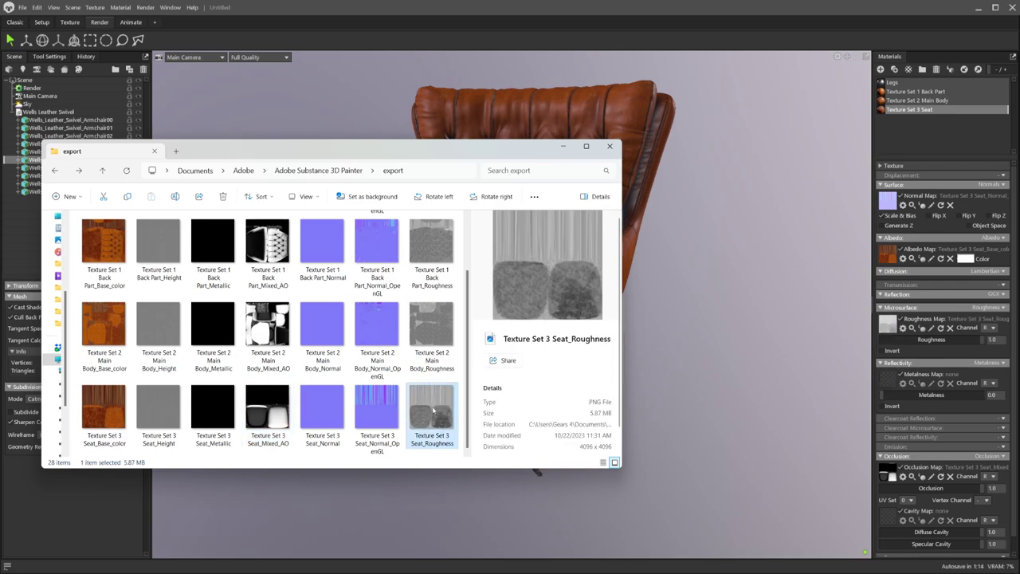
pyautogui.click(212, 408)
pyautogui.moveTo(892, 384); pyautogui.dragTo(890, 381)
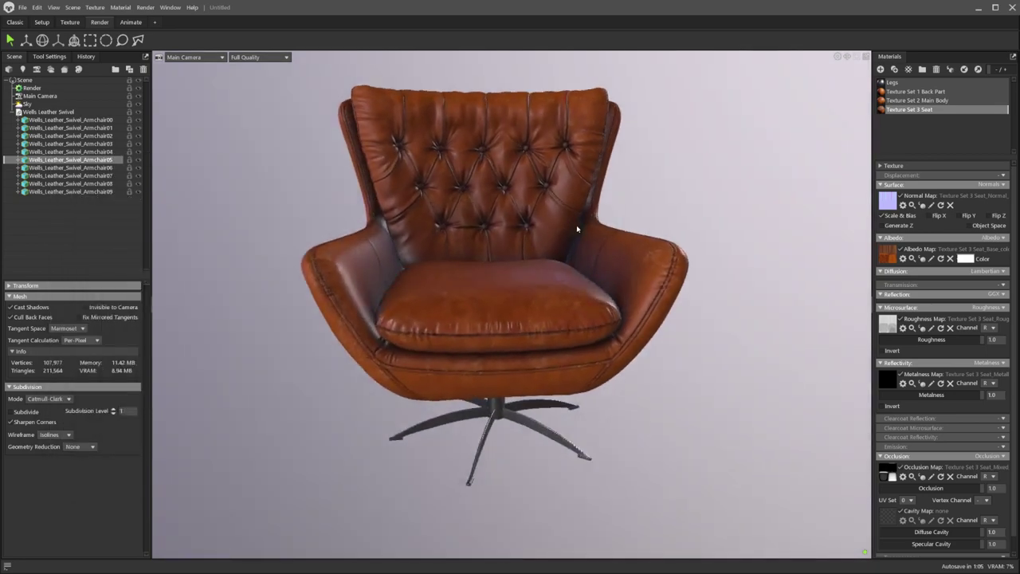
# Collapse the Wells Leather Swivel group and open the library of sky presets for the Sky object.
pyautogui.moveTo(576, 225)
pyautogui.mouseDown()
pyautogui.moveTo(495, 241)
pyautogui.moveTo(580, 259)
pyautogui.moveTo(621, 282)
pyautogui.moveTo(590, 283)
pyautogui.moveTo(593, 311)
pyautogui.moveTo(528, 334)
pyautogui.mouseUp()
pyautogui.scroll(4, 615, 282)
pyautogui.scroll(-3, 593, 311)
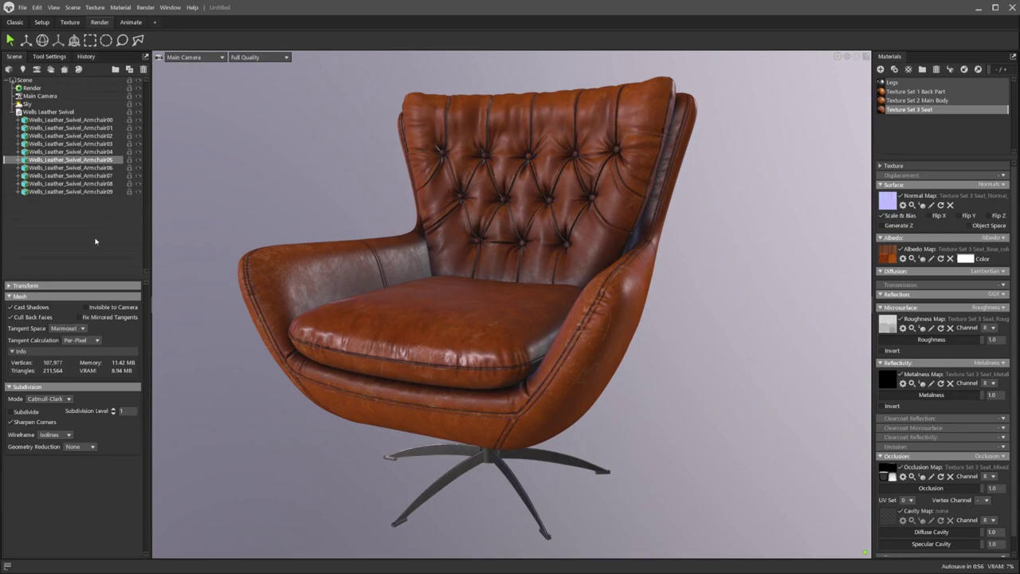
pyautogui.click(11, 113)
pyautogui.click(28, 104)
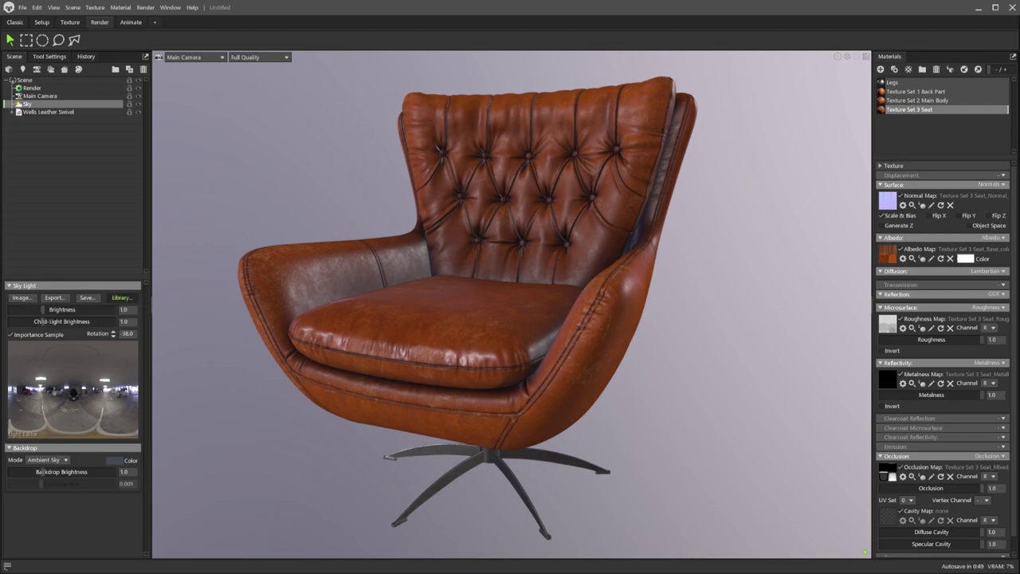
pyautogui.click(121, 297)
pyautogui.moveTo(340, 305); pyautogui.dragTo(176, 68)
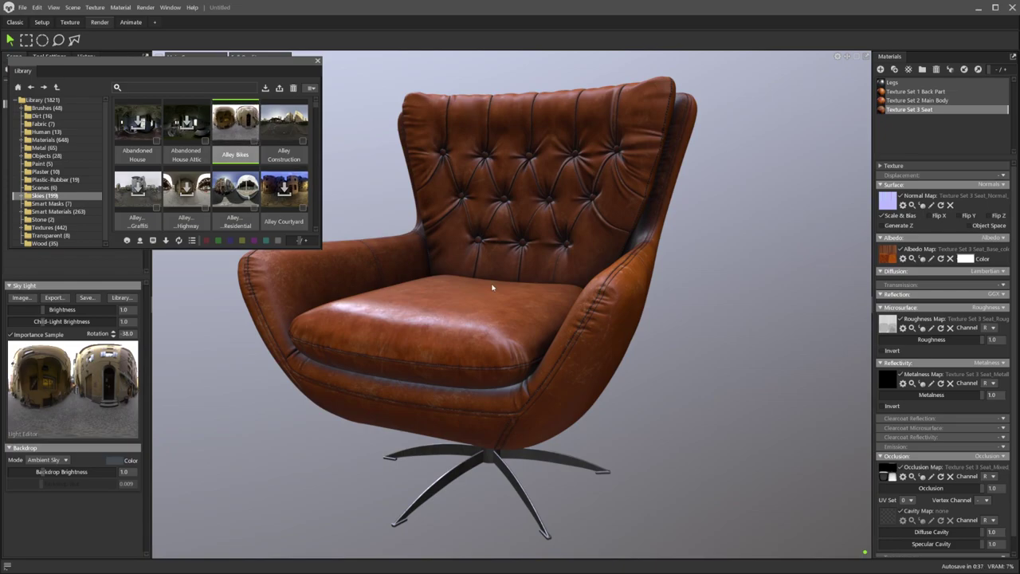
# Try the Alley Bikes and Alley Residential skies, rotating the lighting around the armchair with each.
pyautogui.keyDown('shift'); pyautogui.moveTo(476, 292); pyautogui.dragTo(394, 315); pyautogui.keyUp('shift')
pyautogui.click(235, 191)
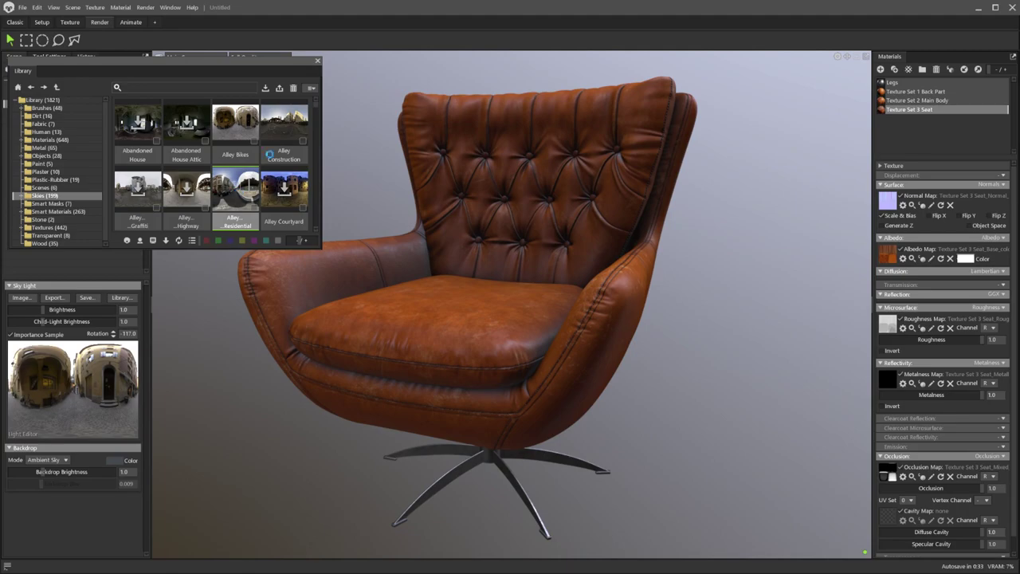
pyautogui.moveTo(380, 292)
pyautogui.keyDown('shift'); pyautogui.mouseDown()
pyautogui.moveTo(439, 298)
pyautogui.moveTo(365, 306)
pyautogui.mouseUp(); pyautogui.keyUp('shift')
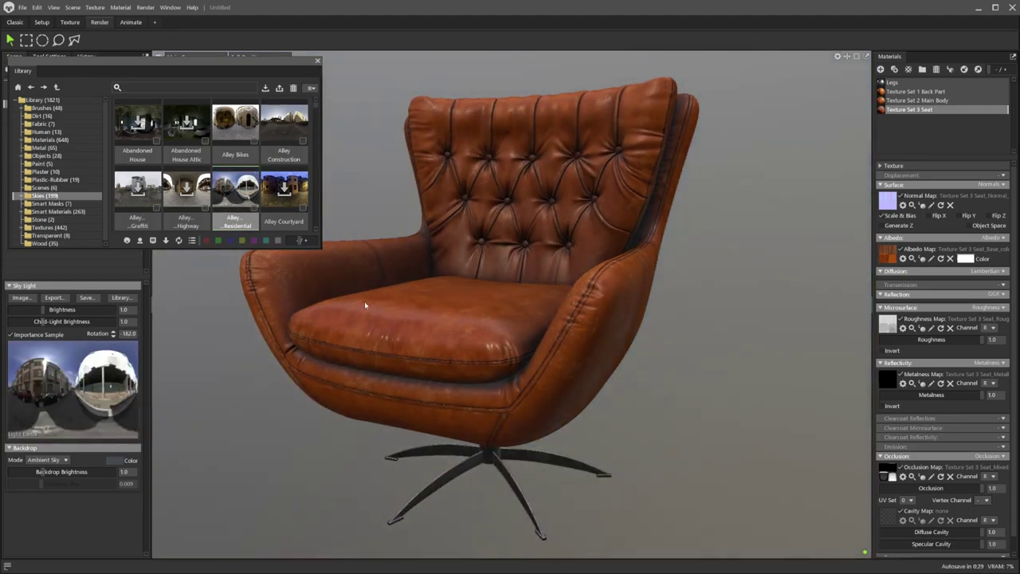
# Try the Alley Construction, Alley Graffiti Stucco and Alley Highway skies as lighting for the armchair, adjusting the sky rotation.
pyautogui.click(284, 121)
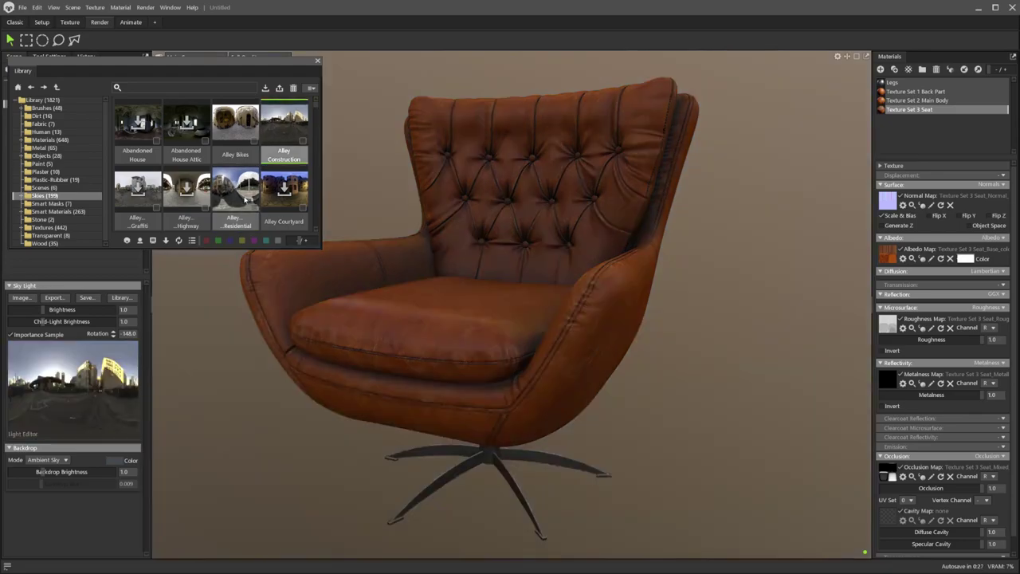
pyautogui.scroll(-2, 247, 199)
pyautogui.click(283, 183)
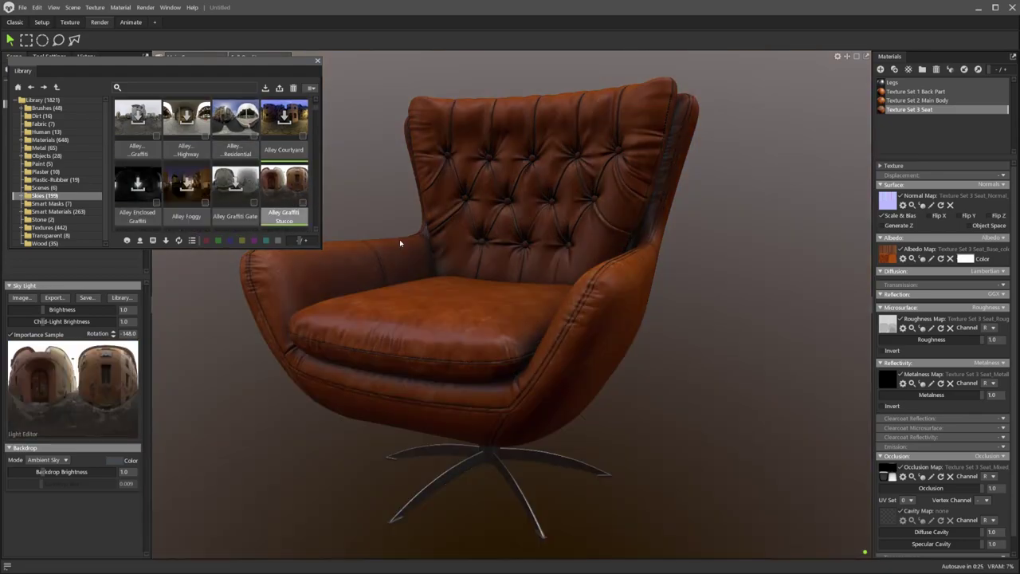
pyautogui.keyDown('shift'); pyautogui.moveTo(455, 266); pyautogui.dragTo(423, 280); pyautogui.keyUp('shift')
pyautogui.scroll(-2, 268, 201)
pyautogui.click(137, 177)
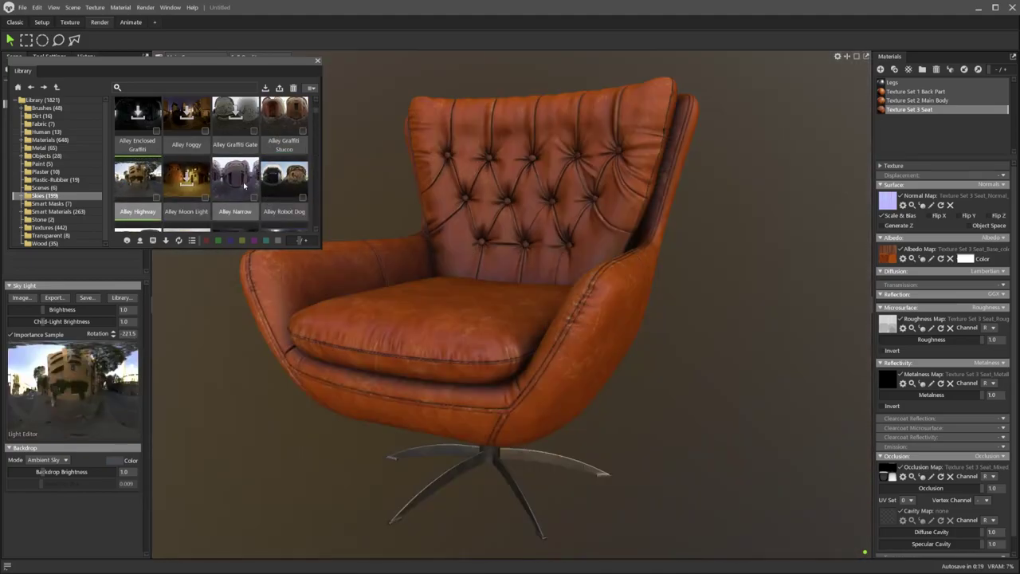
pyautogui.moveTo(460, 282)
pyautogui.keyDown('shift'); pyautogui.mouseDown()
pyautogui.moveTo(358, 296)
pyautogui.moveTo(449, 286)
pyautogui.mouseUp(); pyautogui.keyUp('shift')
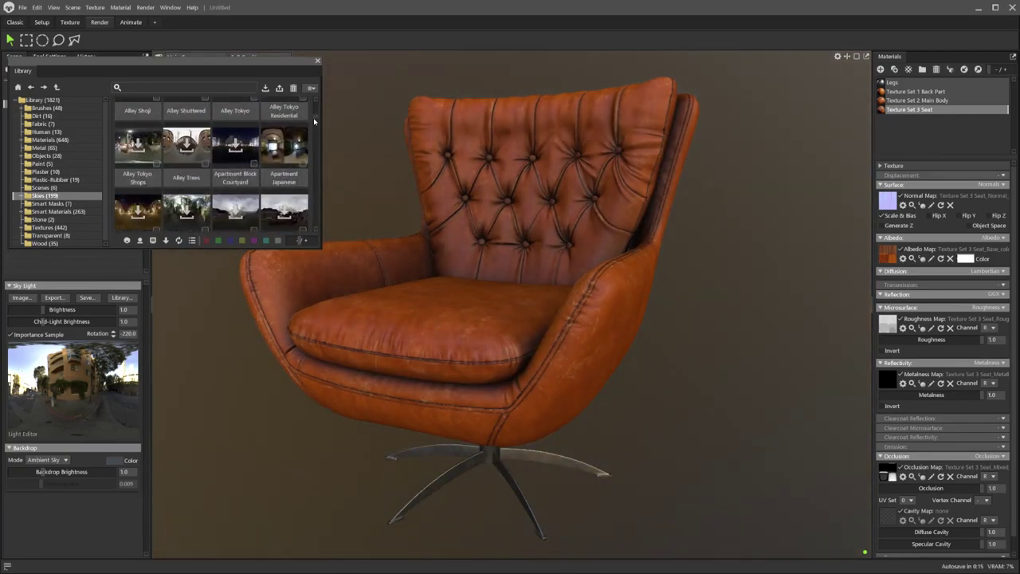
# Try the Studio Soft sky and rotate it to about -341.5.
pyautogui.scroll(-15, 255, 159)
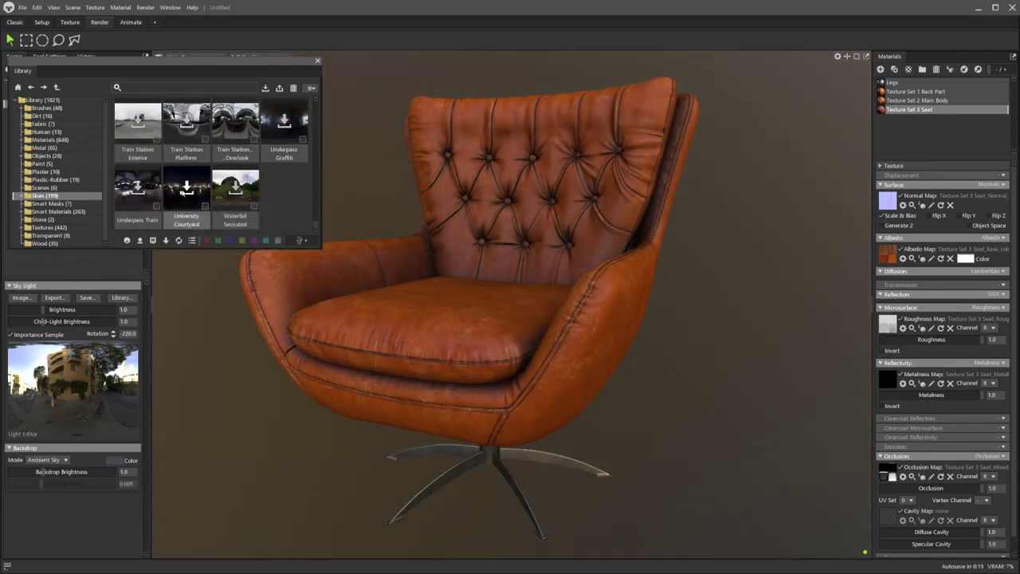
pyautogui.scroll(3, 255, 140)
pyautogui.click(187, 128)
pyautogui.keyDown('shift'); pyautogui.moveTo(455, 269); pyautogui.dragTo(324, 285); pyautogui.keyUp('shift')
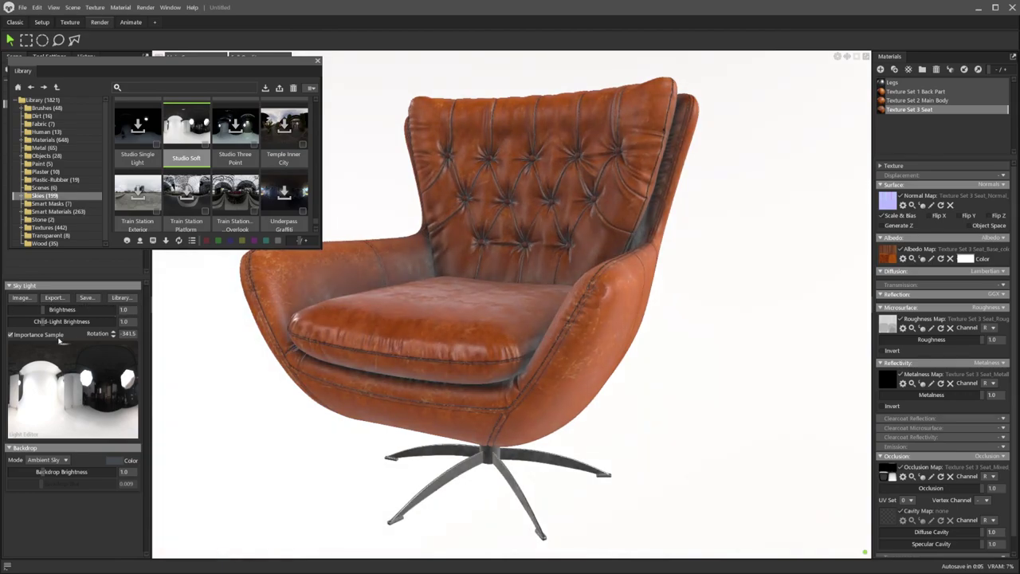
# Switch the sky backdrop mode to Color and set the backdrop to dark grey 323334.
pyautogui.click(44, 459)
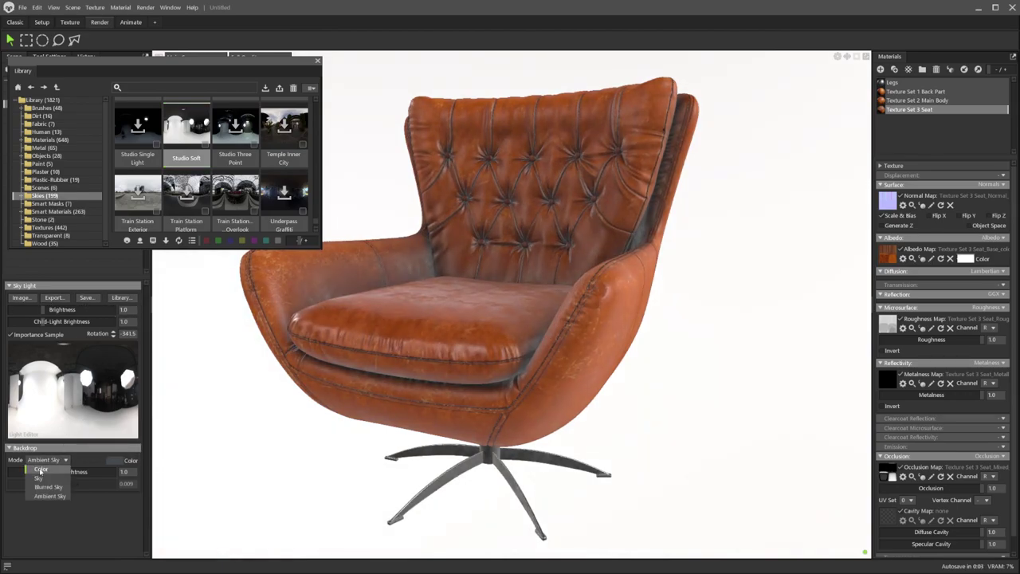
pyautogui.click(39, 470)
pyautogui.click(112, 461)
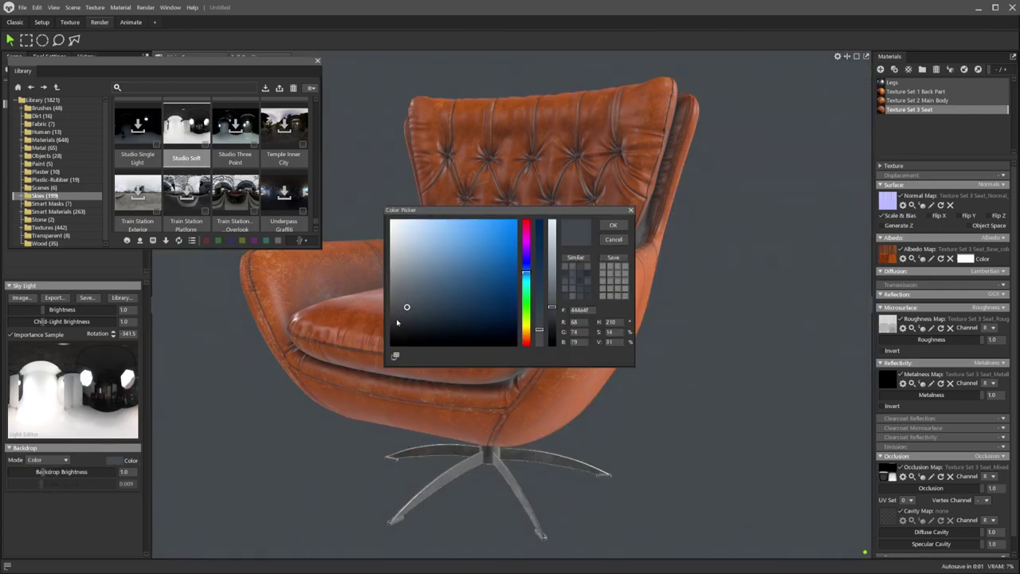
pyautogui.click(393, 321)
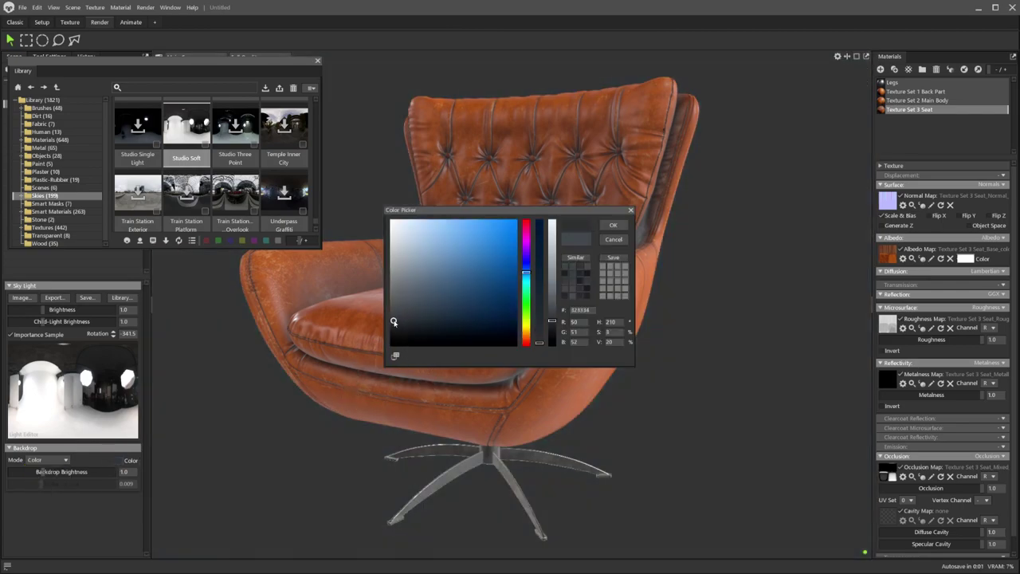
pyautogui.click(613, 224)
# Light the armchair with the Studio Natural sky, rotated to about -384, and move the library clear of the scene tree.
pyautogui.keyDown('shift'); pyautogui.moveTo(491, 268); pyautogui.dragTo(490, 271); pyautogui.keyUp('shift')
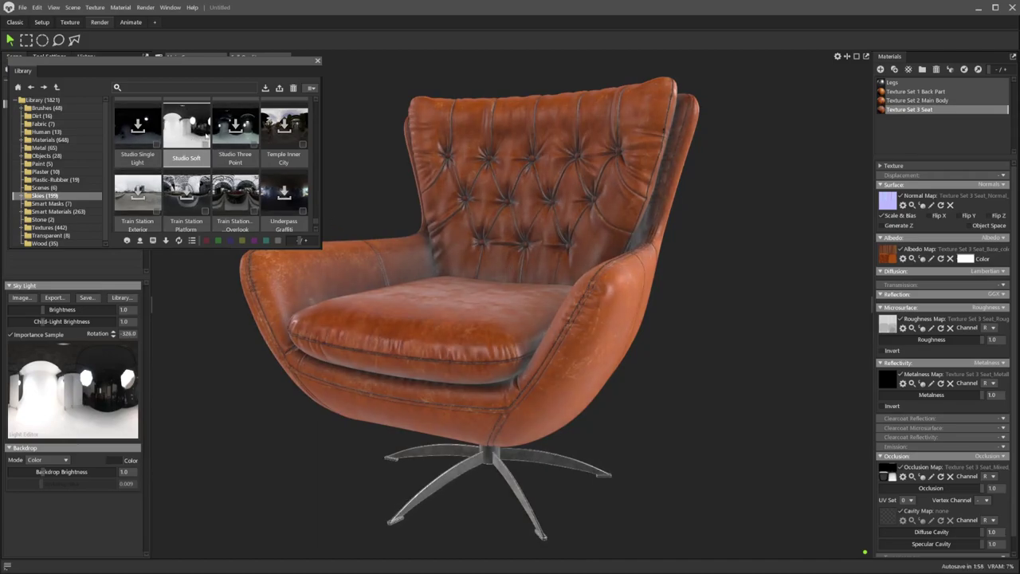
pyautogui.scroll(2, 289, 173)
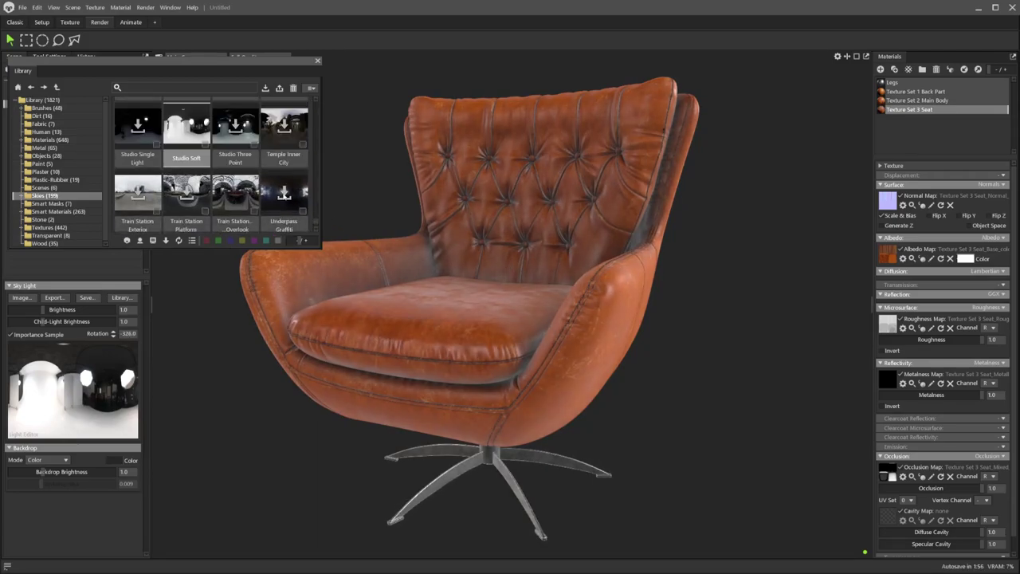
pyautogui.scroll(1, 283, 195)
pyautogui.click(284, 139)
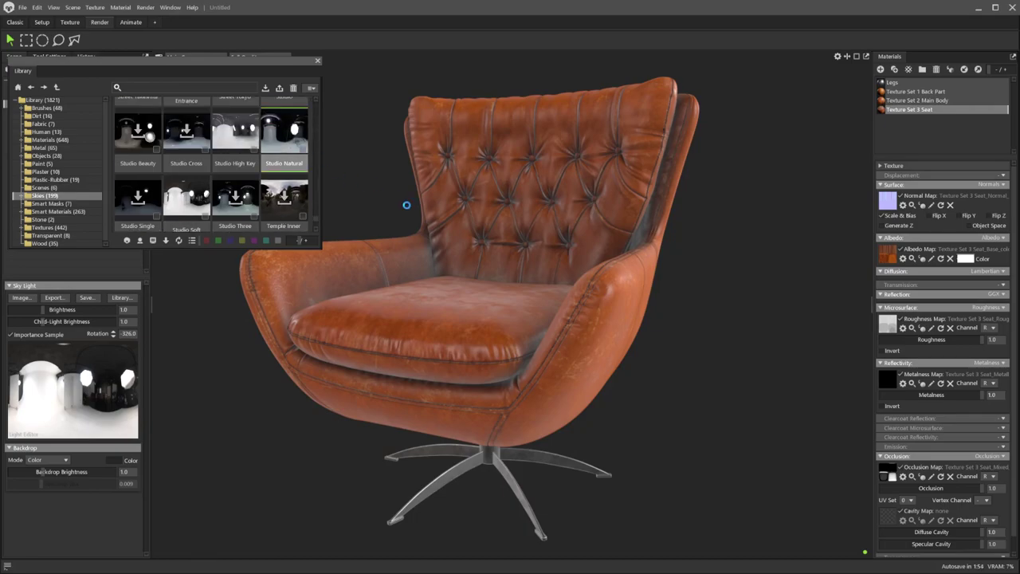
pyautogui.keyDown('shift'); pyautogui.moveTo(489, 289); pyautogui.dragTo(429, 299); pyautogui.keyUp('shift')
pyautogui.moveTo(158, 70); pyautogui.dragTo(808, 350)
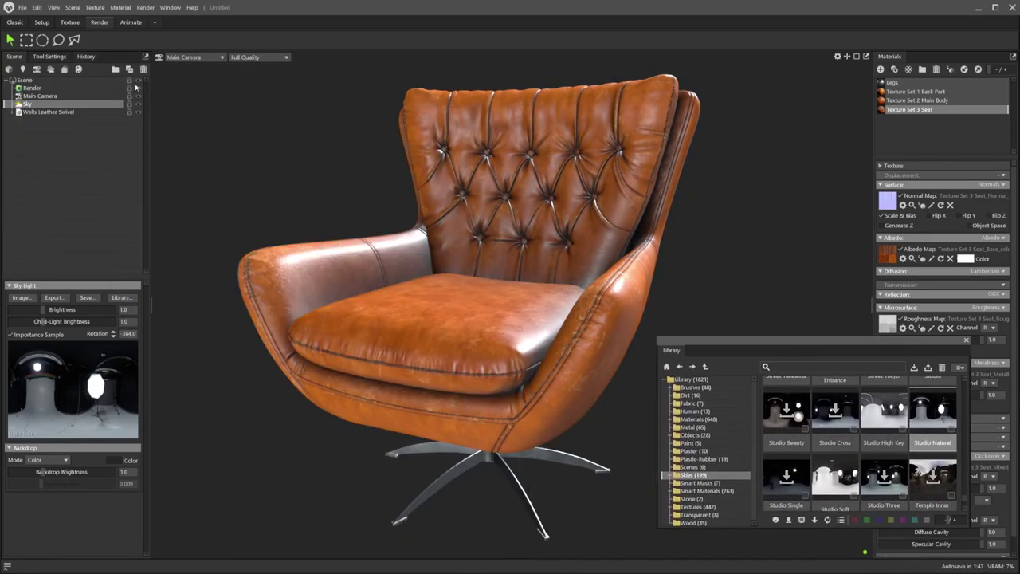
# Enable Ambient Occlusion in the Render object's raster settings and apply it to Diffuse and Specular as well.
pyautogui.click(32, 88)
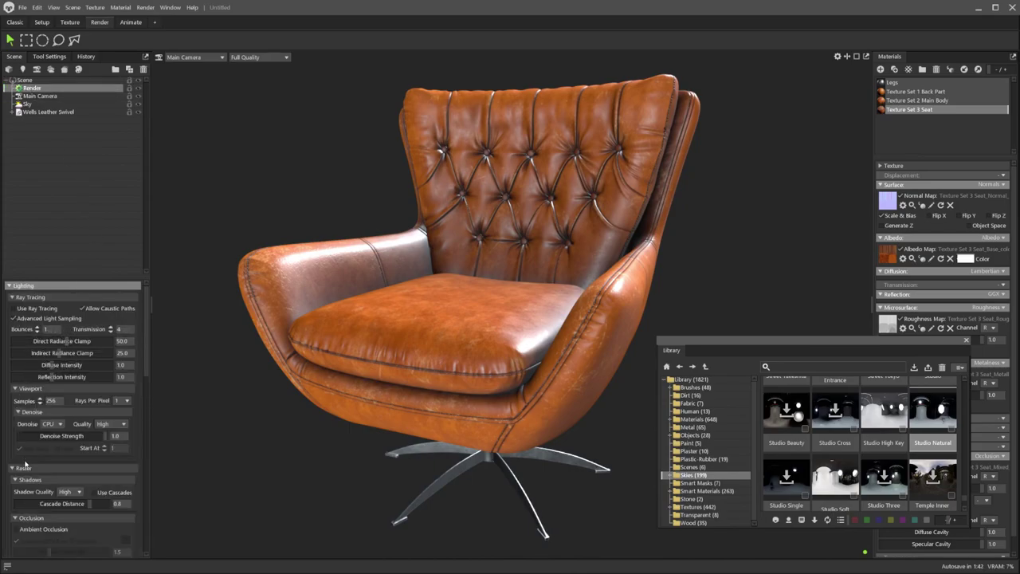
pyautogui.scroll(-3, 58, 345)
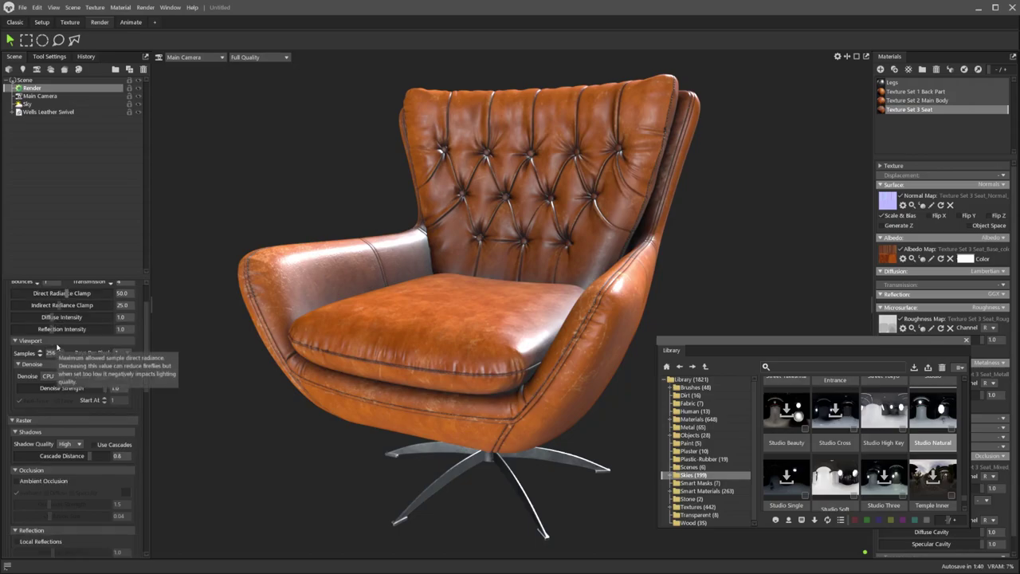
pyautogui.click(17, 459)
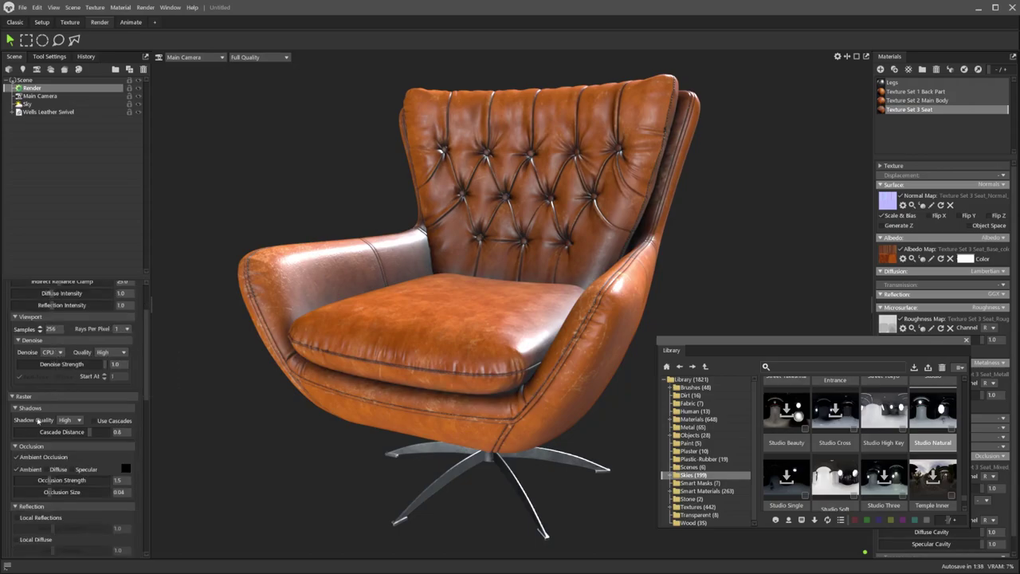
pyautogui.scroll(-2, 42, 358)
pyautogui.click(47, 422)
pyautogui.click(73, 422)
# Enable Local Reflections and Local Diffuse in the Render object's reflection settings.
pyautogui.scroll(-1, 46, 422)
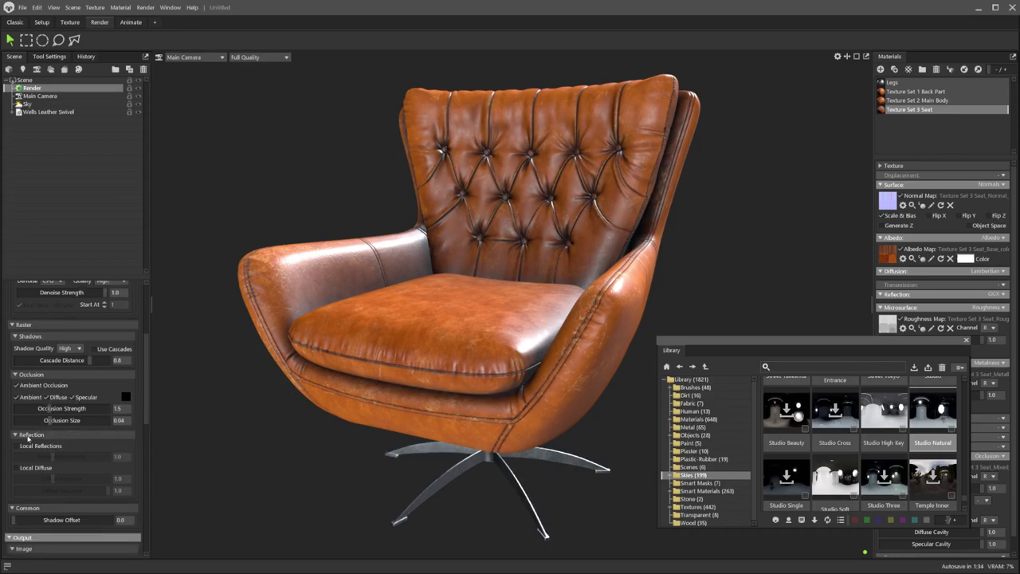
pyautogui.click(17, 446)
pyautogui.click(18, 468)
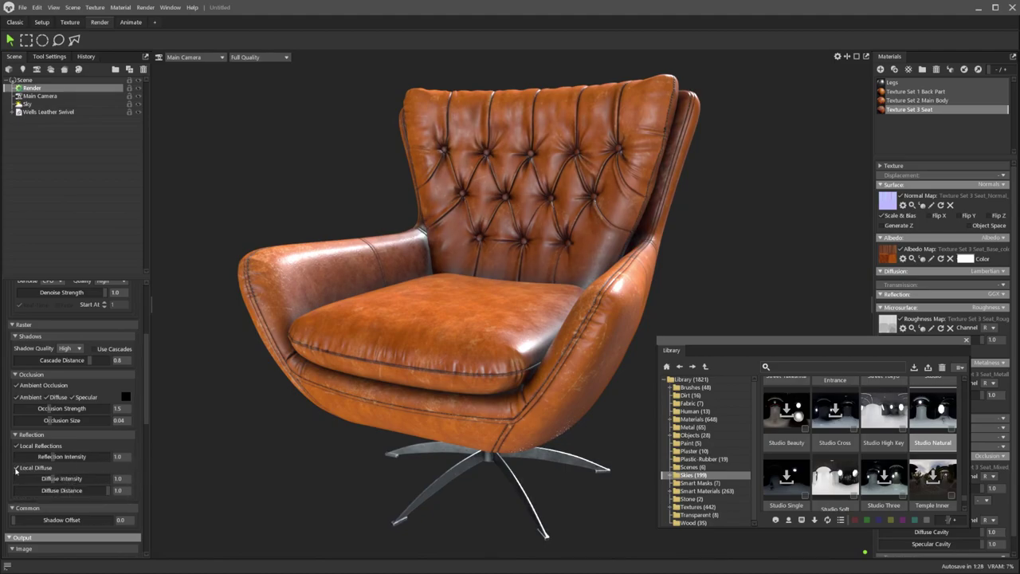
pyautogui.scroll(-1, 55, 467)
pyautogui.scroll(-3, 55, 467)
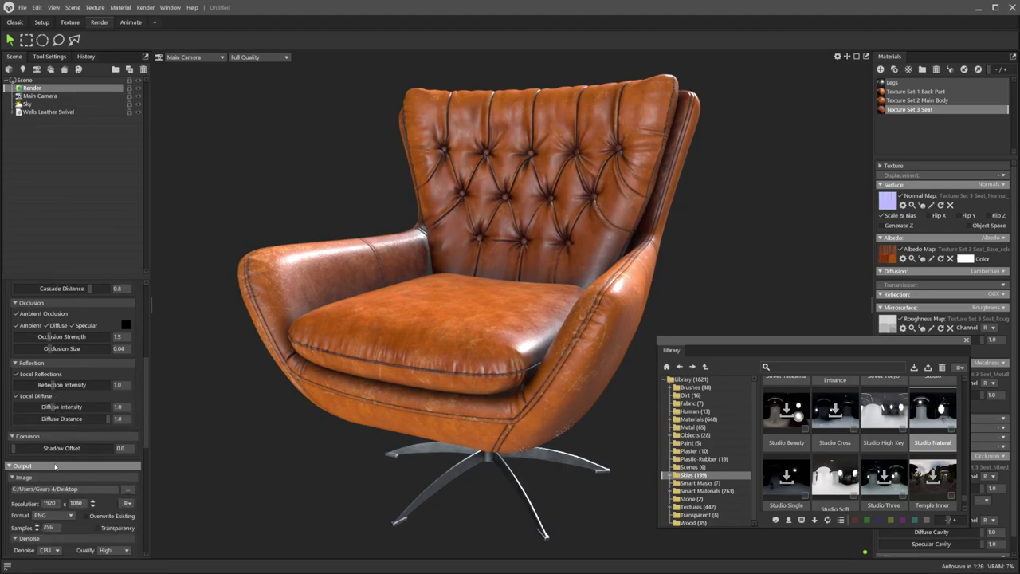
# Enable the watermark in the Render object's settings and move the library up so it does not cover the logo.
pyautogui.scroll(-2, 55, 466)
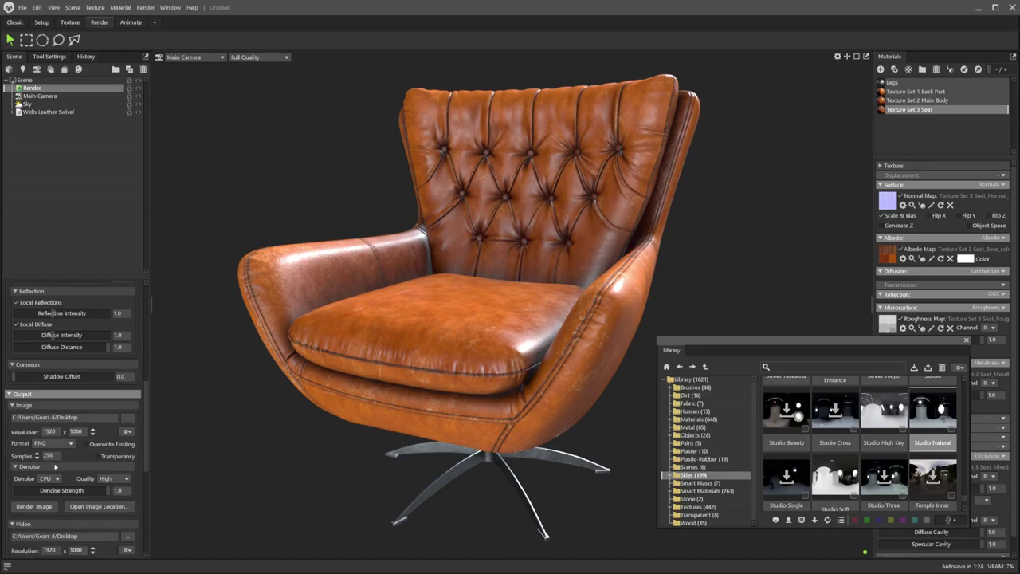
pyautogui.scroll(-7, 28, 485)
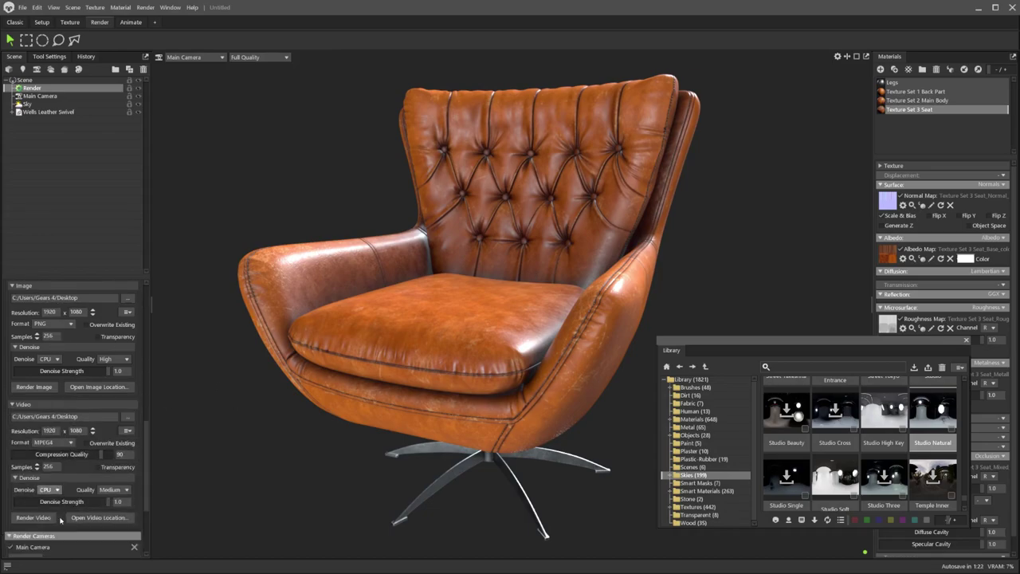
pyautogui.scroll(-3, 36, 439)
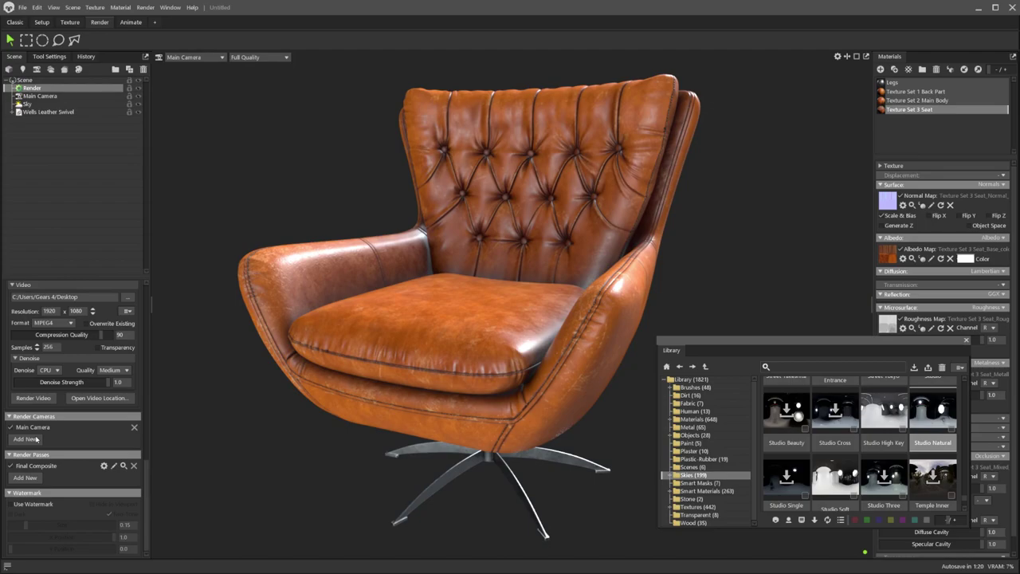
pyautogui.click(15, 504)
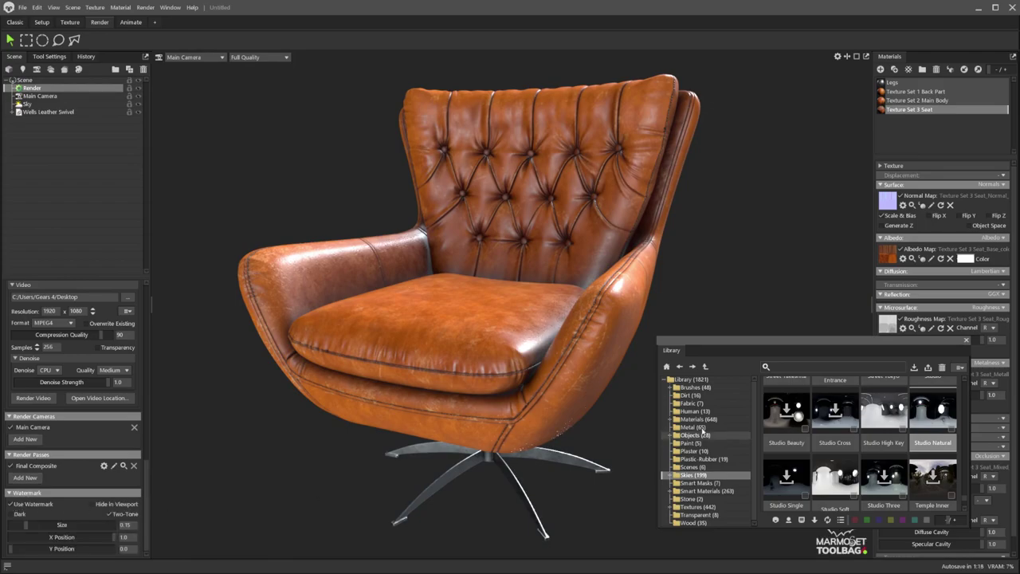
pyautogui.moveTo(714, 347); pyautogui.dragTo(720, 295)
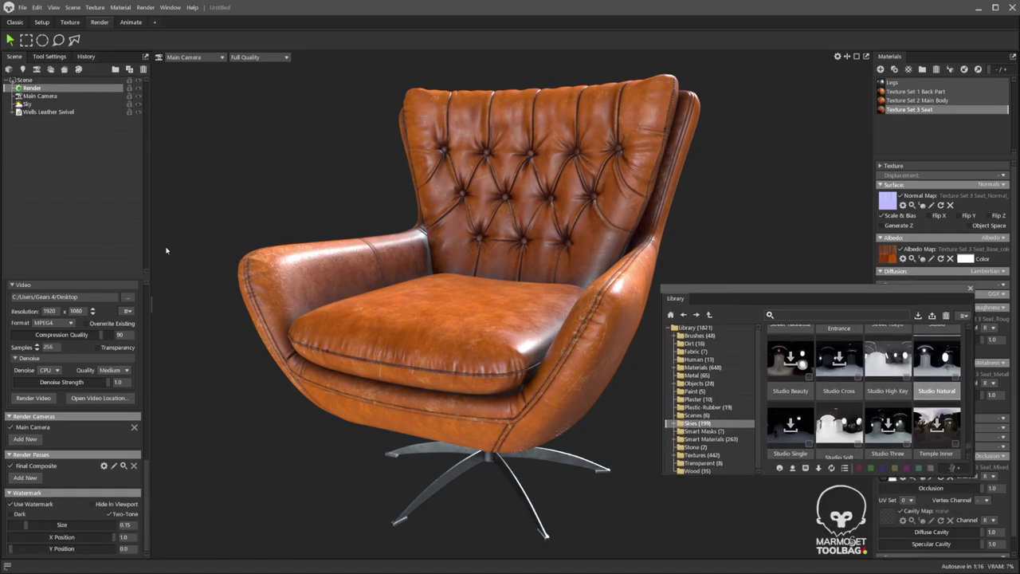
# Shape the main camera's RGB tone curve with one point in the shadows and one in the highlights, and close the curve editor.
pyautogui.click(41, 96)
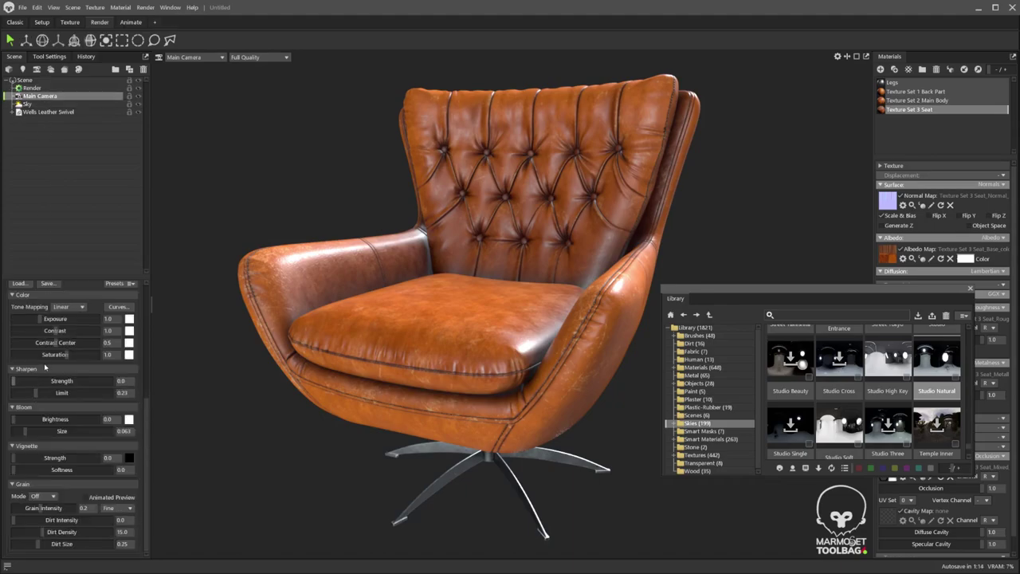
pyautogui.scroll(2, 46, 317)
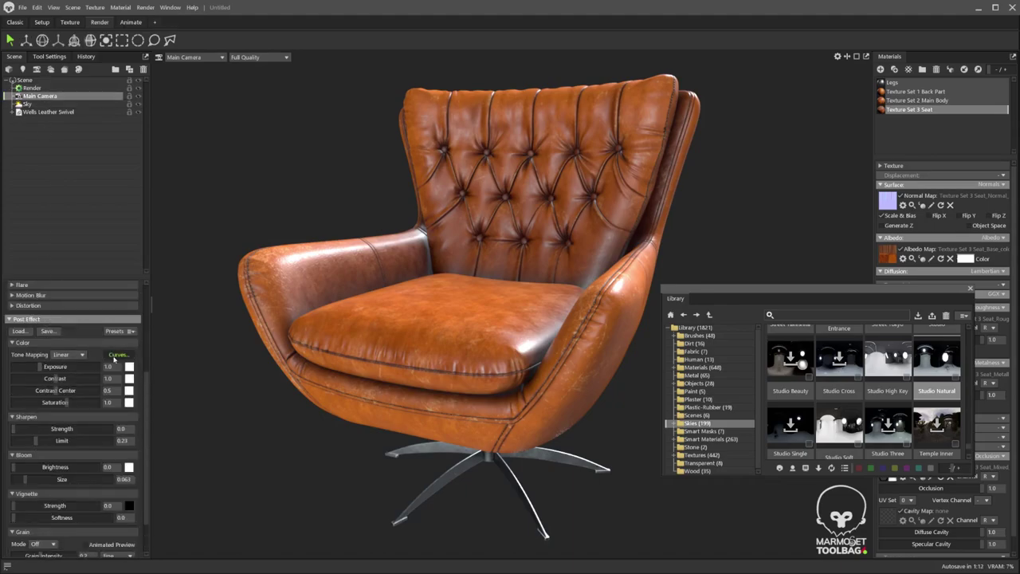
pyautogui.click(118, 354)
pyautogui.click(472, 330)
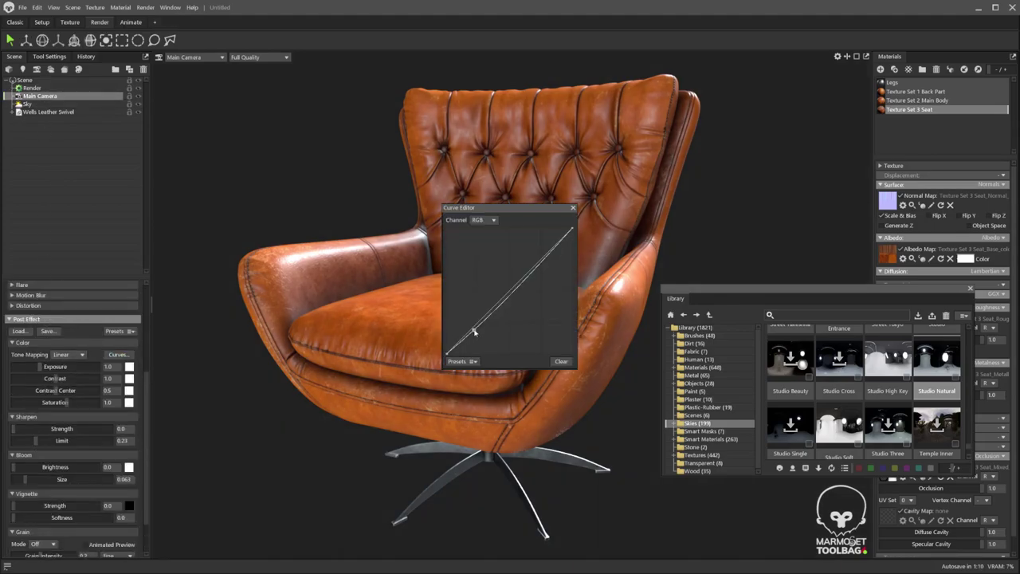
pyautogui.click(538, 264)
pyautogui.moveTo(510, 212); pyautogui.dragTo(261, 292)
pyautogui.click(324, 287)
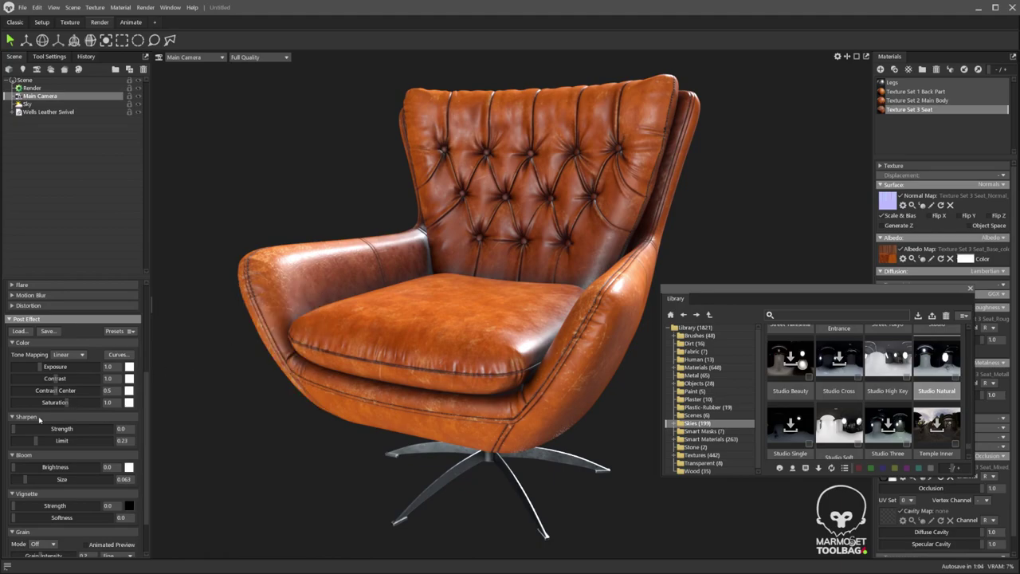
# Turn on film grain in the main camera's post effects.
pyautogui.scroll(-2, 35, 491)
pyautogui.click(40, 496)
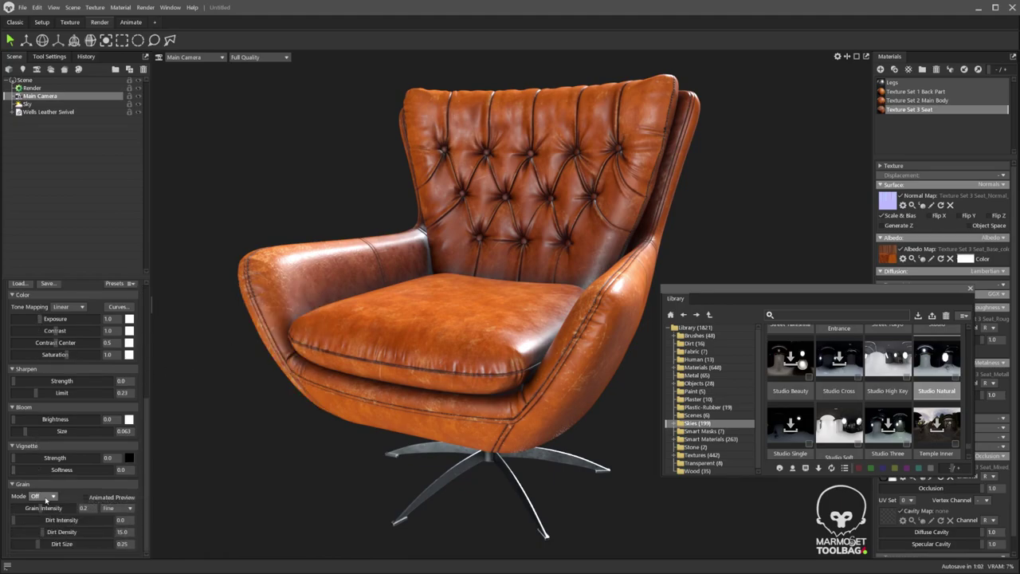
pyautogui.click(46, 523)
# Set the main camera's Chromatic Aberration to about 0.073 and its Sharpen Strength to about 0.029.
pyautogui.scroll(4, 62, 405)
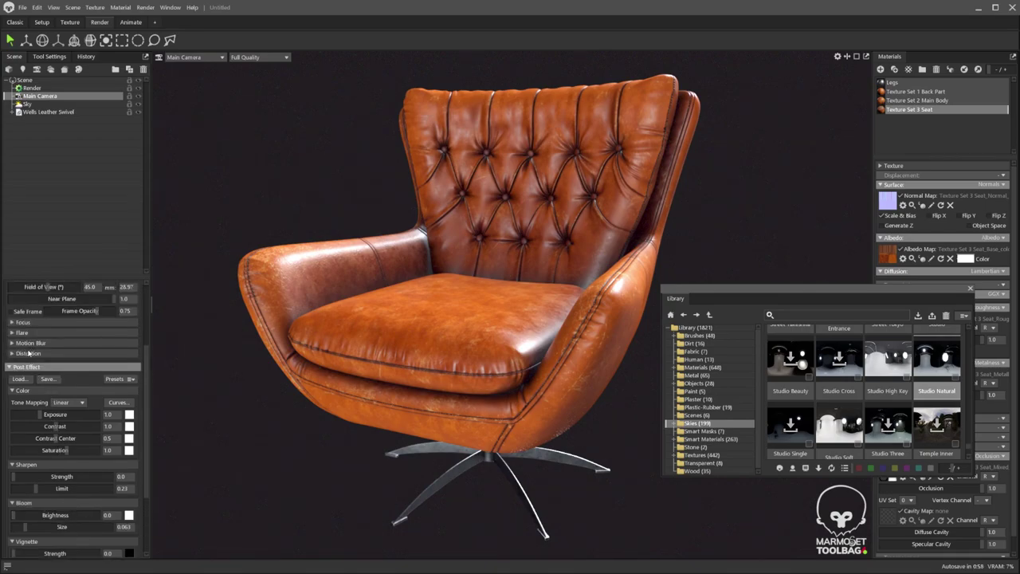
pyautogui.click(28, 353)
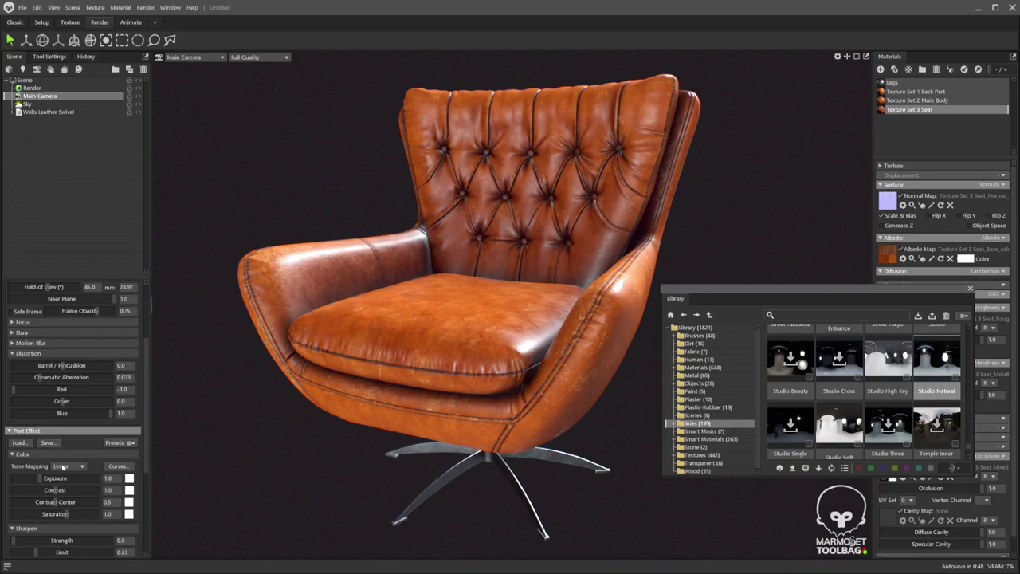
pyautogui.scroll(-1, 43, 519)
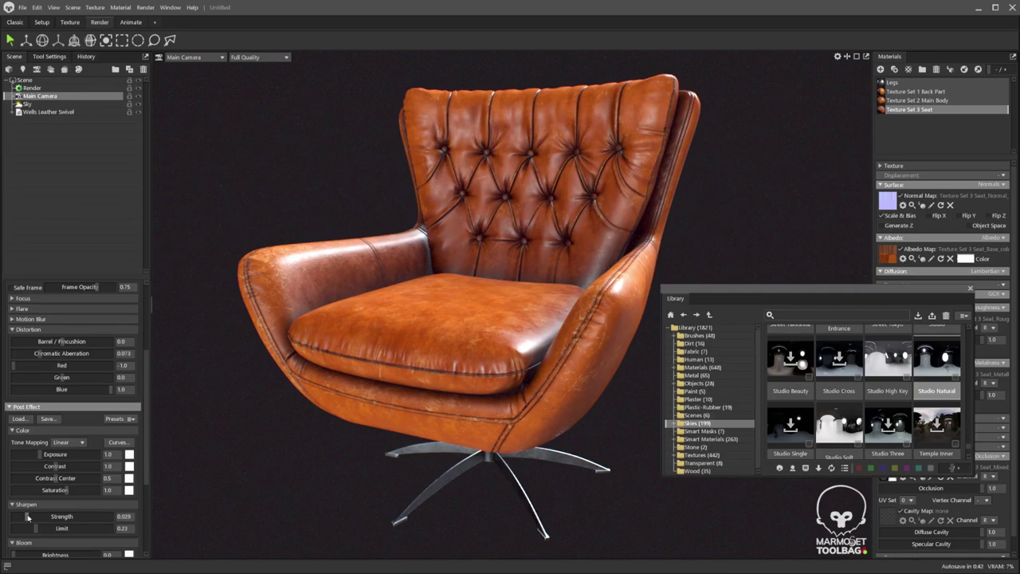
# Reframe the armchair at a slightly different angle and rotate the sky lighting to about -547.
pyautogui.keyDown('alt'); pyautogui.moveTo(469, 391); pyautogui.dragTo(460, 385); pyautogui.keyUp('alt')
pyautogui.keyDown('alt'); pyautogui.moveTo(460, 385); pyautogui.dragTo(464, 367, button='right'); pyautogui.keyUp('alt')
pyautogui.scroll(-3, 463, 365)
pyautogui.keyDown('shift'); pyautogui.moveTo(462, 363); pyautogui.dragTo(340, 348); pyautogui.keyUp('shift')
pyautogui.keyDown('shift'); pyautogui.moveTo(490, 350); pyautogui.dragTo(169, 353); pyautogui.keyUp('shift')
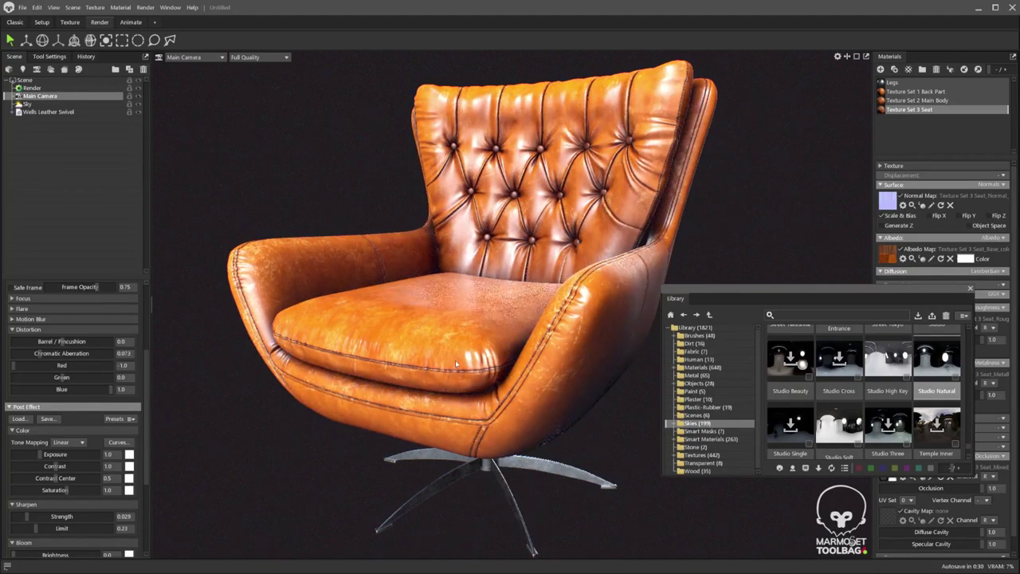
# Set the sky's brightness to about 0.525 and rotate the sky lighting to about -527.
pyautogui.click(27, 104)
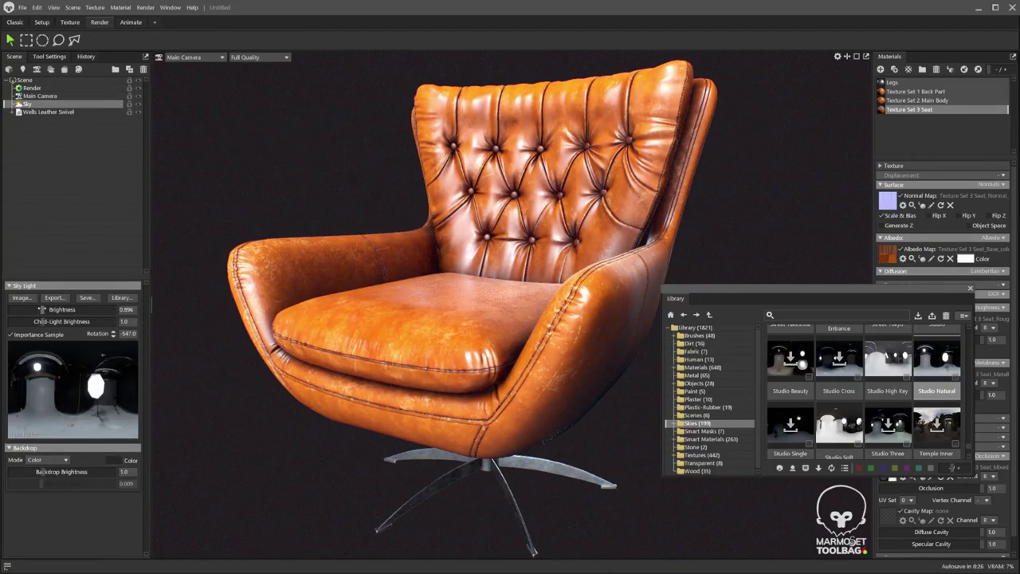
pyautogui.moveTo(42, 309); pyautogui.dragTo(38, 310)
pyautogui.keyDown('shift'); pyautogui.moveTo(555, 328); pyautogui.dragTo(534, 333); pyautogui.keyUp('shift')
pyautogui.scroll(3, 540, 336)
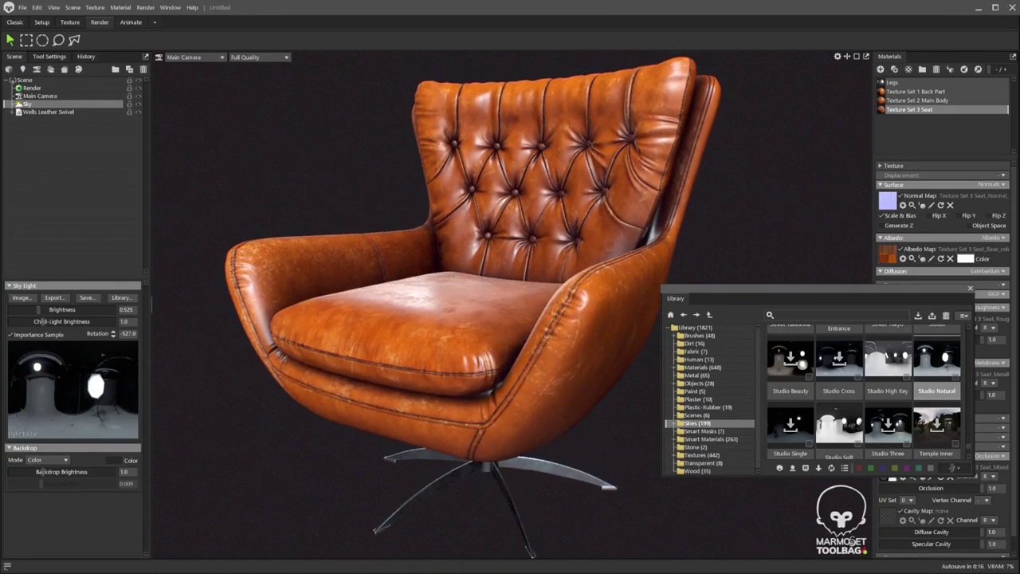
# Close the library and reframe the main camera so the whole armchair and its legs fit in view.
pyautogui.moveTo(790, 292); pyautogui.dragTo(342, 283)
pyautogui.click(520, 281)
pyautogui.scroll(-2, 503, 276)
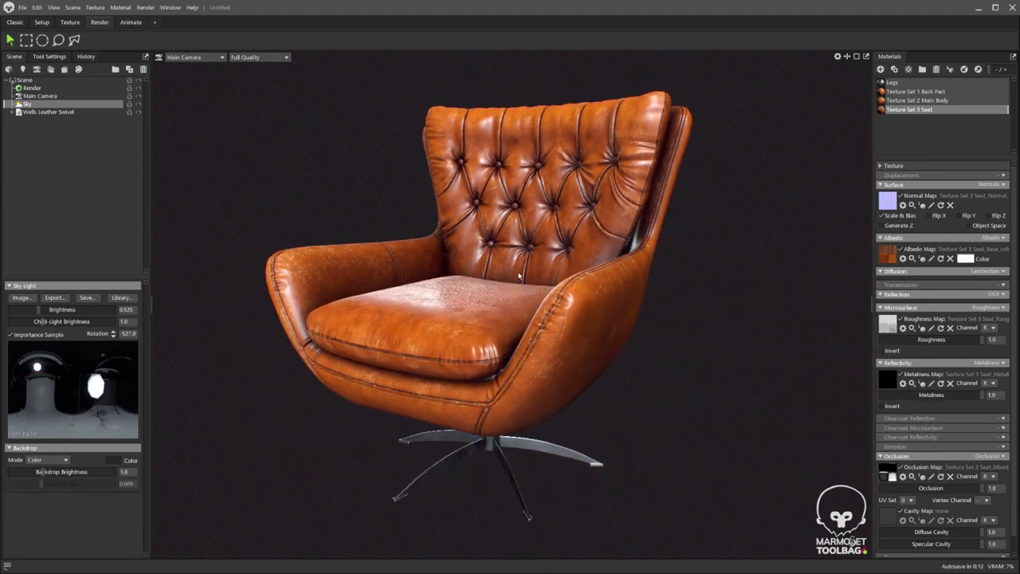
pyautogui.moveTo(540, 291); pyautogui.dragTo(558, 303, button='middle')
pyautogui.scroll(3, 558, 303)
pyautogui.scroll(-2, 558, 302)
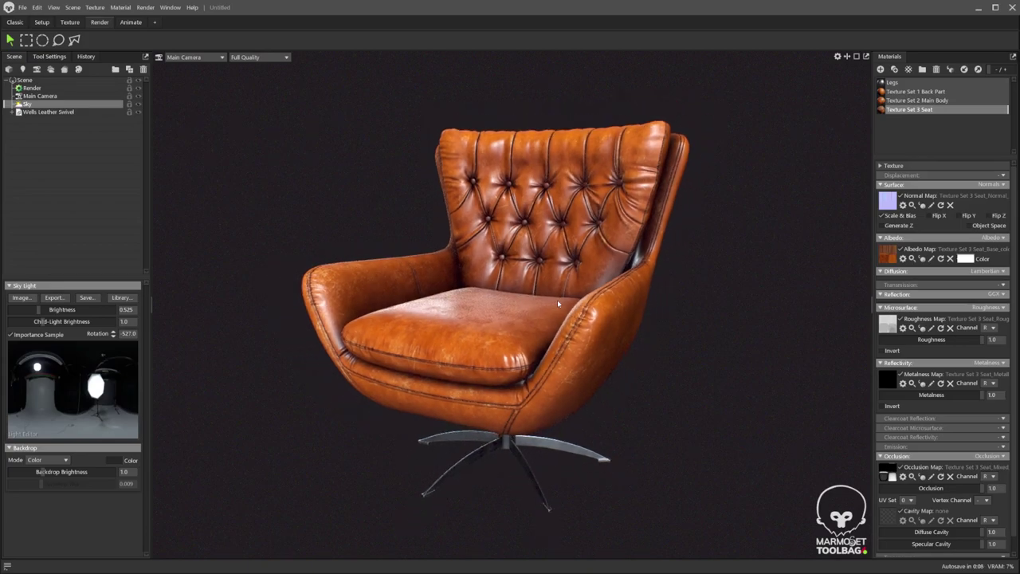
# Set the main camera's field of view to 32 degrees and pull back to show the entire armchair.
pyautogui.click(40, 96)
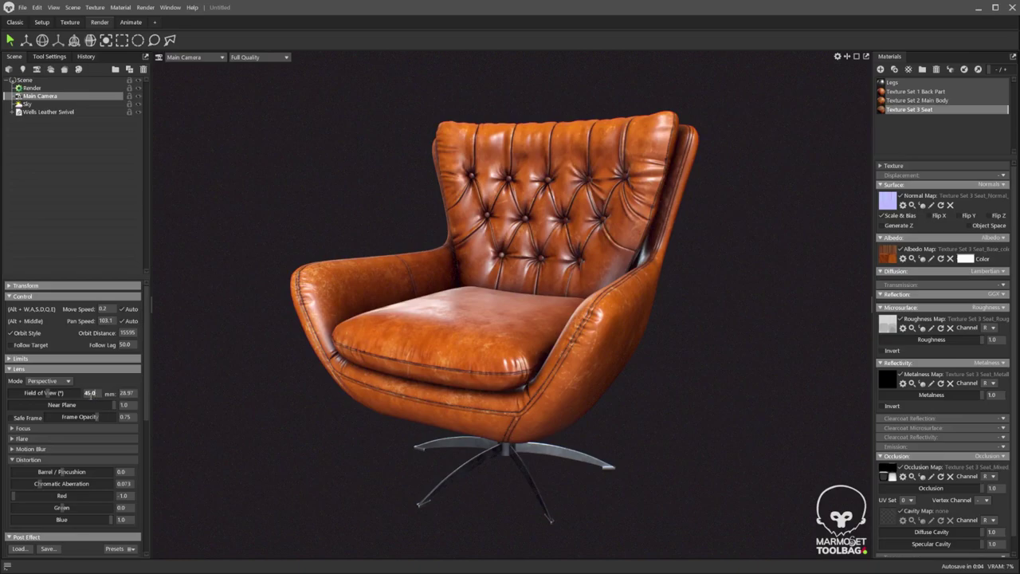
pyautogui.write('32')
pyautogui.press('Return')
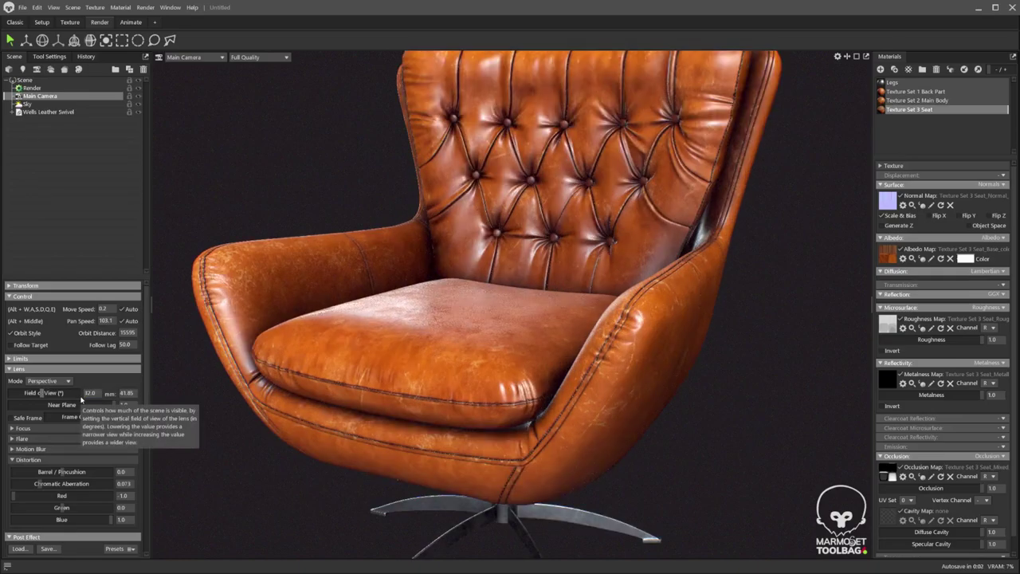
pyautogui.scroll(-3, 483, 369)
pyautogui.keyDown('alt'); pyautogui.moveTo(483, 370); pyautogui.dragTo(485, 371); pyautogui.keyUp('alt')
pyautogui.scroll(1, 476, 364)
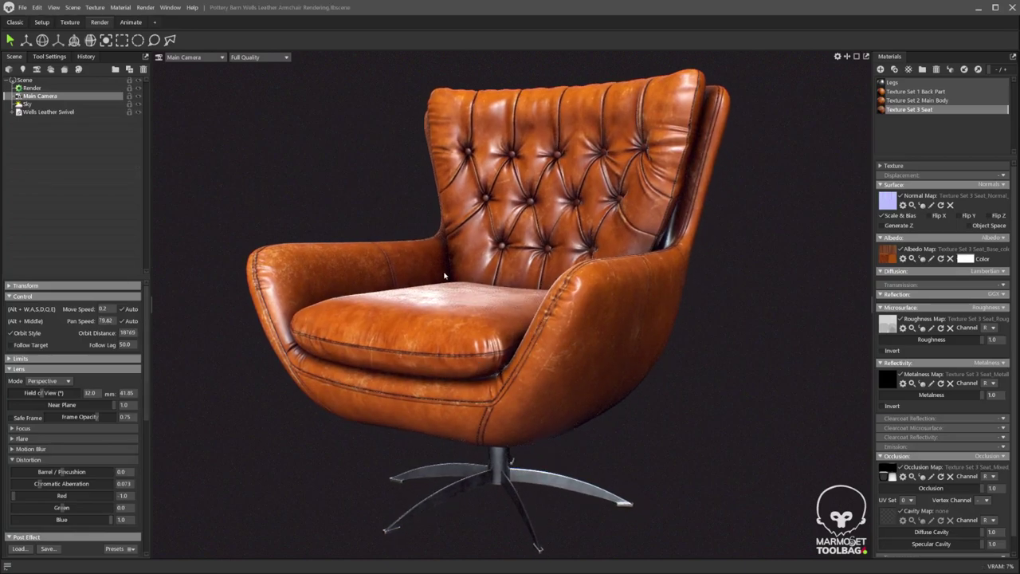
# Orbit the main camera slightly around the armchair and adjust its distance for the final shot.
pyautogui.click(445, 276)
pyautogui.moveTo(445, 276); pyautogui.dragTo(466, 279)
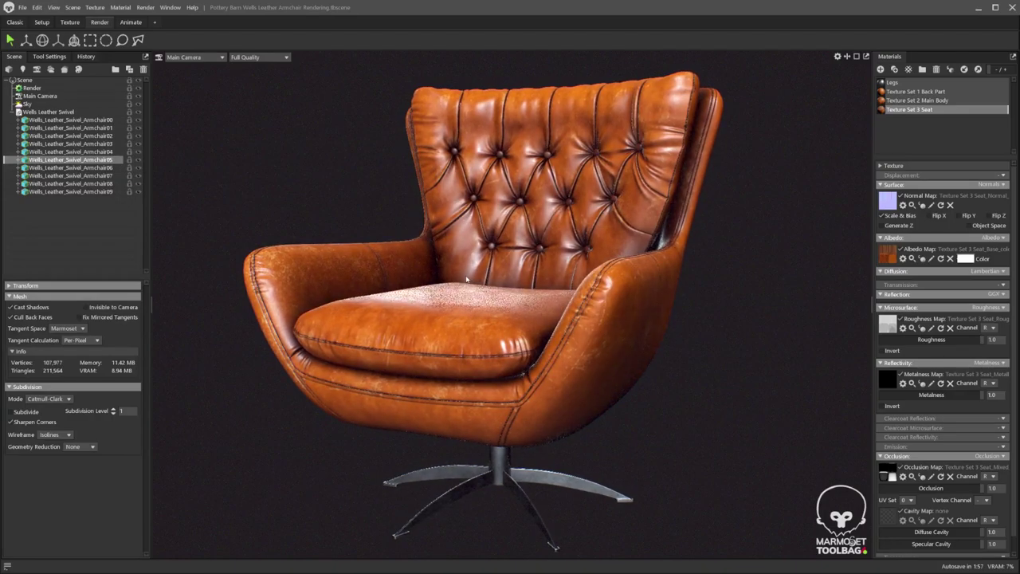
pyautogui.scroll(-5, 491, 243)
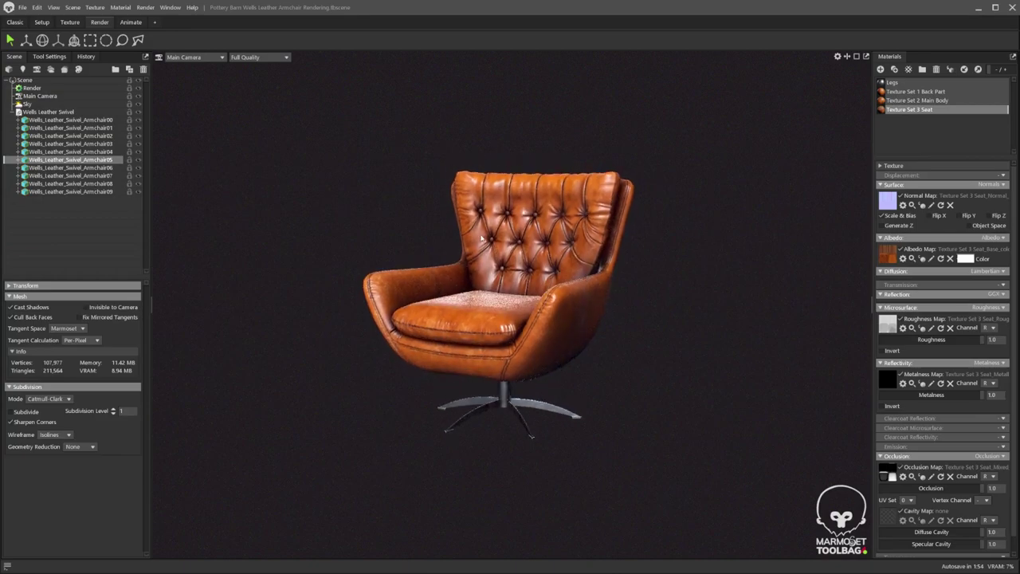
pyautogui.scroll(5, 482, 238)
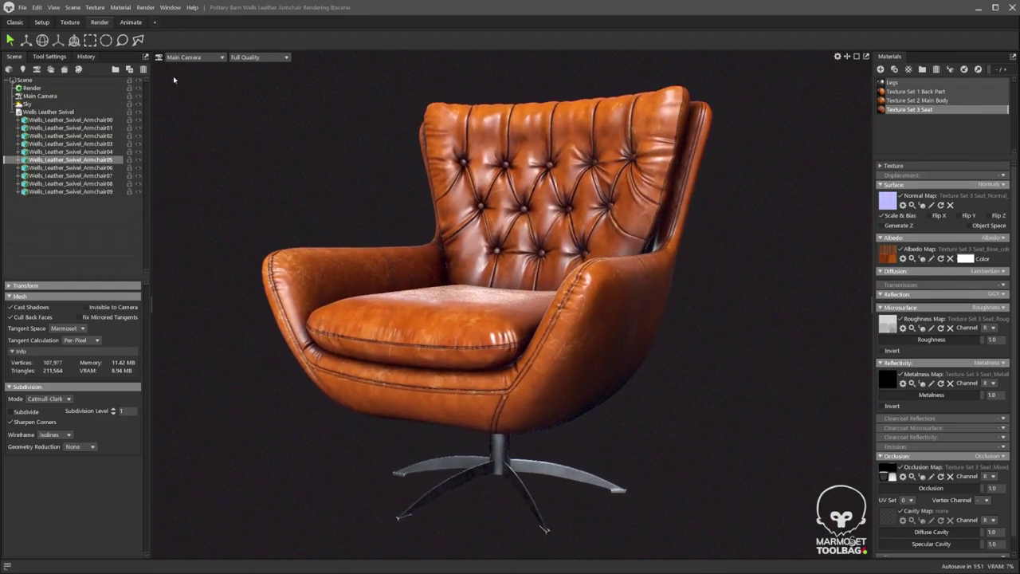
# Switch the viewport to the Perspective view and add a child light from the lower part of the sky image.
pyautogui.click(191, 56)
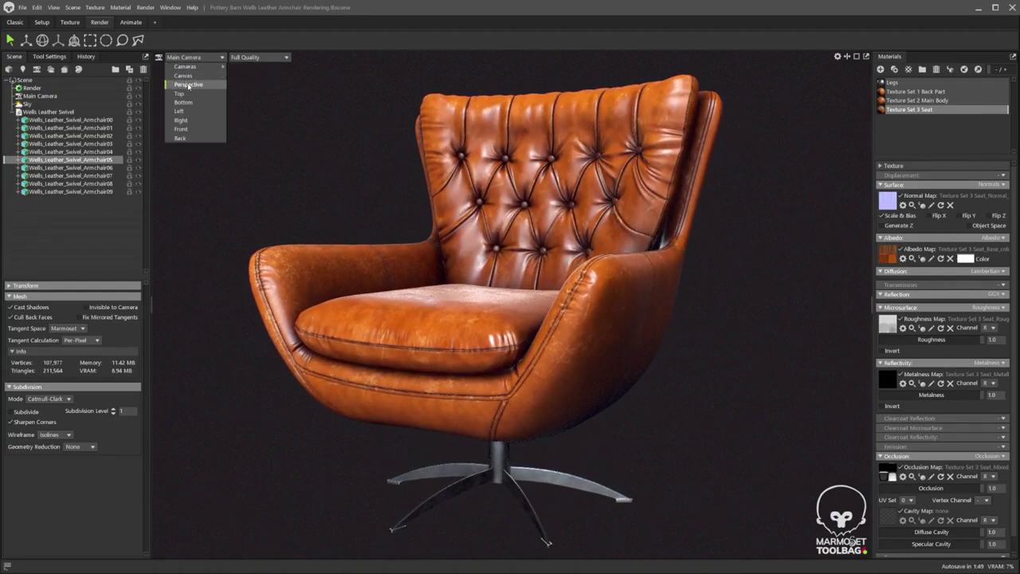
pyautogui.click(189, 86)
pyautogui.moveTo(522, 275); pyautogui.dragTo(443, 250)
pyautogui.moveTo(443, 250); pyautogui.dragTo(383, 279, button='middle')
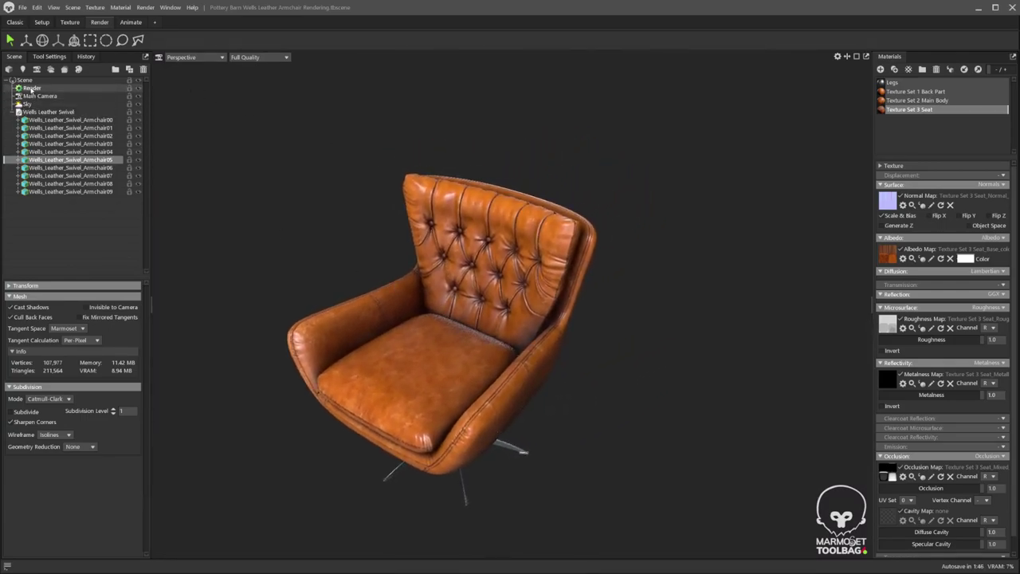
pyautogui.click(28, 103)
pyautogui.click(95, 388)
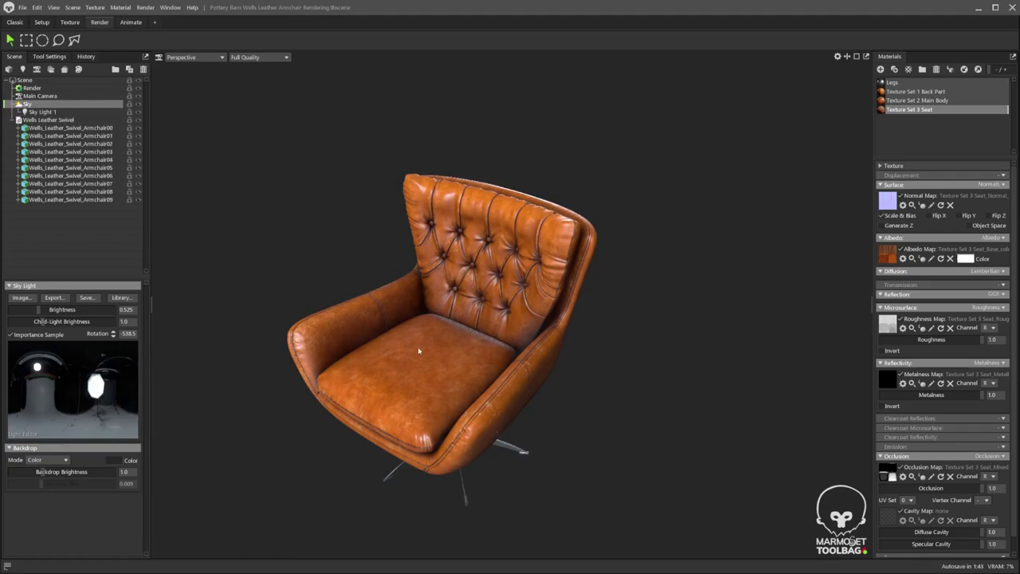
pyautogui.moveTo(410, 353); pyautogui.dragTo(460, 282)
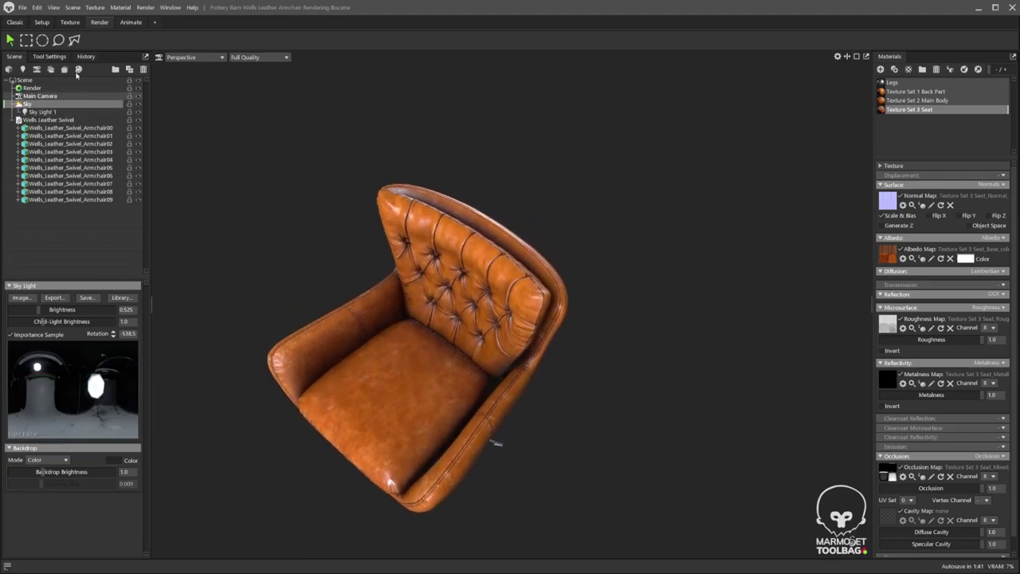
# Move Sky Light 1 from the armchair's base to a raised position behind the chair and rotate it to aim at the backrest.
pyautogui.click(41, 112)
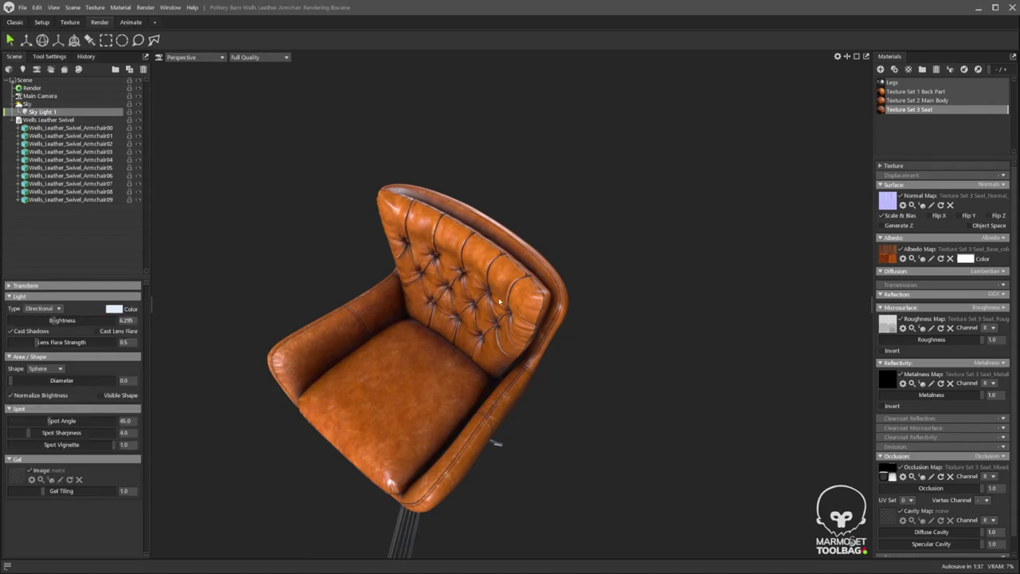
pyautogui.moveTo(510, 420); pyautogui.dragTo(447, 356)
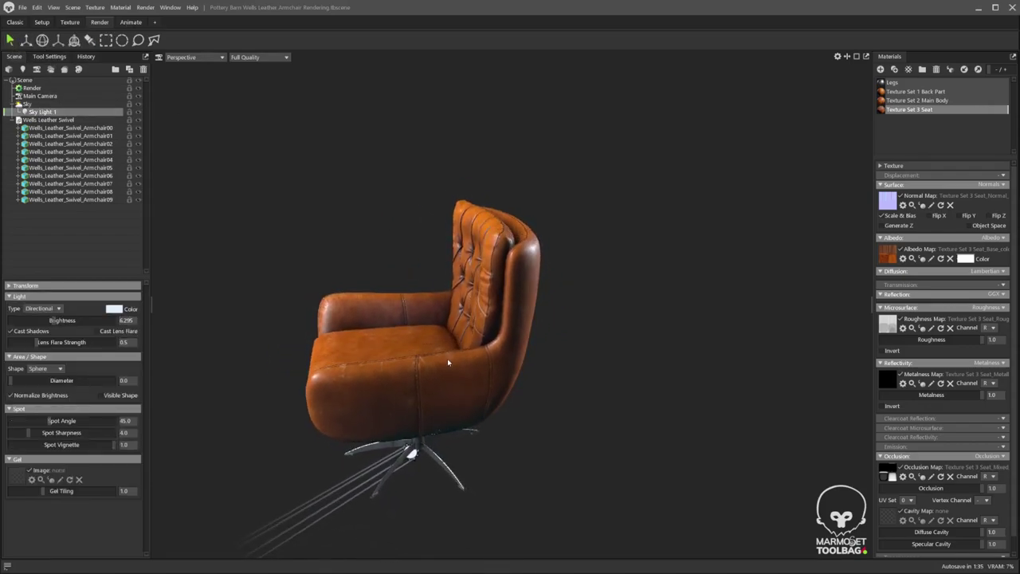
pyautogui.press('w')
pyautogui.moveTo(423, 452); pyautogui.dragTo(671, 263)
pyautogui.moveTo(654, 291); pyautogui.dragTo(630, 367)
pyautogui.moveTo(621, 367); pyautogui.dragTo(484, 426, button='middle')
pyautogui.moveTo(529, 244); pyautogui.dragTo(580, 179)
pyautogui.moveTo(619, 220); pyautogui.dragTo(499, 86)
pyautogui.moveTo(540, 276); pyautogui.dragTo(621, 231)
pyautogui.press('e')
pyautogui.moveTo(665, 271); pyautogui.dragTo(667, 279)
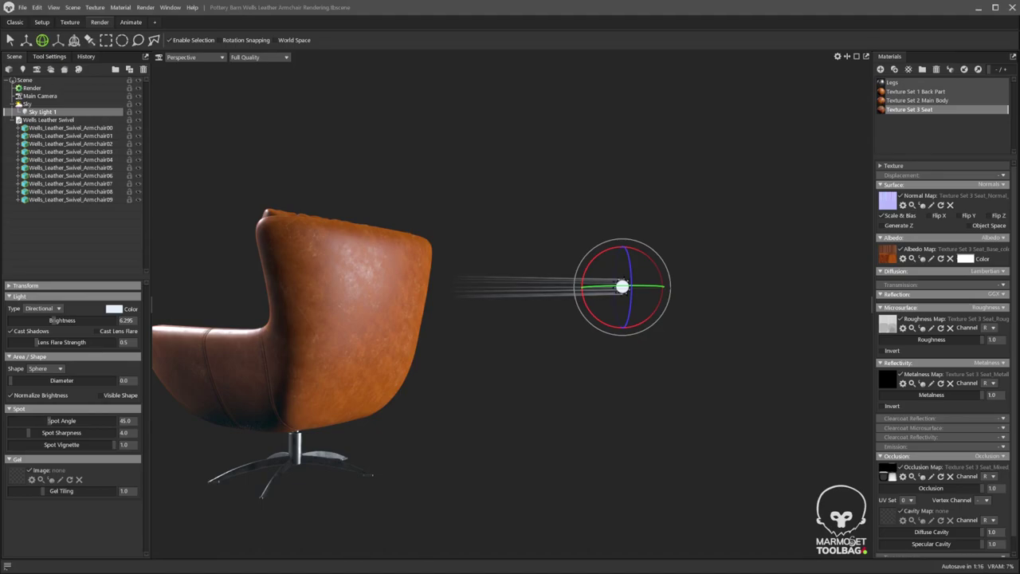
# Look at the armchair from the front under the new light and switch the viewport back to the Main Camera.
pyautogui.click(275, 330)
pyautogui.moveTo(264, 357); pyautogui.dragTo(433, 356)
pyautogui.scroll(-1, 334, 347)
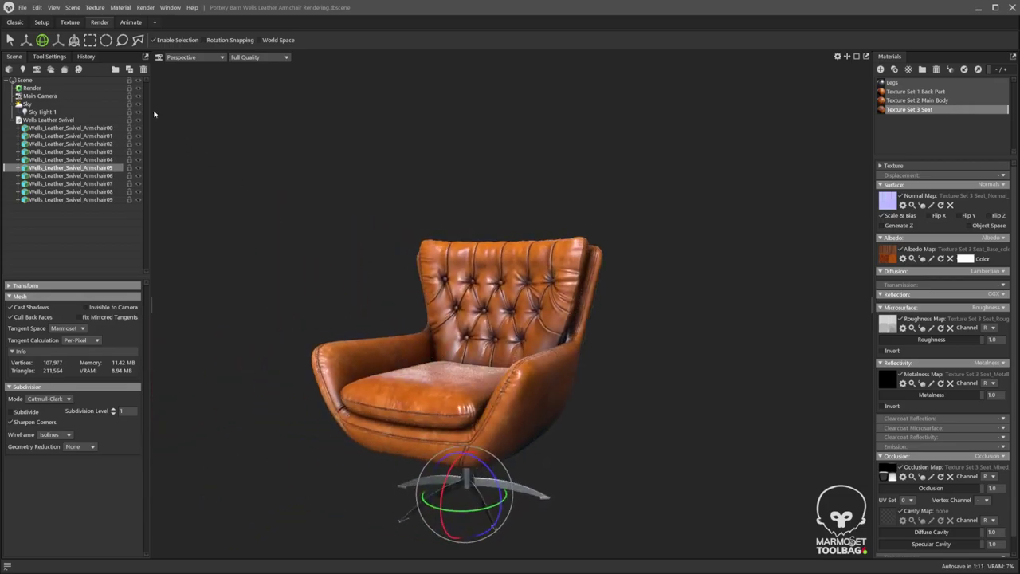
pyautogui.click(176, 58)
pyautogui.moveTo(177, 68)
pyautogui.click(253, 67)
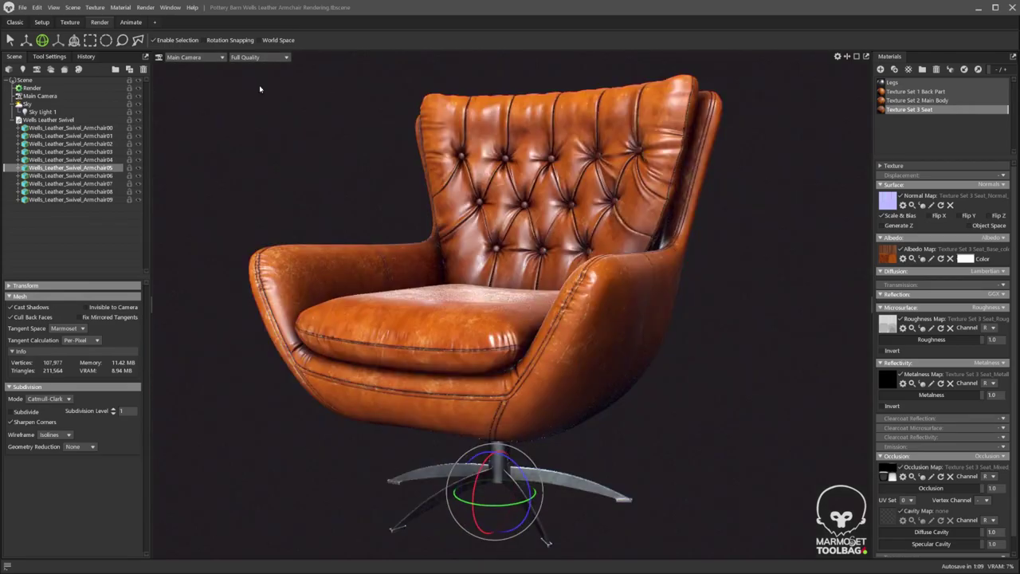
# Adjust the brightness of Sky Light 1 to about 6.8.
pyautogui.click(40, 114)
pyautogui.moveTo(51, 320); pyautogui.dragTo(73, 321)
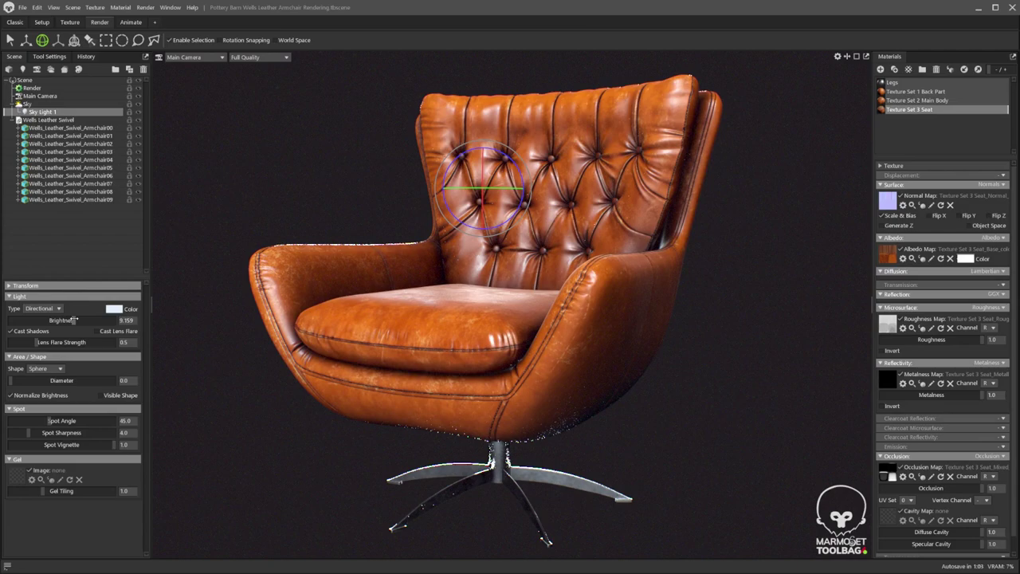
pyautogui.moveTo(74, 319); pyautogui.dragTo(52, 319)
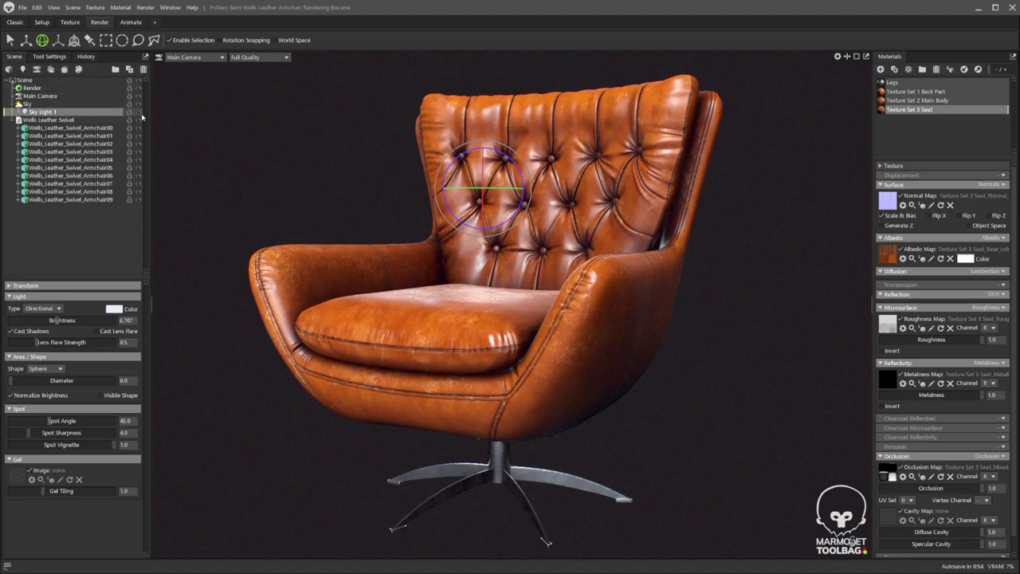
# Raise Sky Light 1 to near the upper edge of the backrest and set its brightness to about 6.85.
pyautogui.moveTo(534, 262); pyautogui.dragTo(534, 281, button='middle')
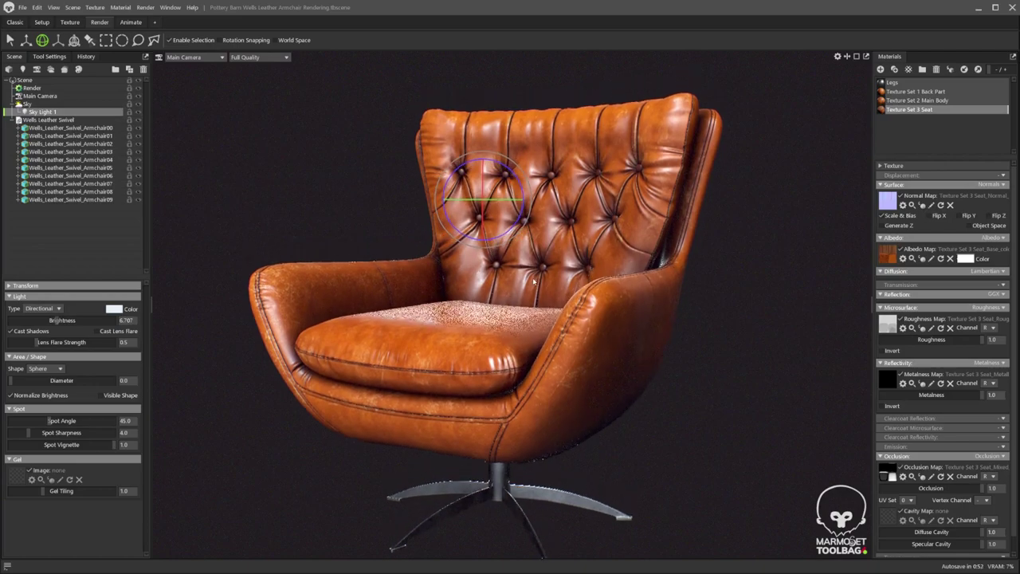
pyautogui.press('w')
pyautogui.moveTo(484, 202); pyautogui.dragTo(494, 124)
pyautogui.press('e')
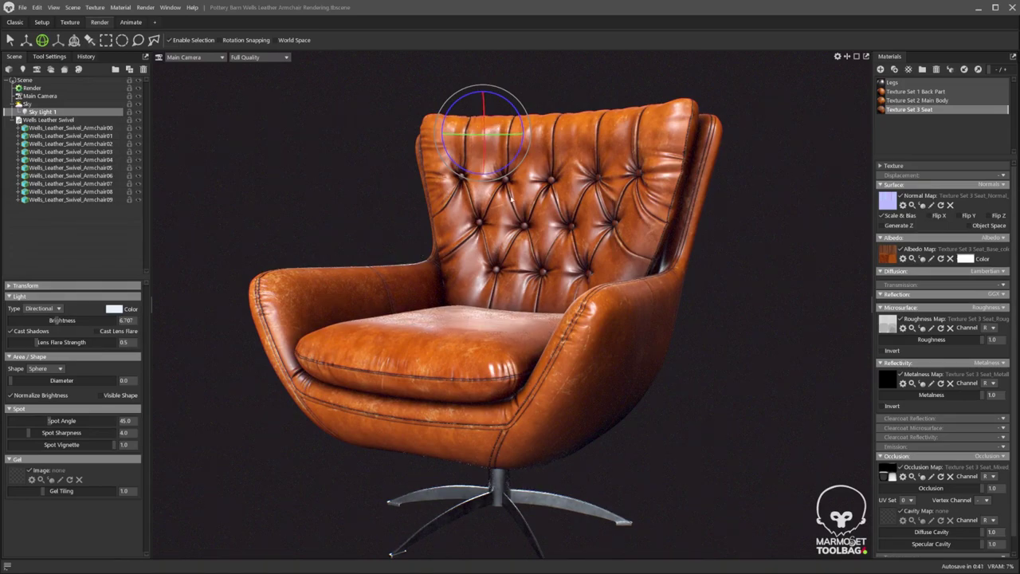
pyautogui.moveTo(599, 298); pyautogui.dragTo(601, 272, button='middle')
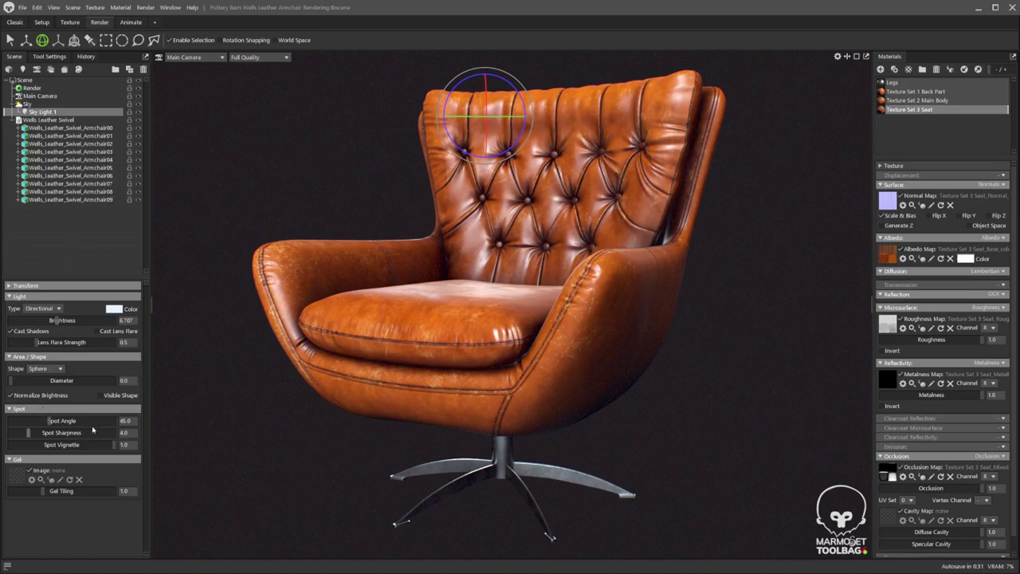
pyautogui.moveTo(56, 322); pyautogui.dragTo(58, 320)
pyautogui.moveTo(511, 317); pyautogui.dragTo(516, 319, button='middle')
# Set the image output resolution to 3840 x 2160 in the Render object's settings and render the image.
pyautogui.click(31, 87)
pyautogui.moveTo(150, 363); pyautogui.dragTo(163, 488)
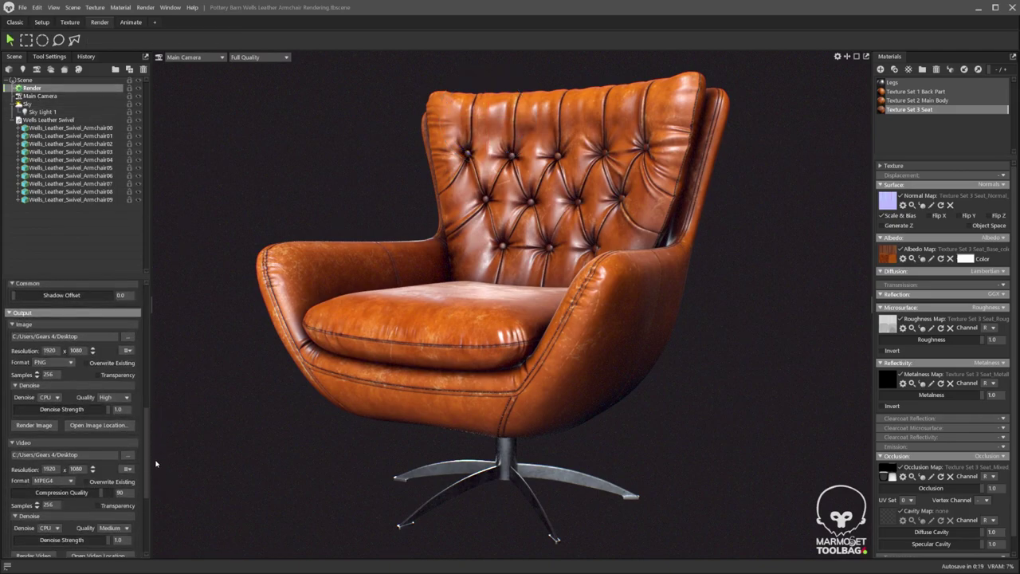
pyautogui.click(127, 350)
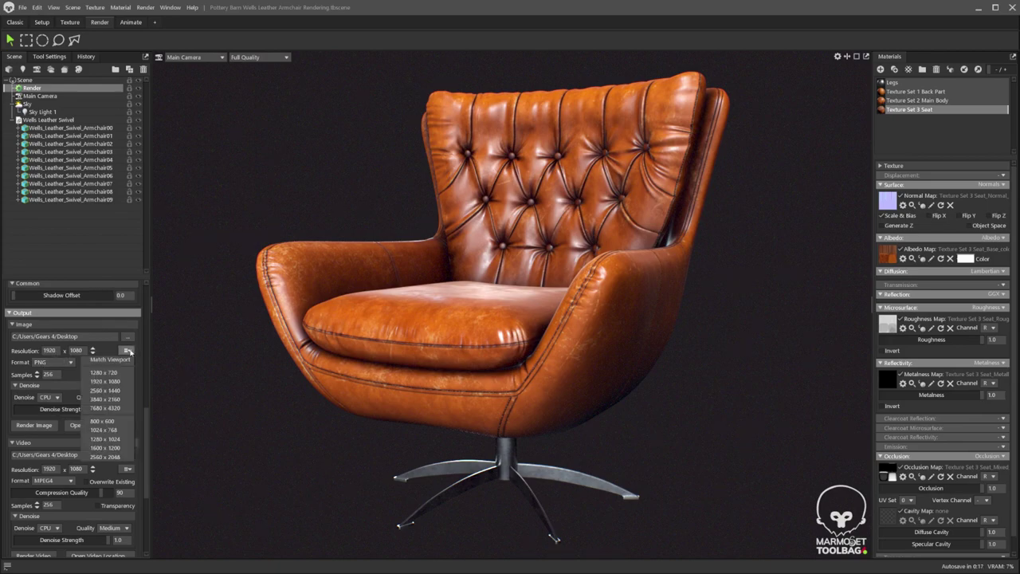
pyautogui.click(115, 400)
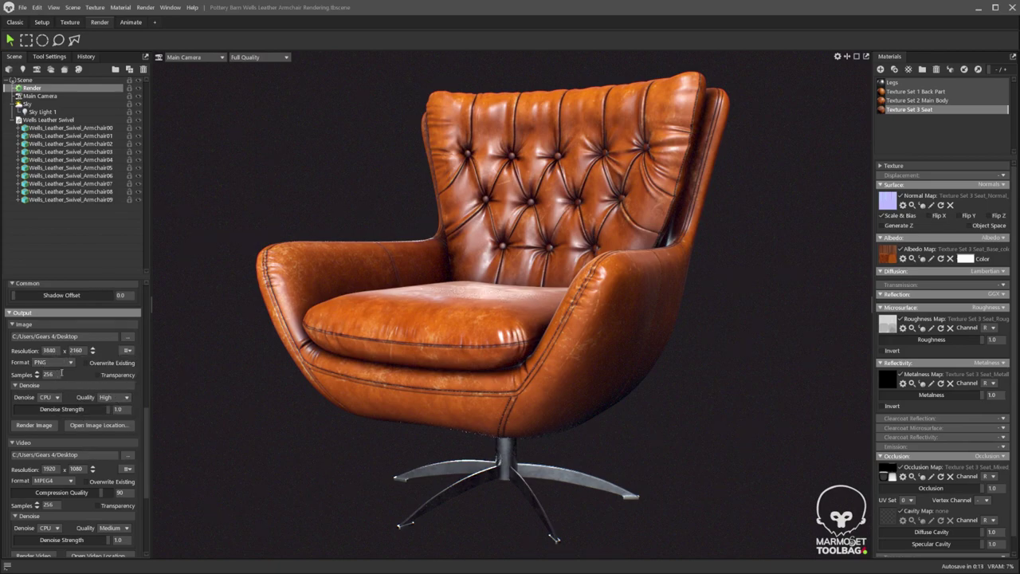
pyautogui.click(33, 425)
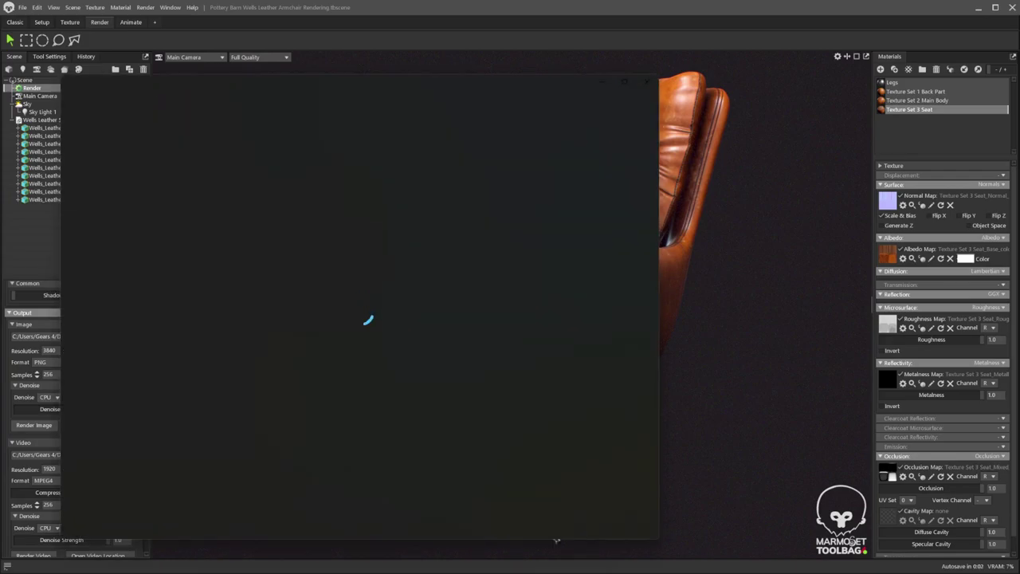
# Inspect the rendered image tbrender_003.png maximized and at actual size in the image viewer, and close it.
pyautogui.click(624, 81)
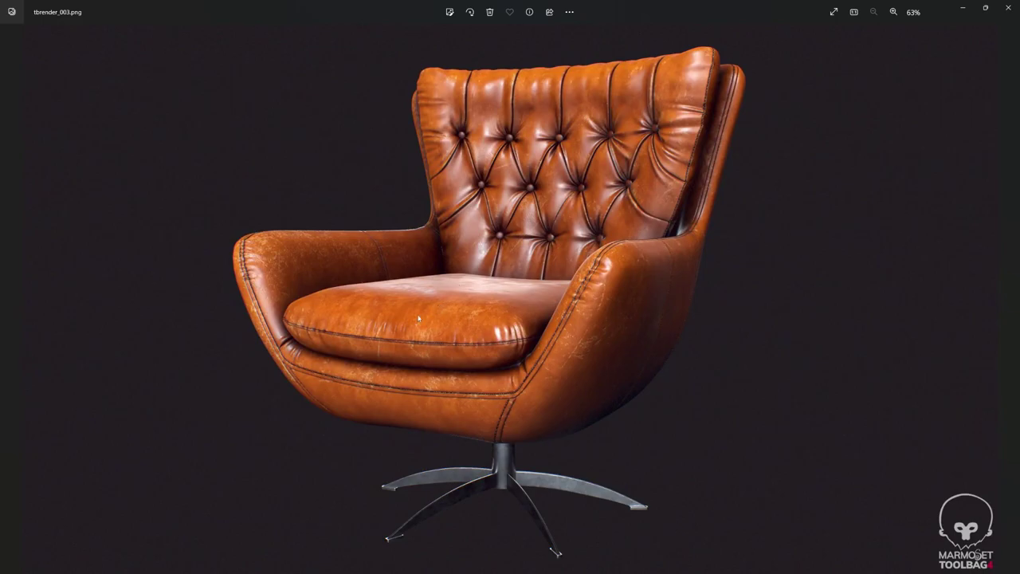
pyautogui.rightClick(549, 349)
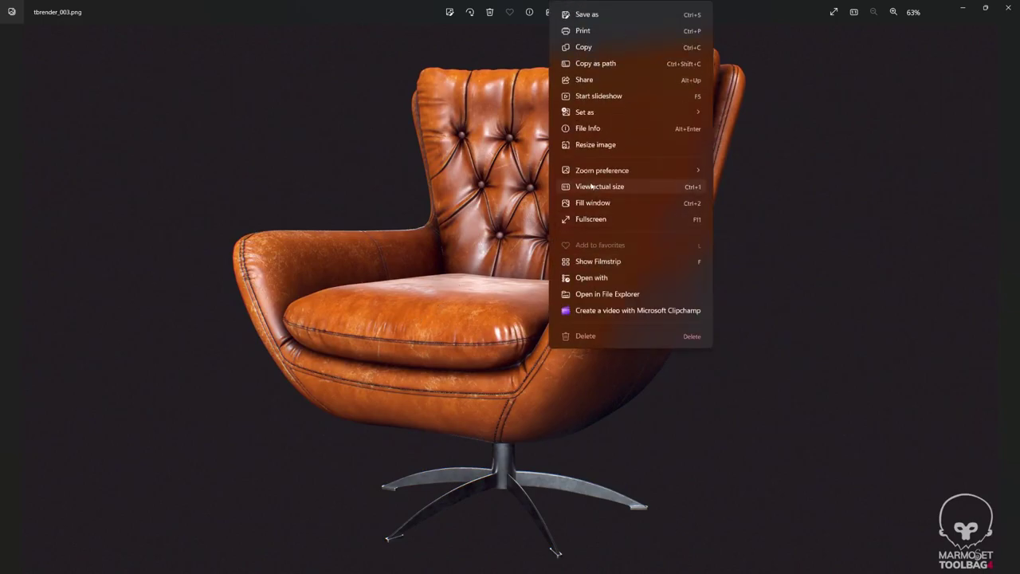
pyautogui.click(590, 186)
pyautogui.moveTo(615, 170); pyautogui.dragTo(609, 288)
pyautogui.scroll(-5, 608, 288)
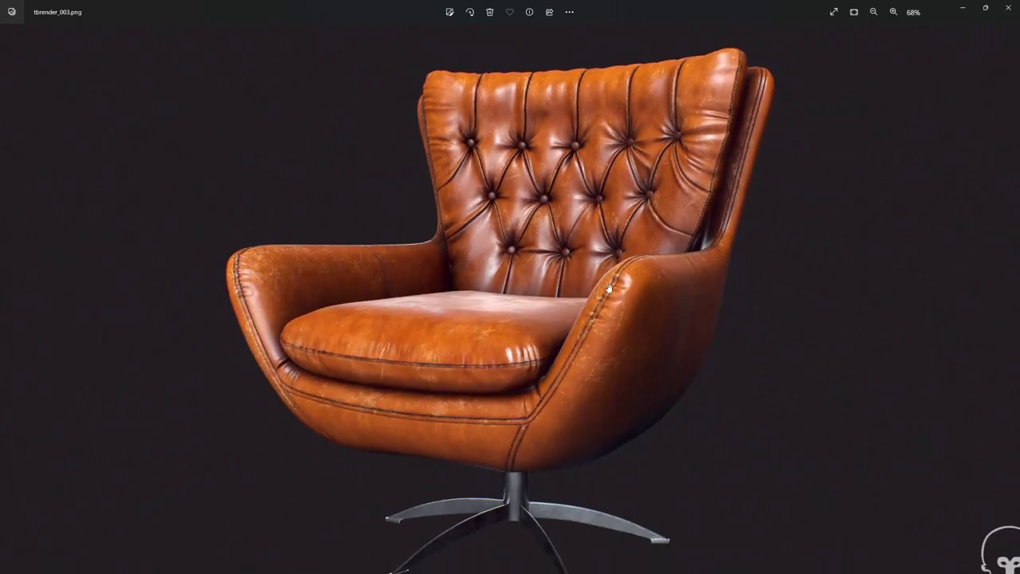
pyautogui.click(1009, 10)
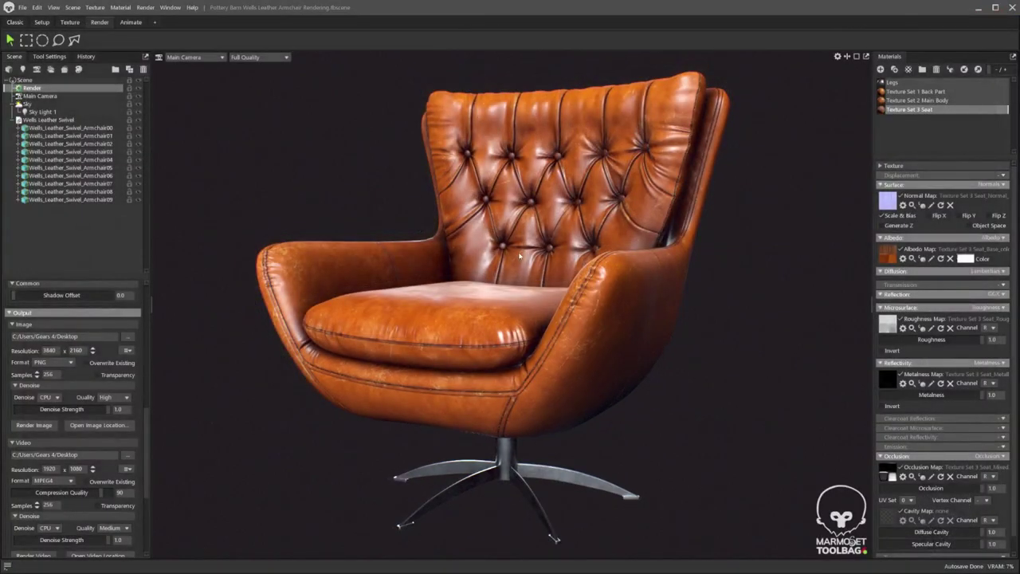
# Duplicate the Main Camera.
pyautogui.click(187, 57)
pyautogui.moveTo(187, 68)
pyautogui.click(38, 95)
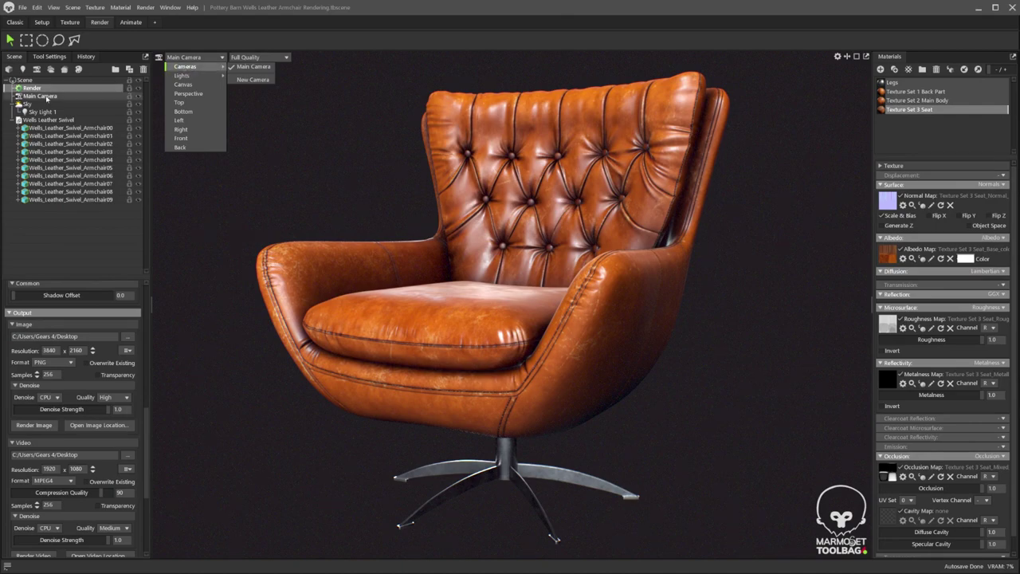
pyautogui.rightClick(46, 97)
pyautogui.click(64, 110)
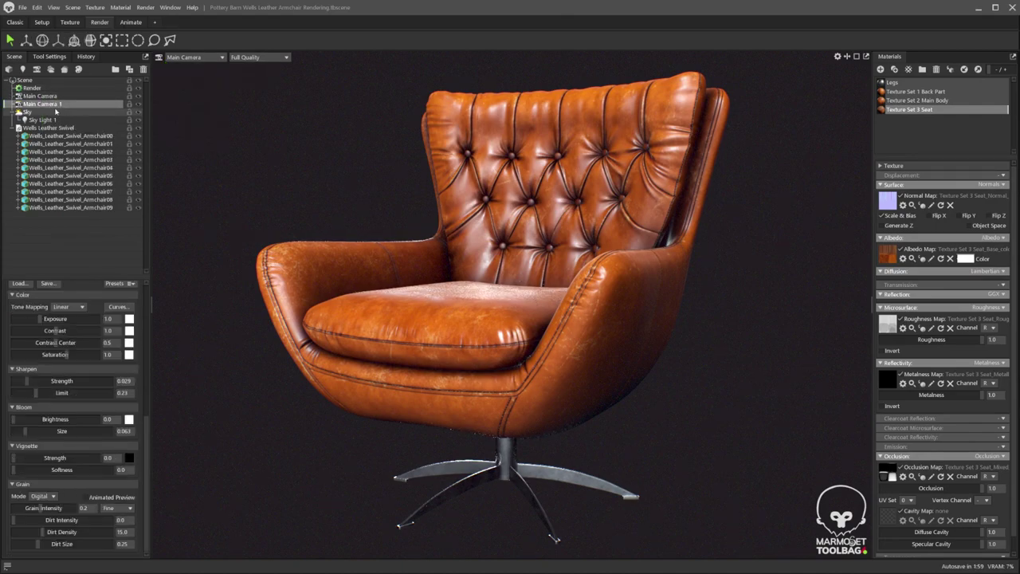
# Switch the viewport to Main Camera 1 and frame the whole armchair straight from the front.
pyautogui.click(195, 57)
pyautogui.moveTo(203, 68)
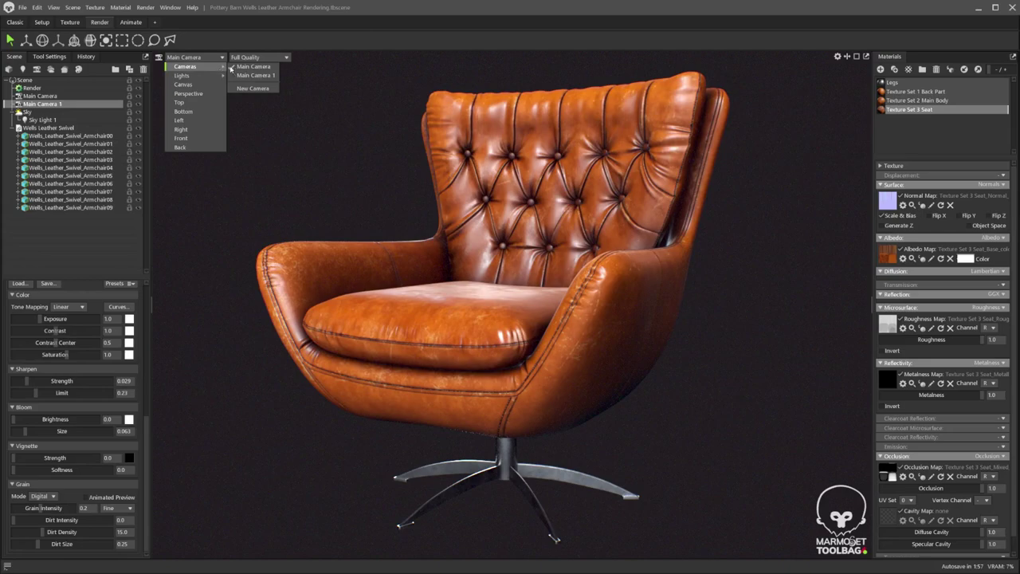
pyautogui.click(247, 75)
pyautogui.moveTo(488, 236)
pyautogui.mouseDown()
pyautogui.moveTo(508, 245)
pyautogui.moveTo(527, 232)
pyautogui.moveTo(513, 250)
pyautogui.mouseUp()
pyautogui.scroll(-1, 527, 235)
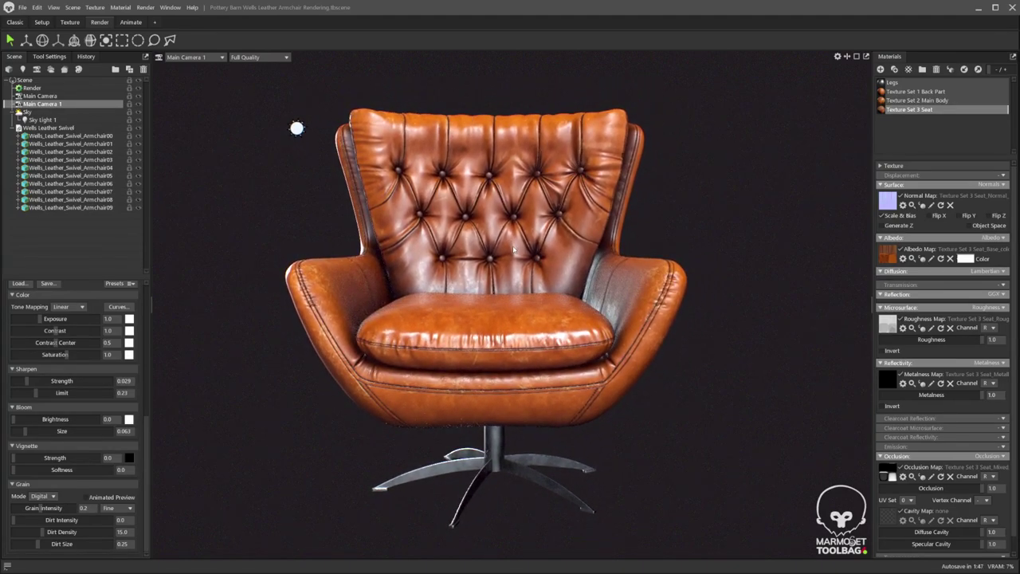
# Try to rotate the metal leg base around its vertical axis, and undo the rotation.
pyautogui.click(499, 451)
pyautogui.press('e')
pyautogui.moveTo(514, 491); pyautogui.dragTo(625, 438)
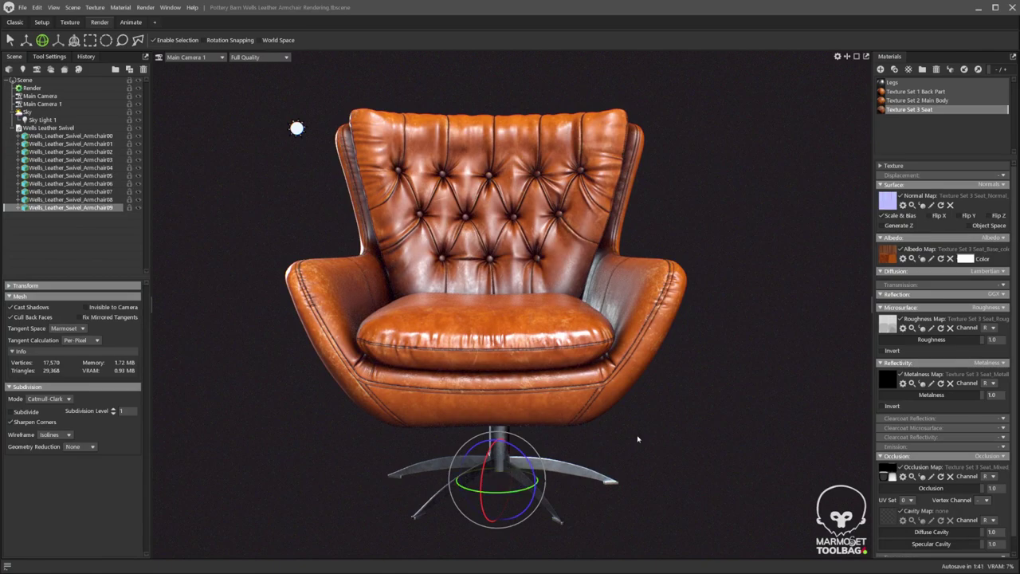
pyautogui.hotkey('ctrl', 'z')
pyautogui.hotkey('ctrl', 'z')
# Select the metal leg base and toggle its visibility off and on to check which mesh it is.
pyautogui.moveTo(522, 419); pyautogui.dragTo(506, 354)
pyautogui.scroll(2, 505, 359)
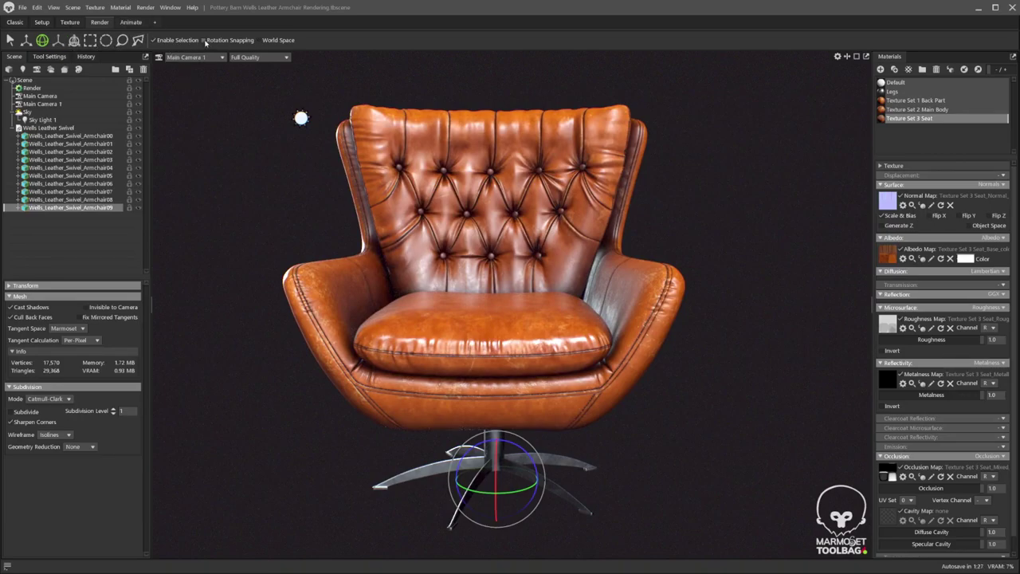
pyautogui.click(10, 40)
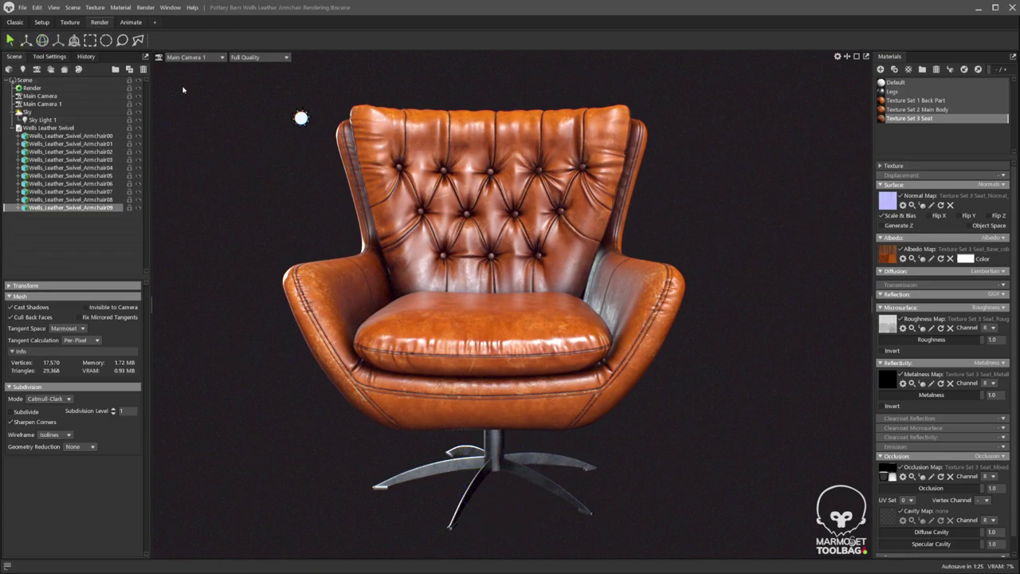
pyautogui.click(490, 454)
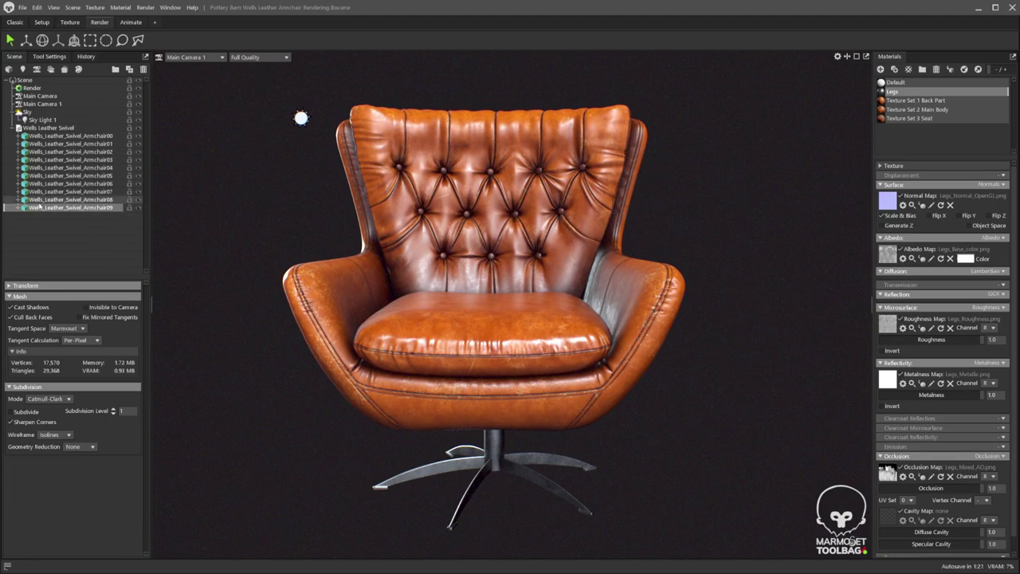
pyautogui.click(138, 207)
pyautogui.click(138, 207)
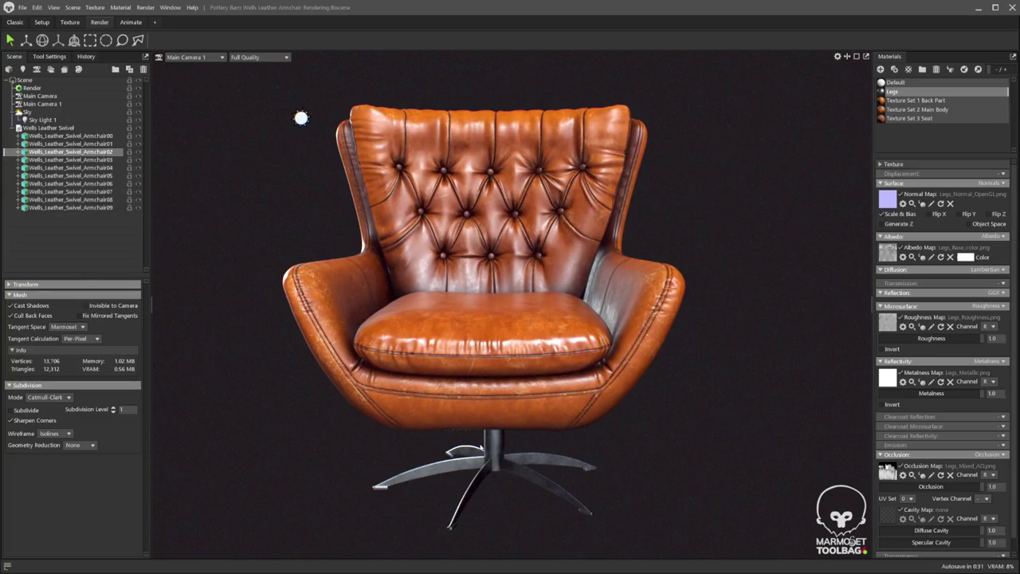
# Enable pivot editing for the metal leg base and, in the Perspective view, move its pivot onto the central column.
pyautogui.click(482, 447)
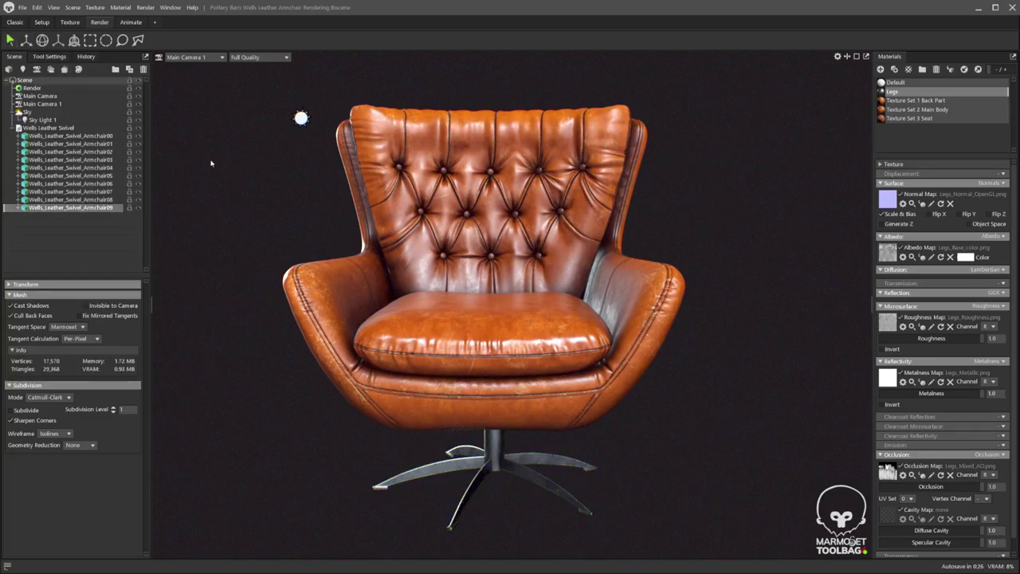
pyautogui.press('w')
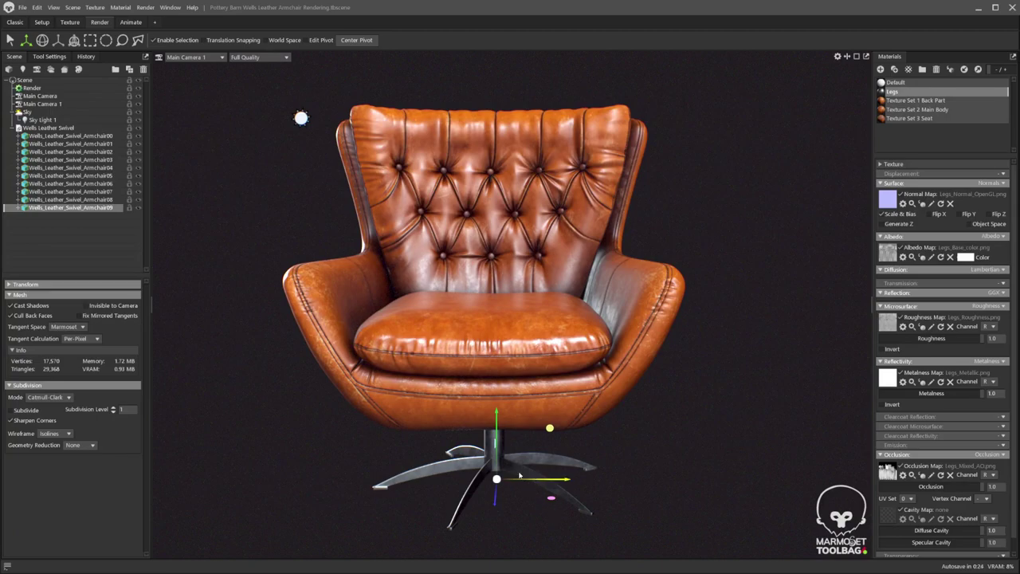
pyautogui.click(305, 41)
pyautogui.click(195, 57)
pyautogui.click(219, 120)
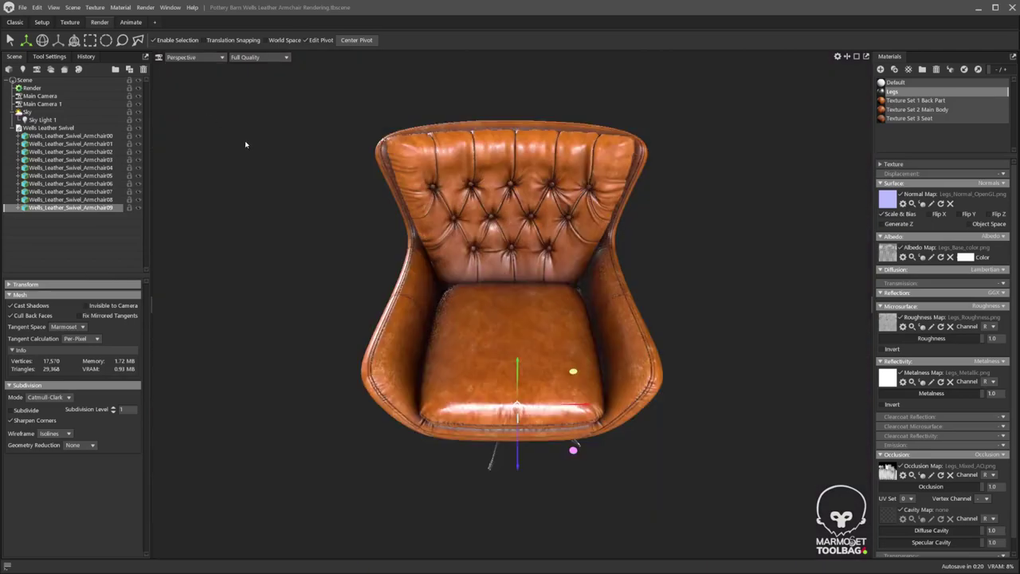
pyautogui.moveTo(548, 427); pyautogui.dragTo(542, 206)
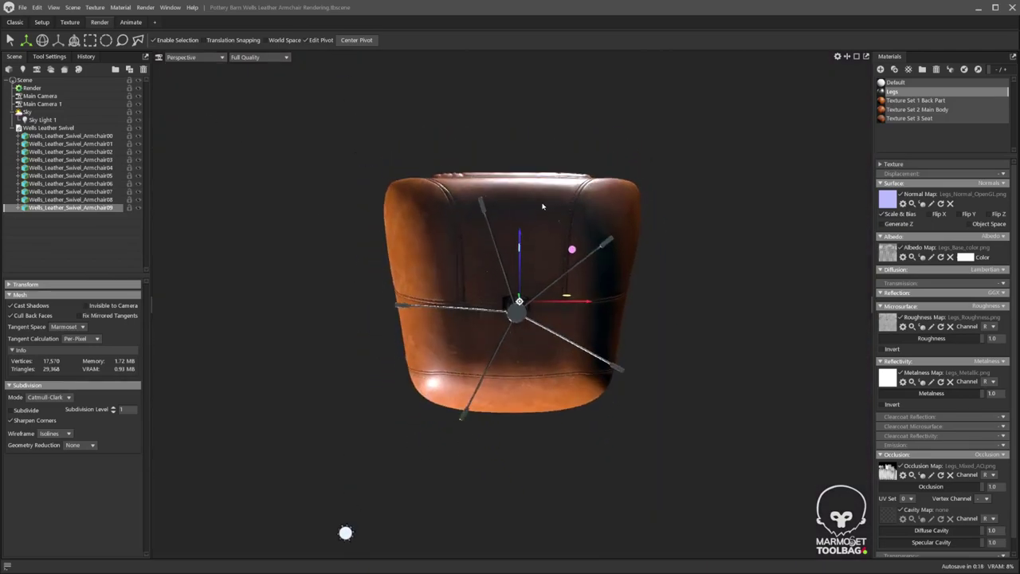
pyautogui.scroll(3, 542, 329)
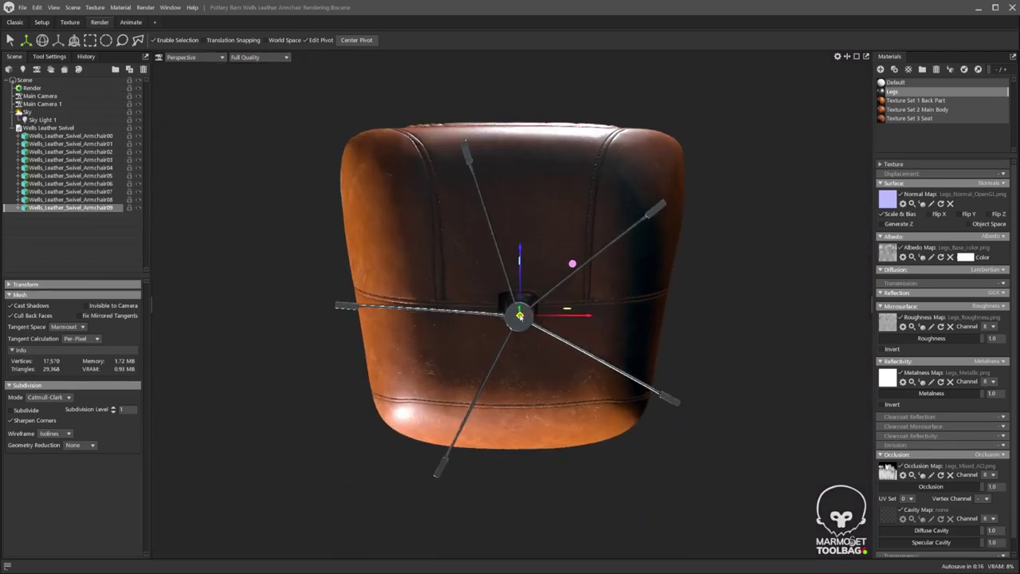
pyautogui.moveTo(535, 227); pyautogui.dragTo(537, 366)
pyautogui.moveTo(517, 434); pyautogui.dragTo(517, 407)
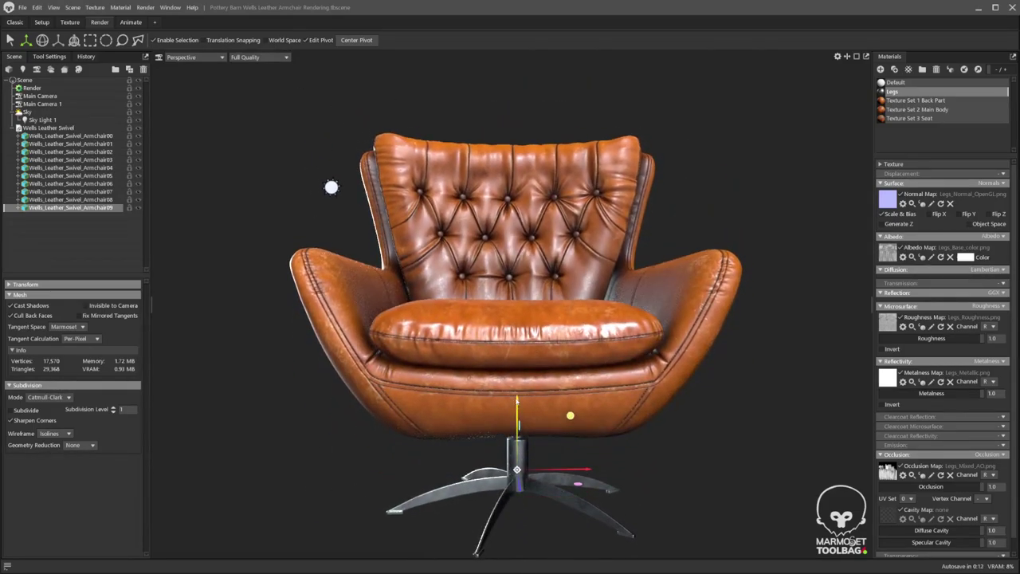
# Return the viewport to Main Camera 1 and rotate the leg base around its column so one leg points forward.
pyautogui.click(182, 58)
pyautogui.moveTo(185, 68)
pyautogui.click(255, 75)
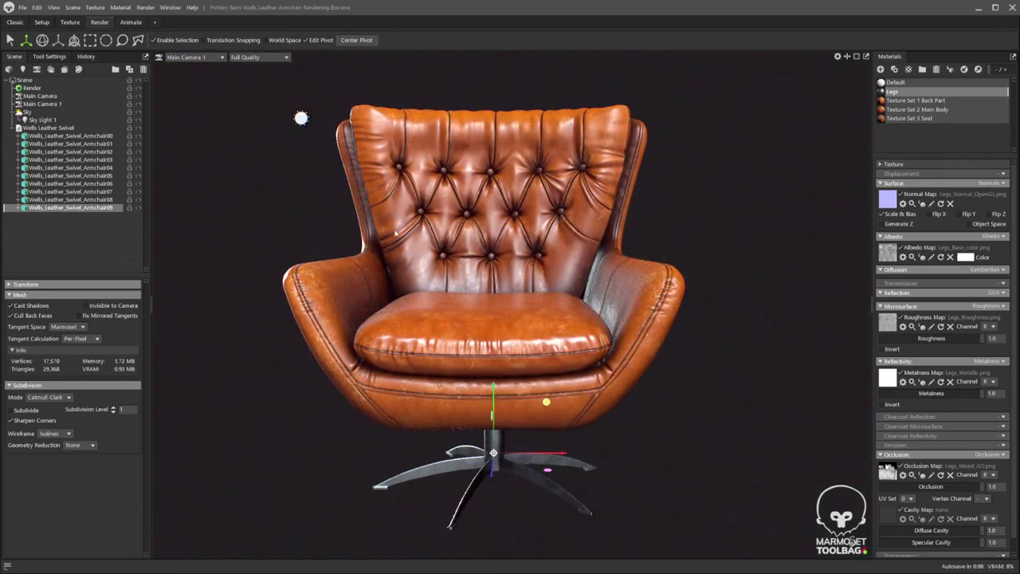
pyautogui.press('e')
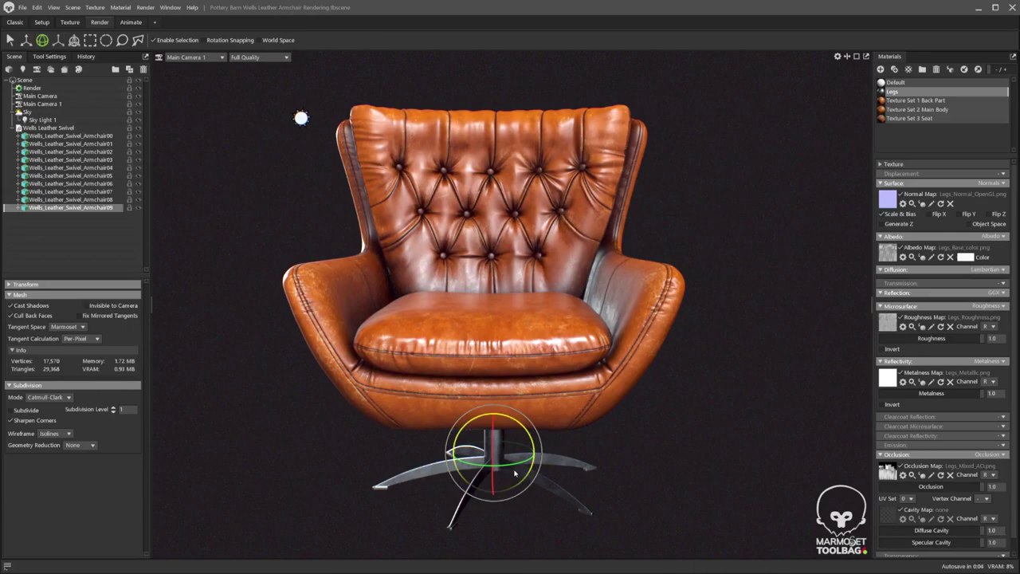
pyautogui.moveTo(513, 462); pyautogui.dragTo(495, 449)
pyautogui.click(705, 475)
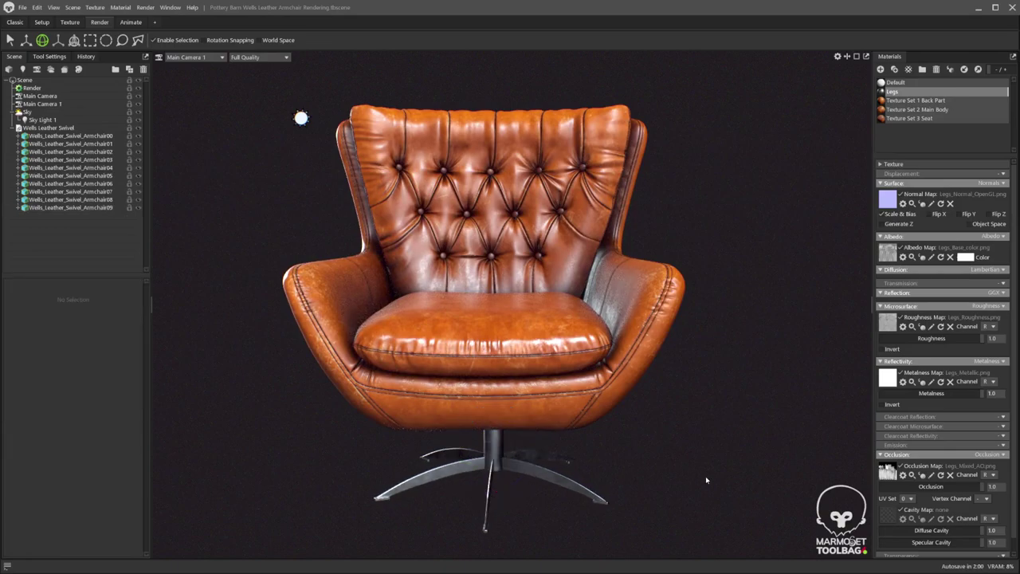
# Reframe the armchair in Main Camera 1 from a slightly higher angle and centre it in the view.
pyautogui.moveTo(634, 398); pyautogui.dragTo(639, 396, button='middle')
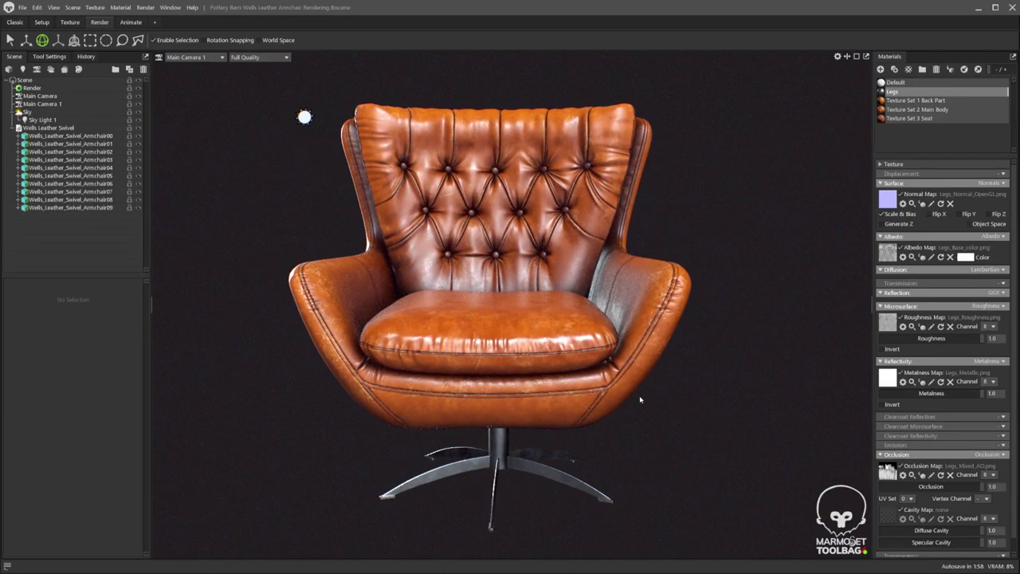
pyautogui.moveTo(664, 399); pyautogui.dragTo(668, 408)
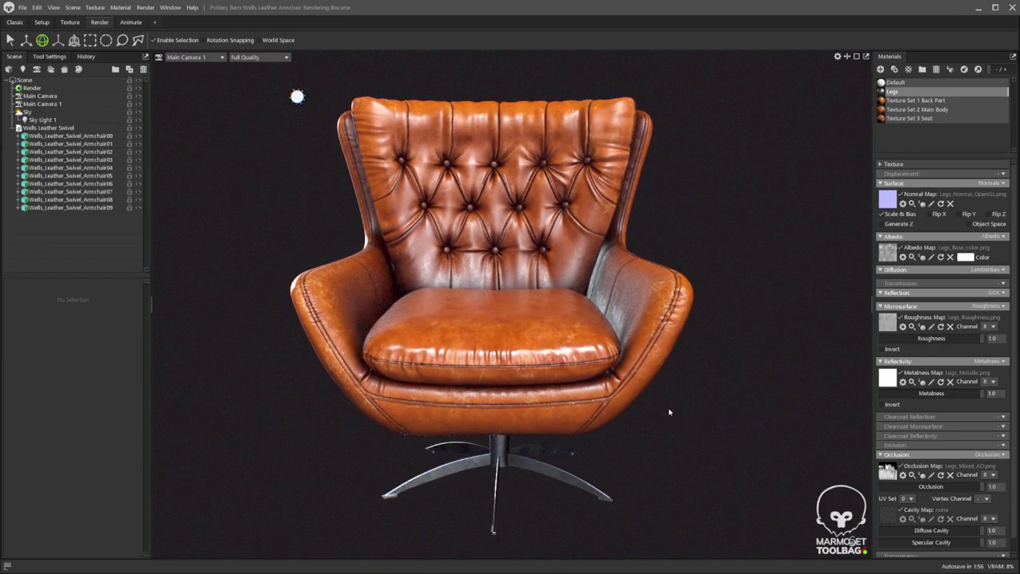
pyautogui.moveTo(667, 412); pyautogui.dragTo(685, 412, button='middle')
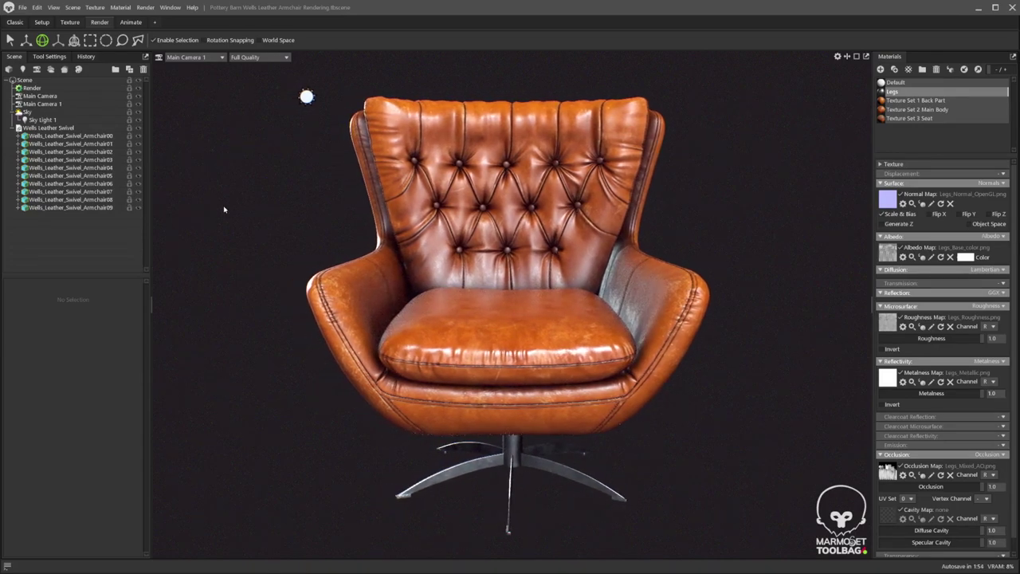
# Toggle Sky Light 1 off and on to compare its effect on the front view of the armchair.
pyautogui.click(306, 96)
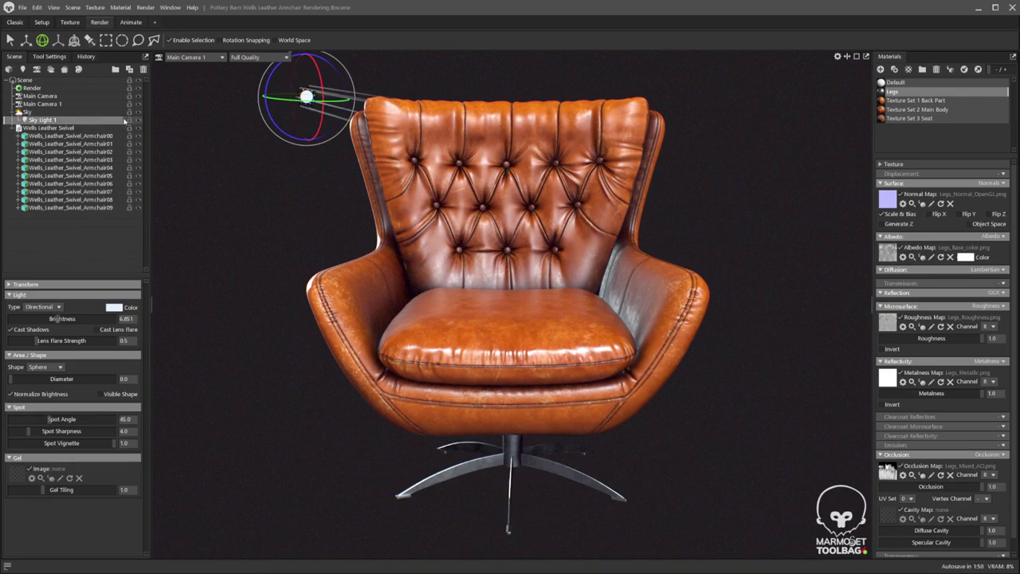
pyautogui.click(138, 121)
pyautogui.click(138, 122)
pyautogui.click(138, 122)
pyautogui.click(138, 121)
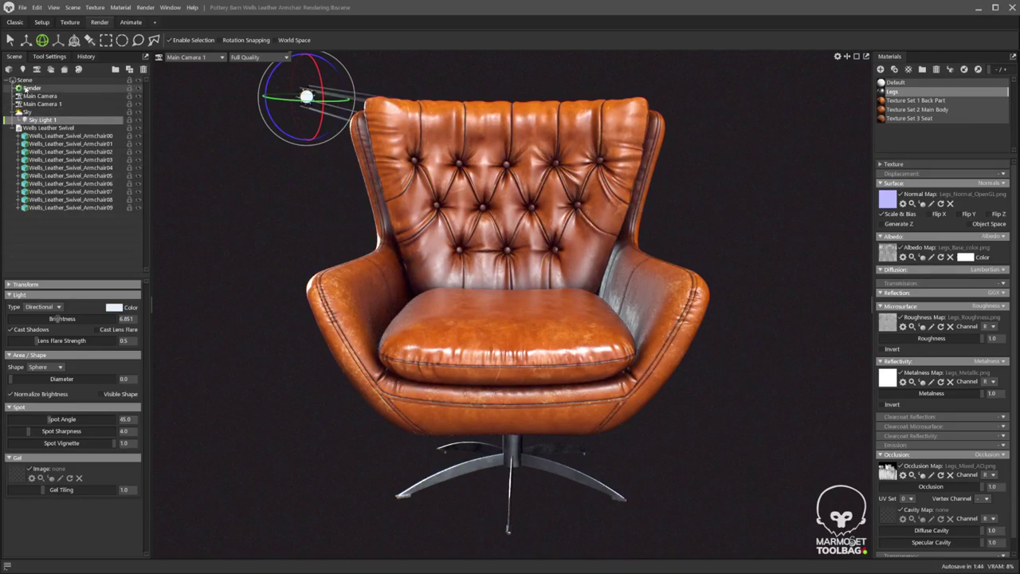
# Render a still image of the armchair as a 3840 x 2160 PNG with 256 samples.
pyautogui.click(32, 88)
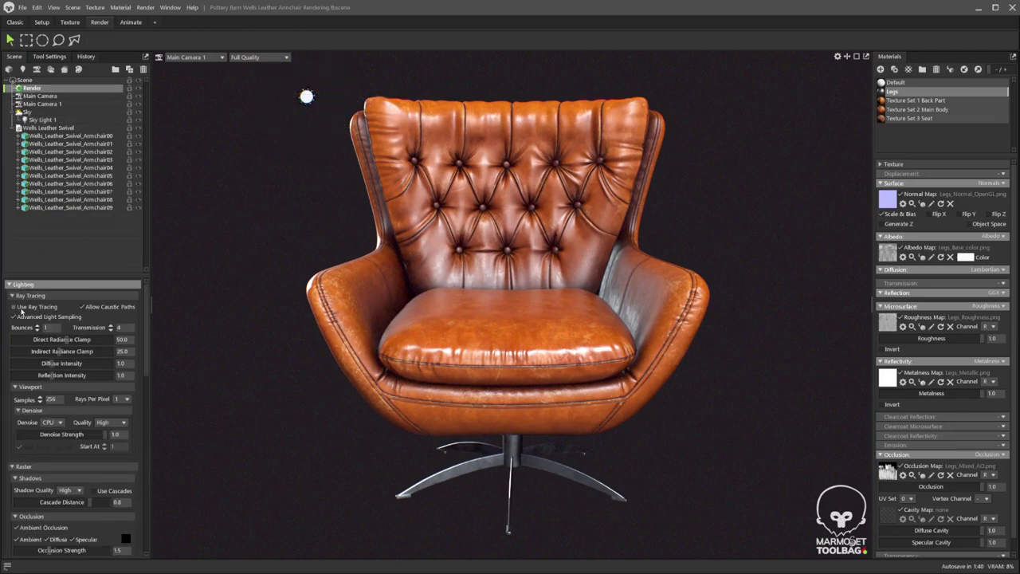
pyautogui.scroll(-10, 95, 392)
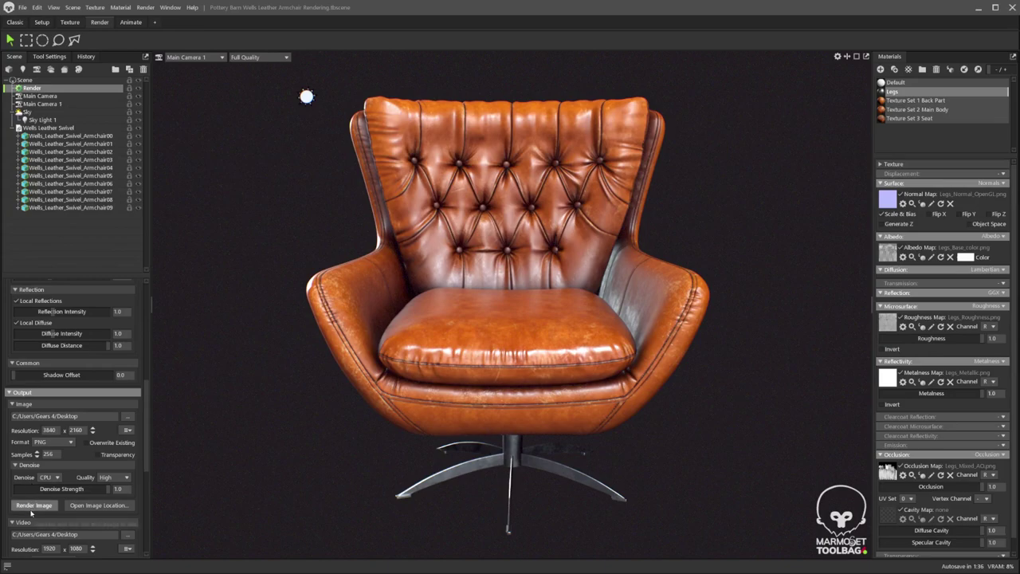
pyautogui.click(34, 505)
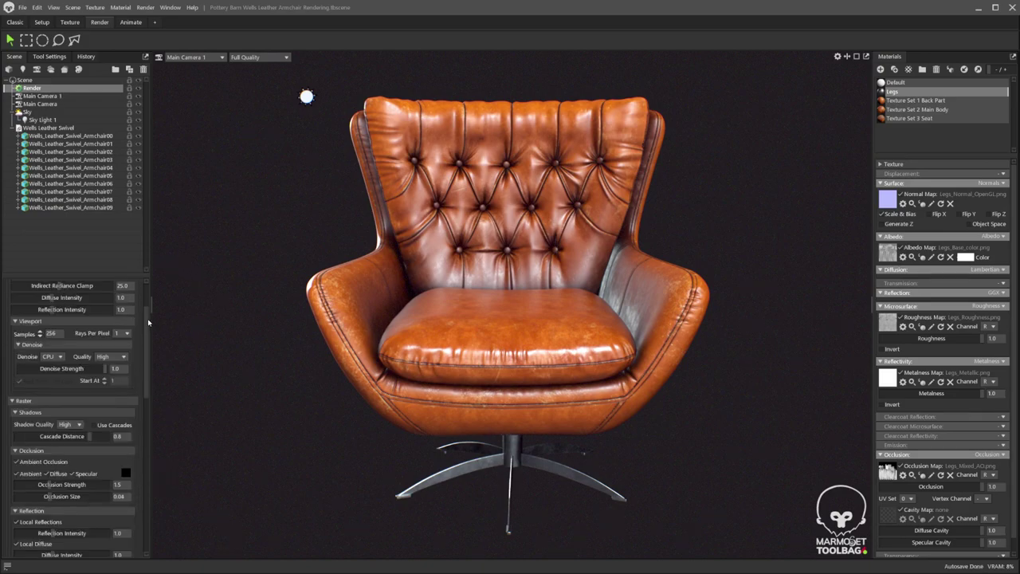
# Move Main Camera 1 below Main Camera in the scene's object order.
pyautogui.moveTo(148, 320); pyautogui.dragTo(151, 294)
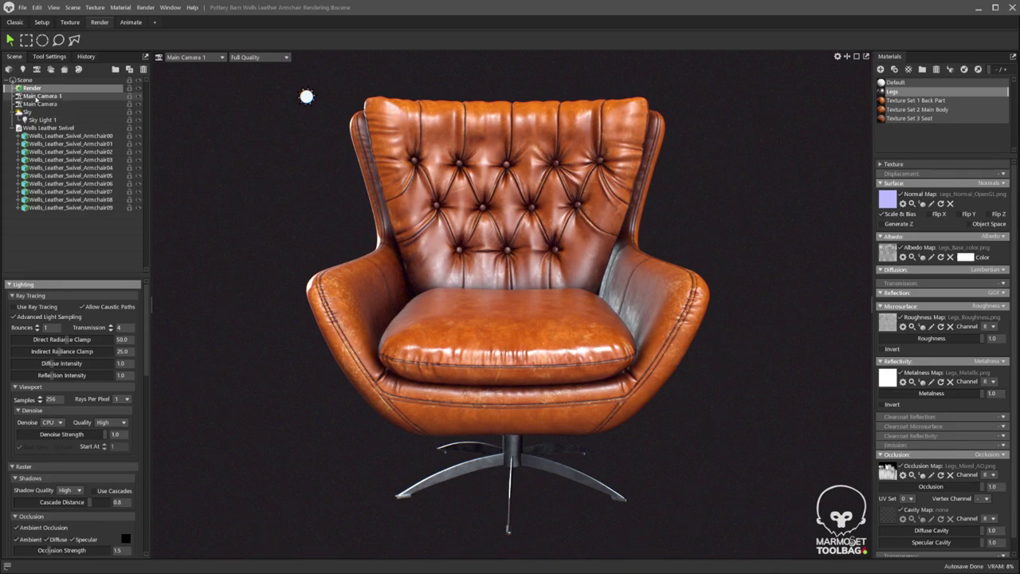
pyautogui.click(35, 97)
pyautogui.moveTo(6, 97); pyautogui.dragTo(27, 111)
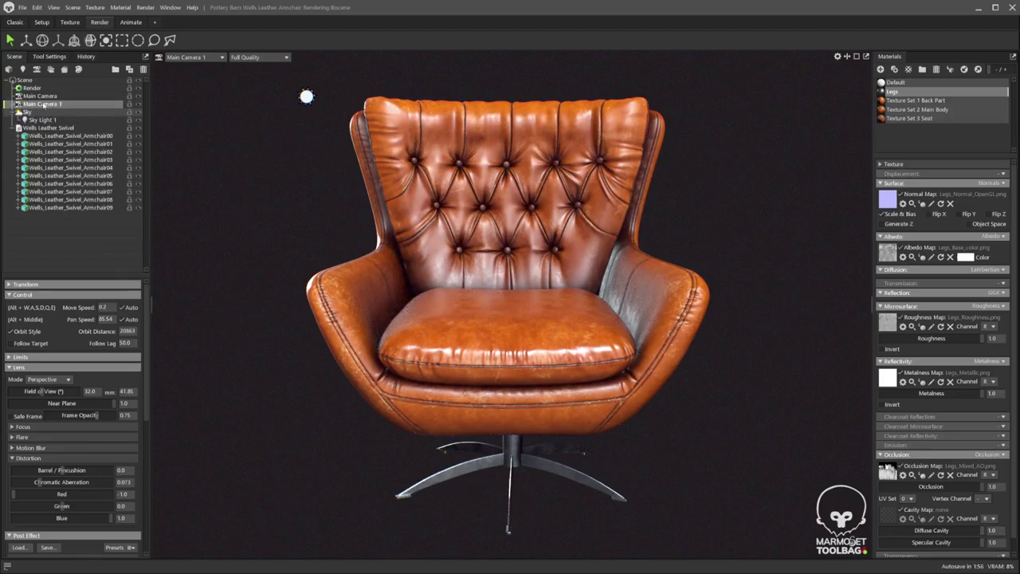
# Add Main Camera 1 as the only active render camera and render its still image.
pyautogui.click(32, 87)
pyautogui.moveTo(146, 337); pyautogui.dragTo(150, 505)
pyautogui.click(25, 469)
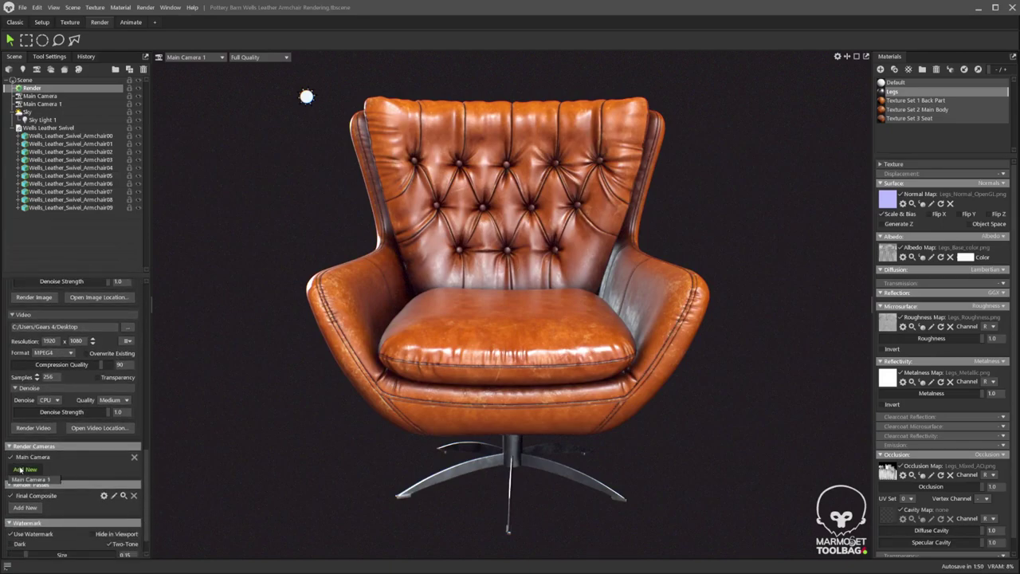
pyautogui.click(29, 479)
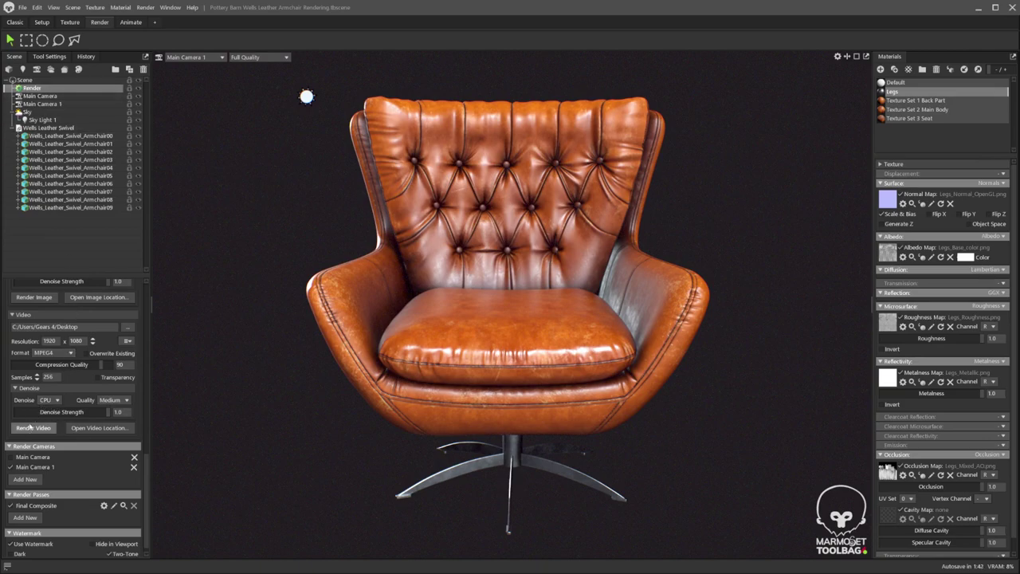
pyautogui.click(33, 296)
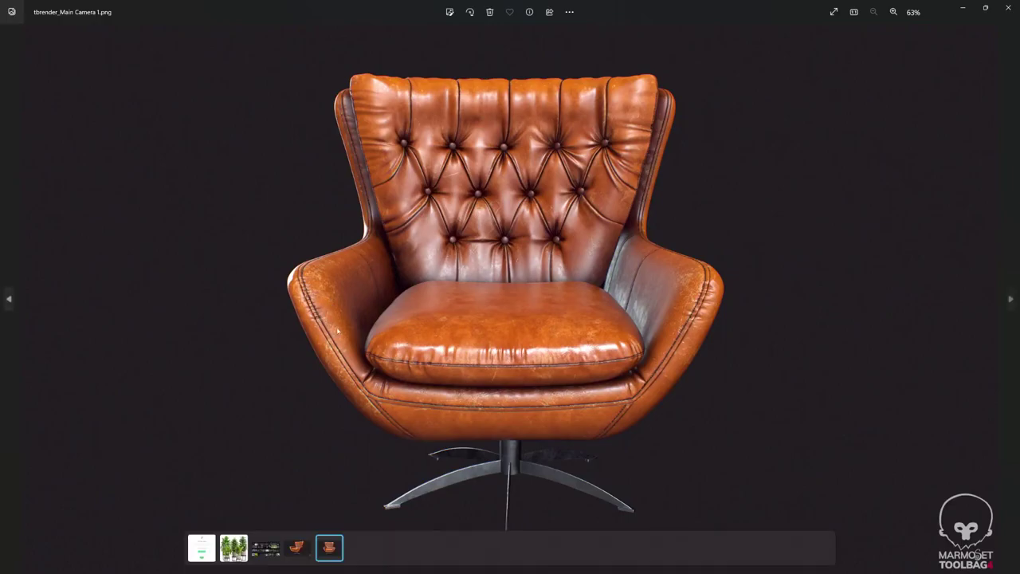
# Examine the rendered image tbrender_Main Camera 1.png at actual size and in full, and close the image viewer.
pyautogui.rightClick(554, 285)
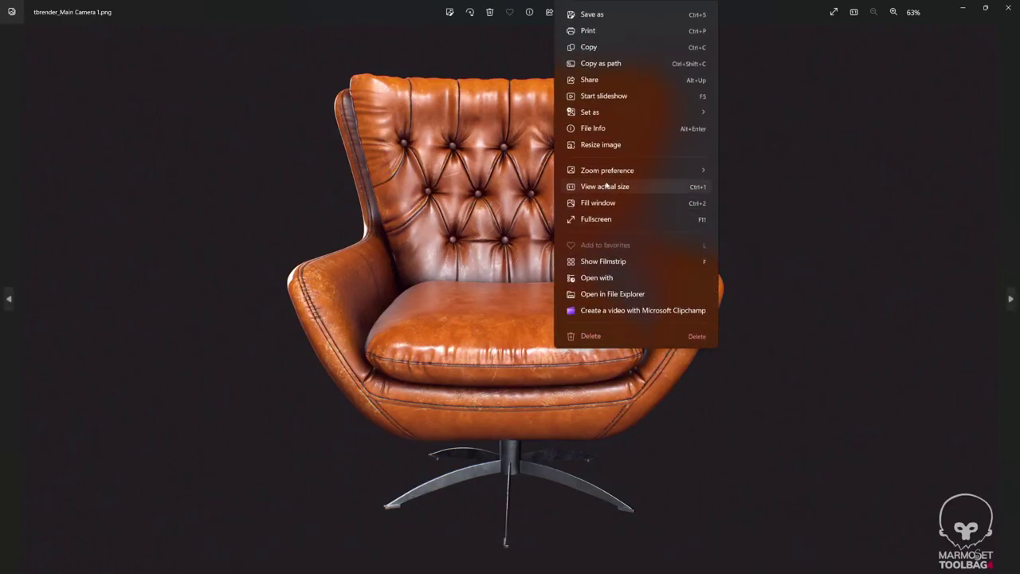
pyautogui.click(606, 186)
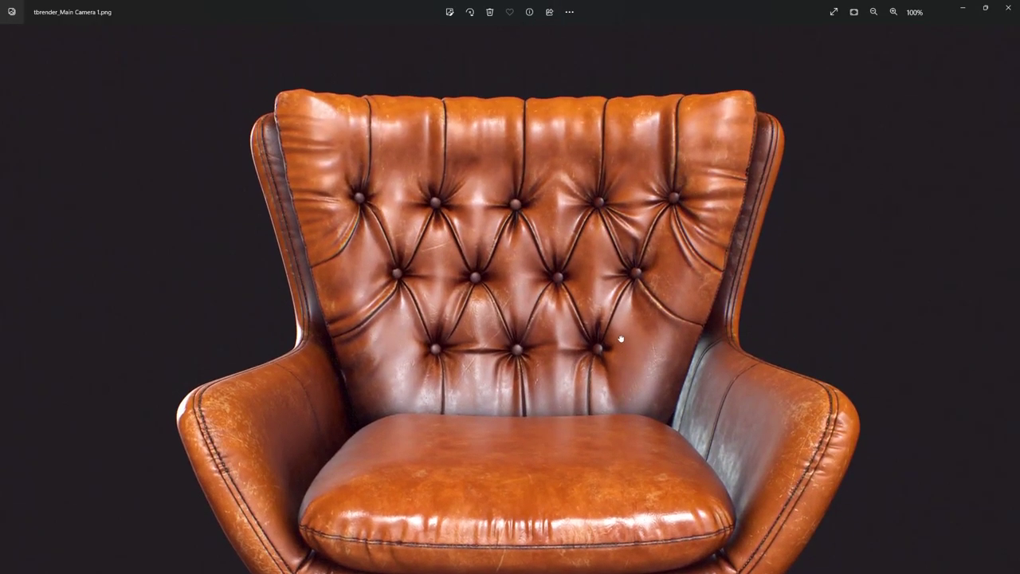
pyautogui.scroll(-5, 621, 329)
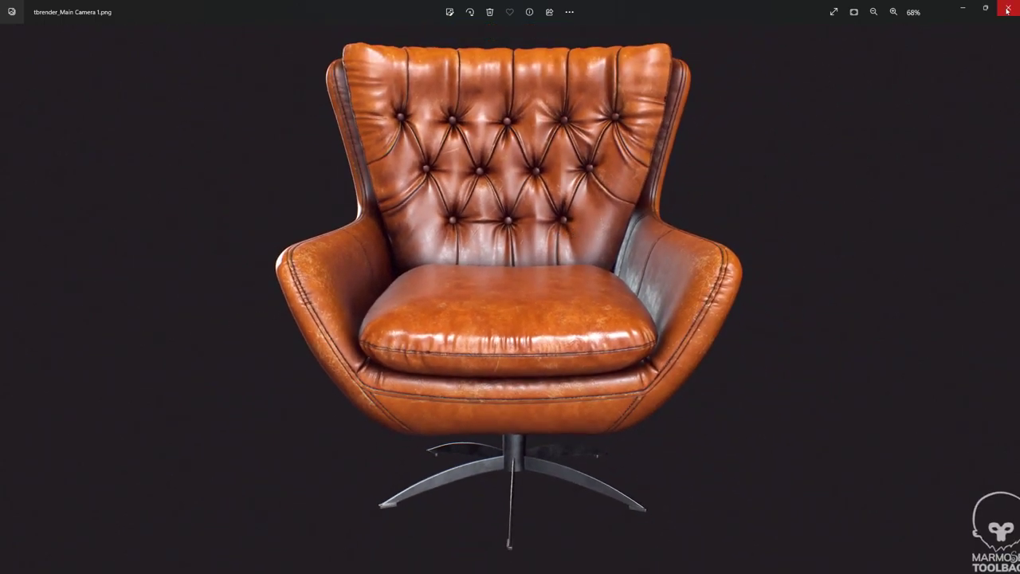
pyautogui.click(1007, 10)
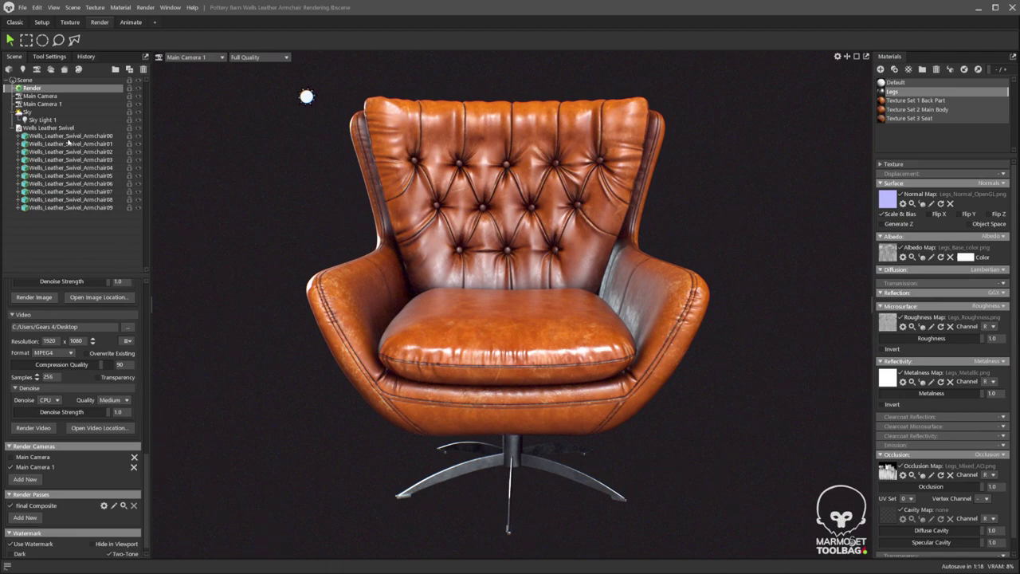
# Enable ray tracing for the scene, switching it off and on once to compare its effect on the armchair.
pyautogui.moveTo(146, 465); pyautogui.dragTo(147, 282)
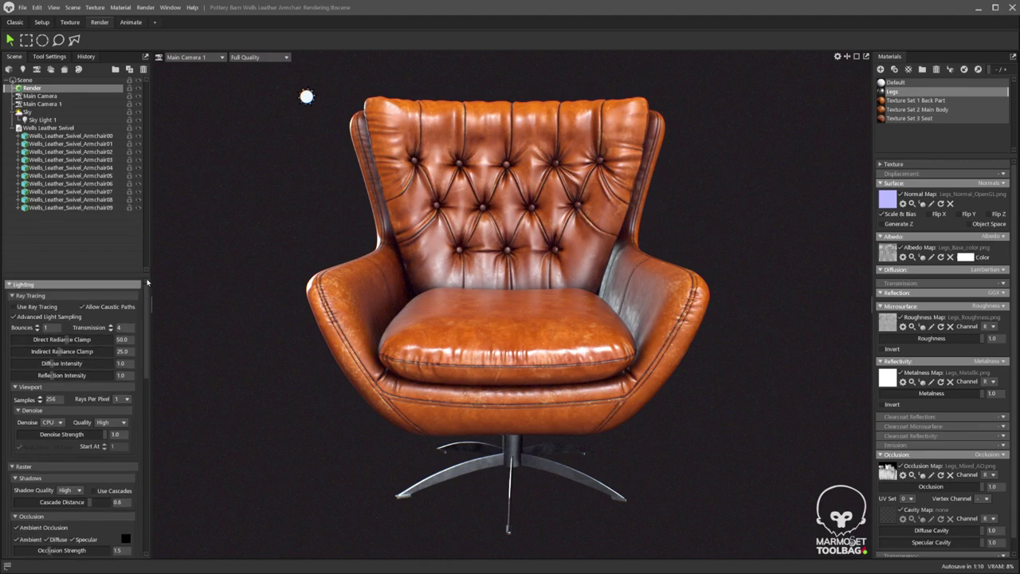
pyautogui.click(14, 307)
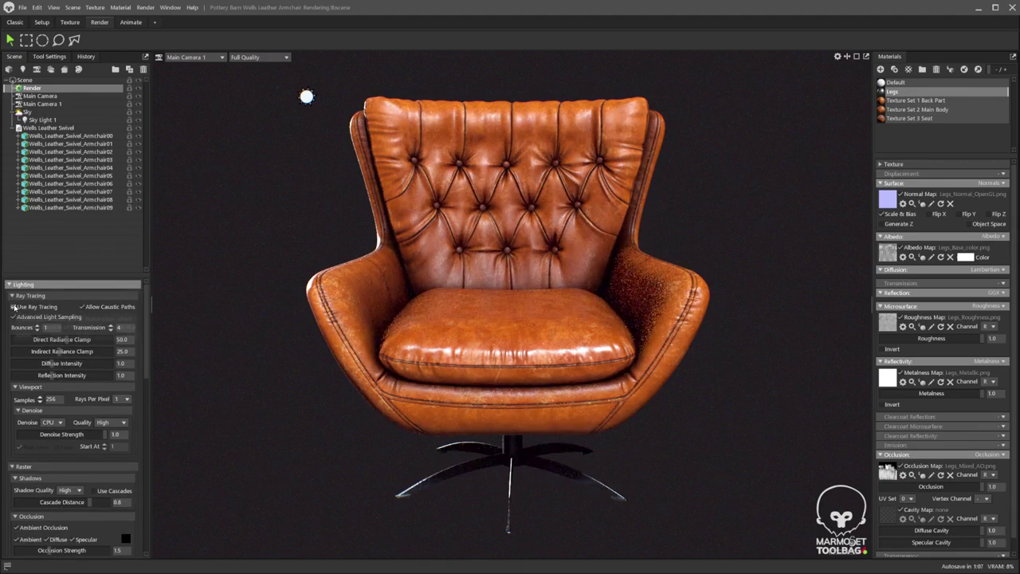
pyautogui.click(14, 307)
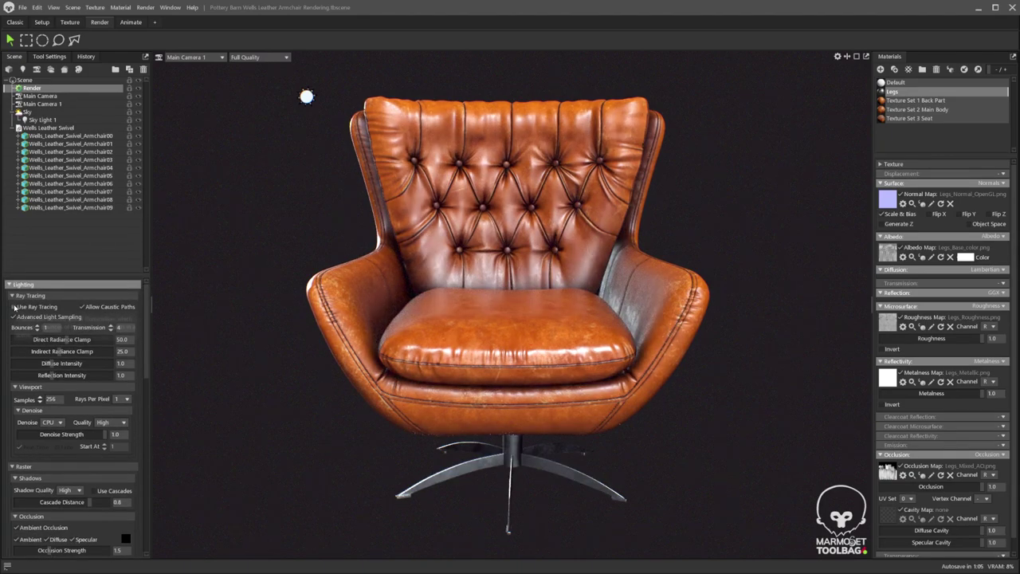
pyautogui.click(14, 307)
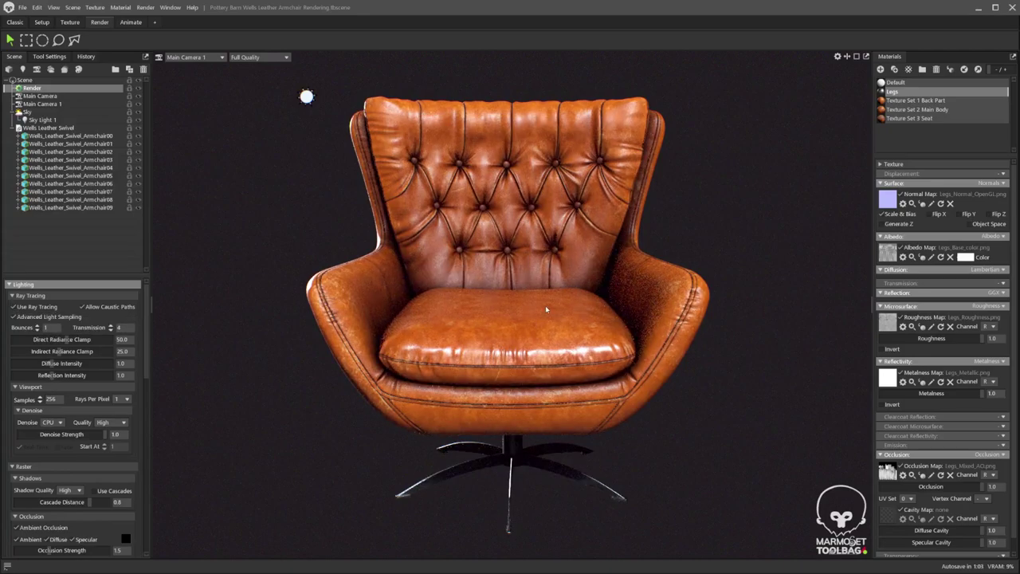
# Rotate the sky lighting around the armchair to about -899 and set the sky brightness to 0.692.
pyautogui.moveTo(544, 306)
pyautogui.keyDown('shift'); pyautogui.mouseDown()
pyautogui.moveTo(556, 303)
pyautogui.moveTo(361, 321)
pyautogui.moveTo(375, 324)
pyautogui.mouseUp(); pyautogui.keyUp('shift')
pyautogui.moveTo(490, 334)
pyautogui.keyDown('shift'); pyautogui.mouseDown()
pyautogui.moveTo(544, 332)
pyautogui.moveTo(505, 343)
pyautogui.mouseUp(); pyautogui.keyUp('shift')
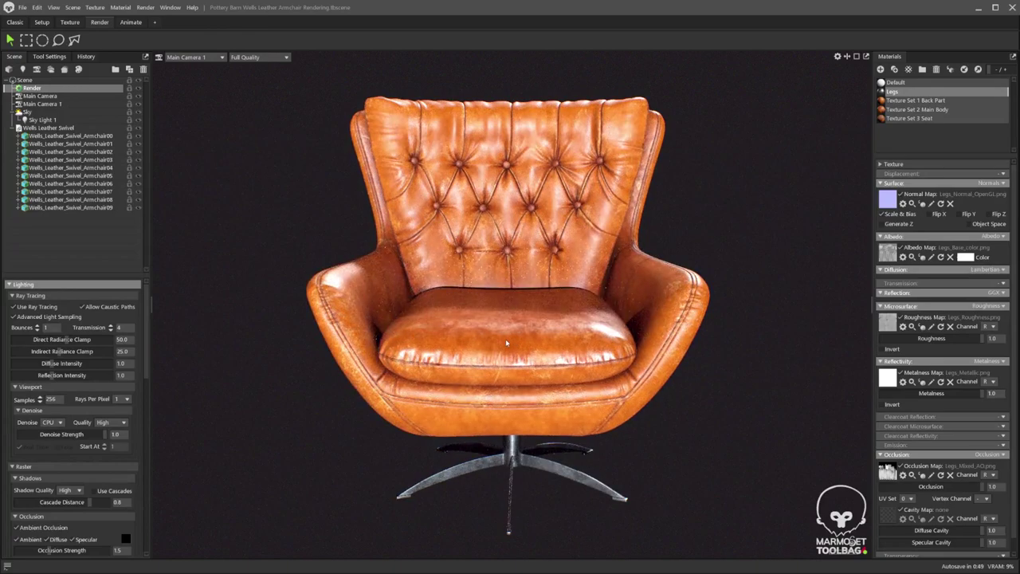
pyautogui.keyDown('shift'); pyautogui.moveTo(584, 339); pyautogui.dragTo(482, 343); pyautogui.keyUp('shift')
pyautogui.click(31, 111)
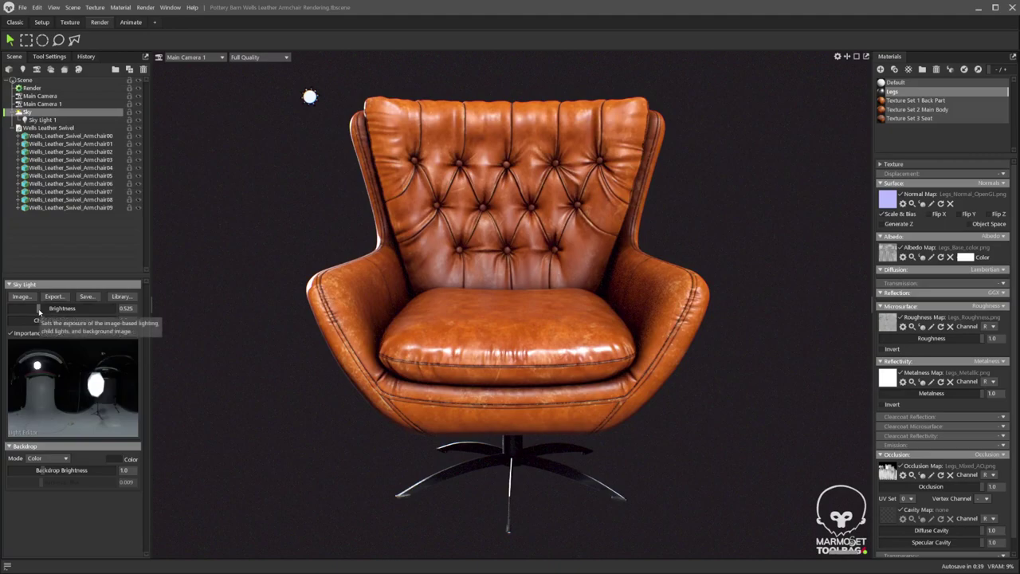
pyautogui.moveTo(39, 307); pyautogui.dragTo(39, 308)
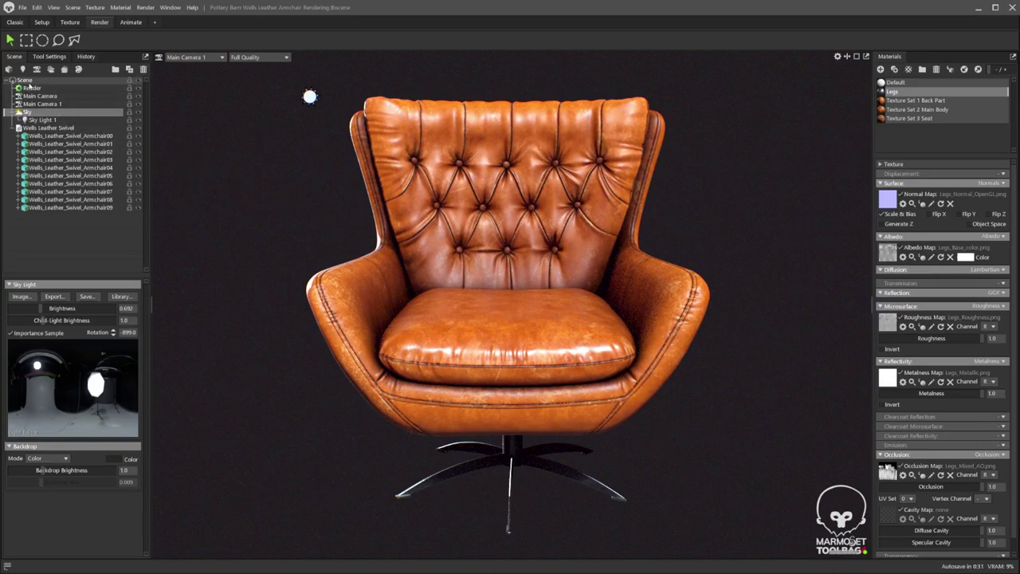
# Render the ray-traced still image from Main Camera 1 as a 3840 x 2160 PNG.
pyautogui.click(32, 88)
pyautogui.scroll(-7, 29, 468)
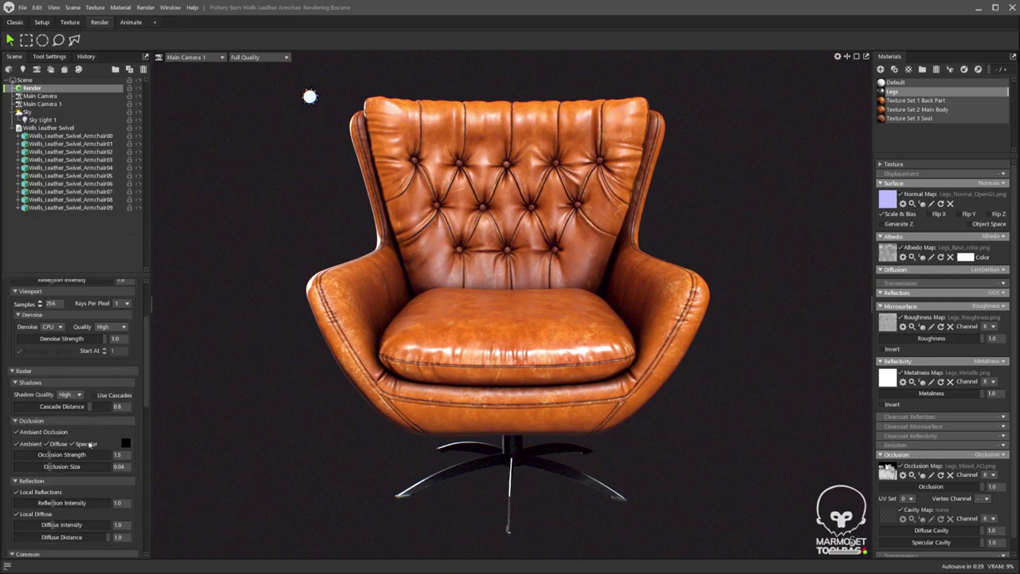
pyautogui.scroll(-5, 29, 468)
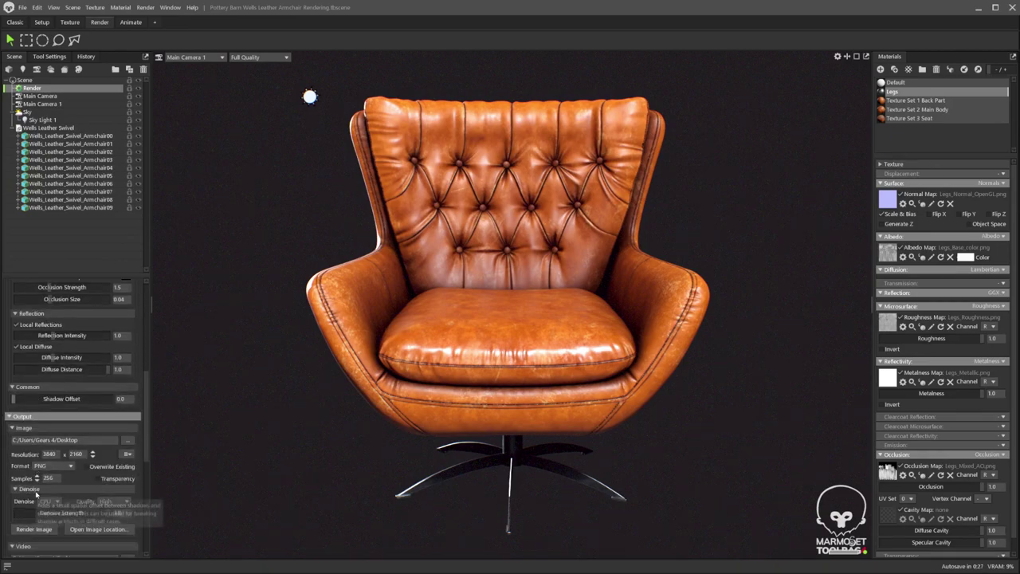
pyautogui.click(34, 505)
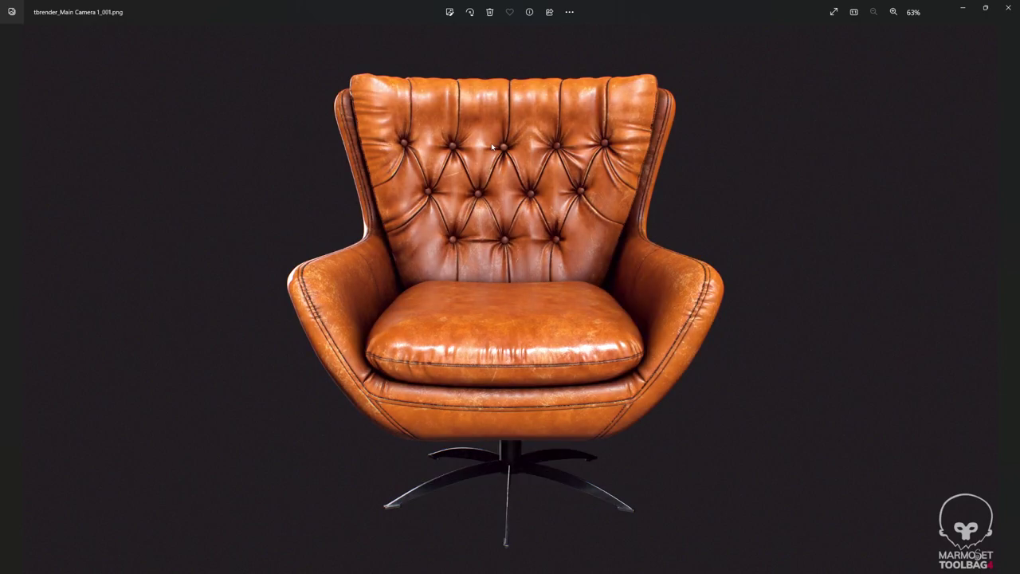
# Compare tbrender_Main Camera 1_001.png with the earlier renders, inspect the leather up close, and close the image viewer.
pyautogui.press('Left')
pyautogui.press('Right')
pyautogui.press('Left')
pyautogui.press('Left')
pyautogui.press('Right')
pyautogui.press('Right')
pyautogui.scroll(3, 517, 147)
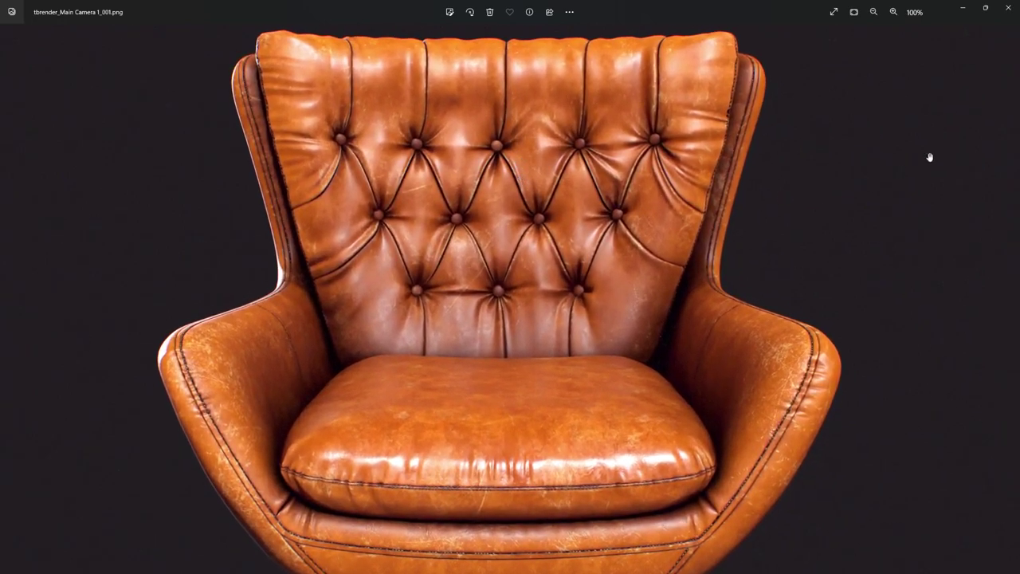
pyautogui.click(1016, 10)
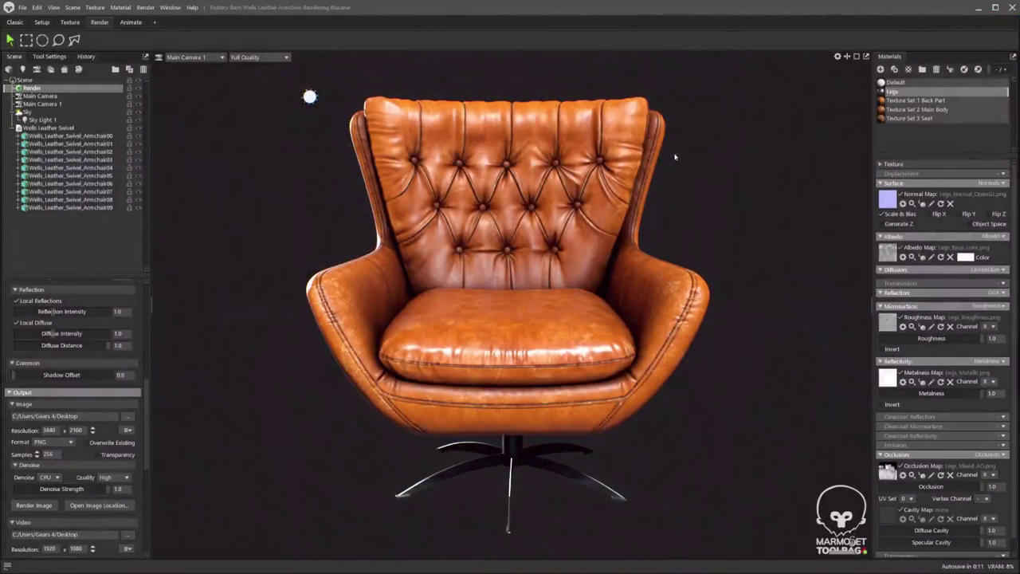
# Switch the viewport to Main Camera and rotate the sky lighting to suit the armchair's three-quarter view.
pyautogui.click(191, 57)
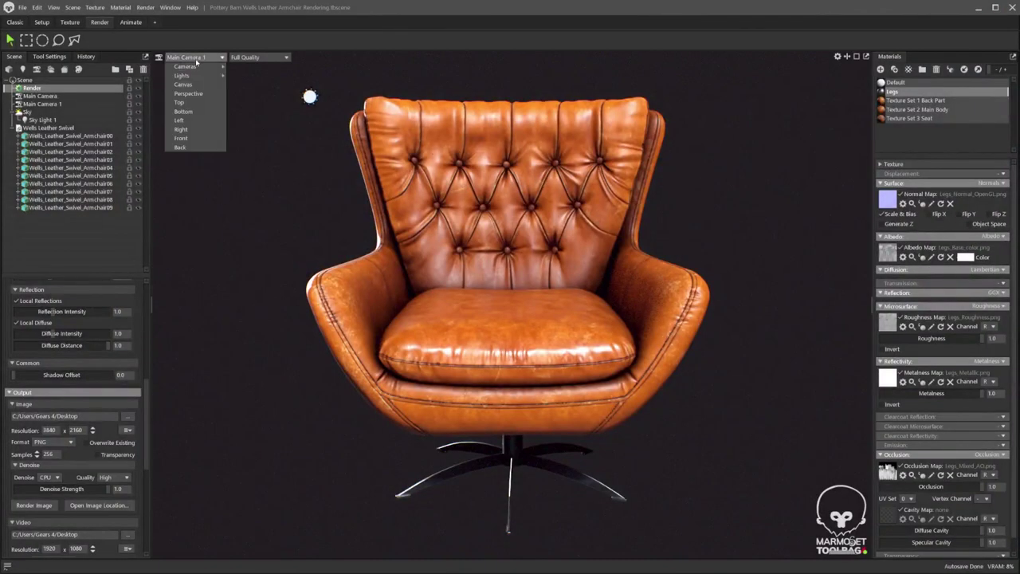
pyautogui.moveTo(199, 65)
pyautogui.click(245, 69)
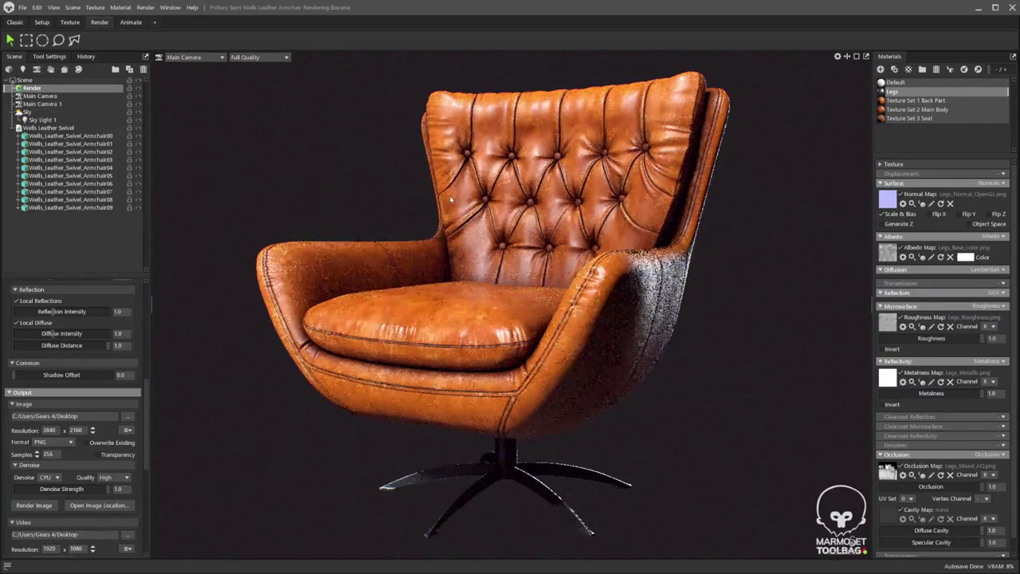
pyautogui.keyDown('shift'); pyautogui.moveTo(463, 200); pyautogui.dragTo(476, 202); pyautogui.keyUp('shift')
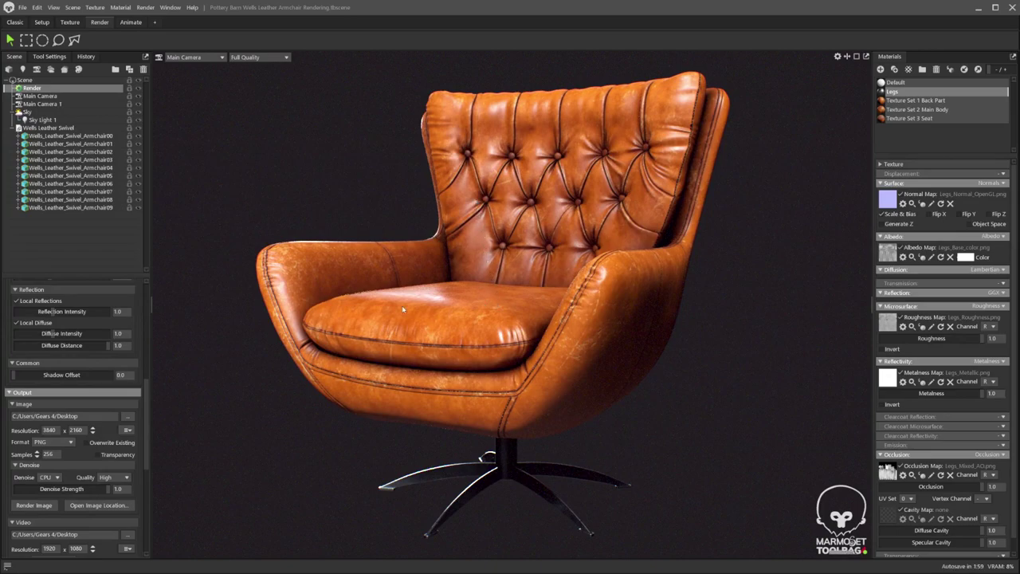
# Make Main Camera the only active render camera and render its still image.
pyautogui.scroll(-5, 119, 398)
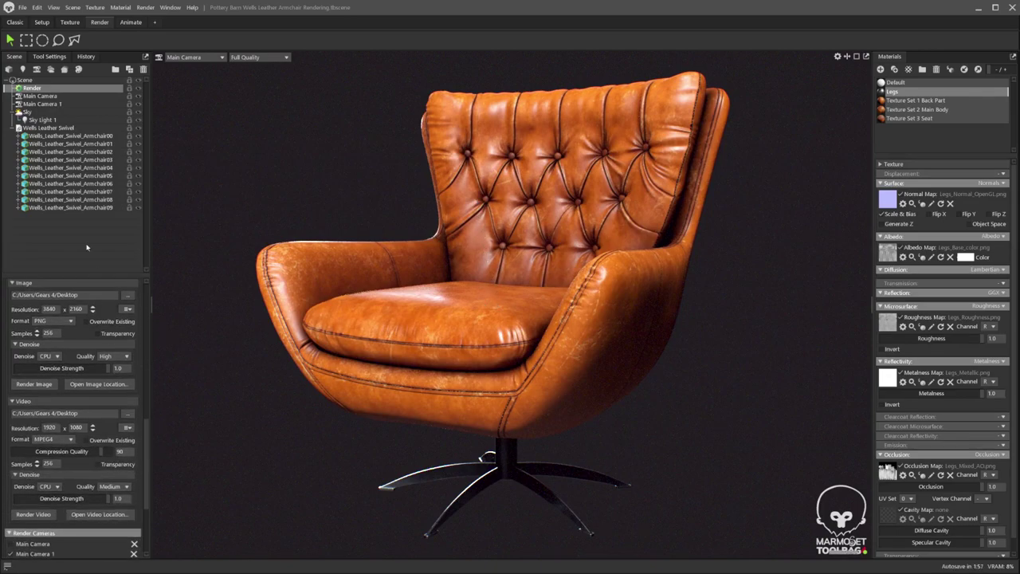
pyautogui.scroll(-3, 148, 494)
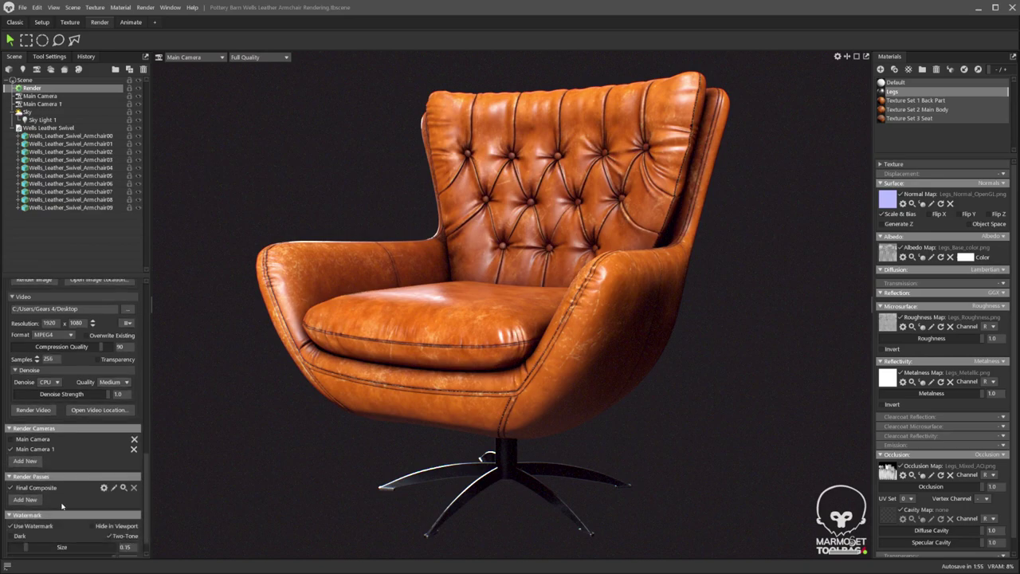
pyautogui.click(11, 439)
pyautogui.moveTo(146, 483); pyautogui.dragTo(146, 451)
pyautogui.click(32, 351)
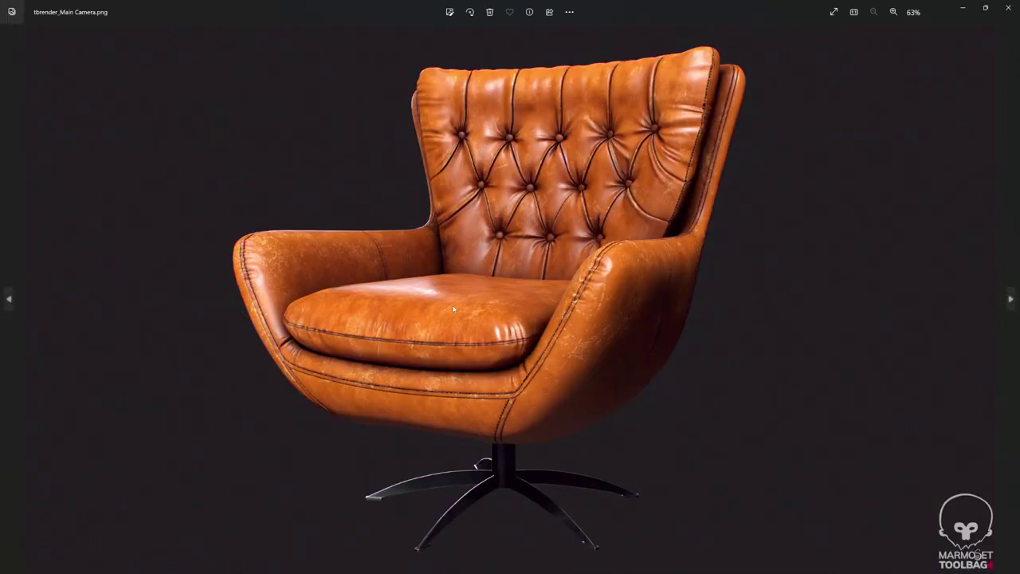
# Compare the ray-traced tbrender_Main Camera.png with the earlier armchair renders and close the image viewer.
pyautogui.press('Left')
pyautogui.press('Left')
pyautogui.press('Left')
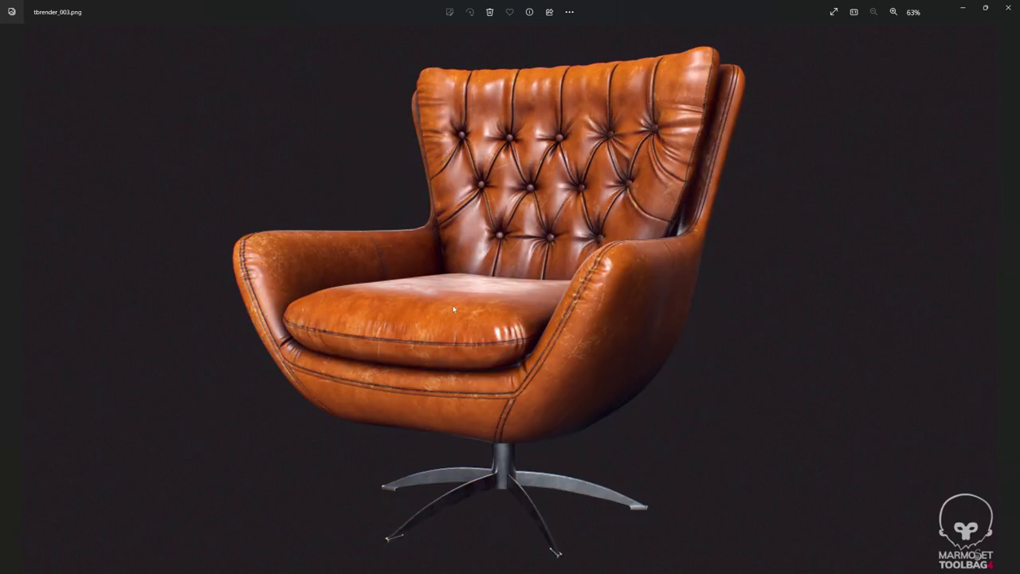
pyautogui.press('Left')
pyautogui.press('Left')
pyautogui.press('Left')
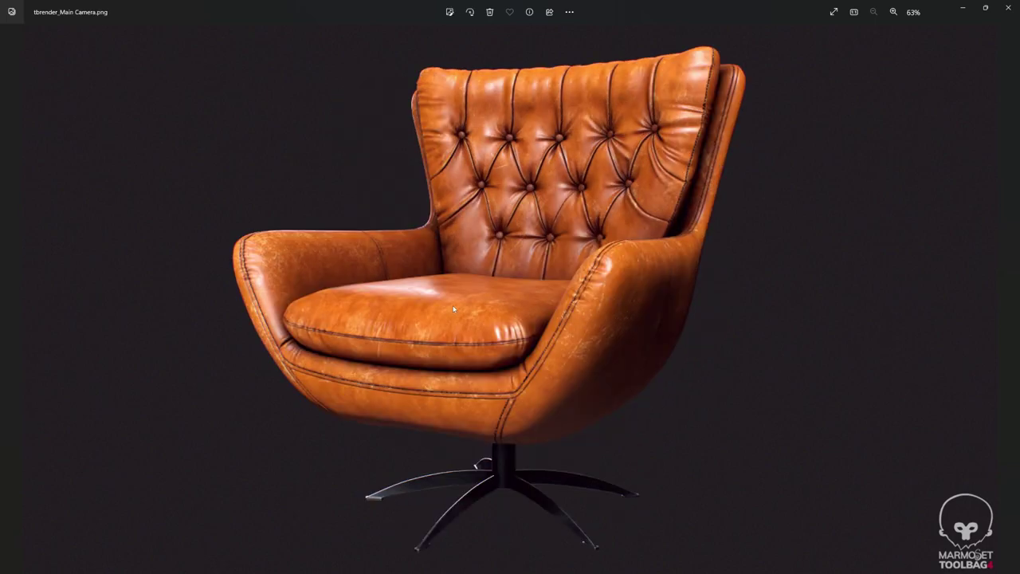
pyautogui.press('Right')
pyautogui.press('Right')
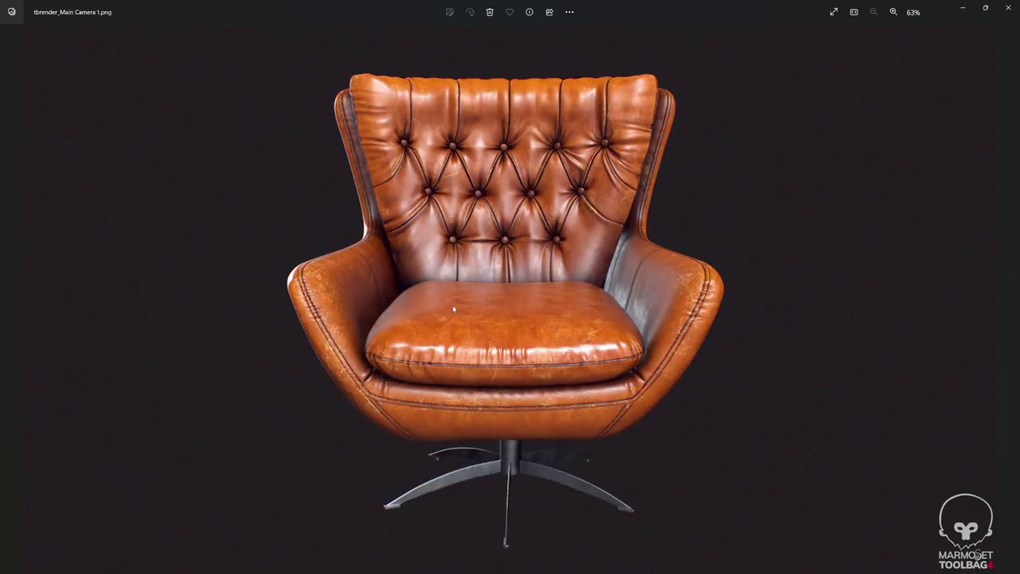
pyautogui.press('Left')
pyautogui.press('Left')
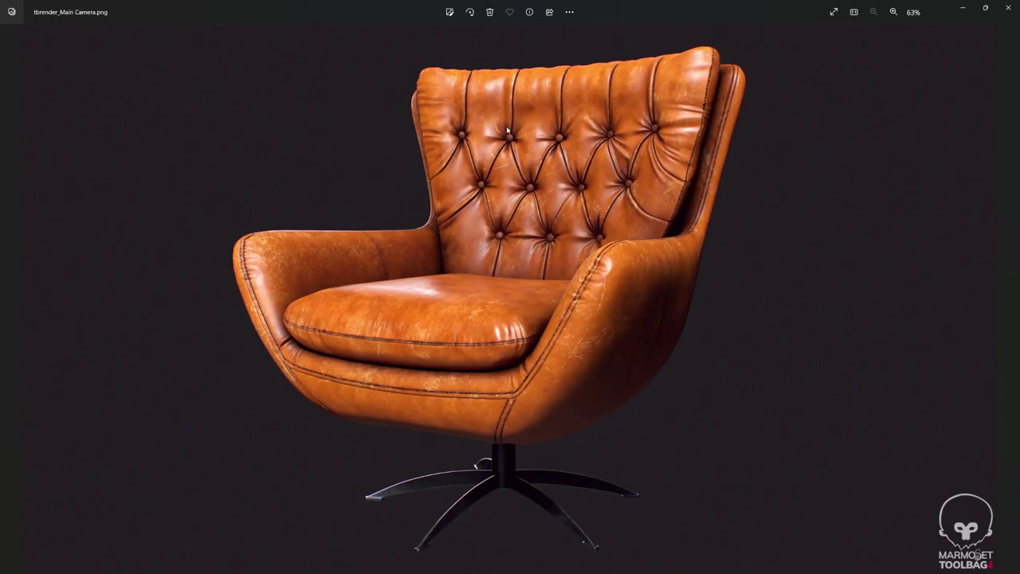
pyautogui.click(1010, 12)
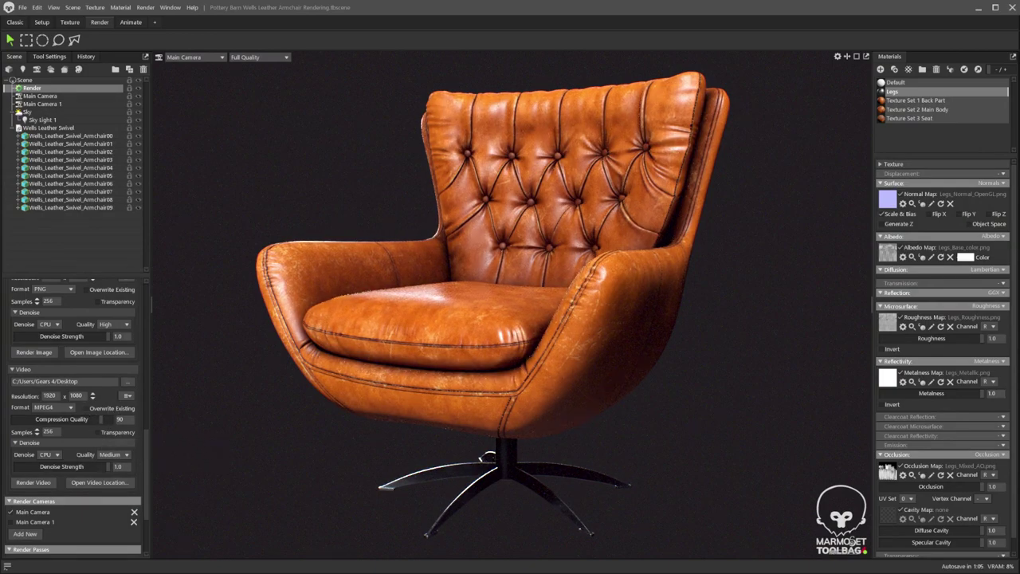
# View the armchair in the Perspective view and return the viewport to Main Camera 1.
pyautogui.scroll(5, 75, 414)
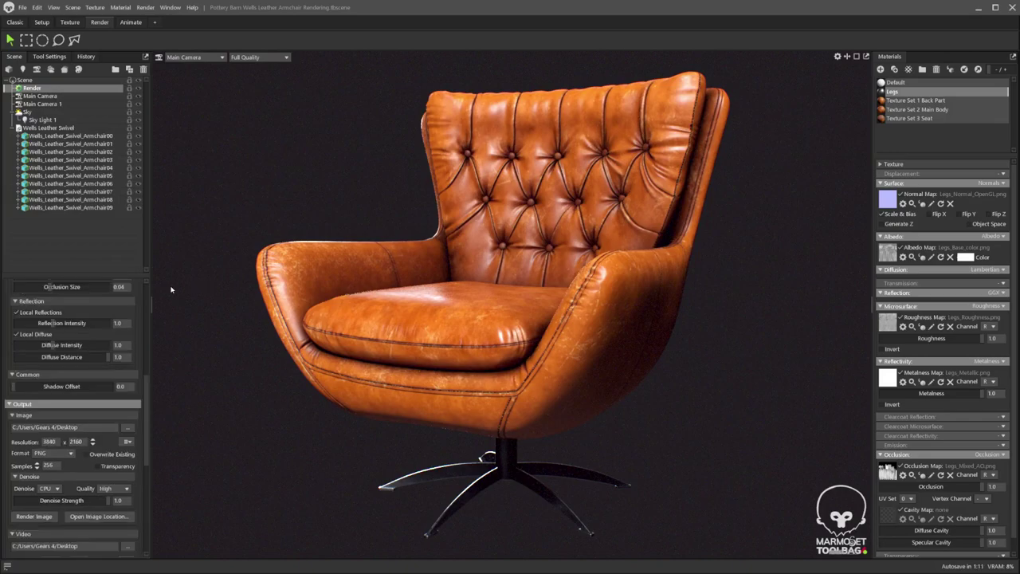
pyautogui.click(195, 57)
pyautogui.click(188, 80)
pyautogui.moveTo(482, 283); pyautogui.dragTo(289, 142)
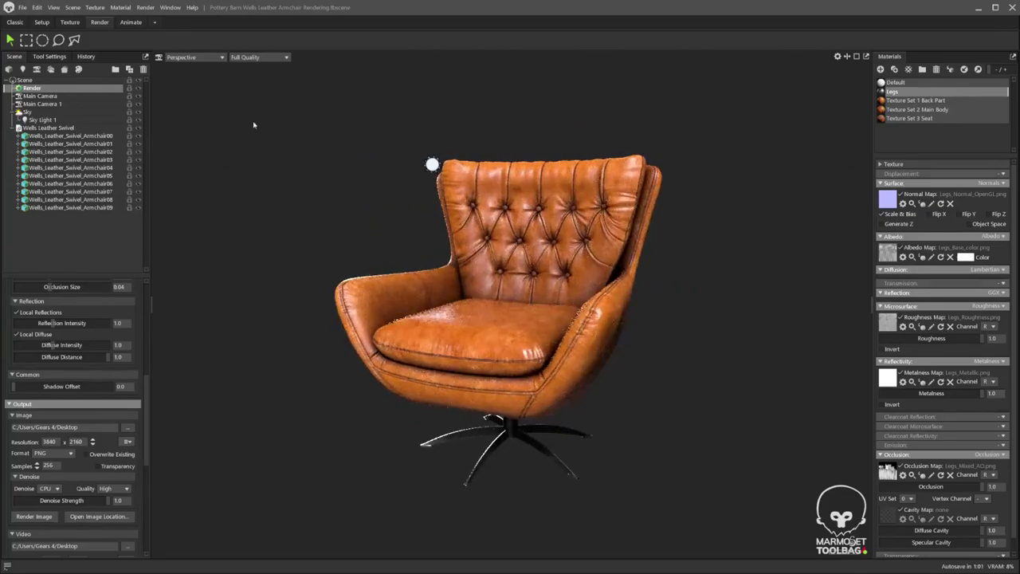
pyautogui.click(176, 58)
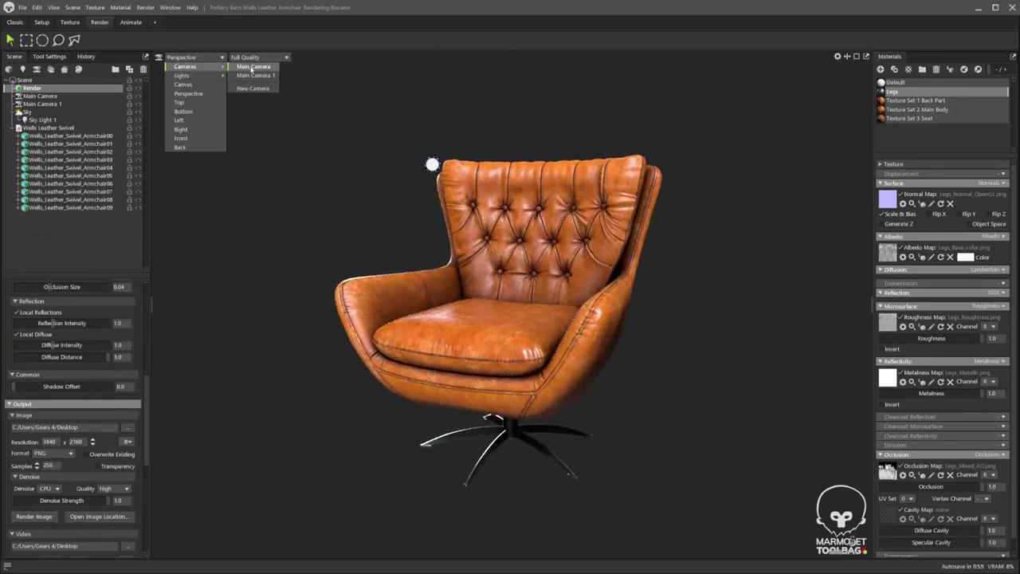
pyautogui.click(254, 74)
# Duplicate Main Camera 1 and switch the viewport to the duplicate camera.
pyautogui.click(49, 103)
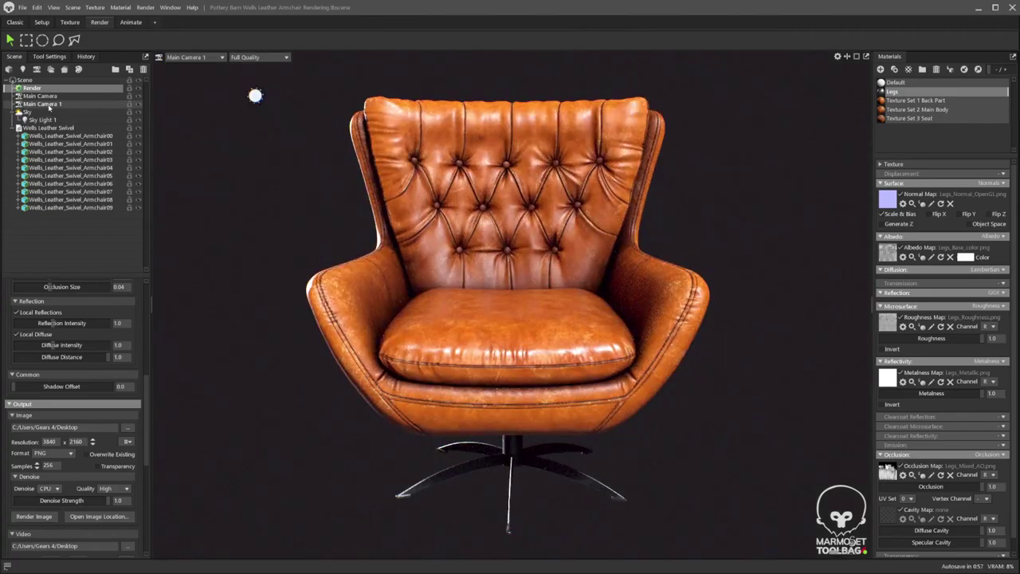
pyautogui.rightClick(54, 104)
pyautogui.click(69, 117)
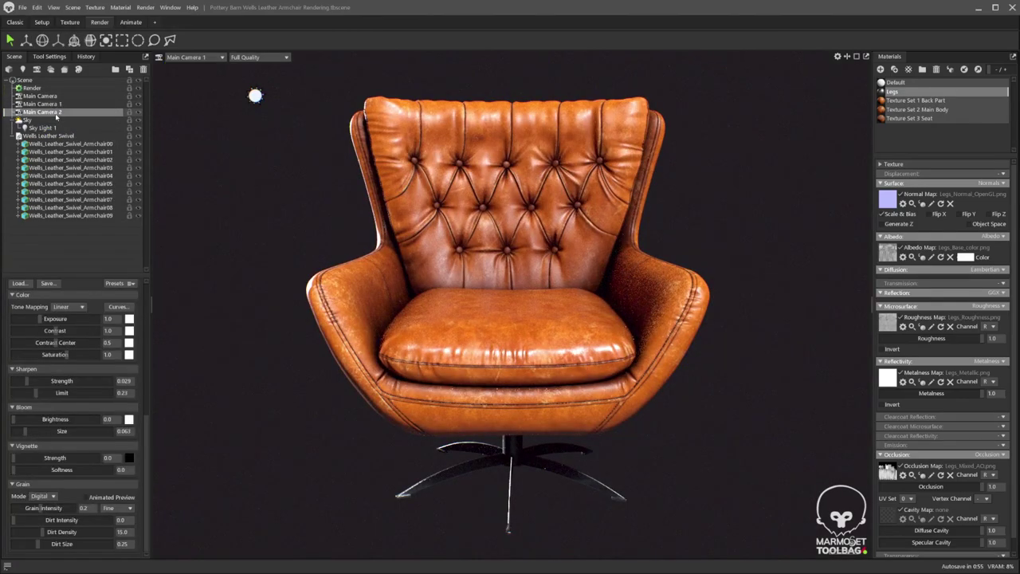
pyautogui.click(187, 60)
pyautogui.moveTo(195, 67)
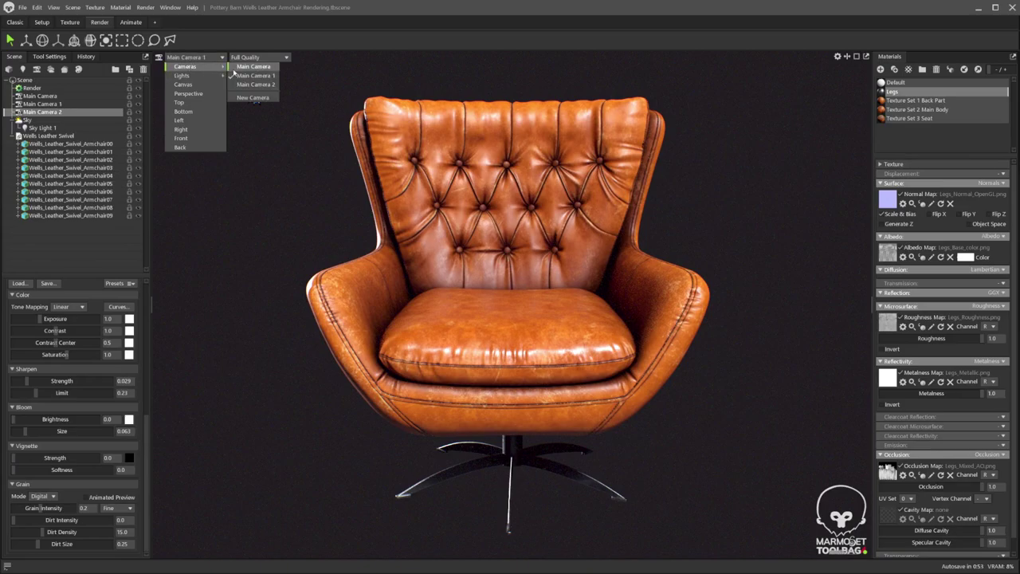
pyautogui.click(253, 84)
# Frame the armchair with Main Camera 2 from a raised three-quarter front view, rotating the sky lighting along the way.
pyautogui.moveTo(604, 302)
pyautogui.mouseDown()
pyautogui.moveTo(391, 289)
pyautogui.moveTo(485, 290)
pyautogui.moveTo(539, 303)
pyautogui.mouseUp()
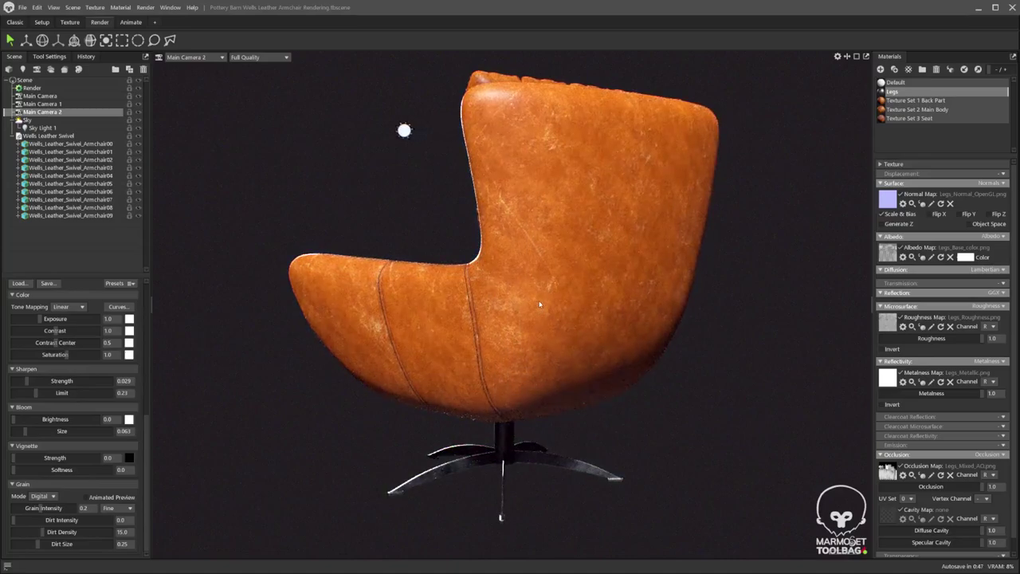
pyautogui.moveTo(151, 412); pyautogui.dragTo(148, 285)
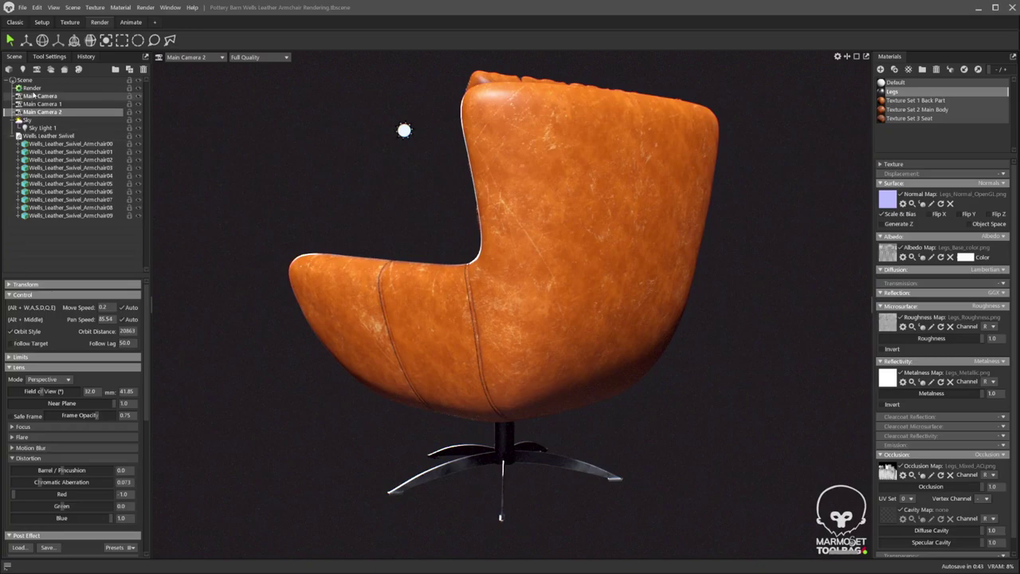
pyautogui.click(32, 88)
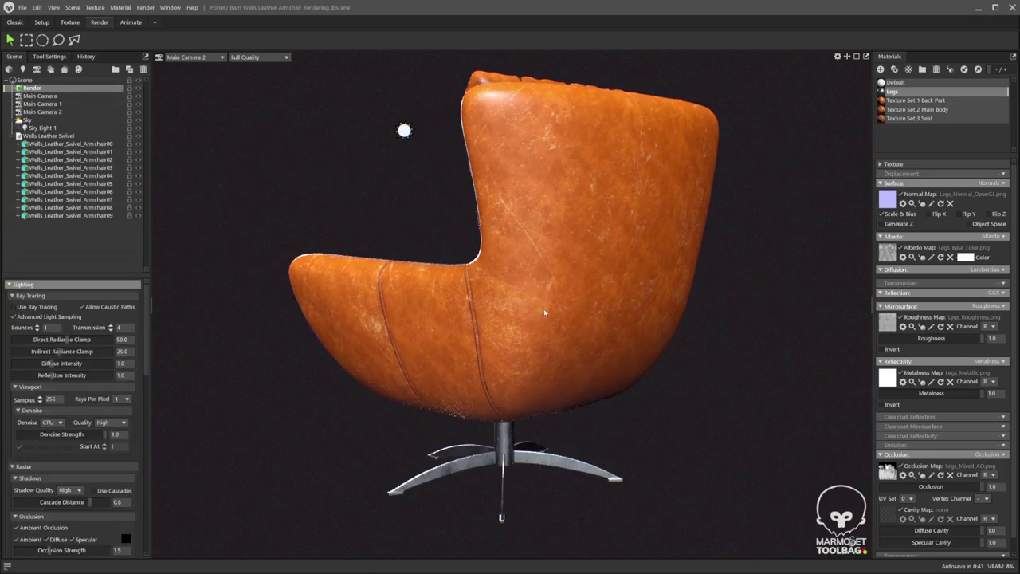
pyautogui.keyDown('shift'); pyautogui.moveTo(526, 323); pyautogui.dragTo(502, 330); pyautogui.keyUp('shift')
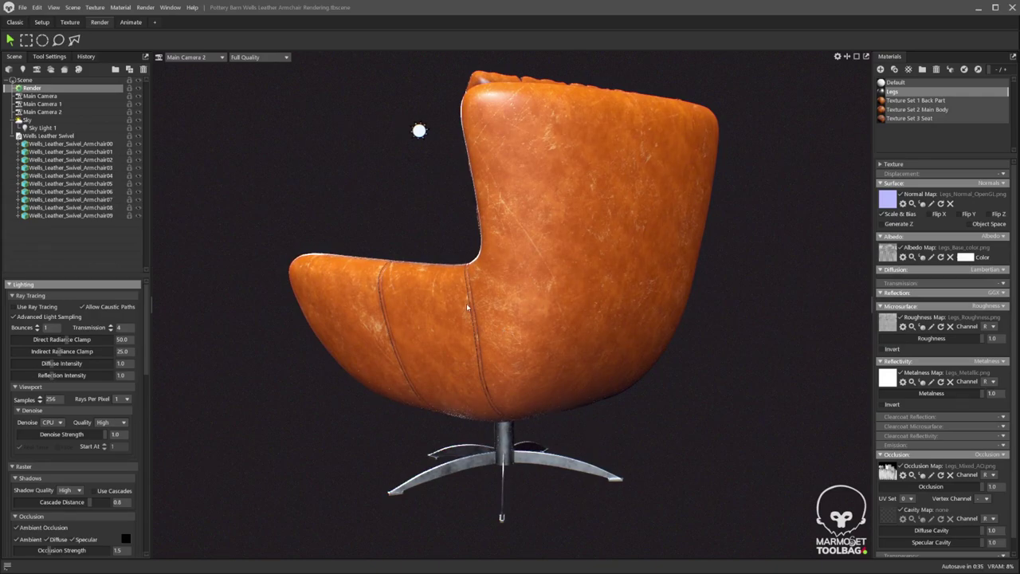
pyautogui.moveTo(464, 328)
pyautogui.mouseDown()
pyautogui.moveTo(508, 434)
pyautogui.moveTo(437, 434)
pyautogui.mouseUp()
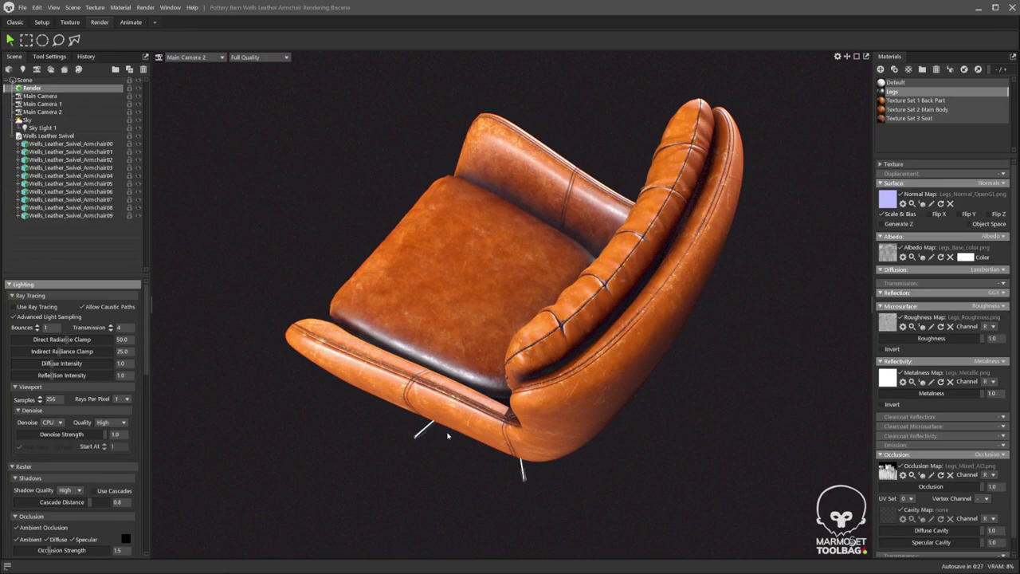
pyautogui.moveTo(455, 434); pyautogui.dragTo(536, 422)
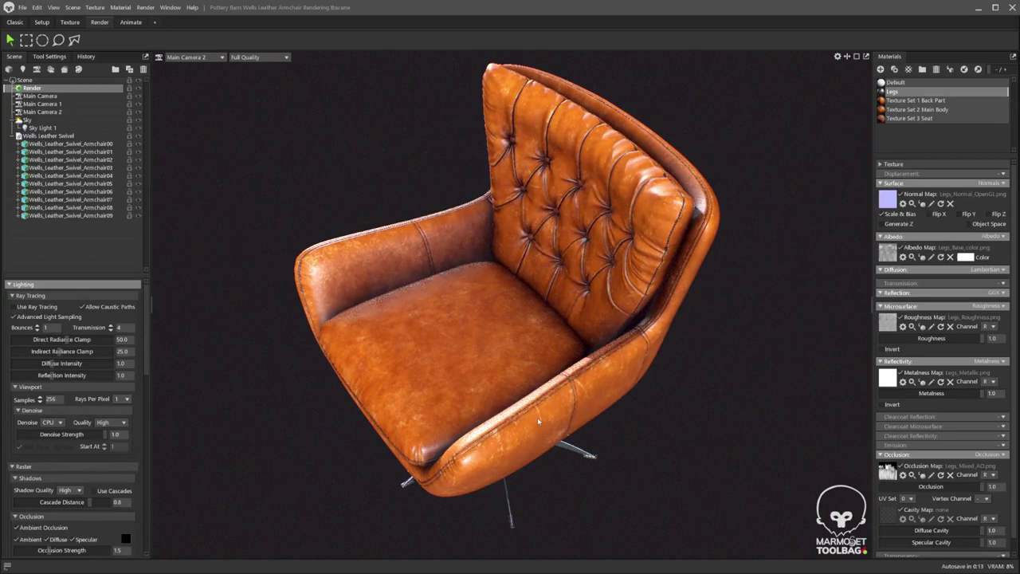
pyautogui.moveTo(557, 435)
pyautogui.mouseDown()
pyautogui.moveTo(558, 417)
pyautogui.moveTo(546, 422)
pyautogui.mouseUp()
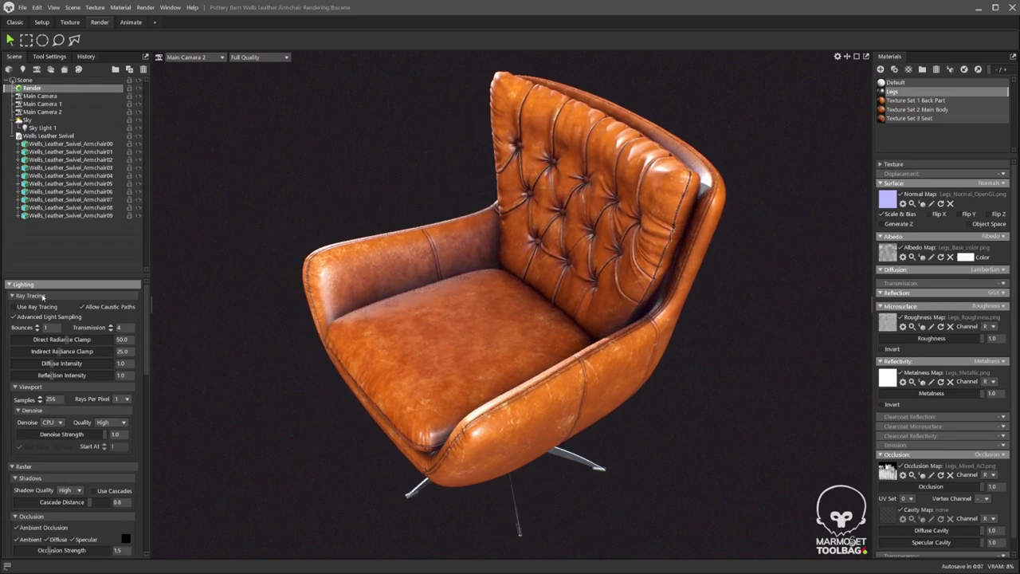
# Enable ray tracing and rotate the sky lighting to light the raised three-quarter view.
pyautogui.click(16, 306)
pyautogui.click(16, 307)
pyautogui.moveTo(609, 391)
pyautogui.keyDown('shift'); pyautogui.mouseDown()
pyautogui.moveTo(595, 392)
pyautogui.moveTo(619, 385)
pyautogui.mouseUp(); pyautogui.keyUp('shift')
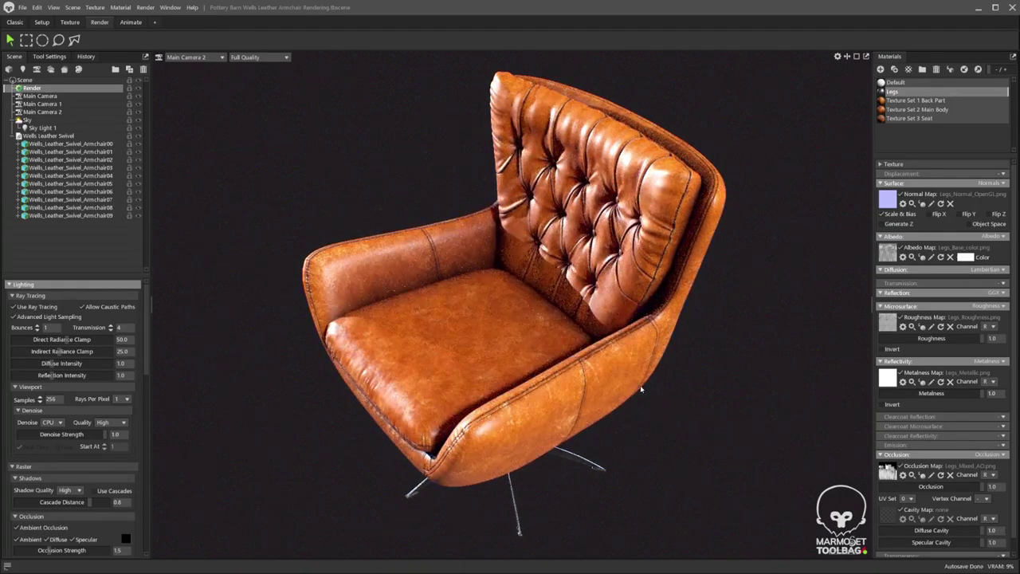
pyautogui.keyDown('shift'); pyautogui.moveTo(640, 385); pyautogui.dragTo(639, 386); pyautogui.keyUp('shift')
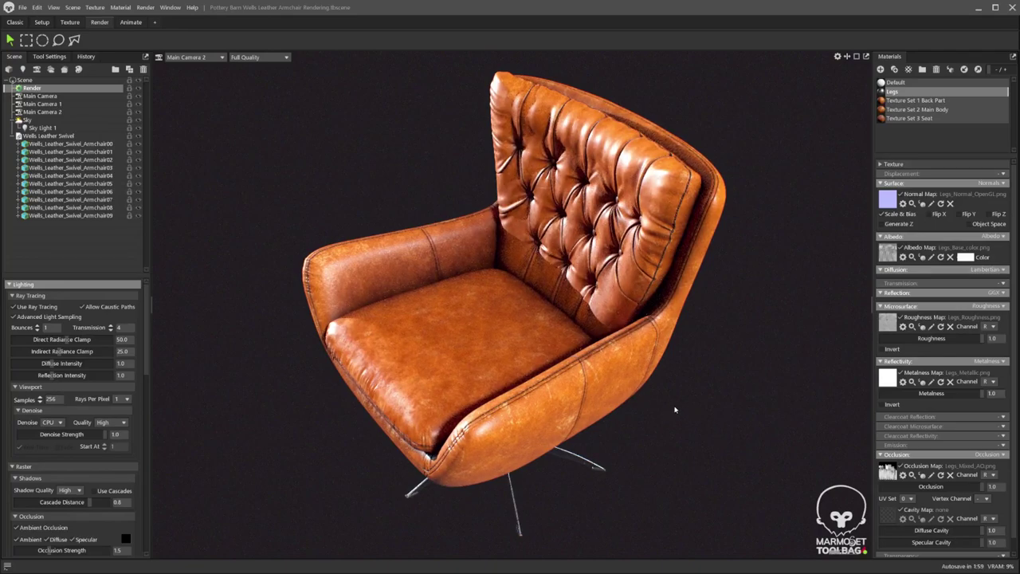
pyautogui.keyDown('shift'); pyautogui.moveTo(648, 397); pyautogui.dragTo(656, 398); pyautogui.keyUp('shift')
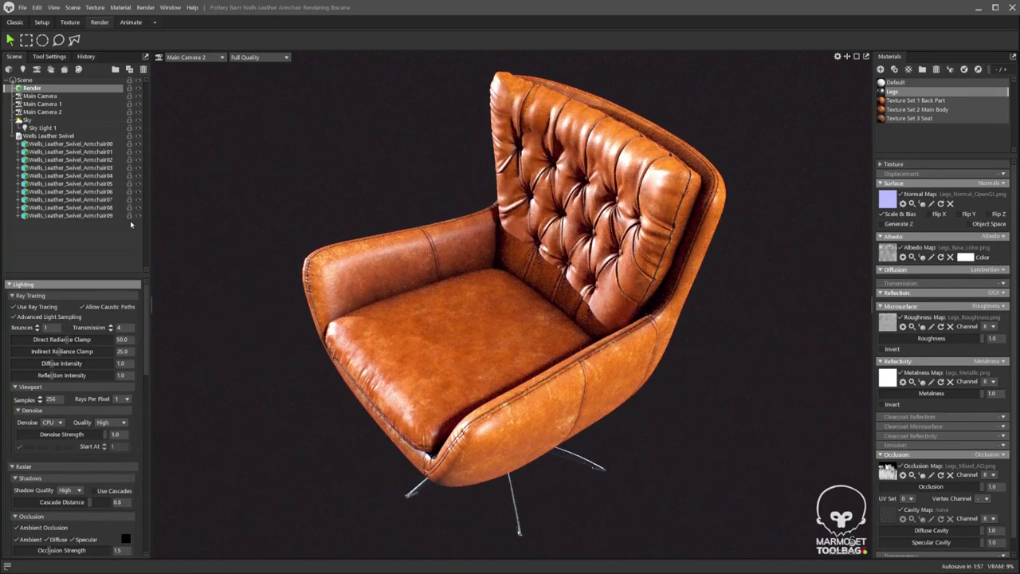
# Set the sky brightness to 0.842 and Sky Light 1's brightness to 6.851.
pyautogui.click(28, 120)
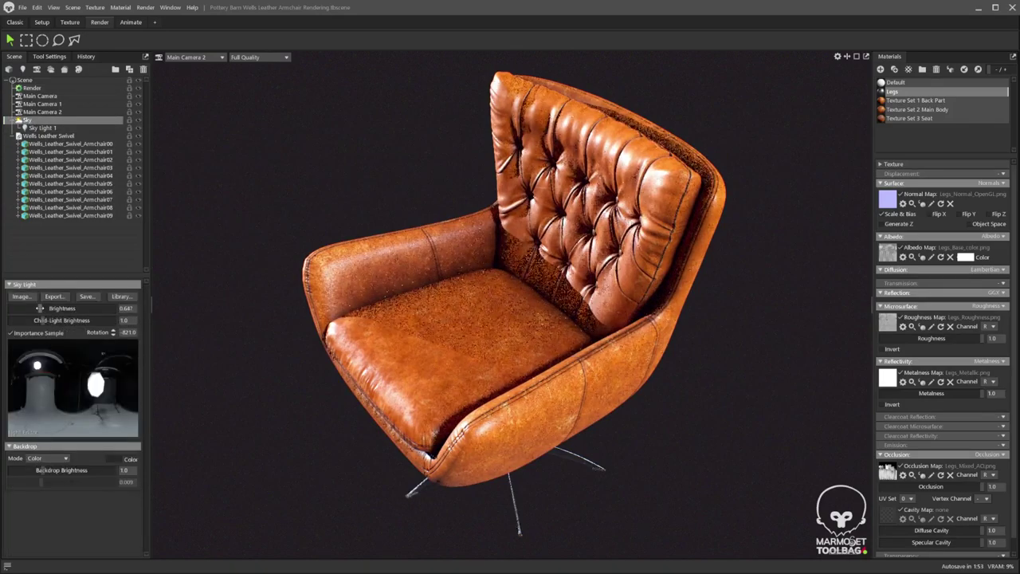
pyautogui.moveTo(39, 309); pyautogui.dragTo(62, 308)
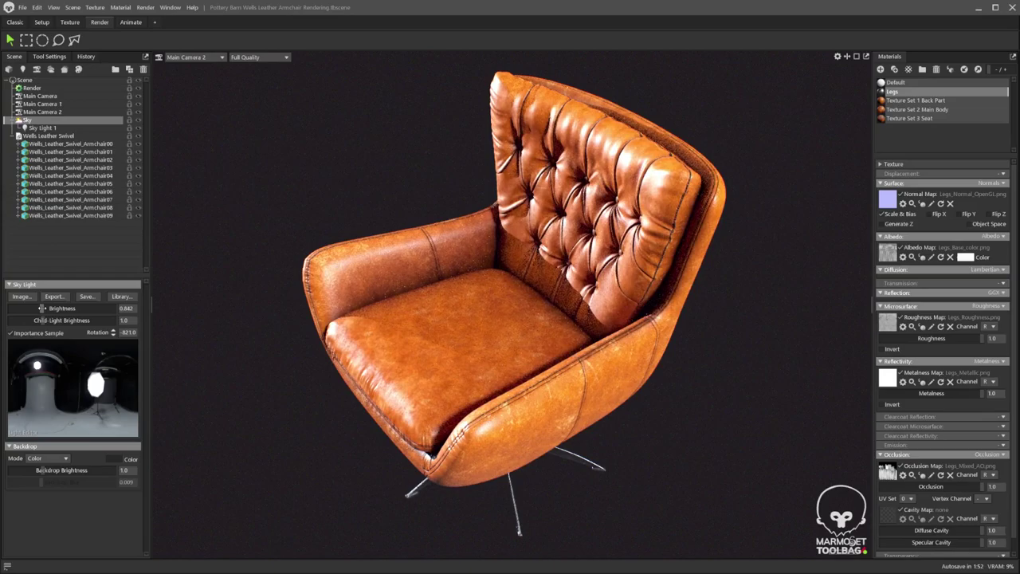
pyautogui.click(43, 127)
pyautogui.moveTo(57, 318); pyautogui.dragTo(58, 317)
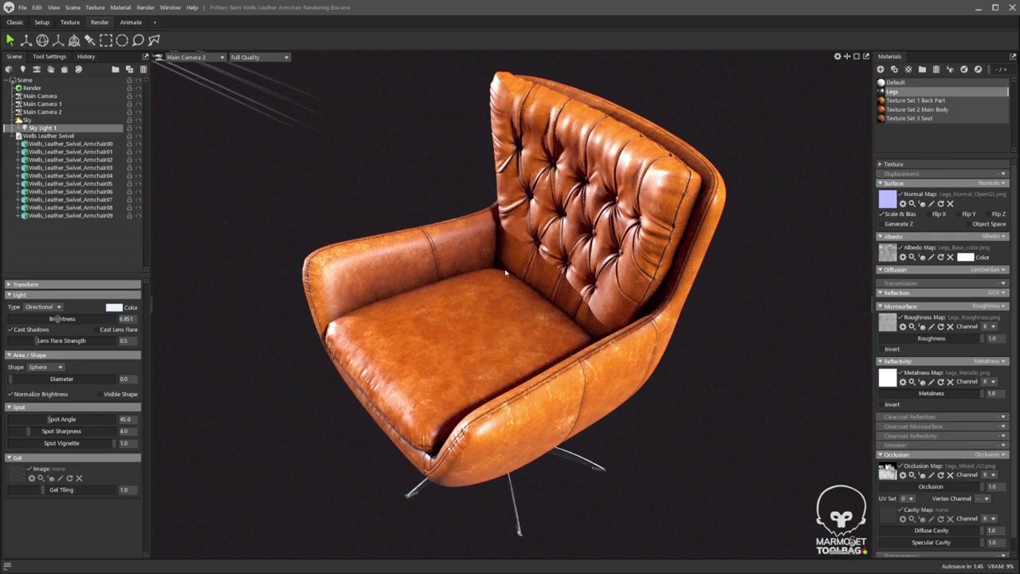
# Pull Main Camera 2 back from the armchair and rotate the sky so Sky Light 1 shines from behind the backrest.
pyautogui.scroll(-1, 504, 268)
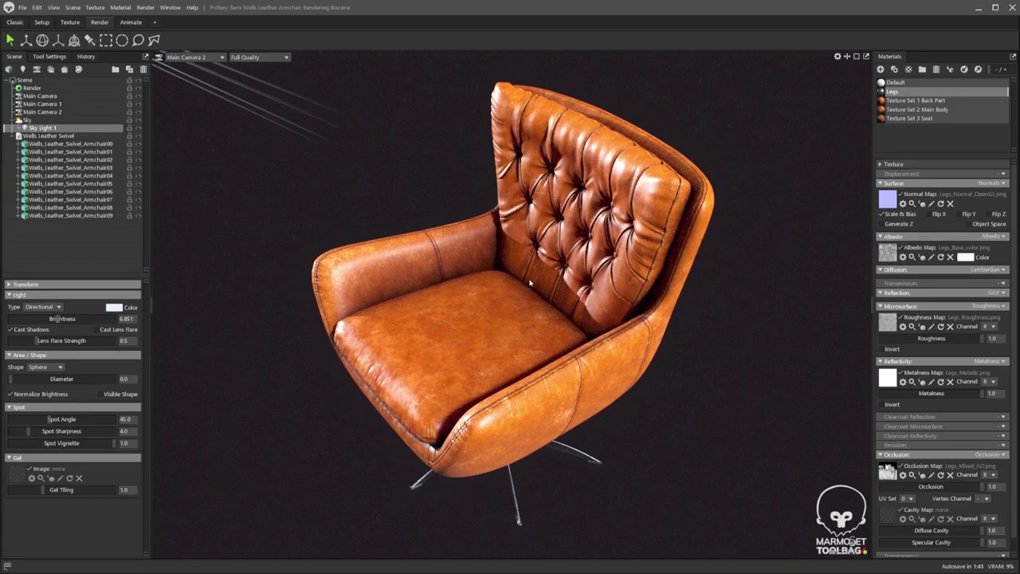
pyautogui.scroll(-2, 529, 282)
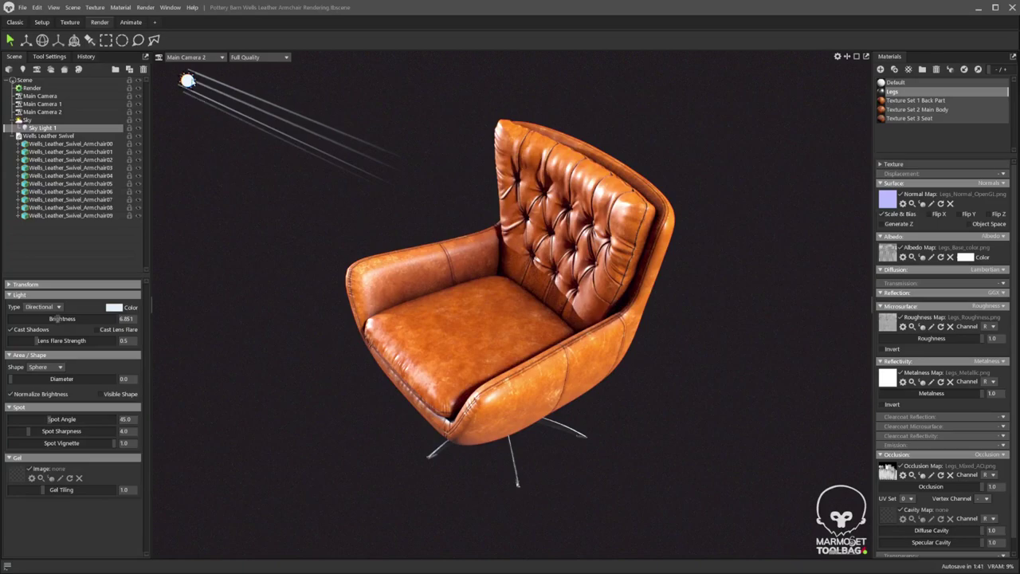
pyautogui.keyDown('shift'); pyautogui.moveTo(400, 226); pyautogui.dragTo(339, 240); pyautogui.keyUp('shift')
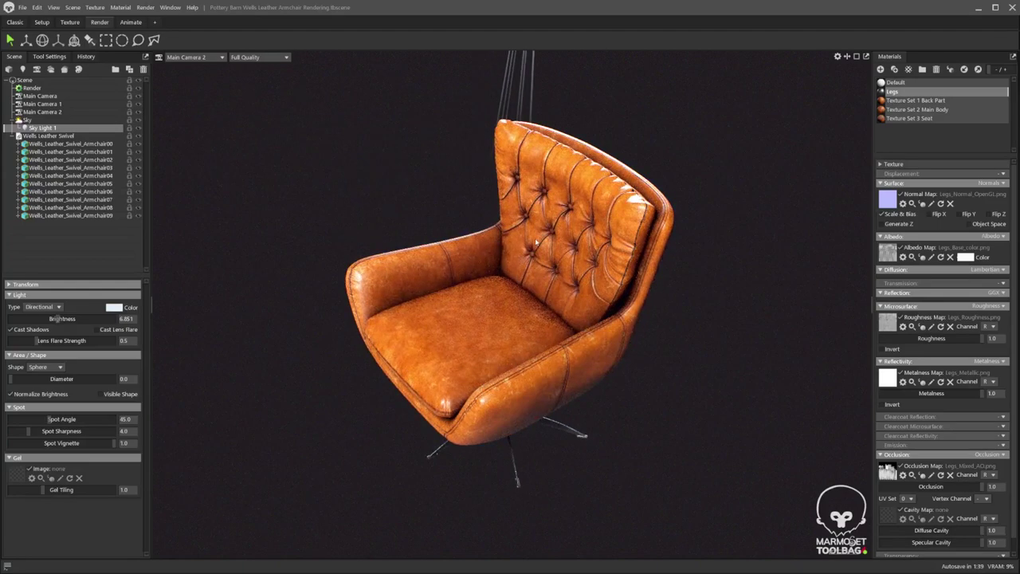
# Reposition and re-aim Sky Light 1 around the armchair in the Perspective view.
pyautogui.click(192, 59)
pyautogui.click(185, 92)
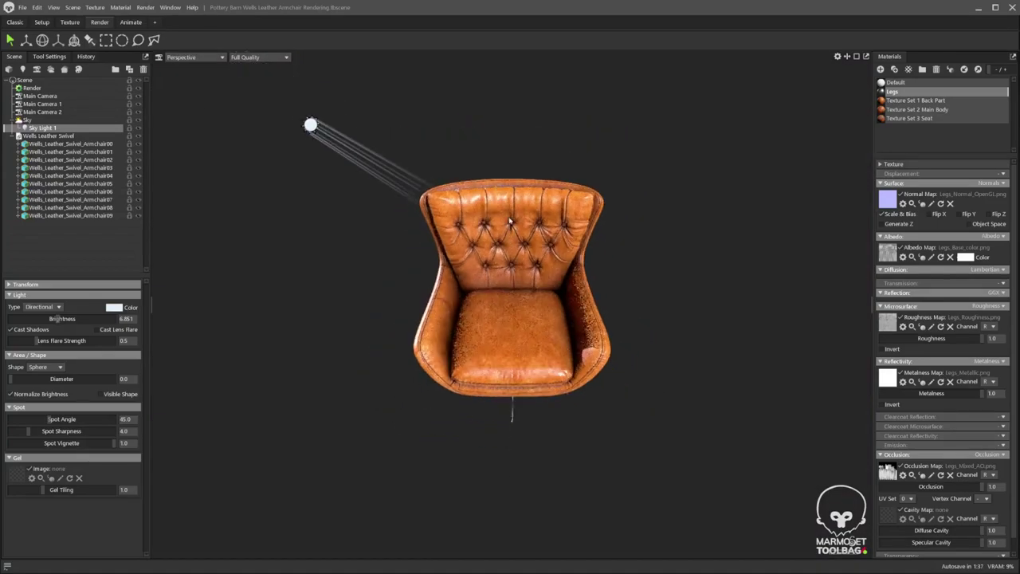
pyautogui.press('w')
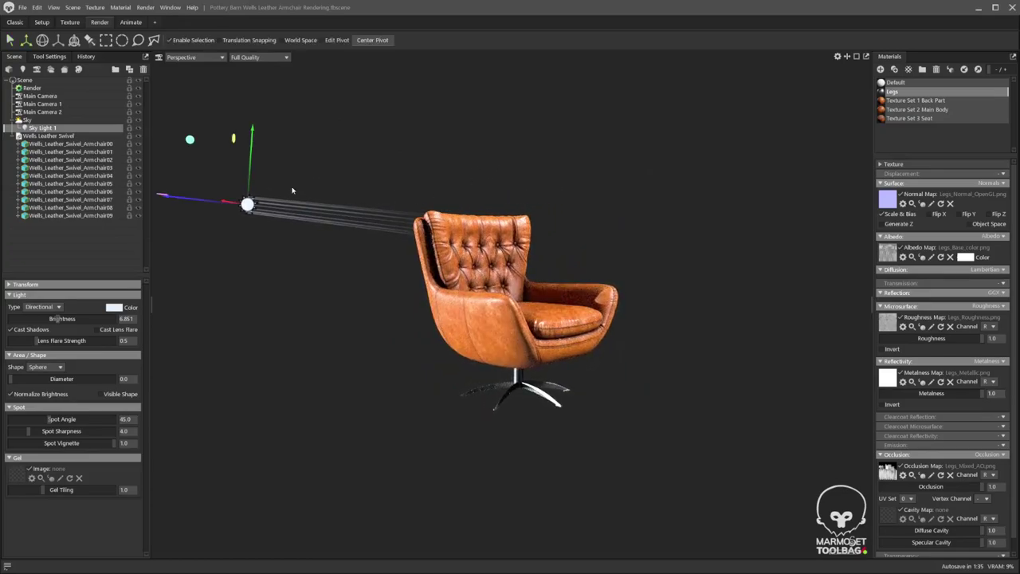
pyautogui.moveTo(250, 208)
pyautogui.mouseDown()
pyautogui.moveTo(245, 269)
pyautogui.moveTo(289, 273)
pyautogui.mouseUp()
pyautogui.press('e')
pyautogui.moveTo(558, 321); pyautogui.dragTo(429, 392)
pyautogui.moveTo(483, 147); pyautogui.dragTo(483, 124)
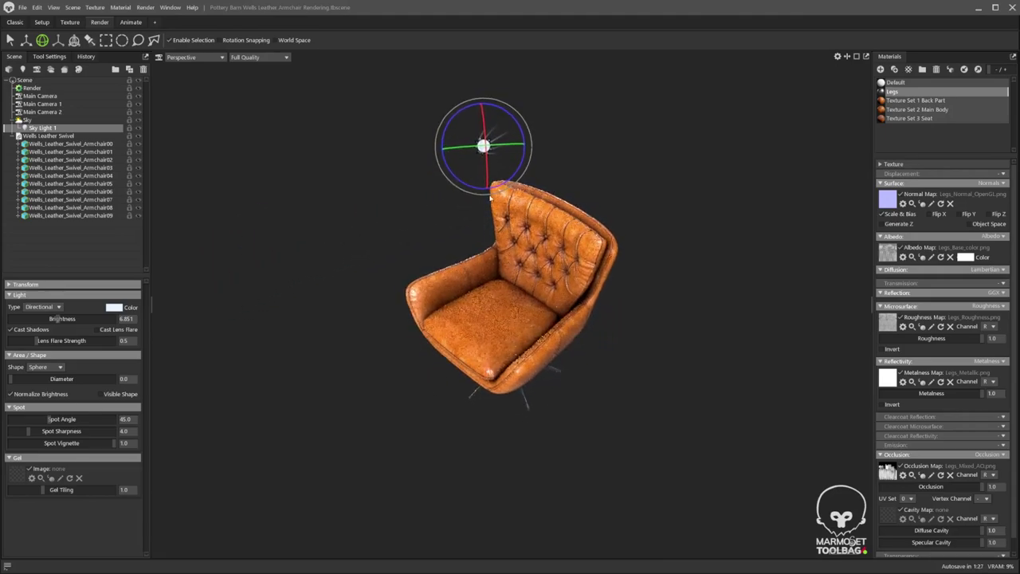
# Return to Main Camera 2 and move and rotate Sky Light 1 beside the backrest, above the far armrest.
pyautogui.moveTo(503, 204); pyautogui.dragTo(481, 206, button='middle')
pyautogui.scroll(3, 481, 206)
pyautogui.click(202, 59)
pyautogui.moveTo(208, 66)
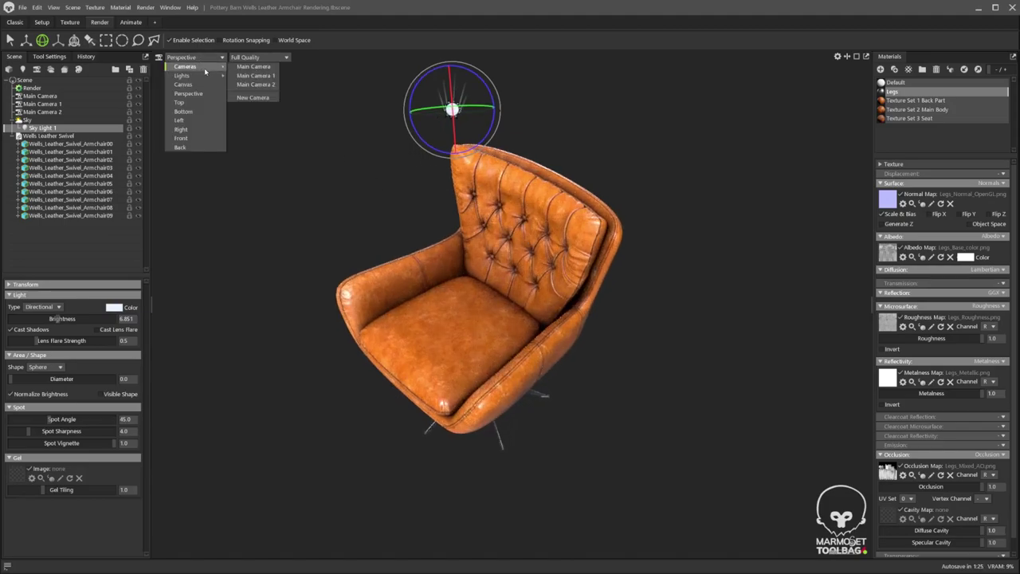
pyautogui.click(254, 82)
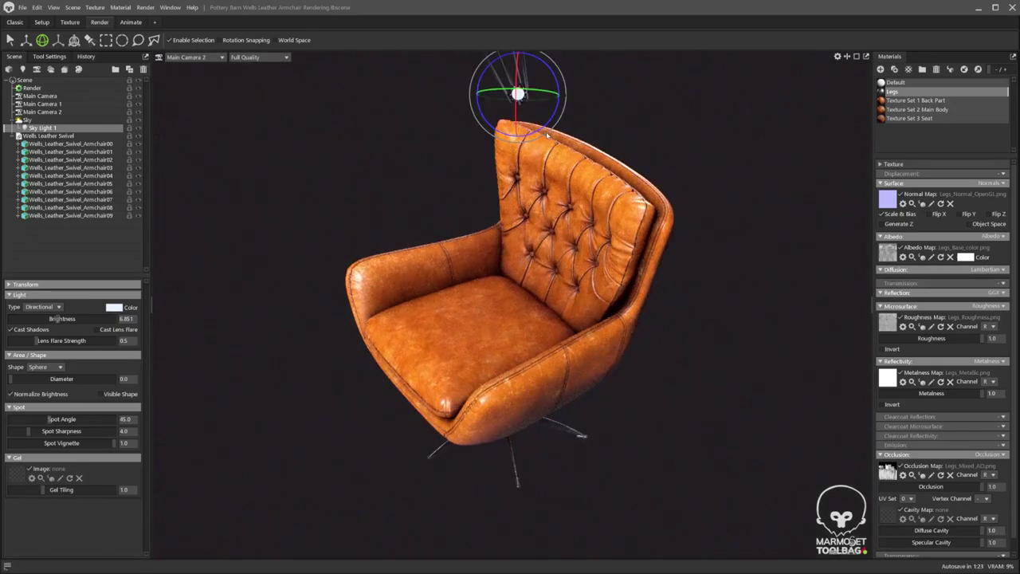
pyautogui.moveTo(530, 131)
pyautogui.mouseDown()
pyautogui.moveTo(450, 197)
pyautogui.moveTo(455, 171)
pyautogui.mouseUp()
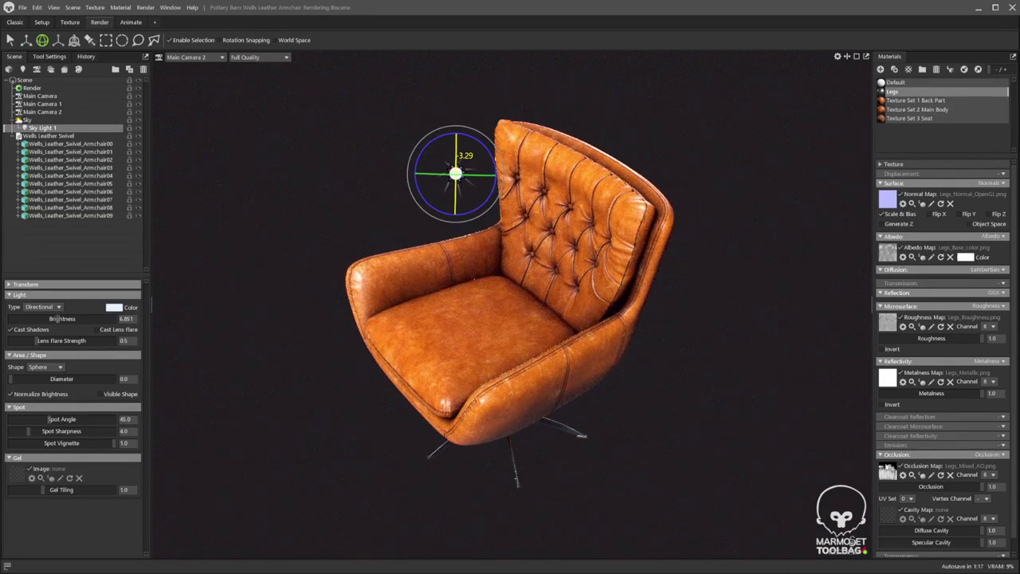
# Refine Main Camera 2's framing so the armchair fills more of the view.
pyautogui.scroll(3, 536, 230)
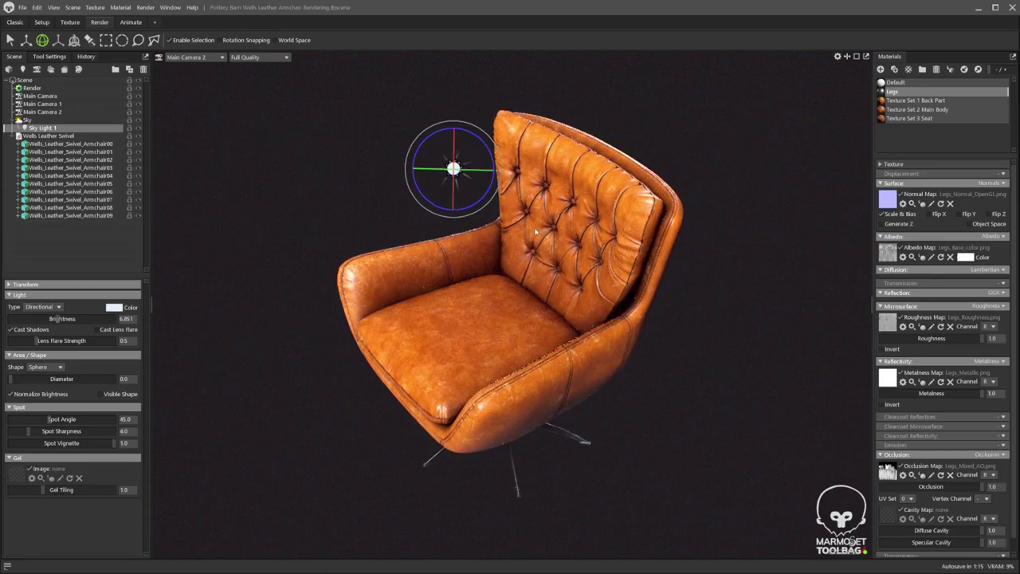
pyautogui.keyDown('alt'); pyautogui.moveTo(564, 257); pyautogui.dragTo(565, 247); pyautogui.keyUp('alt')
pyautogui.scroll(2, 564, 245)
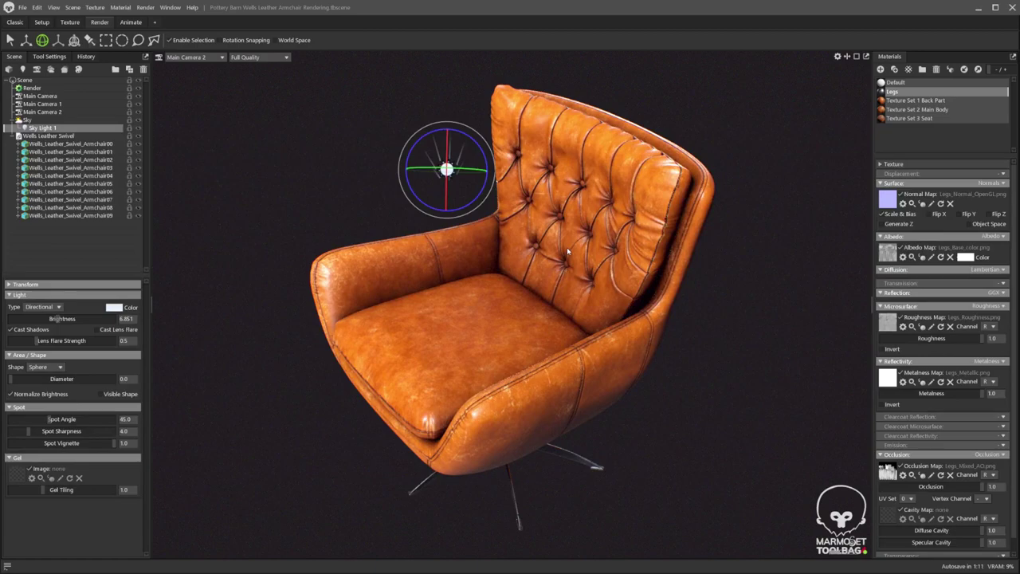
pyautogui.scroll(-2, 556, 243)
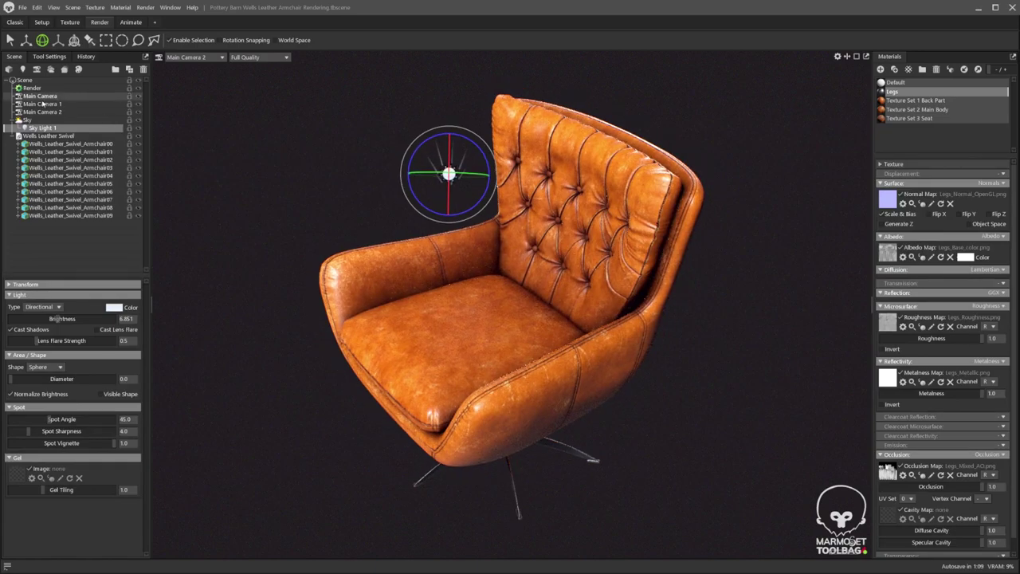
# Add a second child light to the sky and place it low in front of the armchair.
pyautogui.click(27, 120)
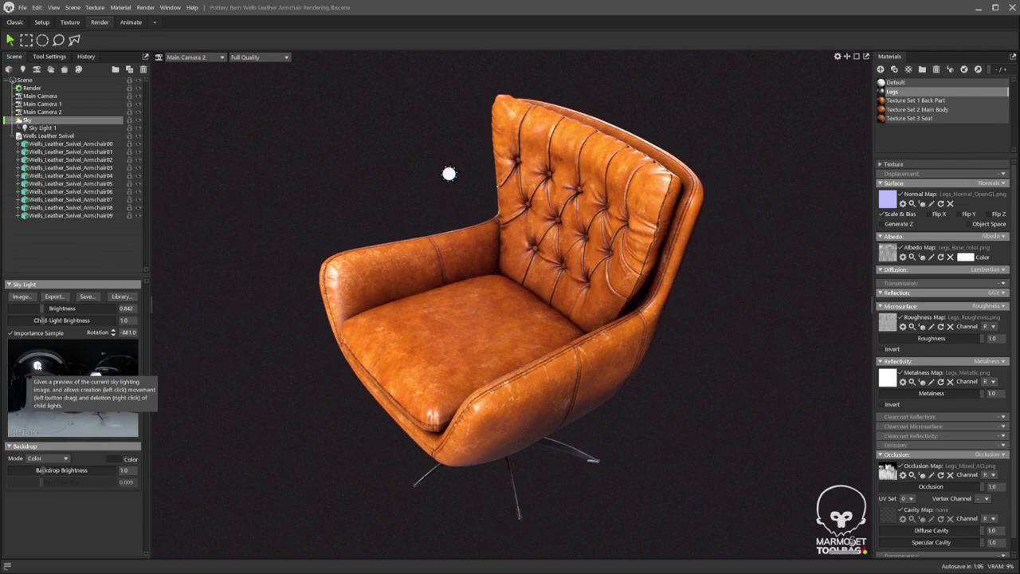
pyautogui.click(90, 402)
pyautogui.click(42, 135)
pyautogui.press('w')
pyautogui.moveTo(492, 447); pyautogui.dragTo(226, 391)
pyautogui.press('e')
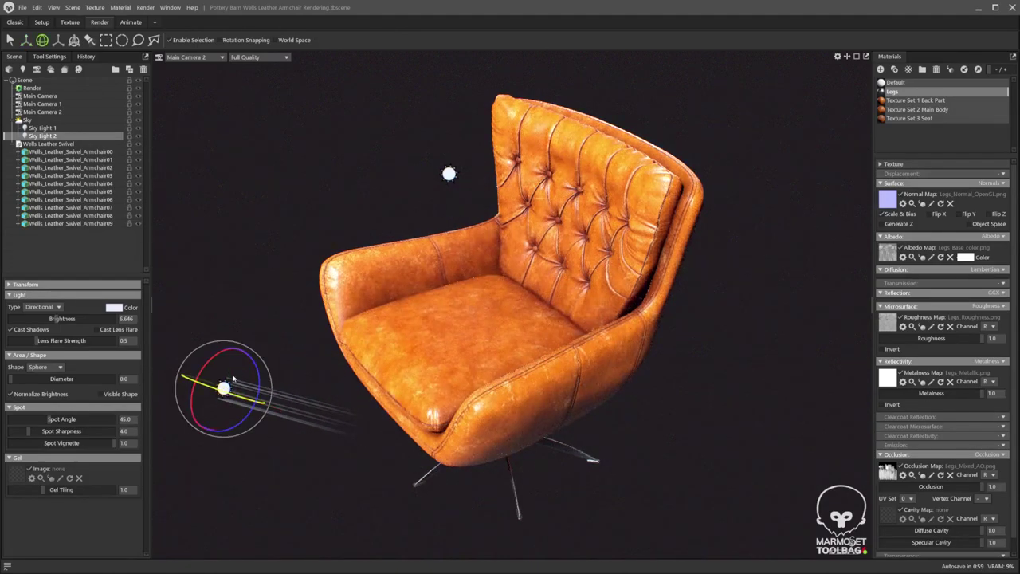
# In the Perspective view, reposition Sky Light 2 in front of the armchair and rotate its beam toward the seat.
pyautogui.click(192, 57)
pyautogui.click(194, 96)
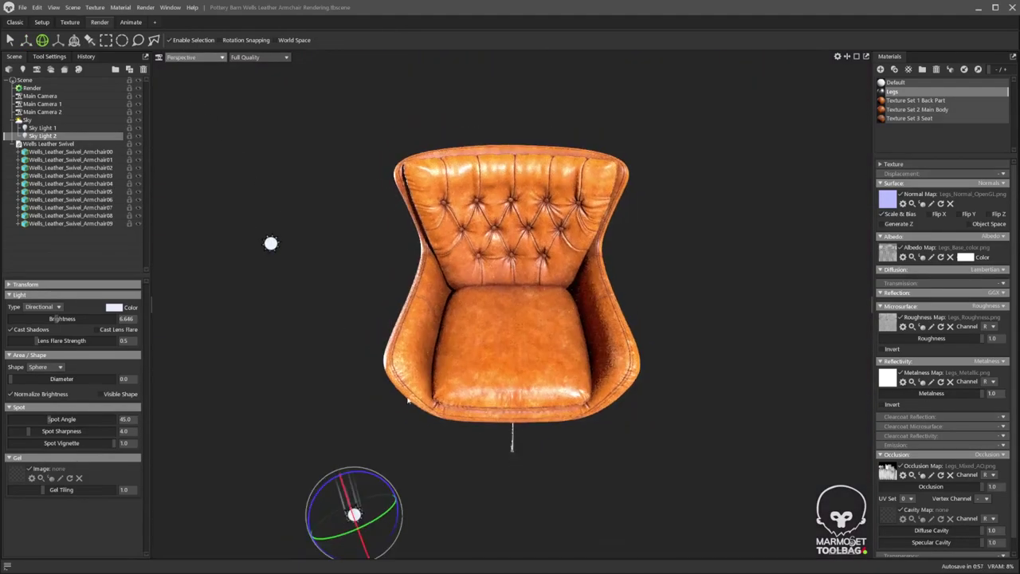
pyautogui.moveTo(311, 355)
pyautogui.keyDown('alt'); pyautogui.mouseDown()
pyautogui.moveTo(377, 387)
pyautogui.moveTo(407, 425)
pyautogui.moveTo(335, 368)
pyautogui.moveTo(347, 373)
pyautogui.moveTo(184, 206)
pyautogui.mouseUp(); pyautogui.keyUp('alt')
pyautogui.press('w')
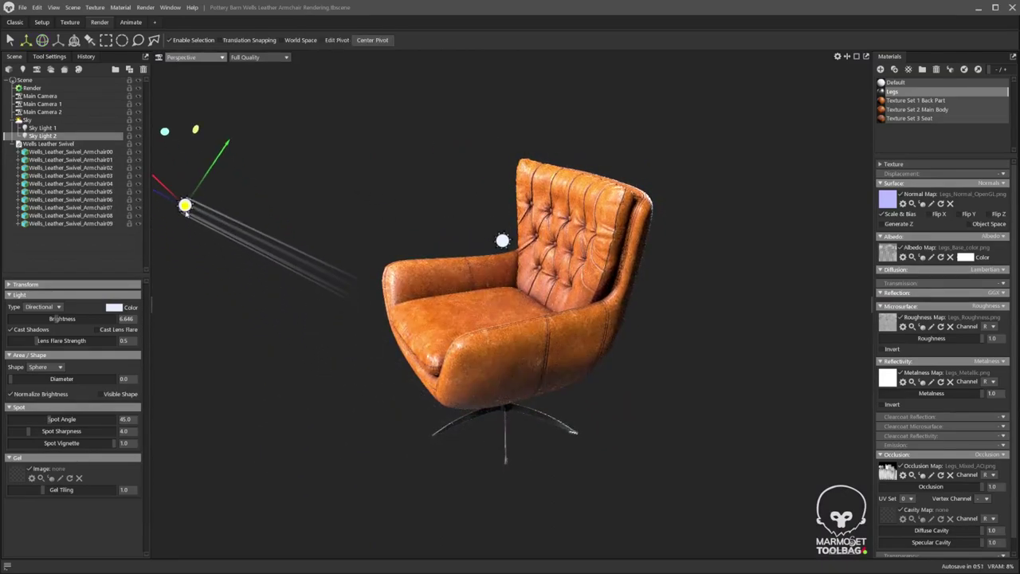
pyautogui.press('e')
pyautogui.moveTo(228, 269); pyautogui.dragTo(373, 316)
pyautogui.scroll(-2, 366, 356)
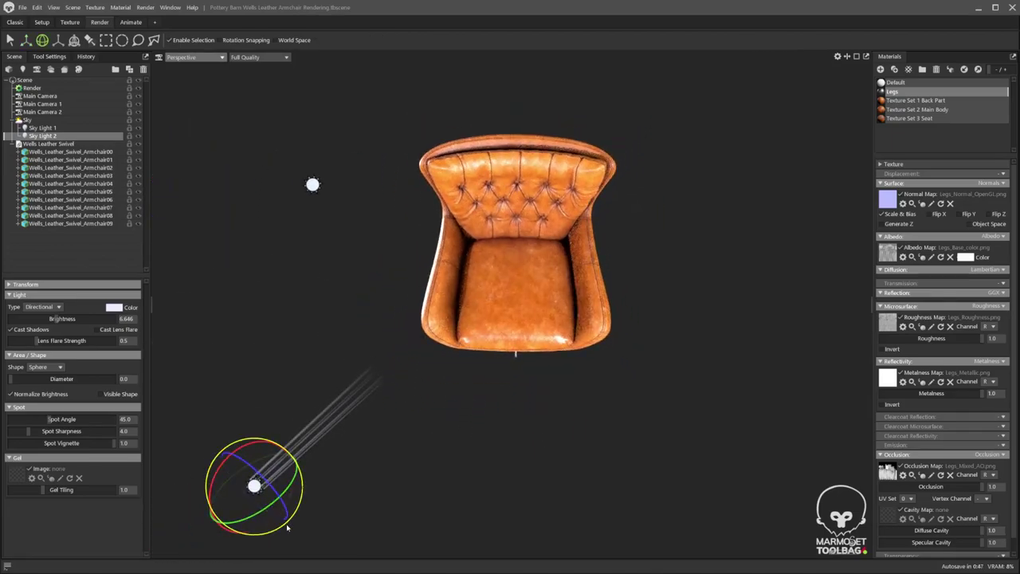
pyautogui.moveTo(253, 436); pyautogui.dragTo(227, 446)
pyautogui.moveTo(365, 451); pyautogui.dragTo(296, 402)
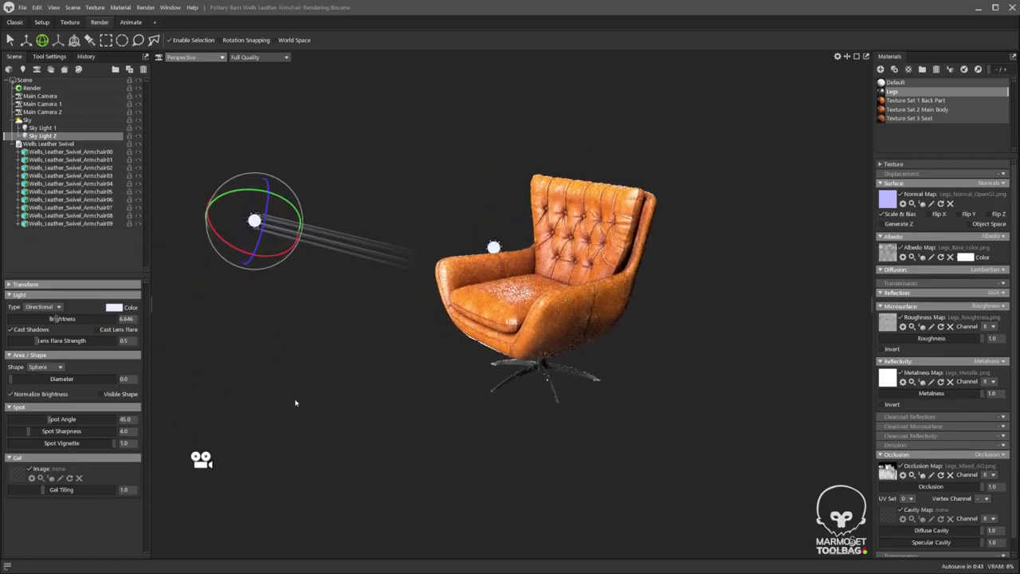
# Reduce Sky Light 2's brightness to 4.615 and toggle its visibility to compare its effect on the leather.
pyautogui.moveTo(443, 371); pyautogui.dragTo(438, 418)
pyautogui.scroll(4, 432, 406)
pyautogui.scroll(-2, 438, 416)
pyautogui.moveTo(438, 413); pyautogui.dragTo(410, 451, button='middle')
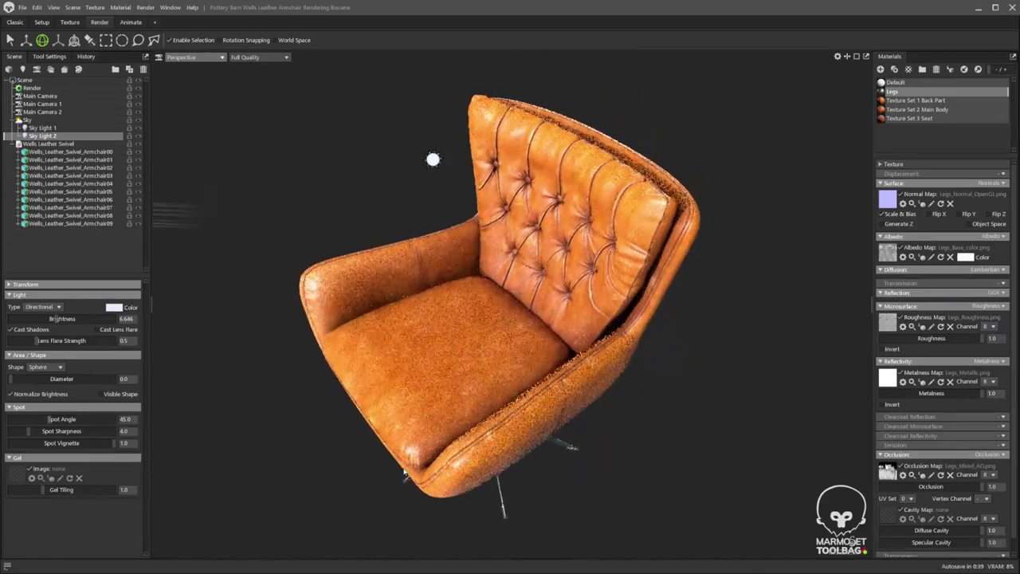
pyautogui.scroll(1, 410, 451)
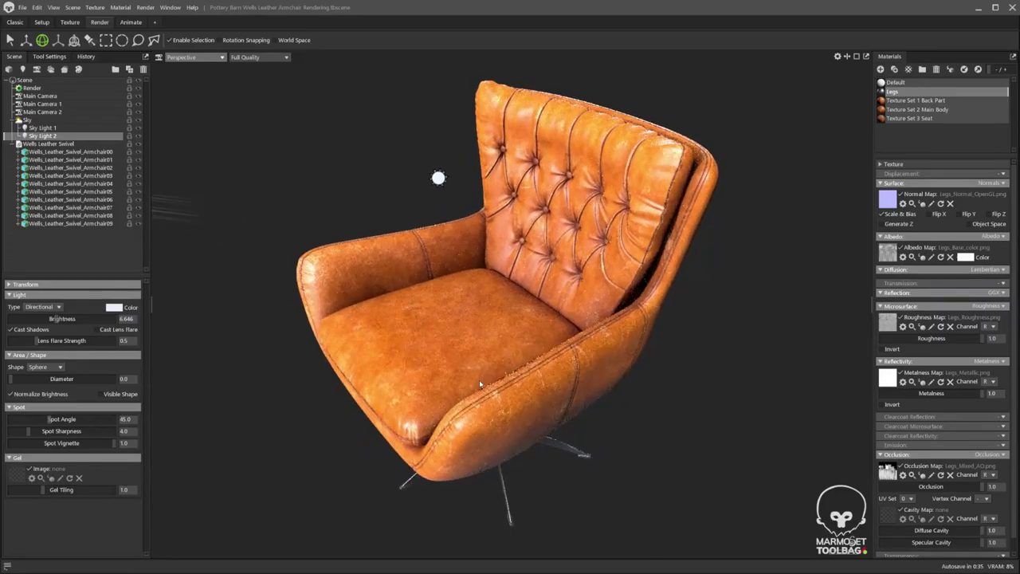
pyautogui.moveTo(56, 320); pyautogui.dragTo(44, 319)
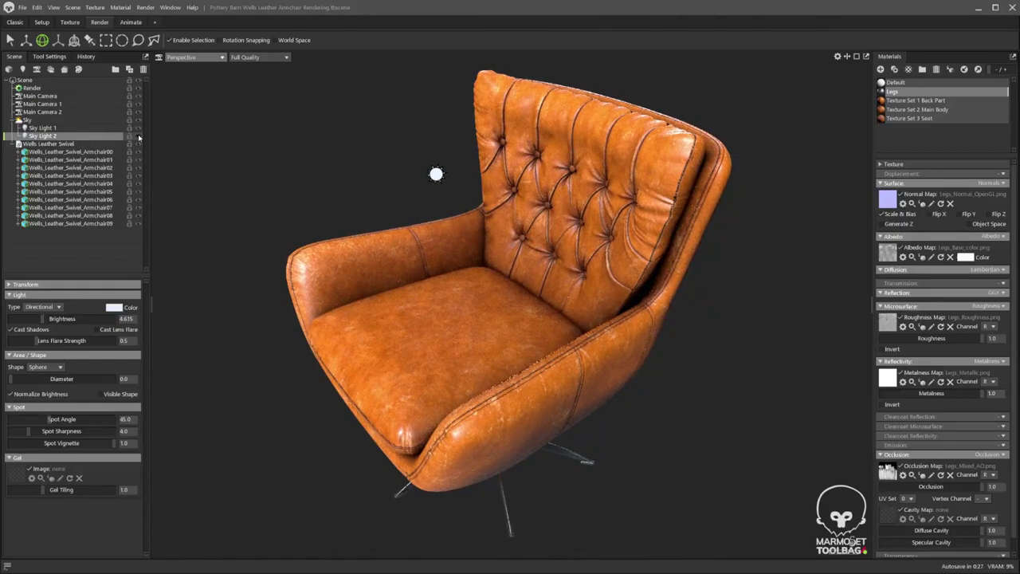
pyautogui.scroll(-7, 248, 232)
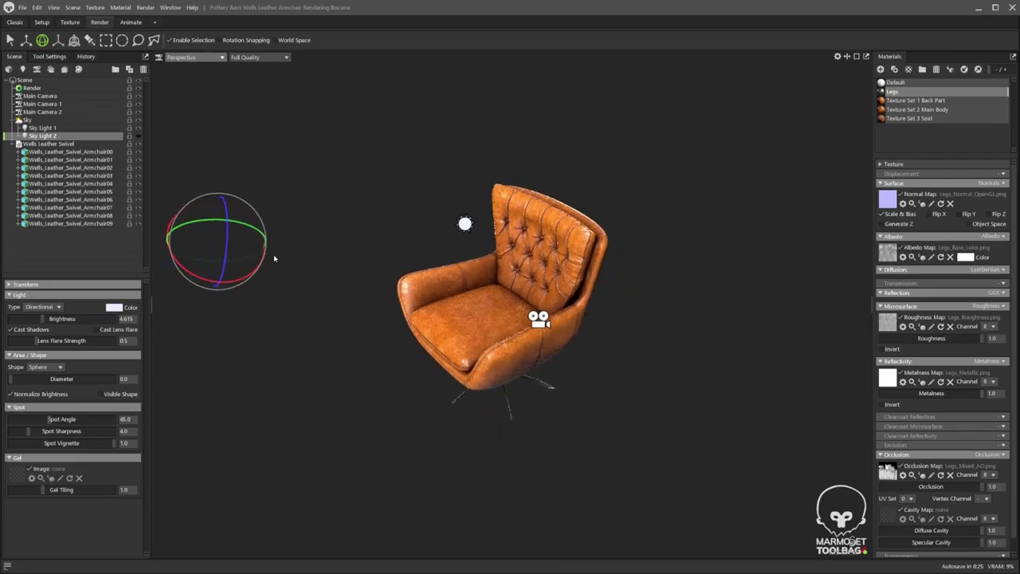
pyautogui.click(138, 136)
# Move Sky Light 2 across to the near armrest side and rotate it to face the armchair.
pyautogui.keyDown('alt'); pyautogui.moveTo(237, 243); pyautogui.dragTo(232, 292); pyautogui.keyUp('alt')
pyautogui.press('w')
pyautogui.moveTo(228, 246); pyautogui.dragTo(670, 441)
pyautogui.press('e')
pyautogui.moveTo(671, 390)
pyautogui.mouseDown()
pyautogui.moveTo(626, 415)
pyautogui.moveTo(623, 452)
pyautogui.mouseUp()
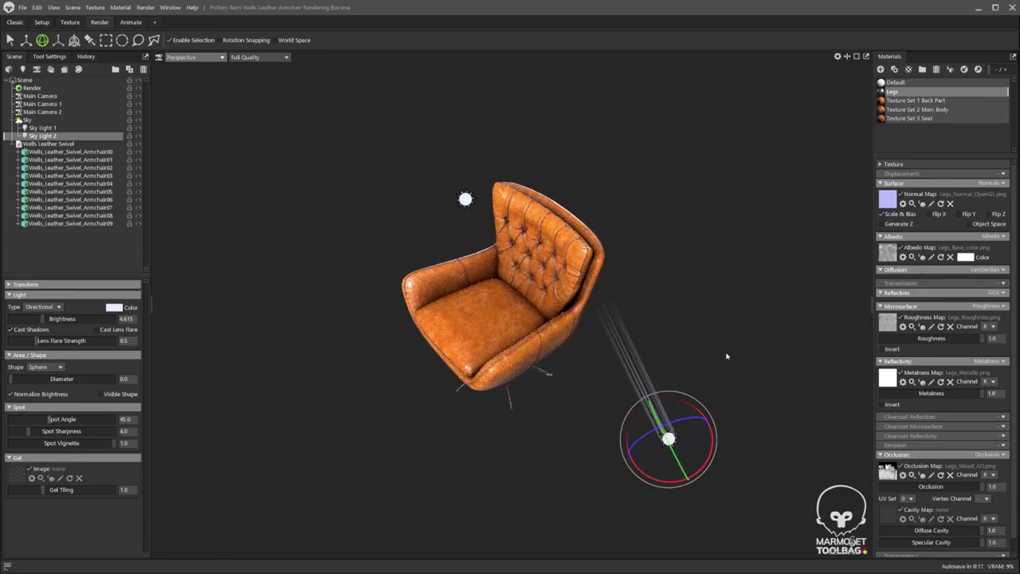
# Fine-tune Sky Light 2's height and distance beside the near armrest and re-aim it at the armchair's side.
pyautogui.keyDown('alt'); pyautogui.moveTo(728, 358); pyautogui.dragTo(736, 300); pyautogui.keyUp('alt')
pyautogui.moveTo(708, 394); pyautogui.dragTo(733, 473)
pyautogui.press('w')
pyautogui.moveTo(706, 426); pyautogui.dragTo(702, 345)
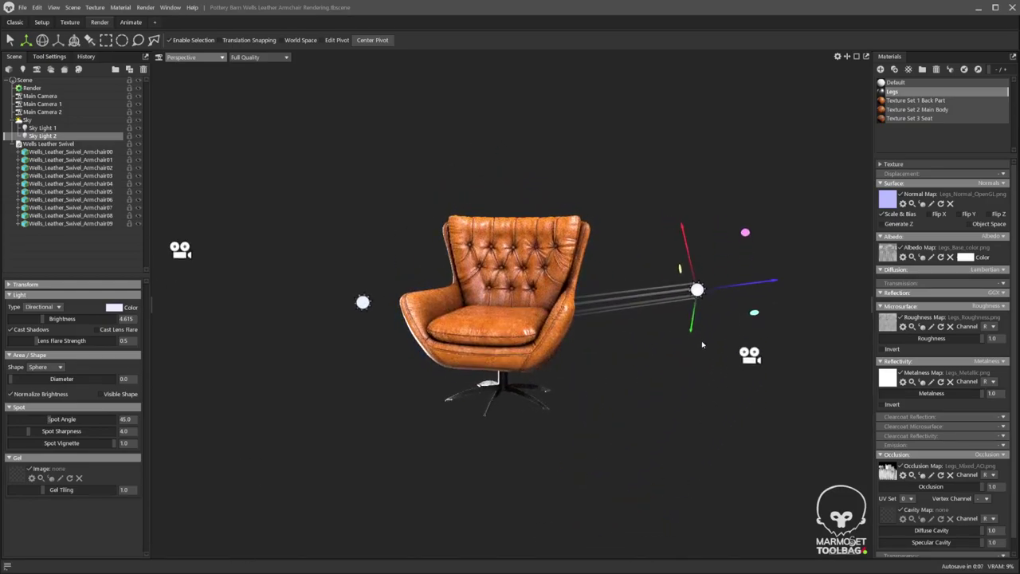
pyautogui.moveTo(665, 303); pyautogui.dragTo(653, 375)
pyautogui.moveTo(608, 426); pyautogui.dragTo(586, 435)
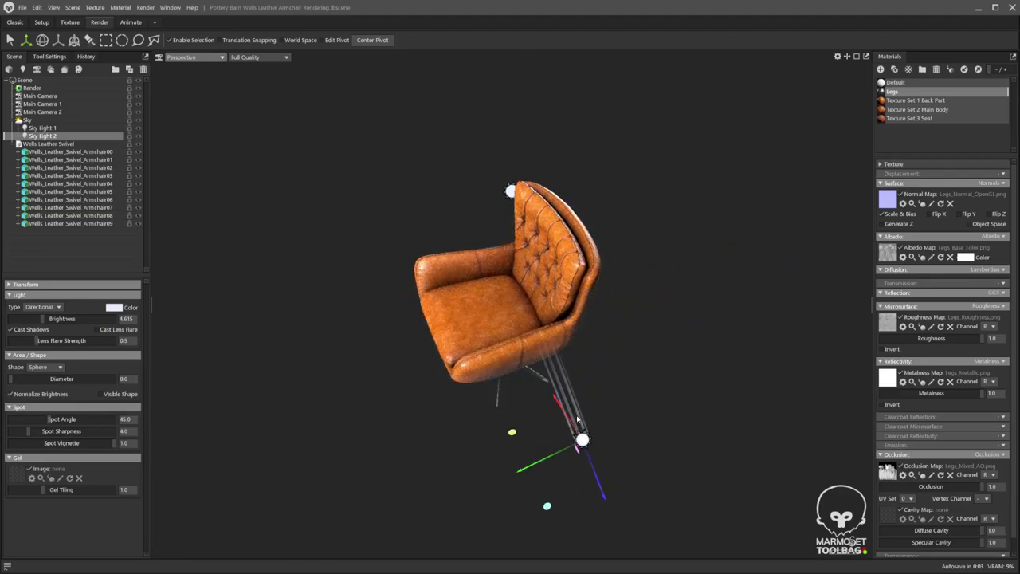
pyautogui.press('e')
pyautogui.moveTo(574, 488); pyautogui.dragTo(556, 480)
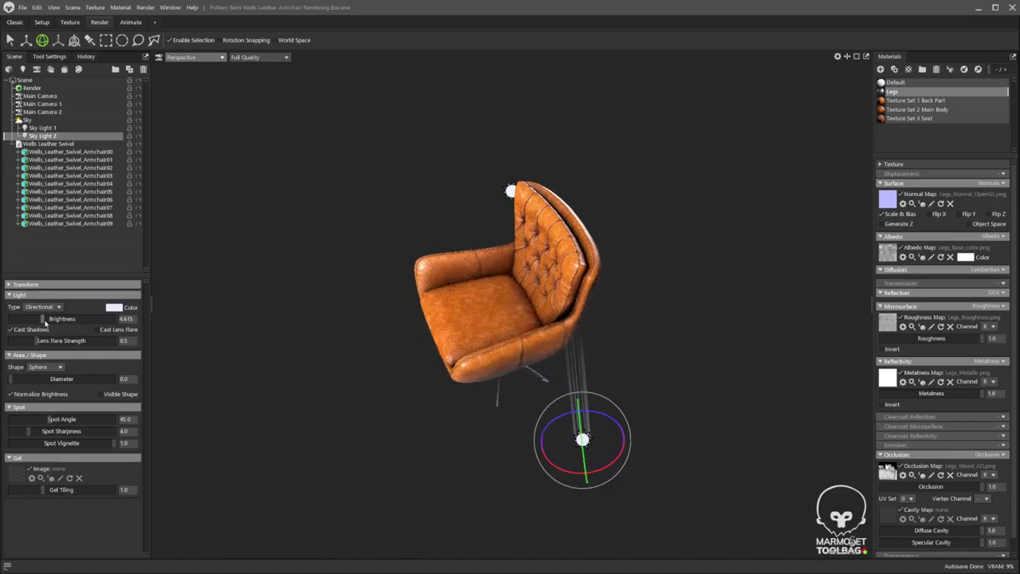
# Raise Sky Light 2's brightness to 6.274 and return to the Main Camera 2 view.
pyautogui.moveTo(44, 320); pyautogui.dragTo(54, 317)
pyautogui.moveTo(443, 370); pyautogui.dragTo(503, 321)
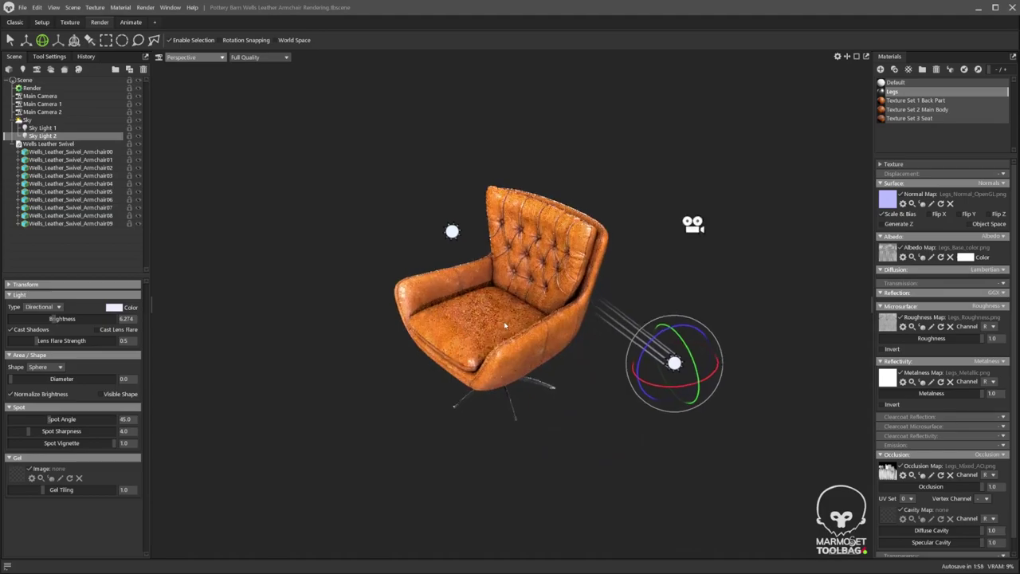
pyautogui.scroll(5, 504, 321)
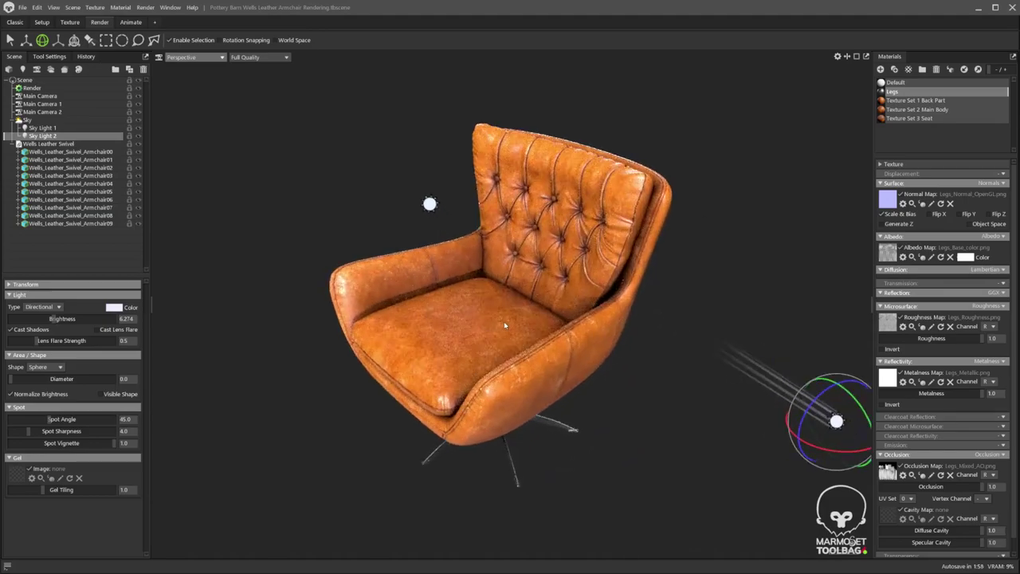
pyautogui.click(182, 57)
pyautogui.moveTo(215, 66)
pyautogui.click(255, 84)
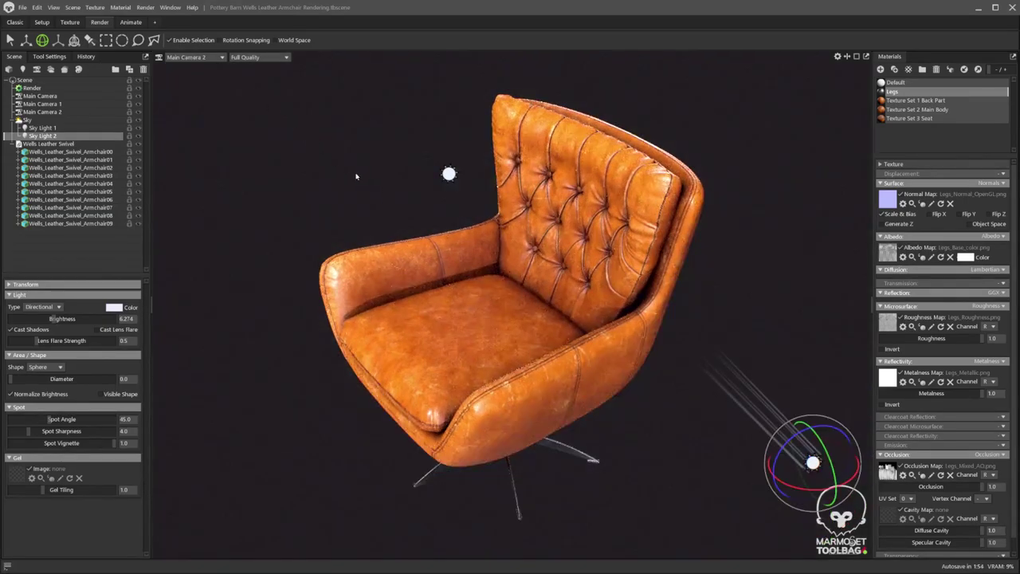
# Raise Sky Light 2 in the Main Camera 2 view so it shines on the outer side of the near armrest.
pyautogui.press('w')
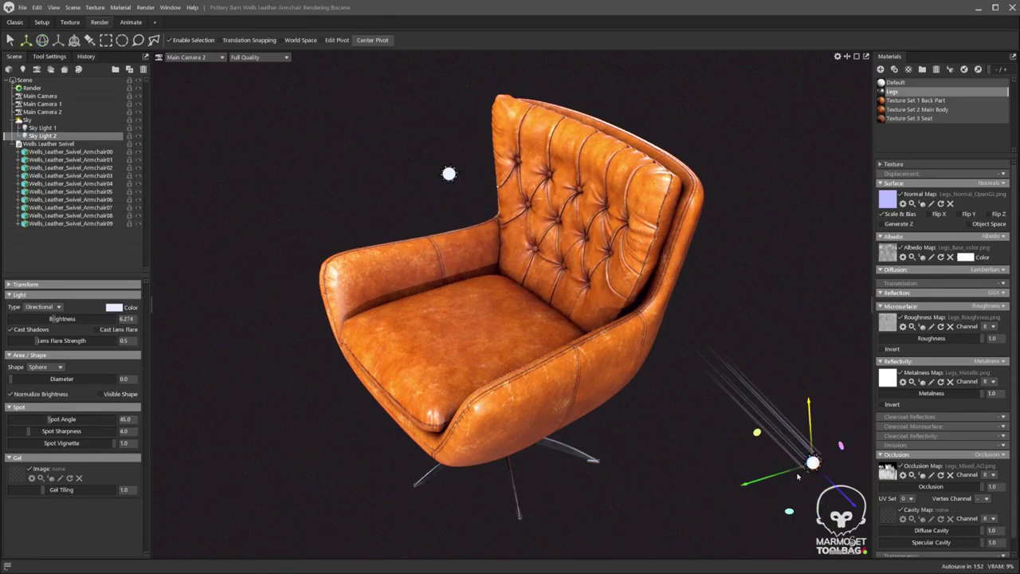
pyautogui.moveTo(812, 462); pyautogui.dragTo(760, 483)
pyautogui.moveTo(761, 448); pyautogui.dragTo(779, 406)
pyautogui.press('e')
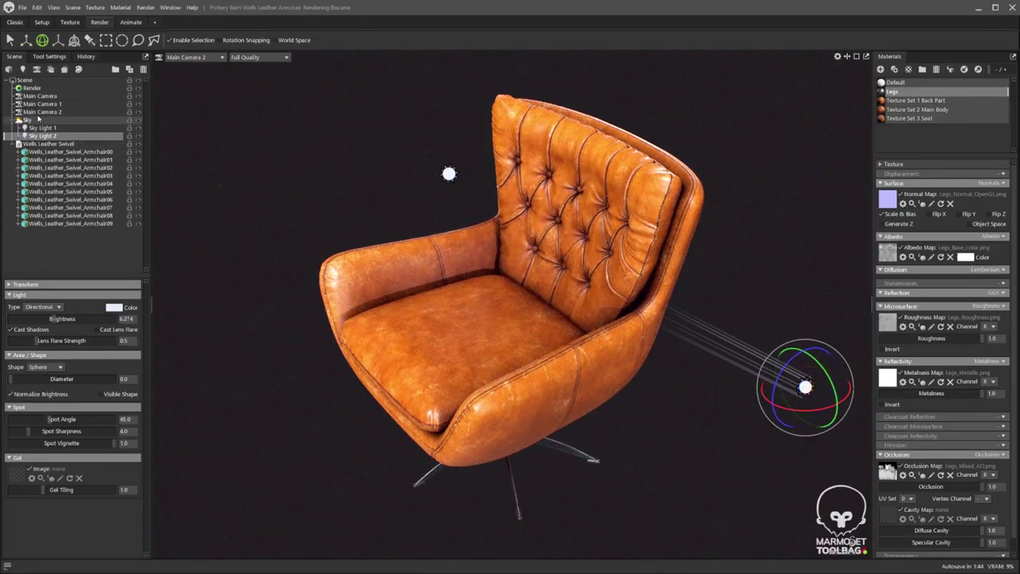
# Lower the sky's brightness to just under 0.6 and set Sky Light 2's brightness to 6.418.
pyautogui.click(31, 119)
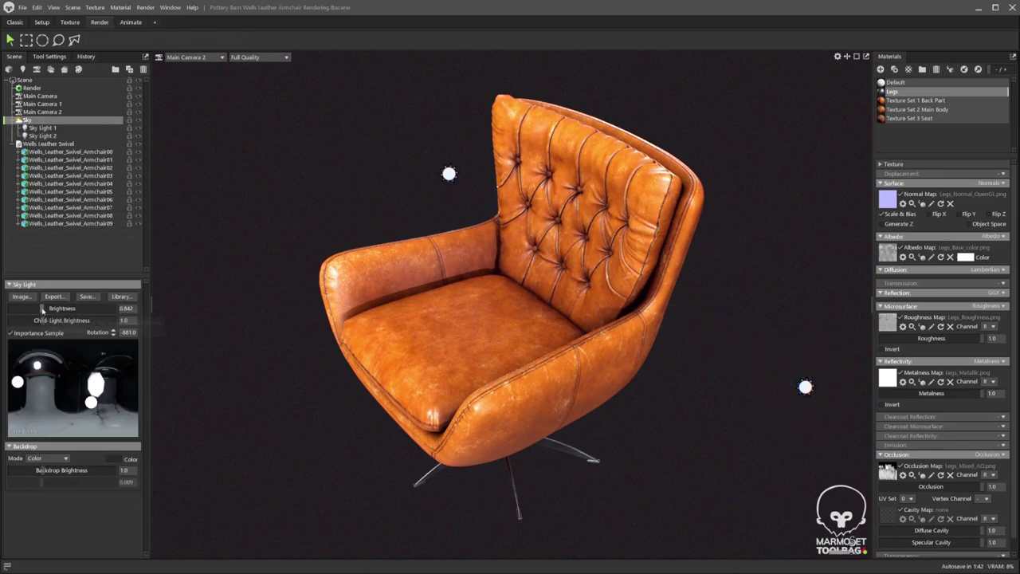
pyautogui.moveTo(41, 308); pyautogui.dragTo(38, 308)
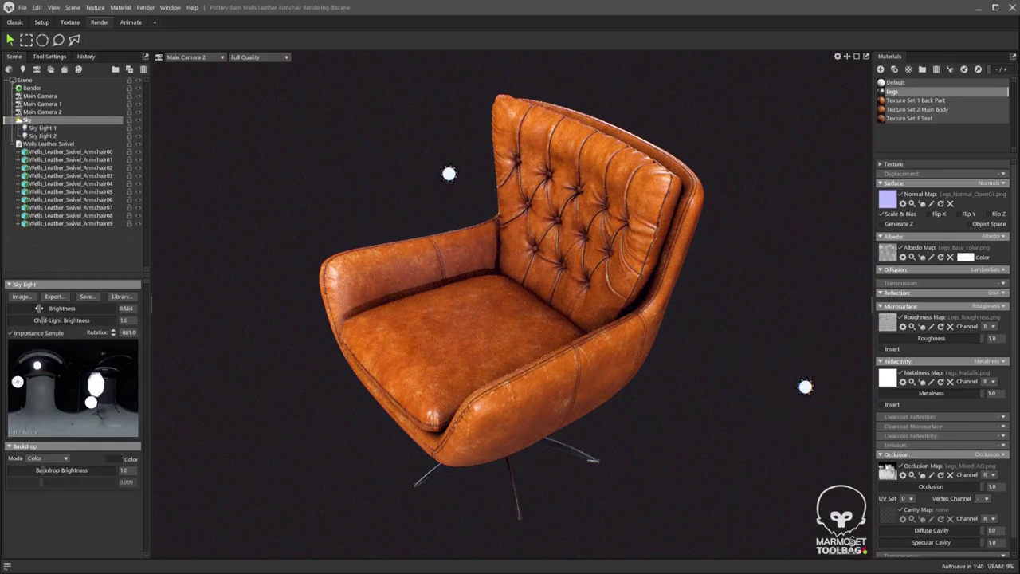
pyautogui.click(43, 135)
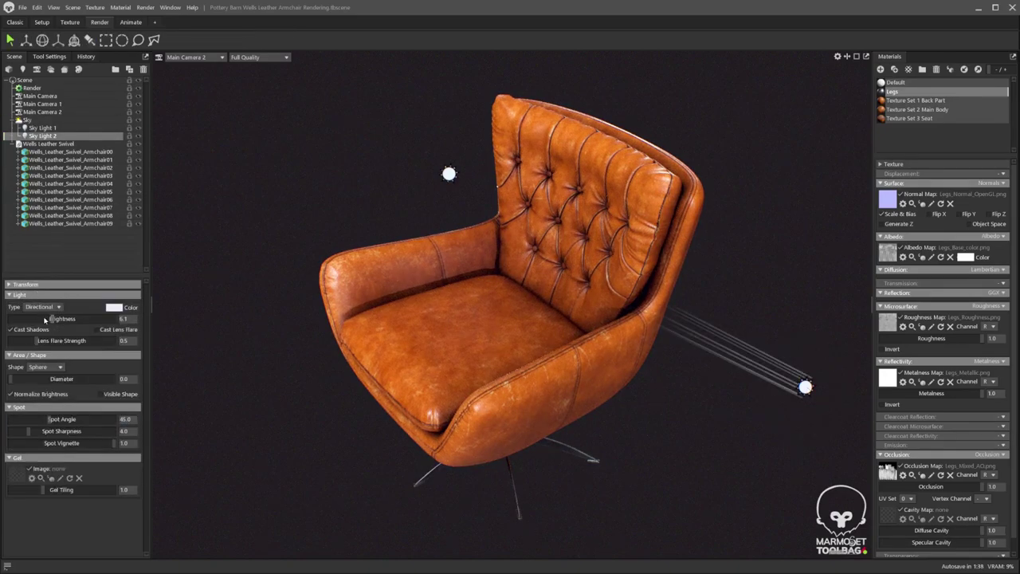
pyautogui.moveTo(45, 319); pyautogui.dragTo(52, 318)
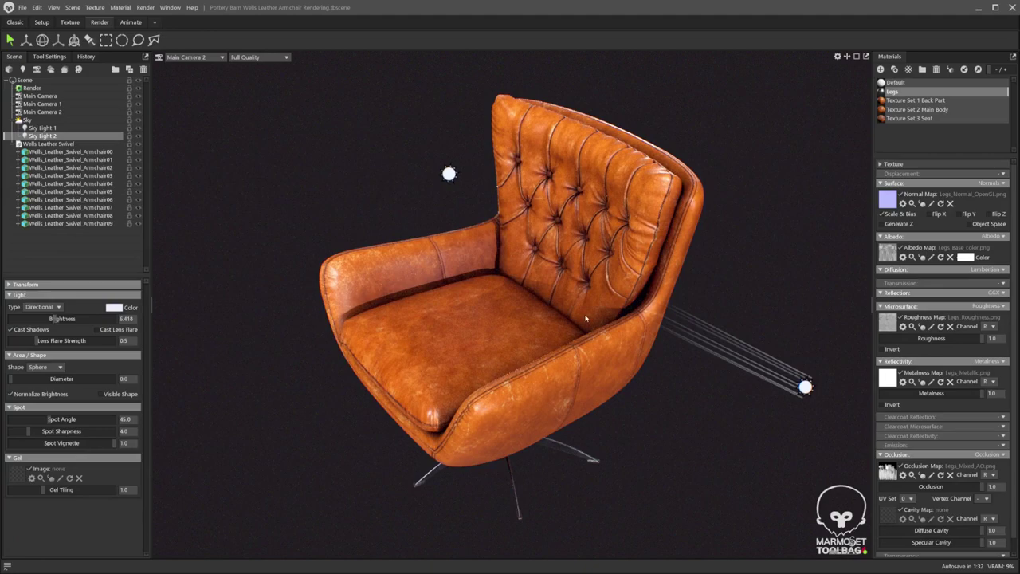
# Rotate the sky lighting slightly around the armchair and frame Main Camera 2 a little closer.
pyautogui.moveTo(586, 305)
pyautogui.mouseDown()
pyautogui.moveTo(577, 298)
pyautogui.moveTo(639, 296)
pyautogui.moveTo(572, 317)
pyautogui.mouseUp()
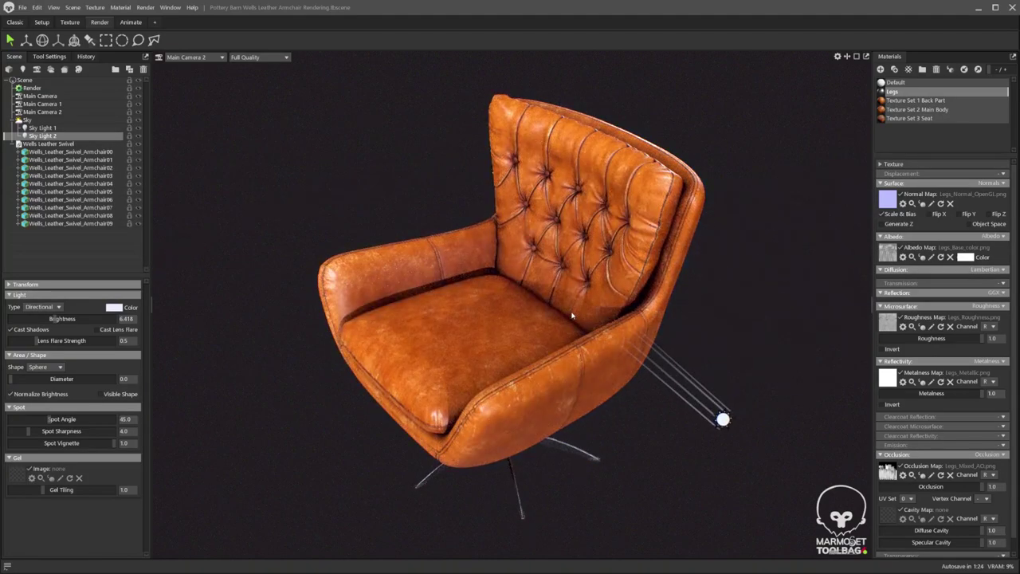
pyautogui.moveTo(638, 398)
pyautogui.keyDown('shift'); pyautogui.mouseDown()
pyautogui.moveTo(721, 386)
pyautogui.moveTo(635, 413)
pyautogui.mouseUp(); pyautogui.keyUp('shift')
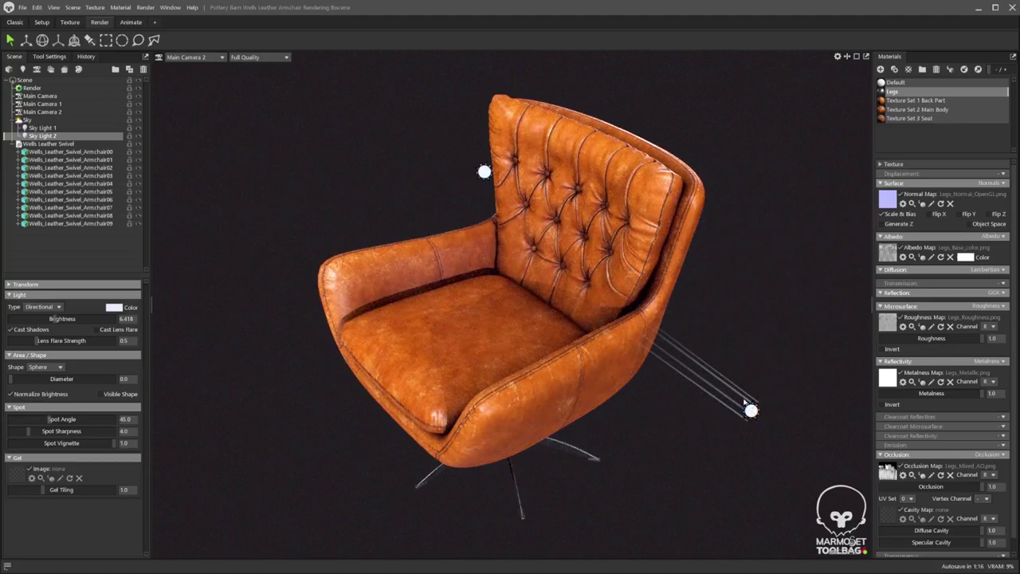
pyautogui.scroll(-3, 700, 361)
pyautogui.scroll(4, 698, 360)
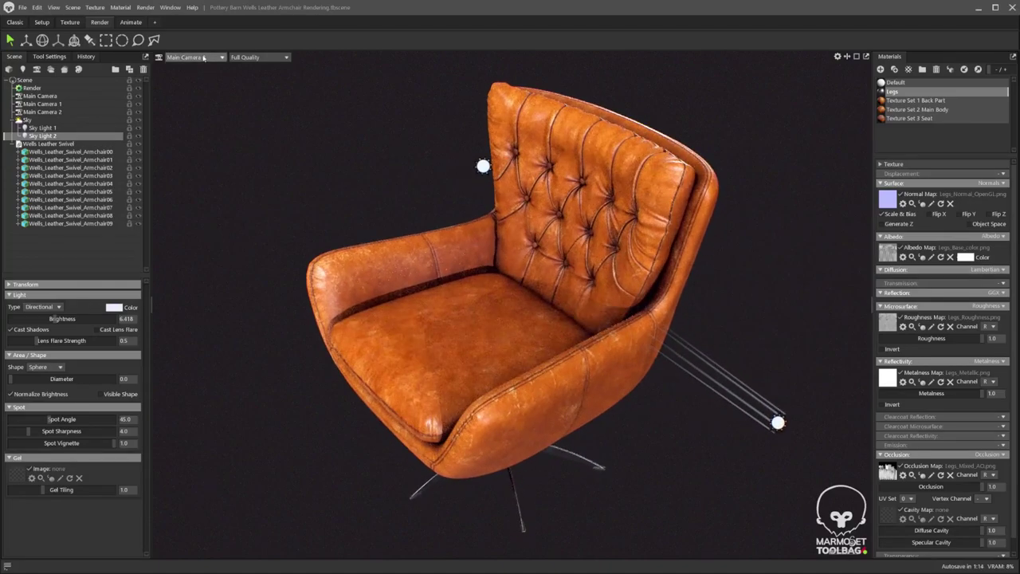
# In the Perspective view, move Sky Light 2 to the far armrest side and turn its beam toward the armchair.
pyautogui.click(203, 58)
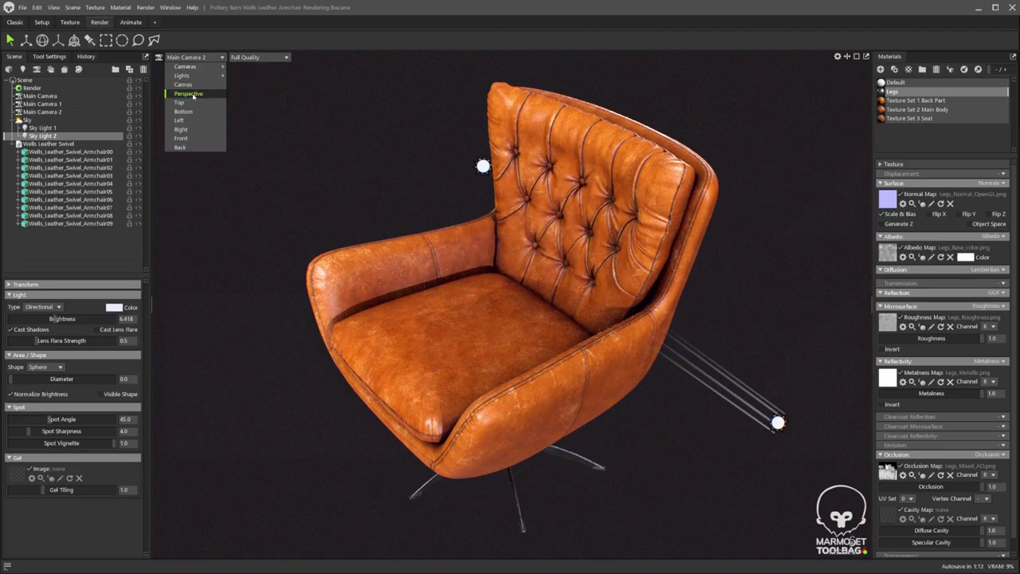
pyautogui.click(188, 93)
pyautogui.keyDown('shift'); pyautogui.moveTo(600, 307); pyautogui.dragTo(278, 265); pyautogui.keyUp('shift')
pyautogui.click(788, 322)
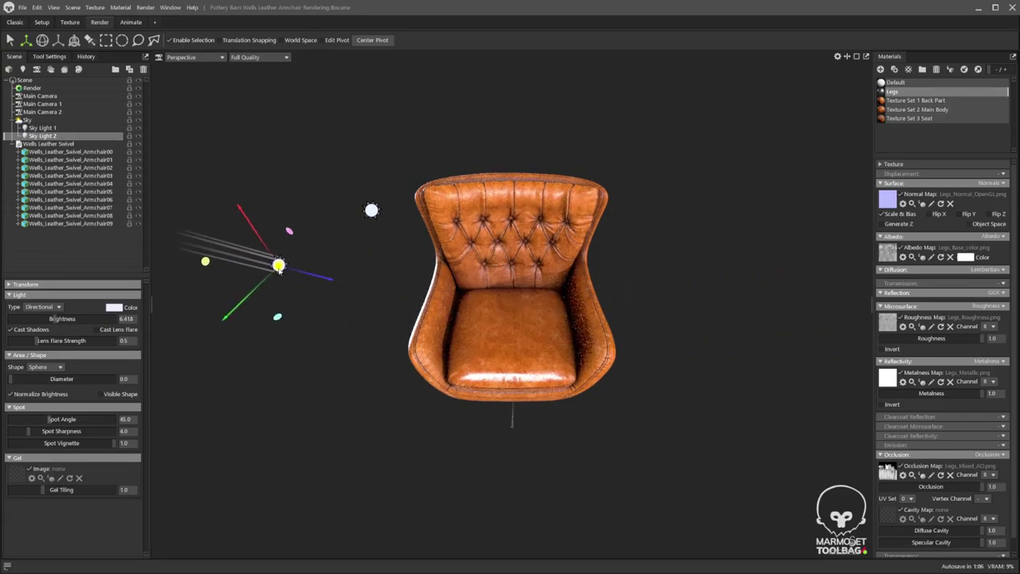
pyautogui.press('e')
pyautogui.click(303, 312)
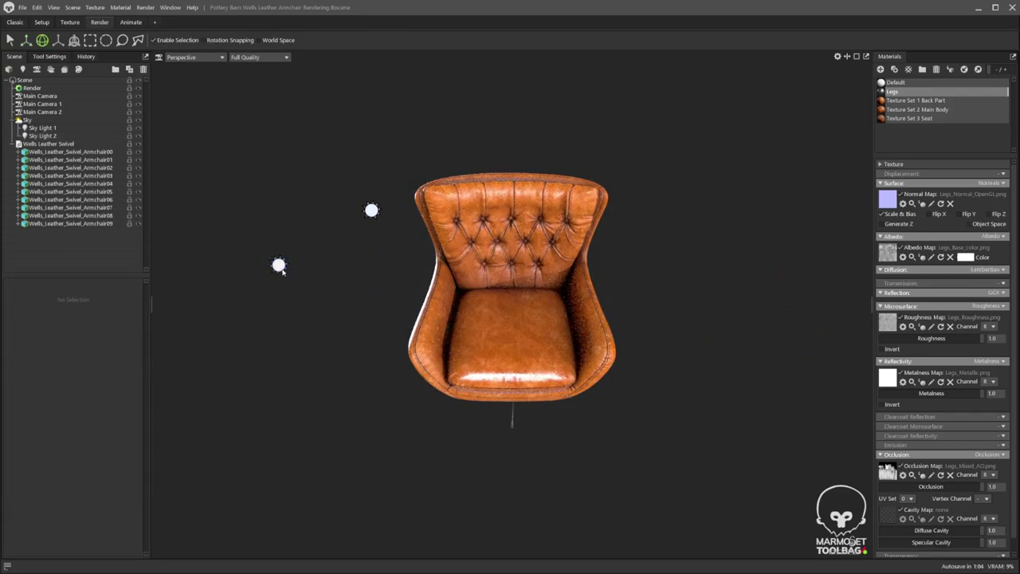
pyautogui.click(280, 268)
pyautogui.moveTo(328, 262); pyautogui.dragTo(323, 245)
pyautogui.moveTo(272, 216); pyautogui.dragTo(293, 312)
# Refine Sky Light 2's rotation so it shines down on the seat and backrest from above the far armrest.
pyautogui.keyDown('alt'); pyautogui.moveTo(514, 266); pyautogui.dragTo(400, 215); pyautogui.keyUp('alt')
pyautogui.moveTo(356, 178)
pyautogui.mouseDown()
pyautogui.moveTo(366, 179)
pyautogui.moveTo(327, 173)
pyautogui.mouseUp()
pyautogui.moveTo(399, 183); pyautogui.dragTo(347, 173)
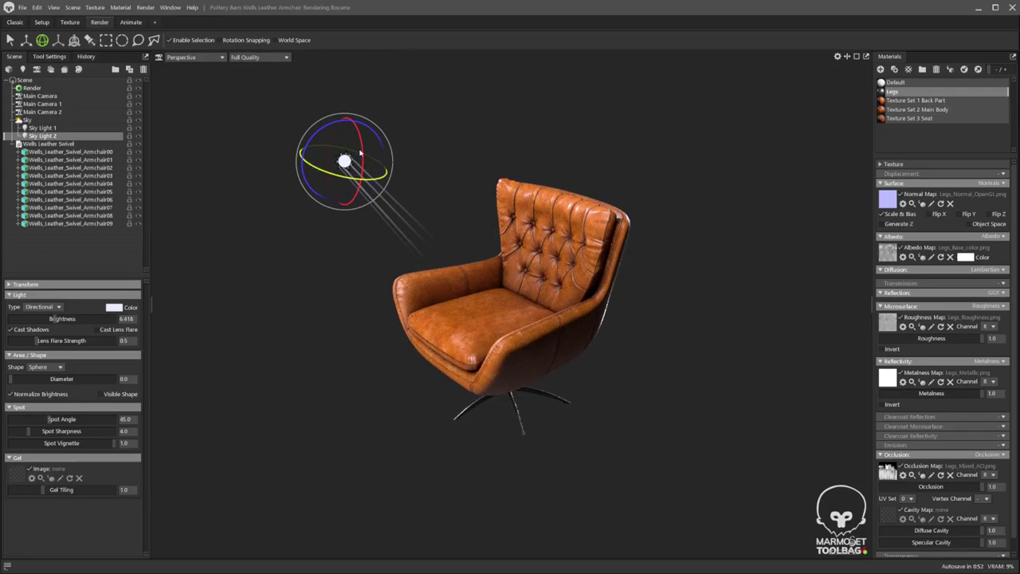
pyautogui.keyDown('alt'); pyautogui.moveTo(393, 188); pyautogui.dragTo(308, 194); pyautogui.keyUp('alt')
pyautogui.moveTo(387, 160); pyautogui.dragTo(471, 206)
pyautogui.scroll(4, 525, 250)
pyautogui.moveTo(532, 266); pyautogui.dragTo(879, 266)
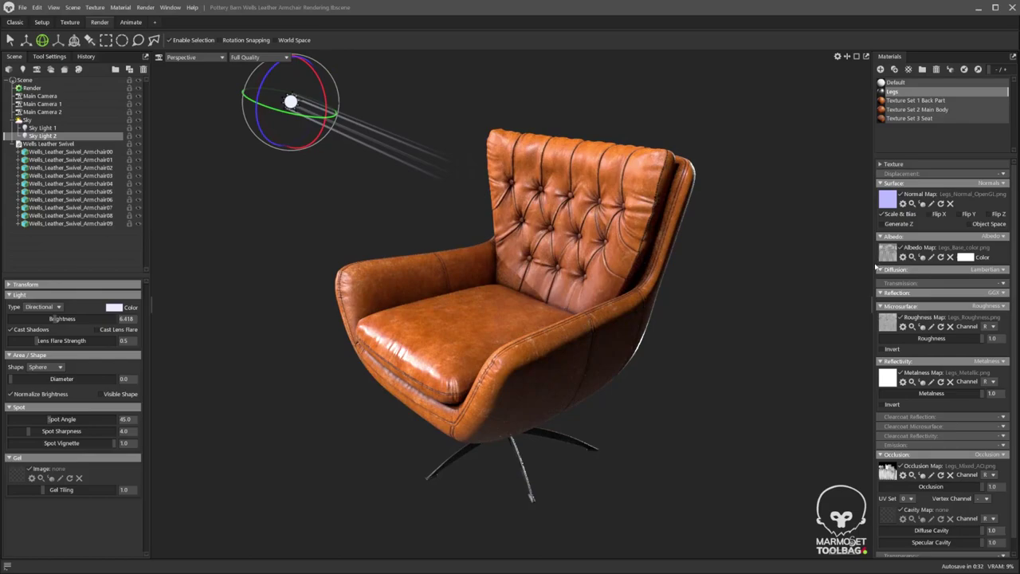
# Return to Main Camera 2 and rotate the sky lighting until the seat and tufted backrest are lit from above.
pyautogui.click(204, 58)
pyautogui.moveTo(191, 68)
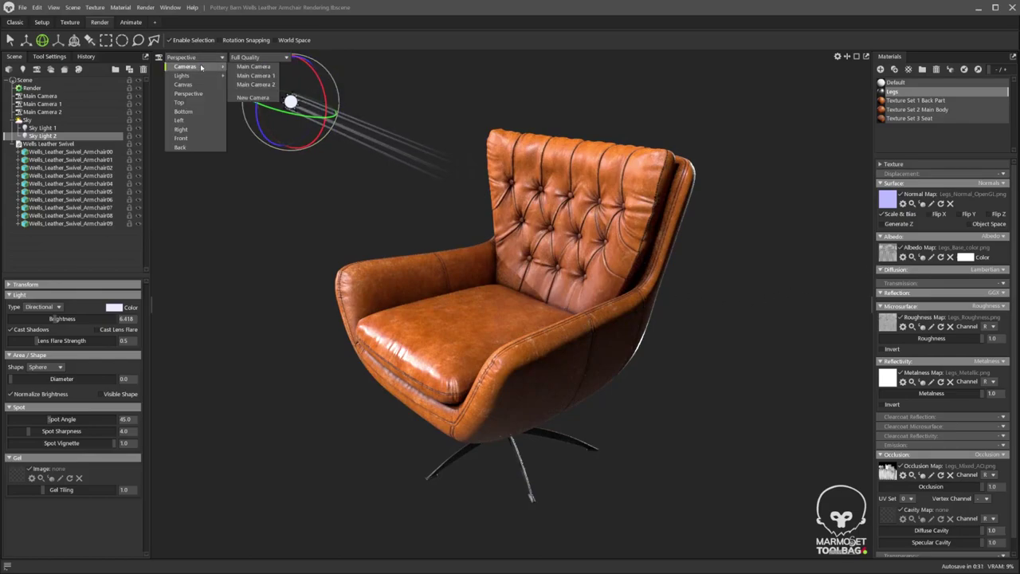
pyautogui.click(254, 93)
pyautogui.moveTo(351, 150)
pyautogui.mouseDown()
pyautogui.moveTo(332, 153)
pyautogui.moveTo(478, 152)
pyautogui.moveTo(390, 150)
pyautogui.moveTo(594, 132)
pyautogui.mouseUp()
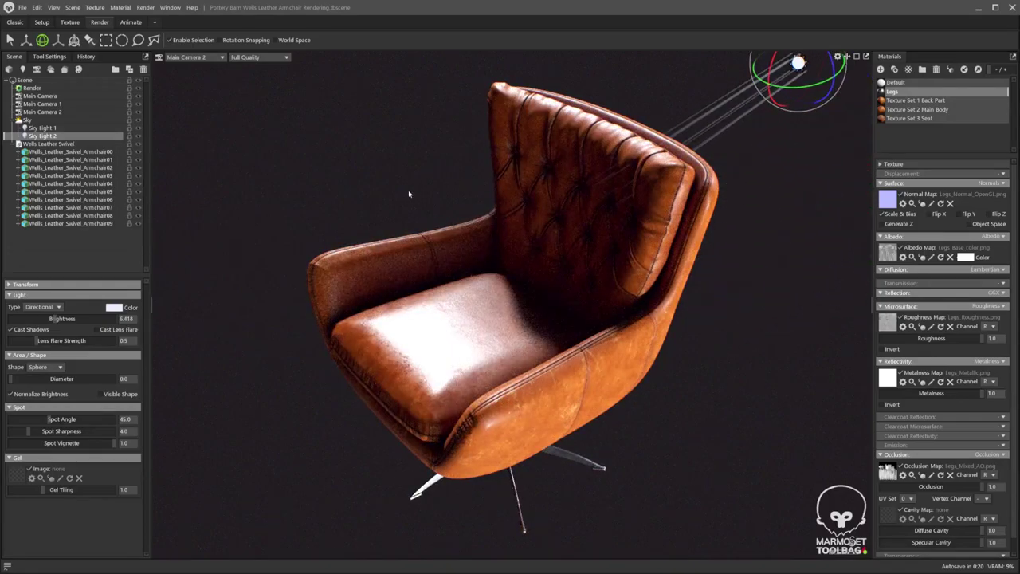
pyautogui.moveTo(396, 202); pyautogui.dragTo(462, 198)
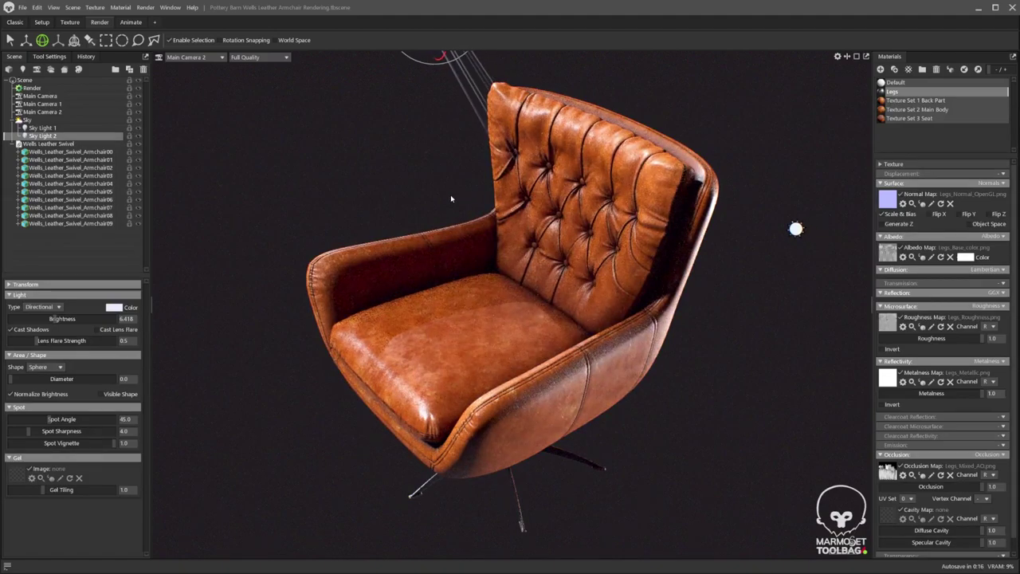
# Turn off ray tracing in the render settings and rotate the sky lighting slightly around the armchair.
pyautogui.click(30, 88)
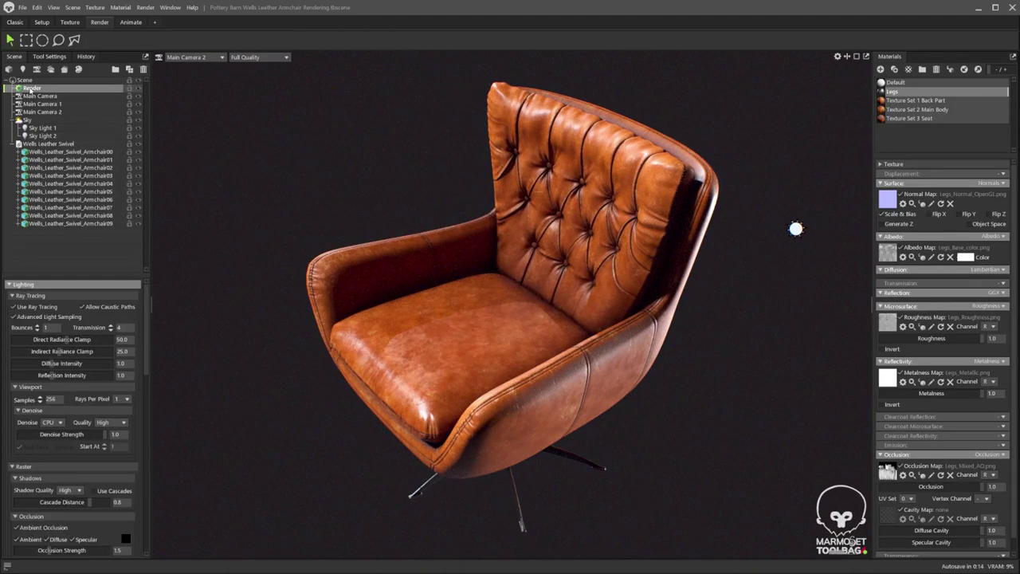
pyautogui.click(14, 307)
pyautogui.moveTo(437, 245)
pyautogui.keyDown('shift'); pyautogui.mouseDown()
pyautogui.moveTo(408, 245)
pyautogui.moveTo(514, 231)
pyautogui.moveTo(462, 245)
pyautogui.mouseUp(); pyautogui.keyUp('shift')
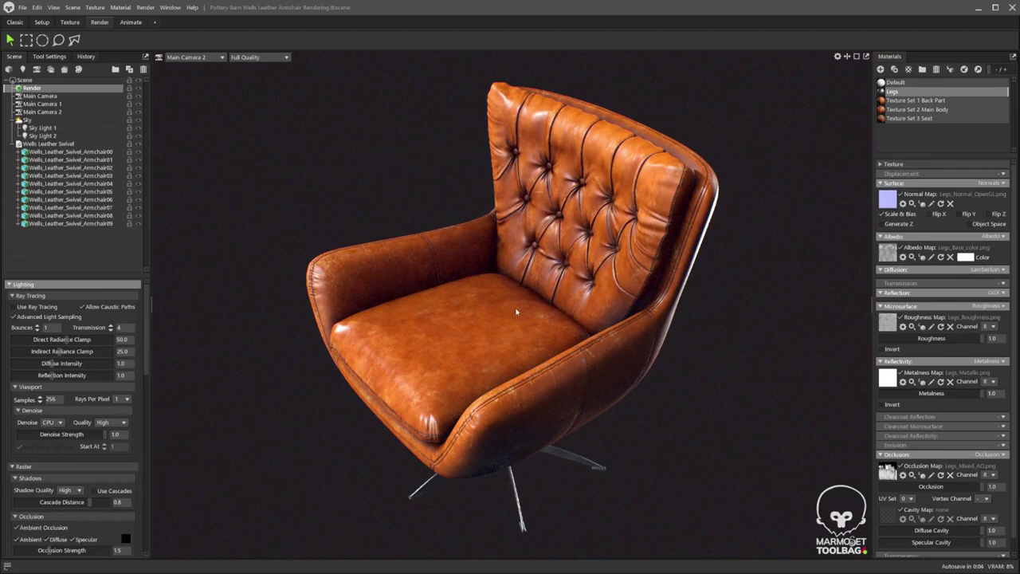
pyautogui.scroll(-15, 135, 304)
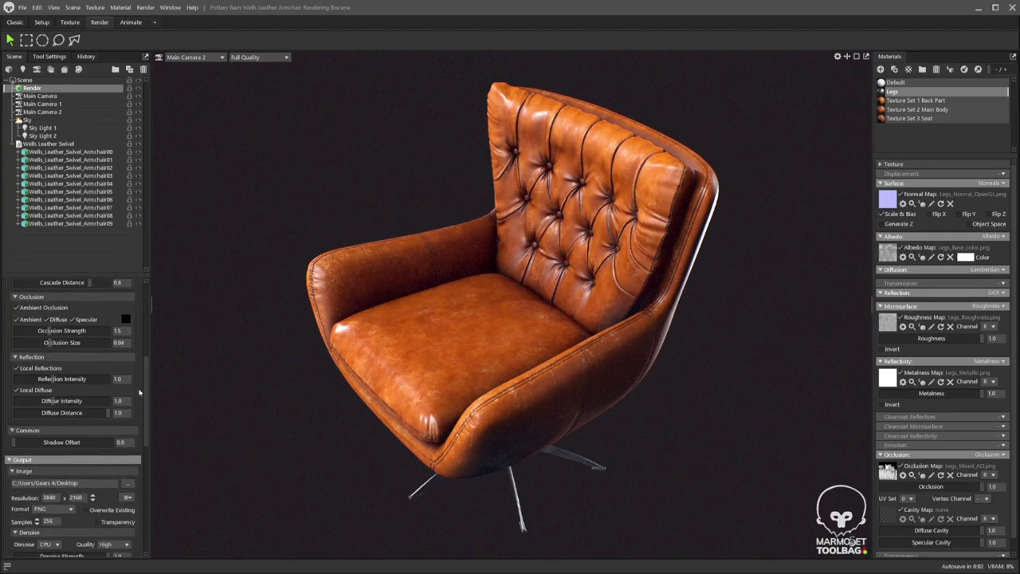
# Add Main Camera 2 to the render cameras as the only enabled one and render the still image.
pyautogui.scroll(-1, 131, 425)
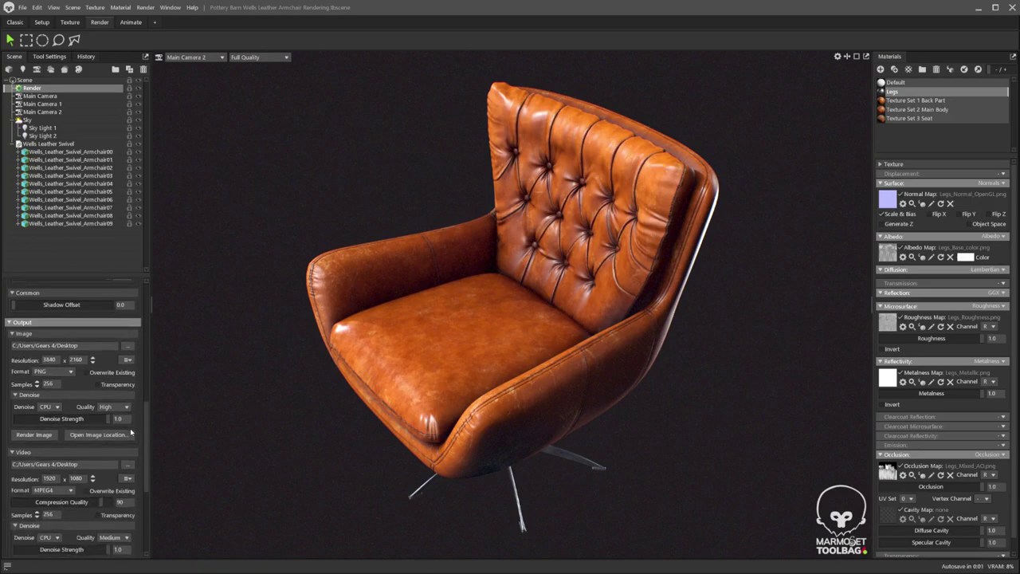
pyautogui.click(33, 434)
pyautogui.scroll(-5, 149, 447)
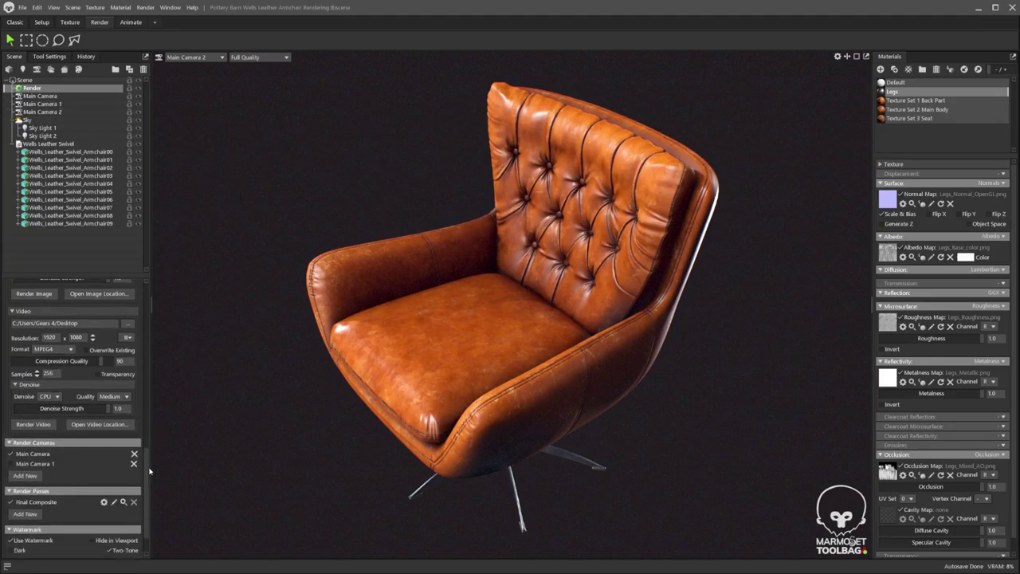
pyautogui.scroll(-1, 76, 458)
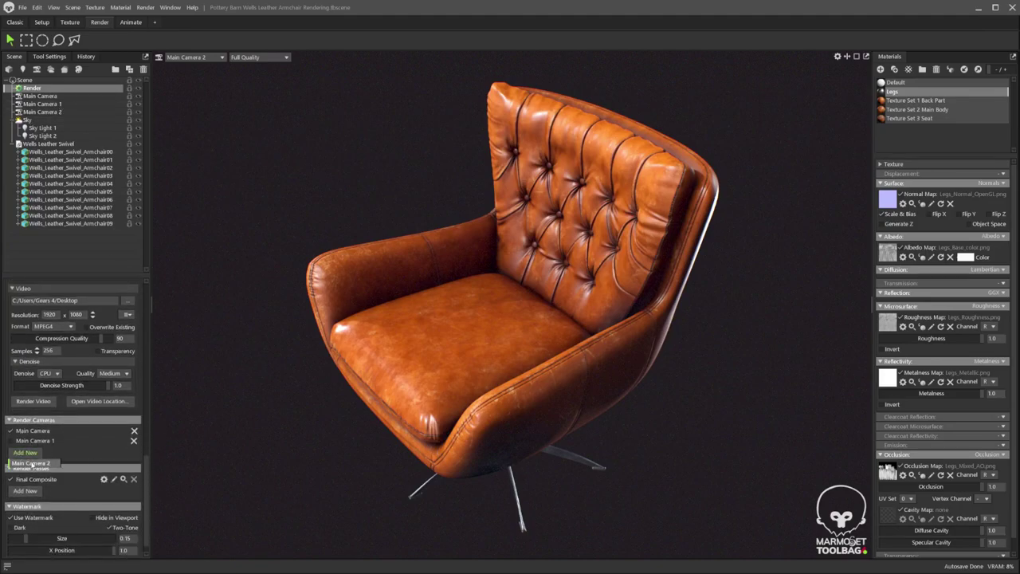
pyautogui.click(25, 452)
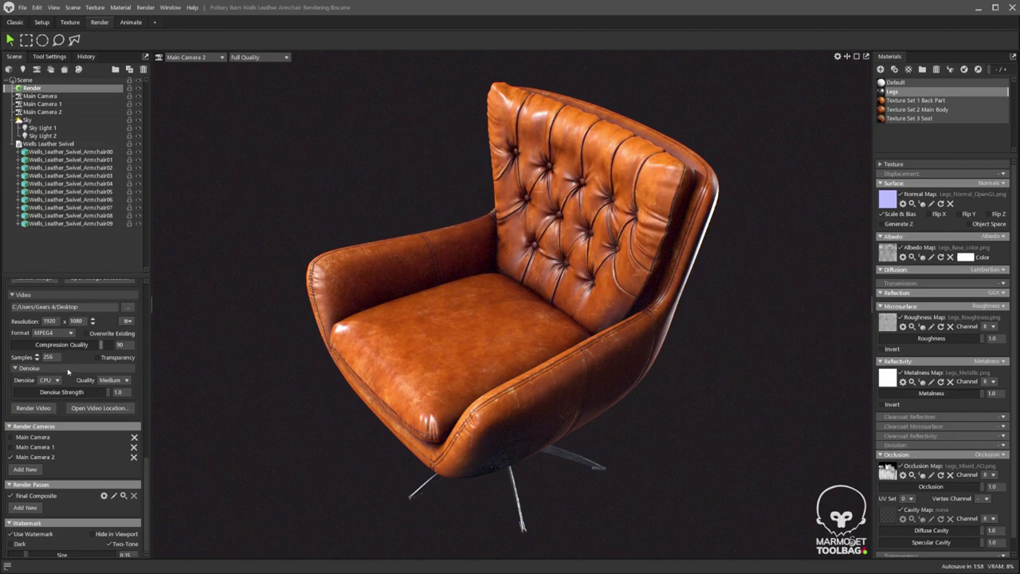
pyautogui.scroll(2, 30, 307)
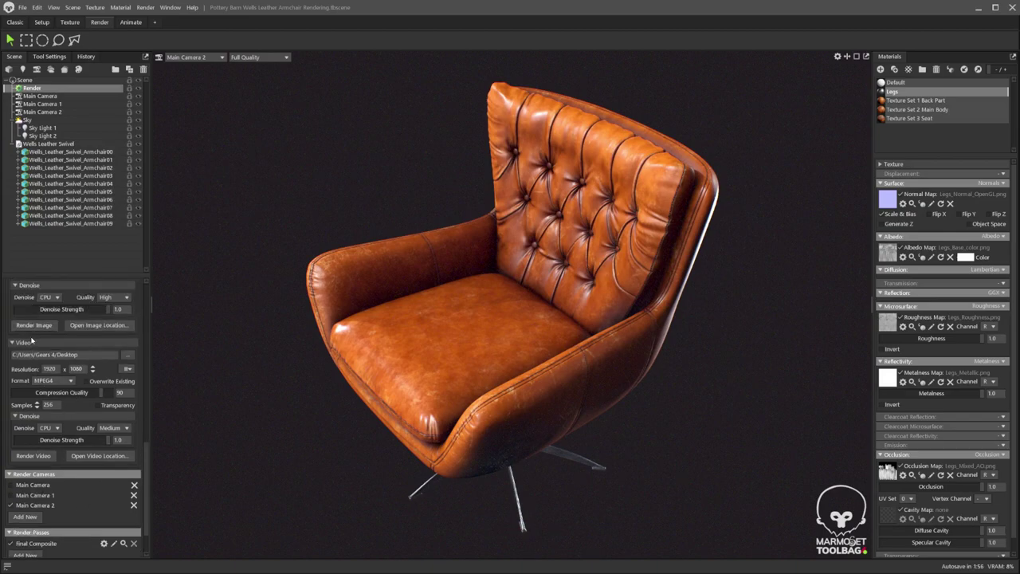
pyautogui.click(39, 325)
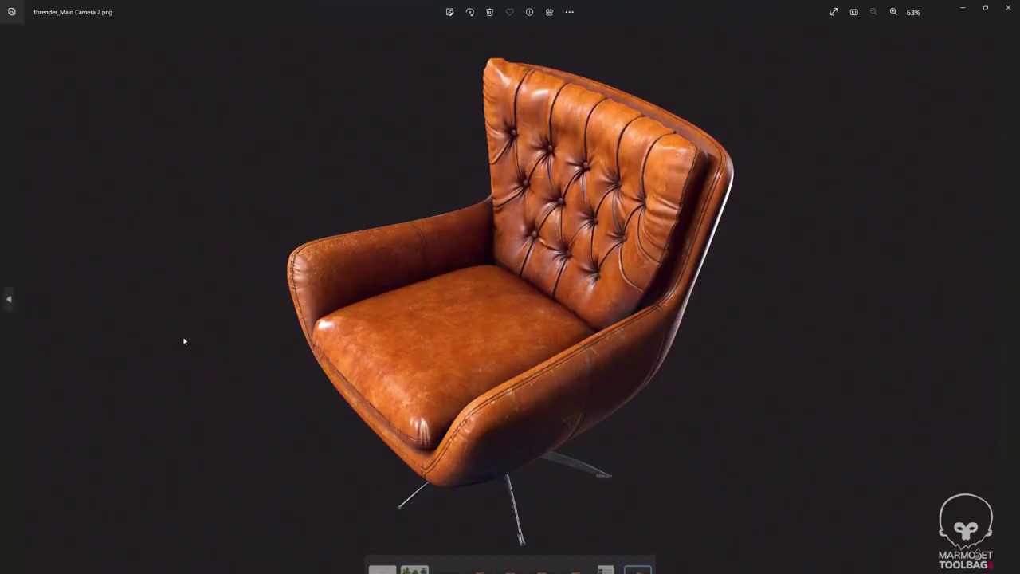
# Inspect the rendered Main Camera 2 image in the image viewer.
pyautogui.click(569, 12)
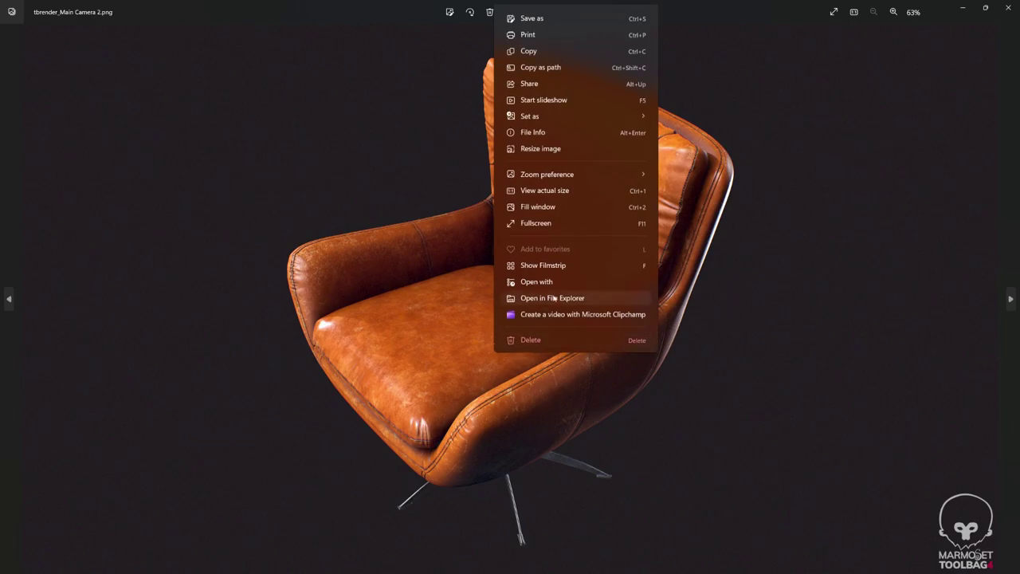
pyautogui.click(575, 196)
pyautogui.moveTo(642, 186); pyautogui.dragTo(628, 235)
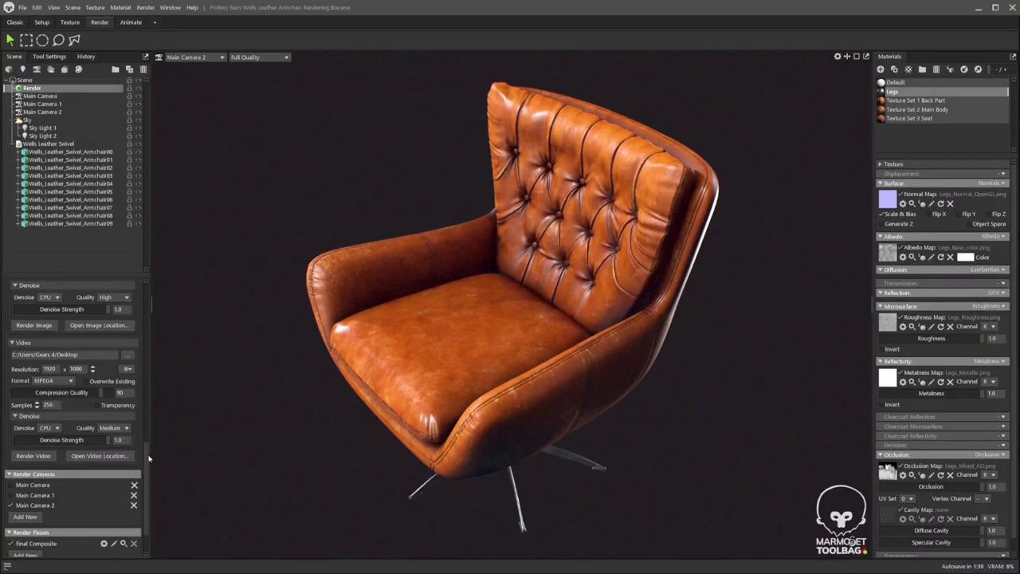
# Turn on ray tracing in the render settings and render another image from Main Camera 2.
pyautogui.moveTo(148, 457); pyautogui.dragTo(152, 281)
pyautogui.click(13, 307)
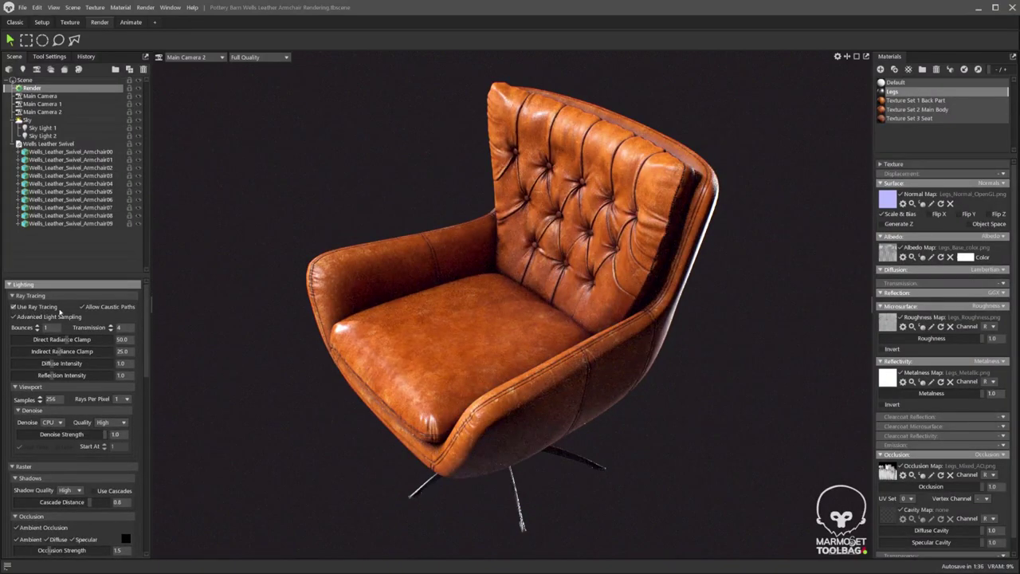
pyautogui.scroll(-10, 43, 414)
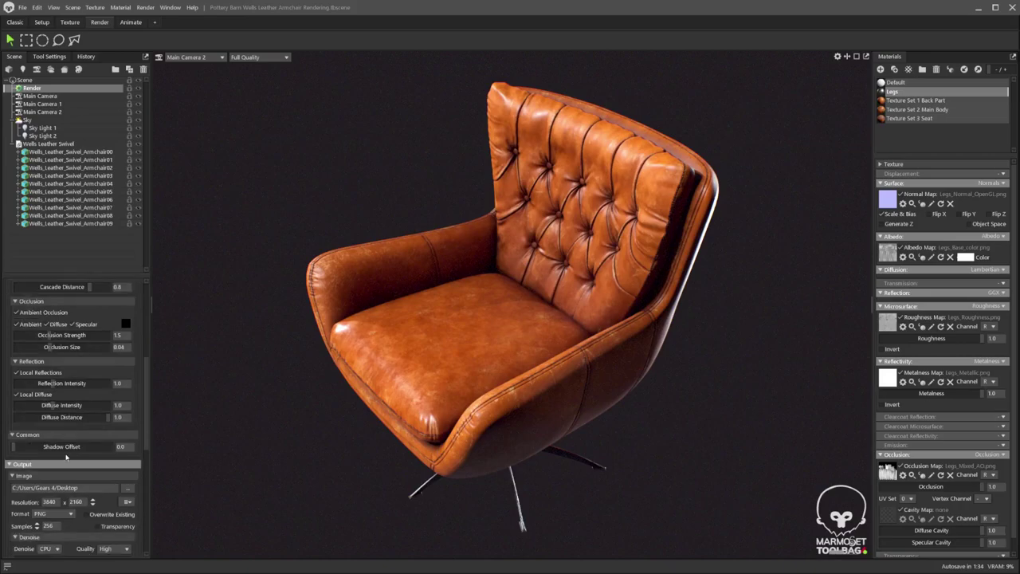
pyautogui.click(33, 434)
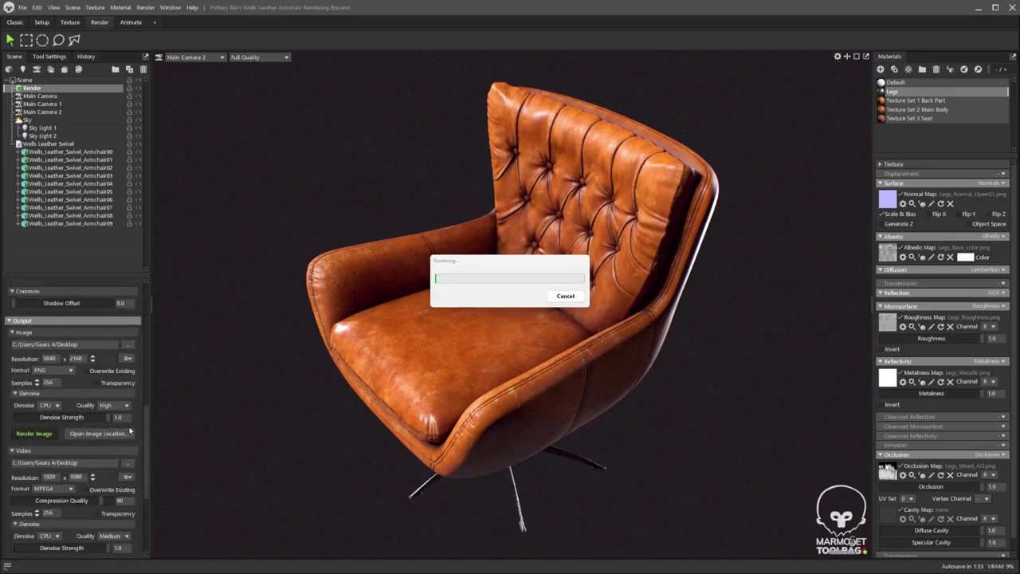
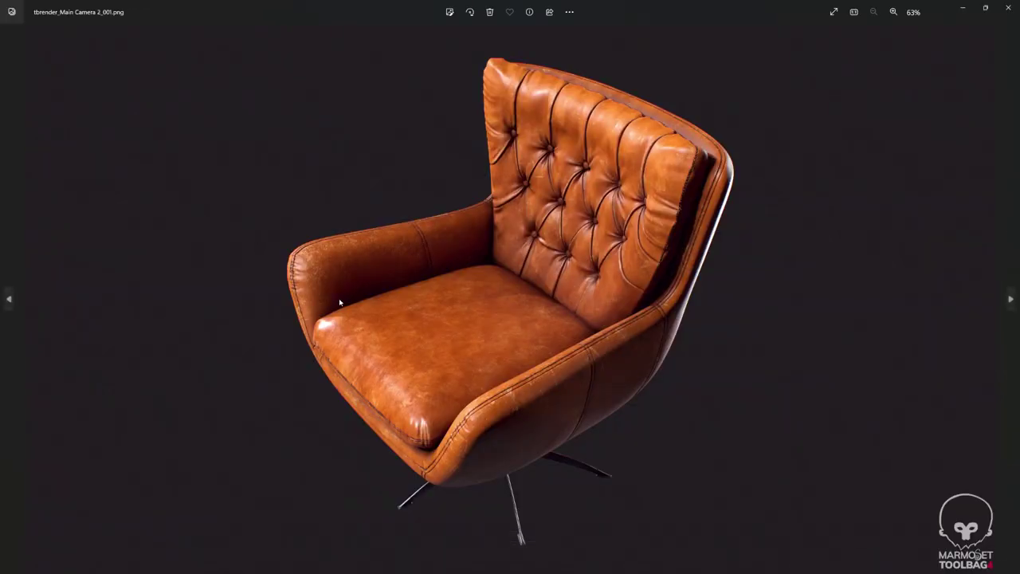
# Compare the two Main Camera 2 renders, with and without ray tracing, in the image viewer and close it.
pyautogui.press('Left')
pyautogui.press('Right')
pyautogui.press('Left')
pyautogui.press('Right')
pyautogui.press('Left')
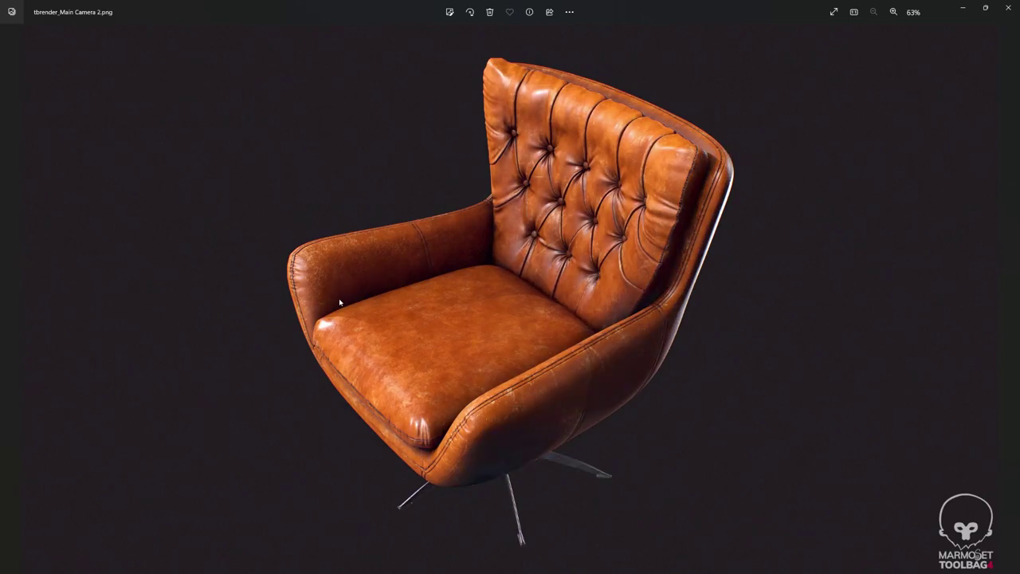
pyautogui.press('Right')
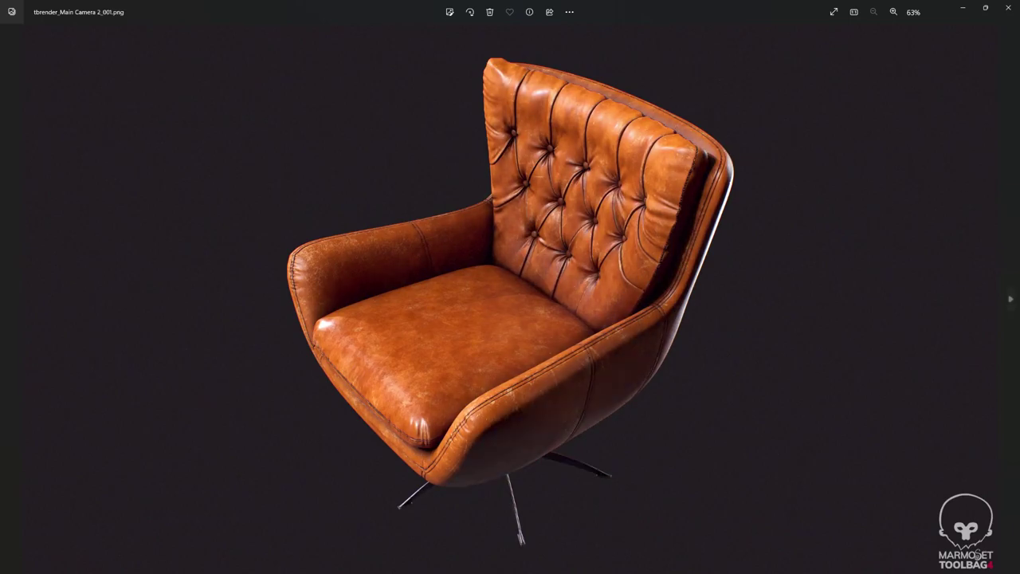
pyautogui.click(1009, 10)
# Examine the metal swivel base up close from a low angle and return to a view of the whole armchair.
pyautogui.keyDown('alt'); pyautogui.moveTo(562, 366); pyautogui.dragTo(663, 333); pyautogui.keyUp('alt')
pyautogui.moveTo(663, 333); pyautogui.dragTo(569, 375)
pyautogui.scroll(4, 567, 377)
pyautogui.moveTo(532, 446); pyautogui.dragTo(518, 272, button='middle')
pyautogui.moveTo(517, 273); pyautogui.dragTo(426, 353)
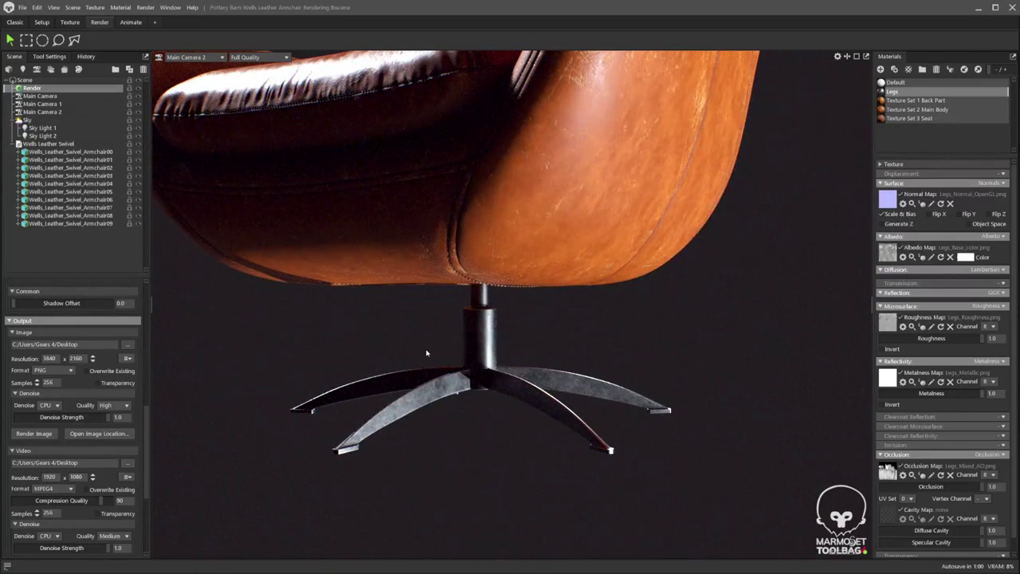
pyautogui.moveTo(487, 354); pyautogui.dragTo(575, 360)
pyautogui.scroll(1, 536, 345)
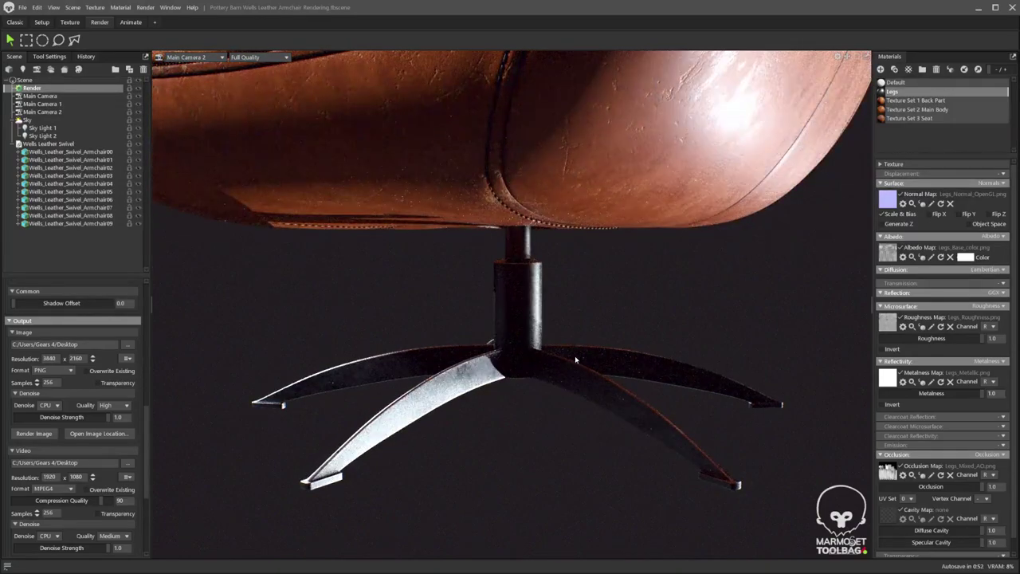
pyautogui.scroll(-5, 575, 360)
pyautogui.scroll(-3, 576, 360)
pyautogui.moveTo(545, 344); pyautogui.dragTo(530, 430, button='middle')
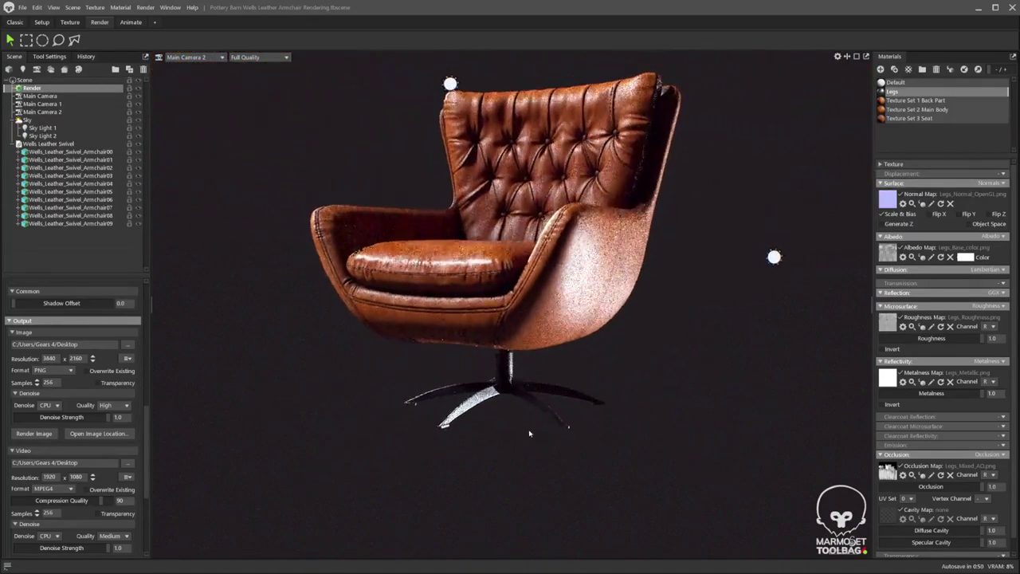
# Select Sky Light 2 with the Translate tool and check both sky lights' placement around the armchair from above.
pyautogui.click(775, 271)
pyautogui.moveTo(732, 263); pyautogui.dragTo(730, 311)
pyautogui.click(441, 75)
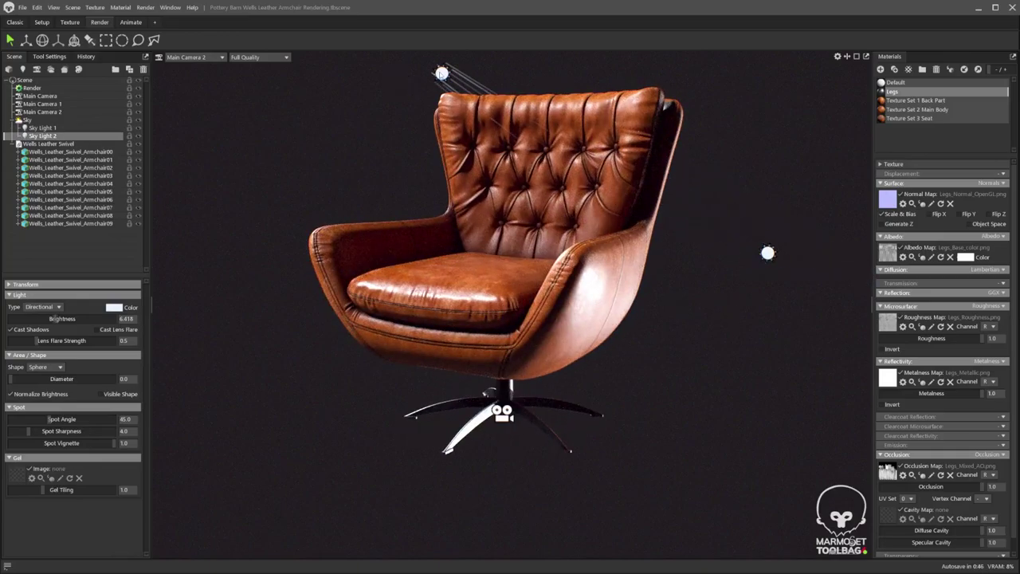
pyautogui.press('w')
pyautogui.moveTo(448, 118); pyautogui.dragTo(521, 199)
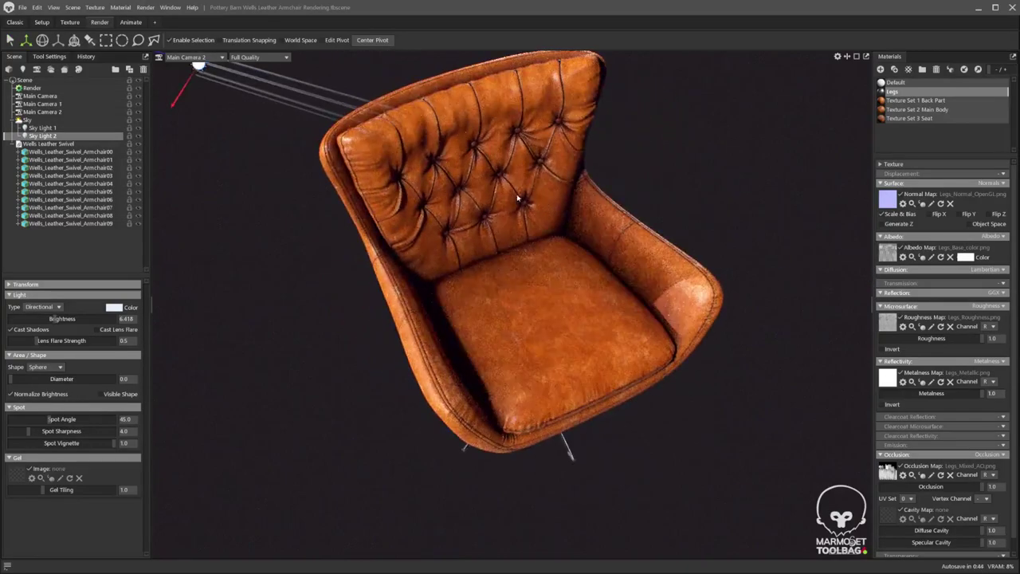
pyautogui.moveTo(294, 191); pyautogui.dragTo(671, 232)
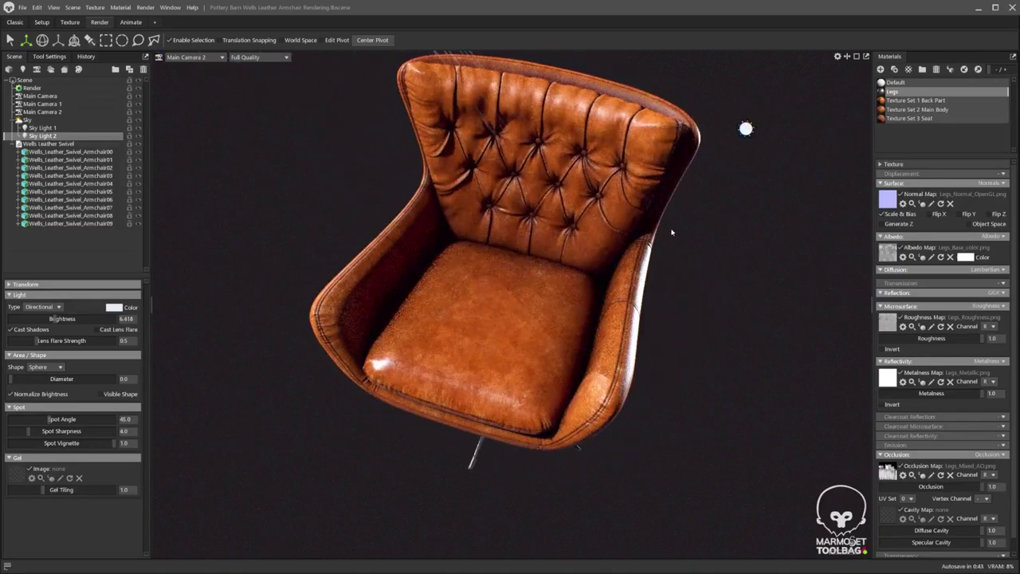
pyautogui.click(745, 129)
pyautogui.moveTo(425, 122); pyautogui.dragTo(394, 132)
pyautogui.click(383, 113)
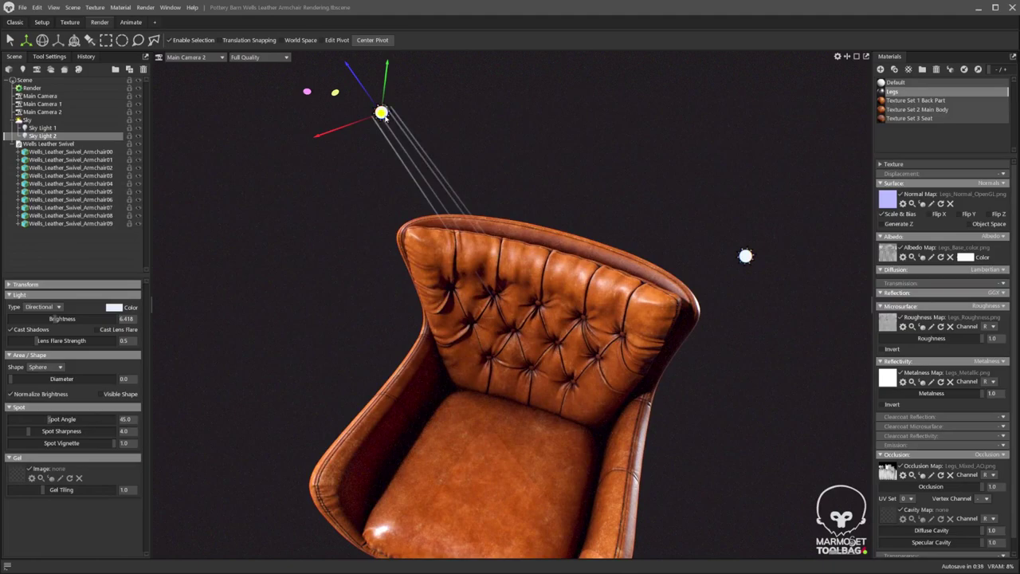
# Move Sky Light 1 from beside the backrest to a position in front of the armchair.
pyautogui.click(745, 255)
pyautogui.moveTo(744, 255); pyautogui.dragTo(440, 236)
pyautogui.scroll(-1, 441, 236)
pyautogui.moveTo(565, 157); pyautogui.dragTo(462, 525)
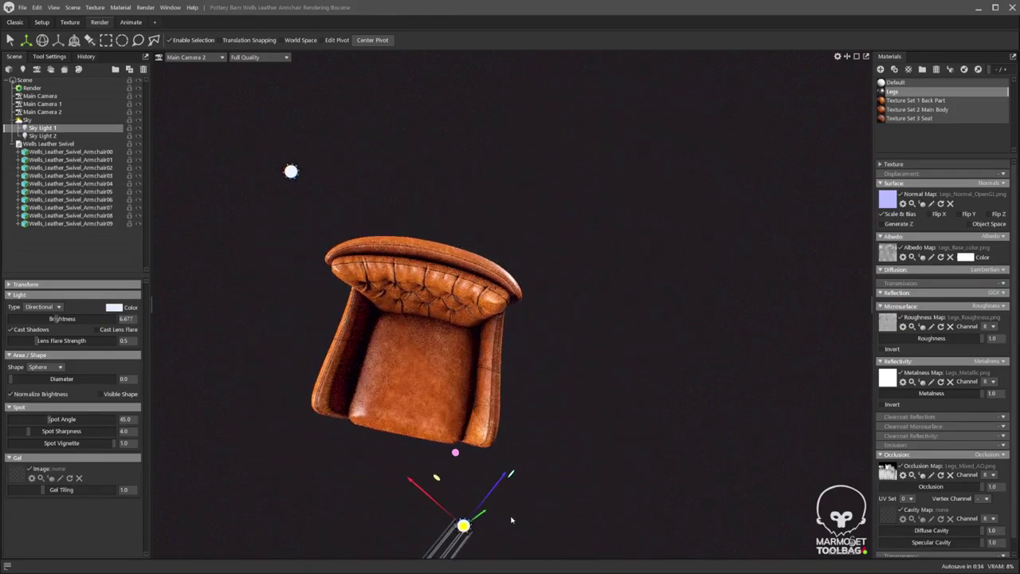
# Rotate Sky Light 1 so its beam points from the front toward the armchair and its base.
pyautogui.moveTo(506, 410); pyautogui.dragTo(491, 305, button='middle')
pyautogui.moveTo(450, 436); pyautogui.dragTo(563, 397)
pyautogui.press('e')
pyautogui.moveTo(581, 445); pyautogui.dragTo(524, 419)
pyautogui.moveTo(608, 485); pyautogui.dragTo(548, 351)
# Frame a low close-up of the metal swivel base and the underside of the seat in Main Camera 2.
pyautogui.scroll(5, 475, 471)
pyautogui.moveTo(436, 420); pyautogui.dragTo(529, 323, button='middle')
pyautogui.scroll(5, 514, 370)
pyautogui.moveTo(457, 437); pyautogui.dragTo(533, 290, button='middle')
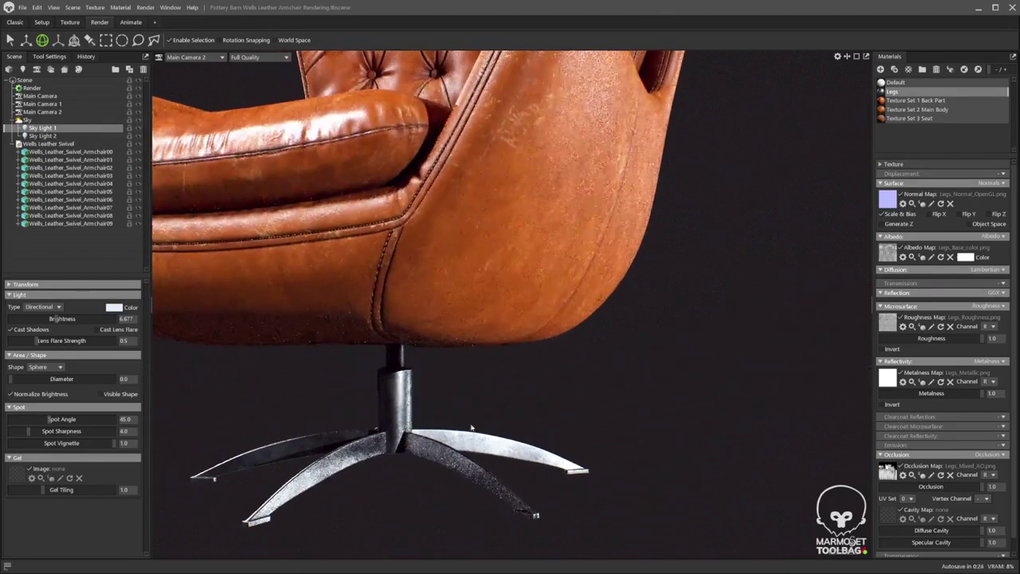
pyautogui.moveTo(532, 291); pyautogui.dragTo(591, 407)
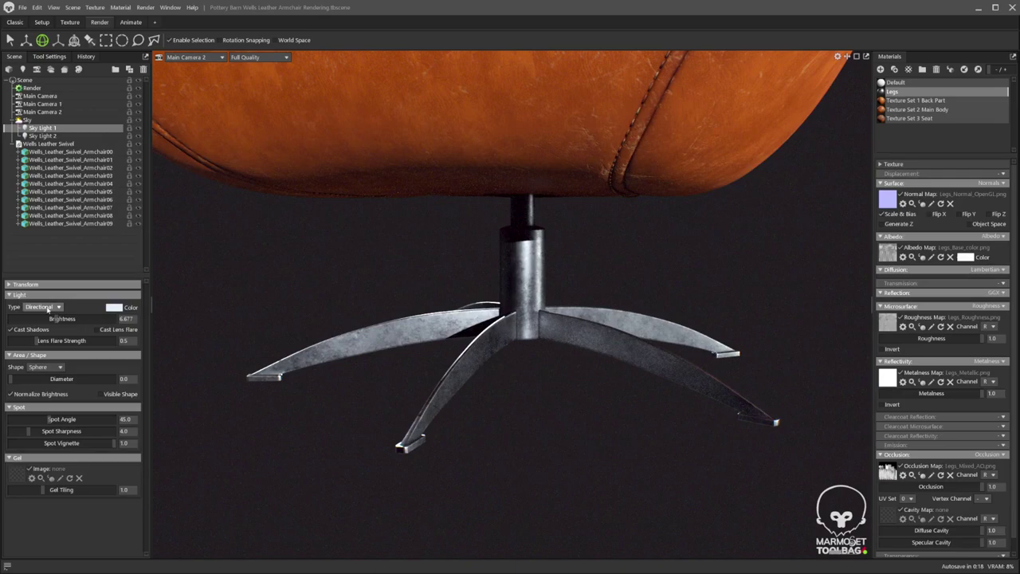
# Turn off ray tracing and rotate the sky lighting around the close-up of the swivel base.
pyautogui.click(30, 87)
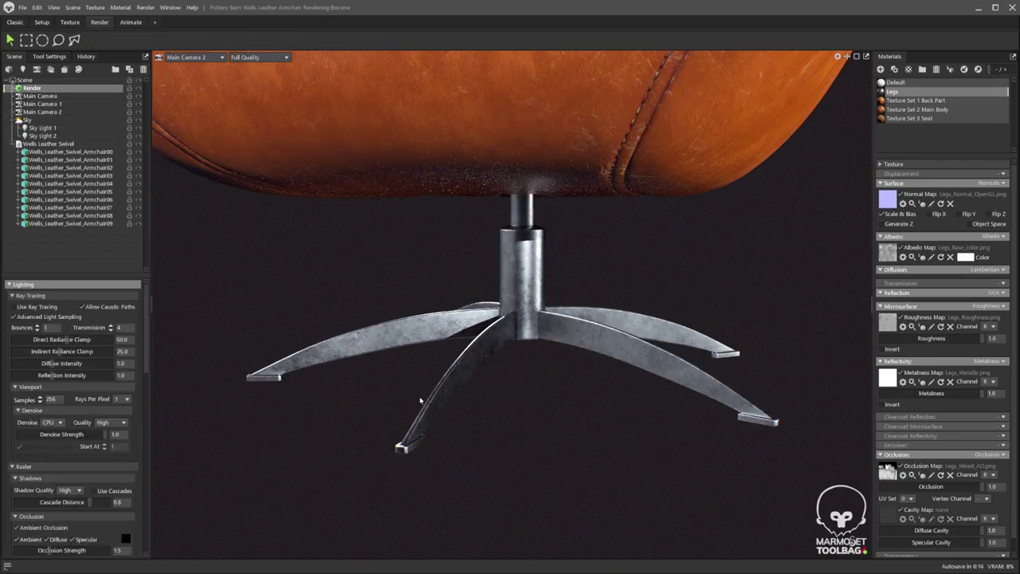
pyautogui.keyDown('shift'); pyautogui.moveTo(640, 435); pyautogui.dragTo(529, 306); pyautogui.keyUp('shift')
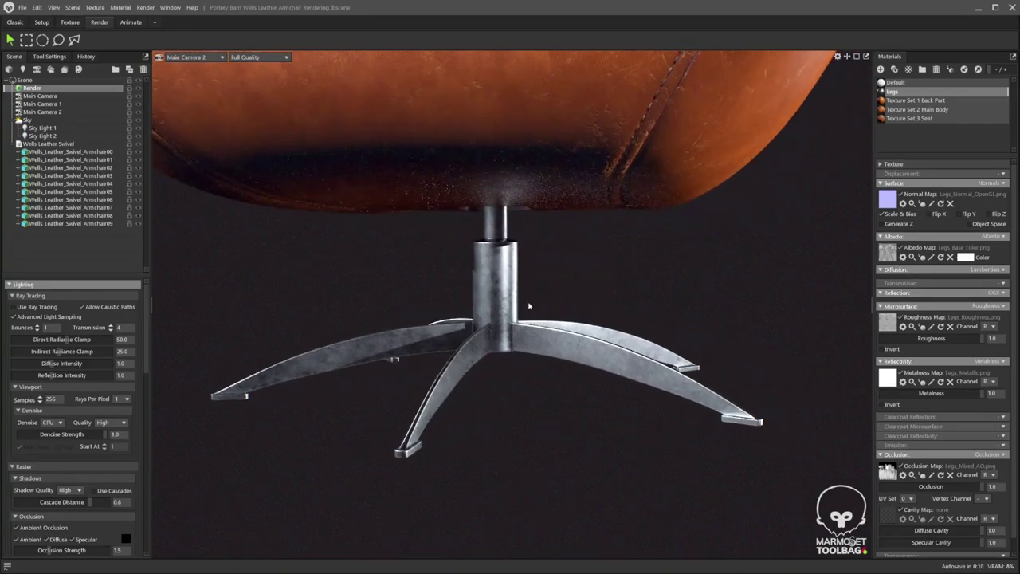
# Rotate the swivel base mesh slightly about its vertical axis and readjust the sky lighting to brighten the seat front.
pyautogui.click(500, 312)
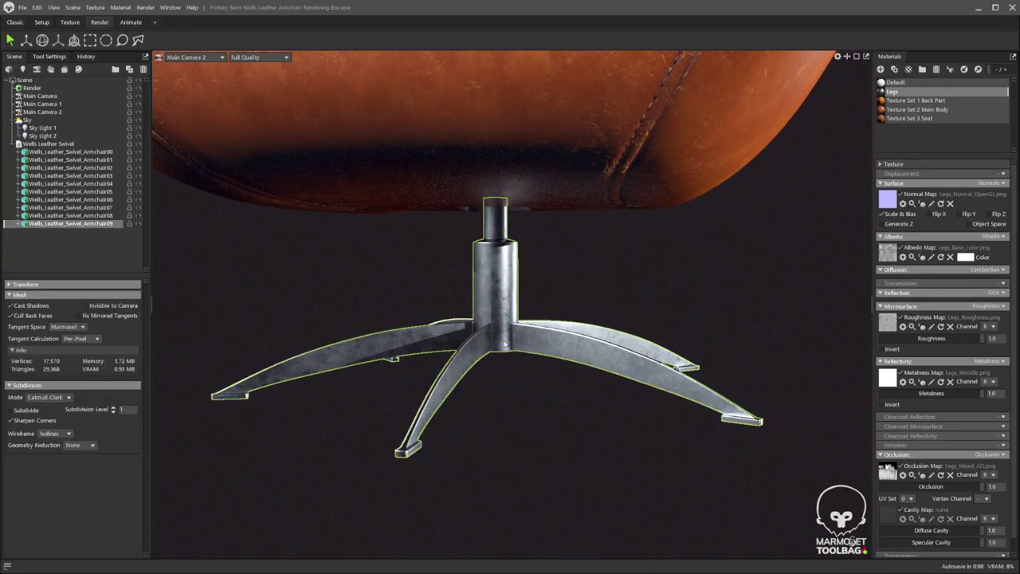
pyautogui.moveTo(495, 317)
pyautogui.mouseDown()
pyautogui.moveTo(570, 317)
pyautogui.moveTo(496, 318)
pyautogui.moveTo(510, 318)
pyautogui.mouseUp()
pyautogui.click(581, 380)
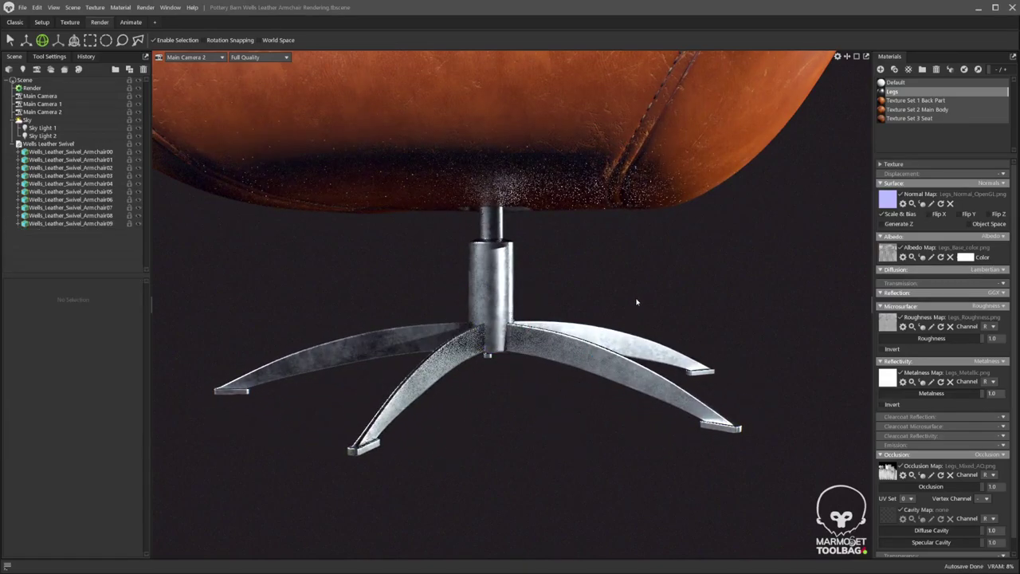
pyautogui.moveTo(618, 304)
pyautogui.keyDown('shift'); pyautogui.mouseDown()
pyautogui.moveTo(742, 296)
pyautogui.moveTo(699, 300)
pyautogui.moveTo(683, 326)
pyautogui.moveTo(690, 305)
pyautogui.moveTo(726, 348)
pyautogui.moveTo(680, 348)
pyautogui.moveTo(666, 373)
pyautogui.moveTo(661, 356)
pyautogui.moveTo(640, 353)
pyautogui.moveTo(649, 355)
pyautogui.mouseUp(); pyautogui.keyUp('shift')
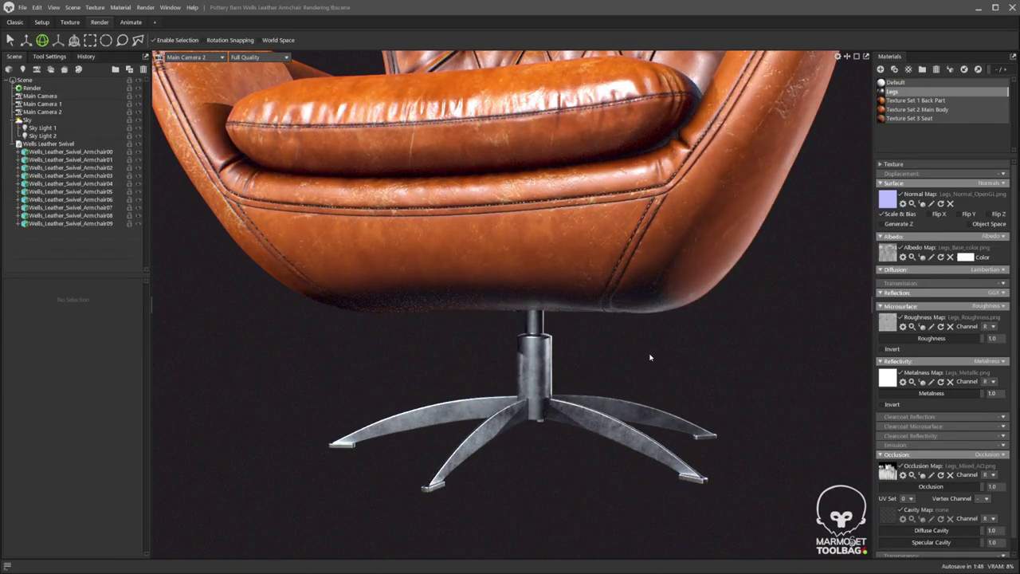
# Rotate the swivel base mesh about 23 degrees around its vertical axis so one leg points toward the camera.
pyautogui.moveTo(650, 358); pyautogui.dragTo(500, 335)
pyautogui.click(522, 341)
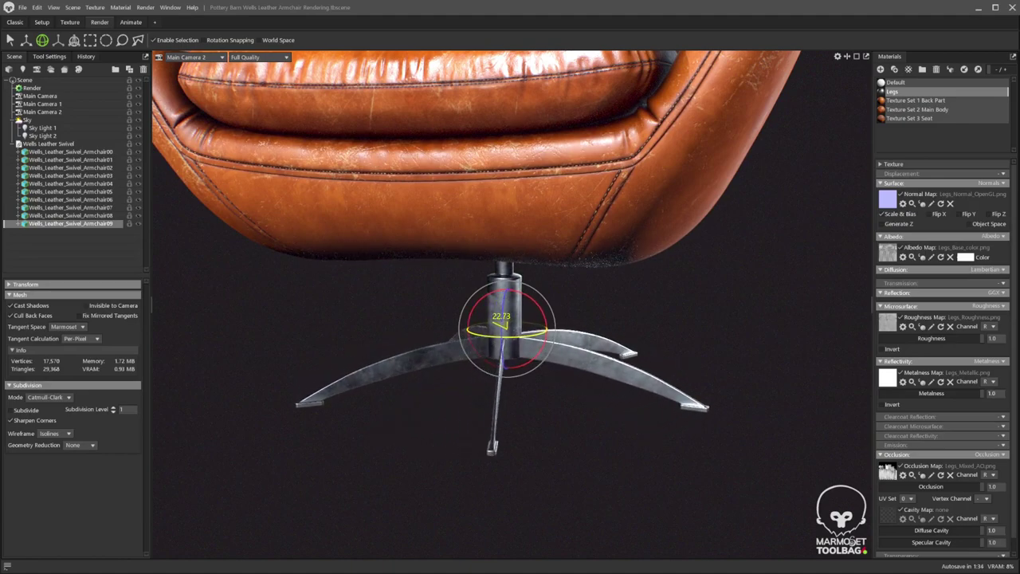
pyautogui.click(579, 394)
pyautogui.moveTo(579, 393); pyautogui.dragTo(567, 423)
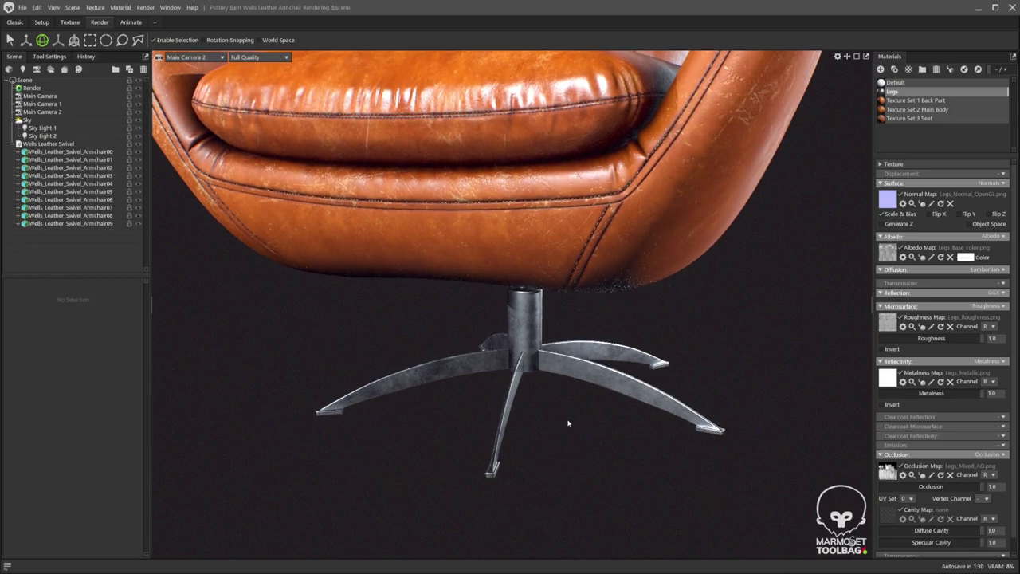
# Render the close-up of the swivel base and lower seat from Main Camera 2 as a still image.
pyautogui.click(32, 87)
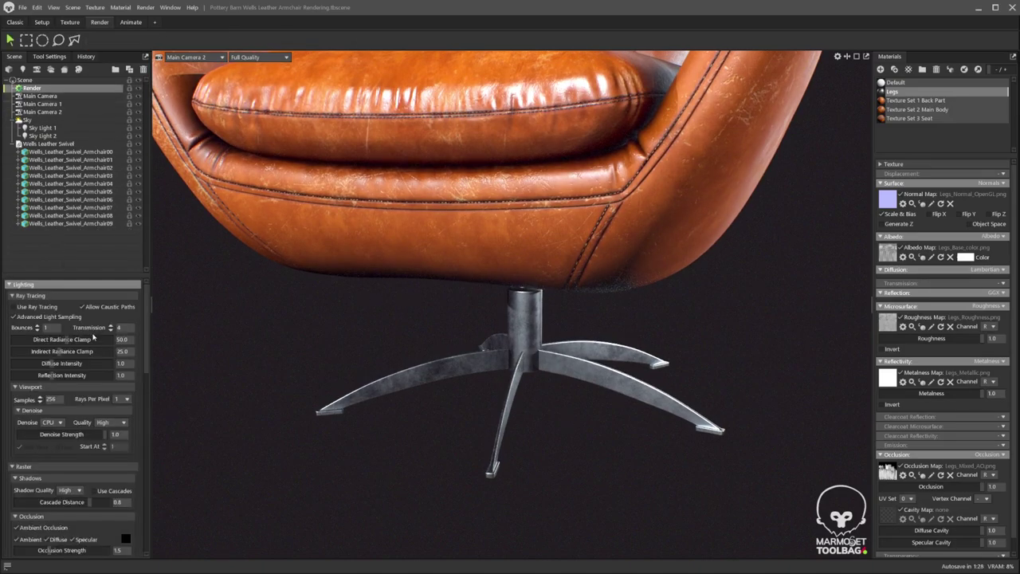
pyautogui.moveTo(147, 329); pyautogui.dragTo(153, 524)
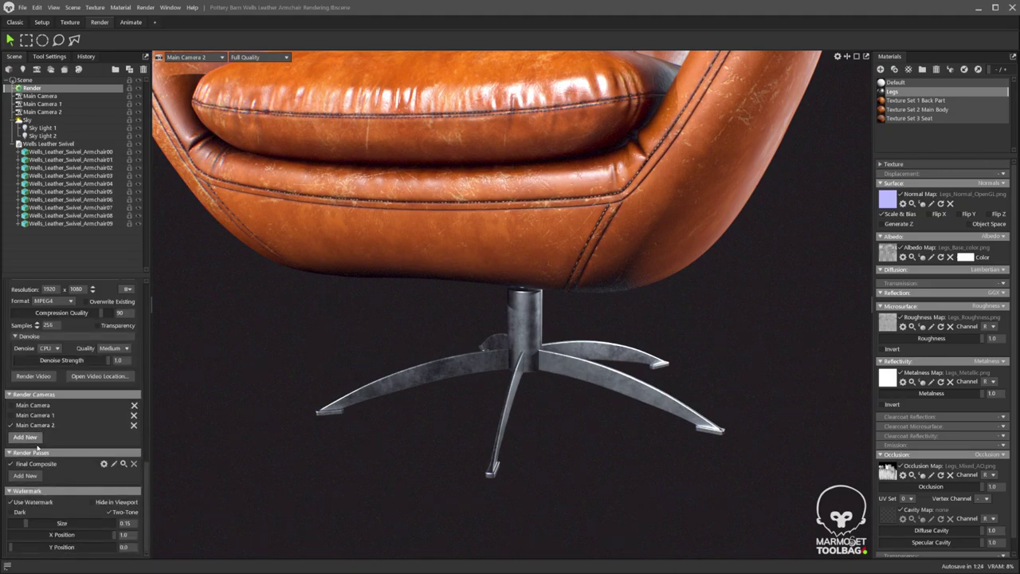
pyautogui.scroll(3, 48, 342)
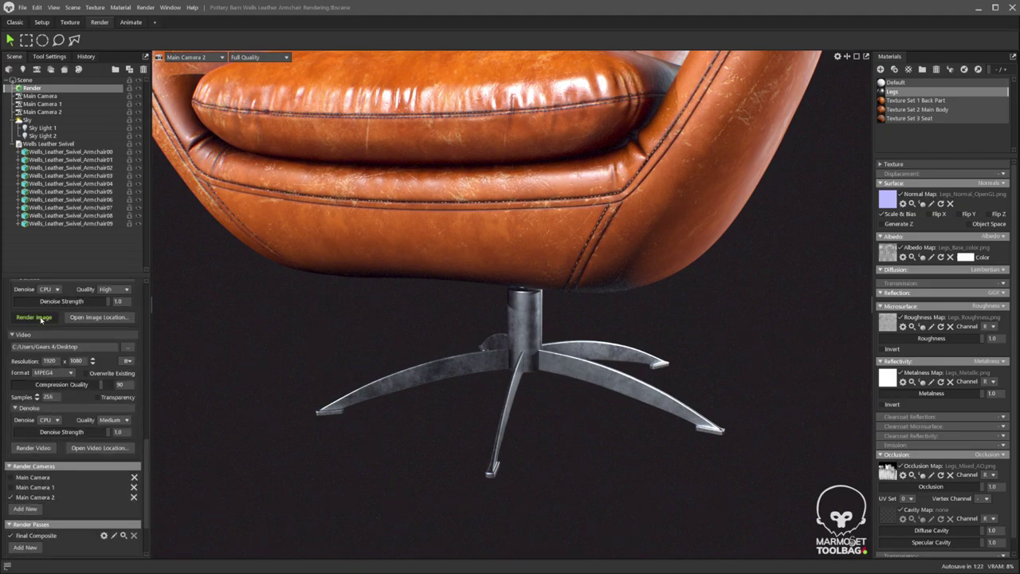
pyautogui.click(34, 317)
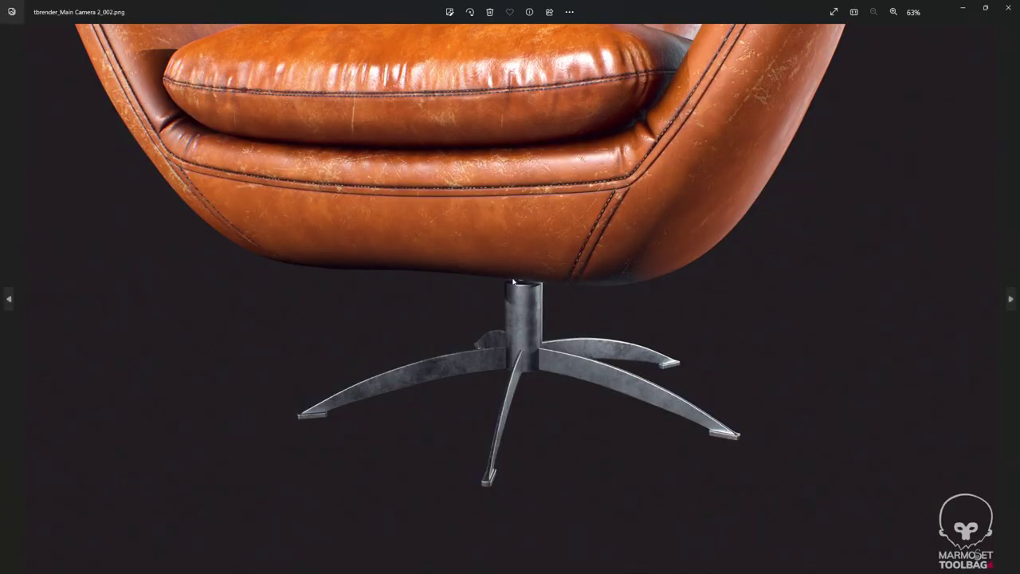
# Close the rendered close-up and reframe Main Camera 2 so the whole armchair is visible from a front three-quarter angle.
pyautogui.click(1016, 9)
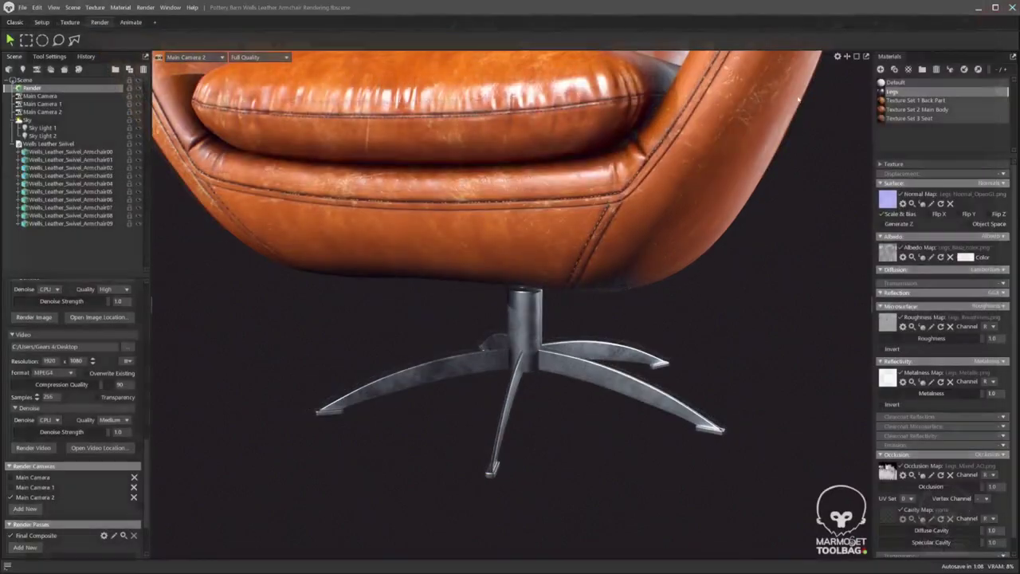
pyautogui.scroll(-5, 514, 235)
pyautogui.moveTo(514, 236); pyautogui.dragTo(492, 322, button='middle')
pyautogui.scroll(-3, 494, 322)
pyautogui.moveTo(505, 323); pyautogui.dragTo(475, 313)
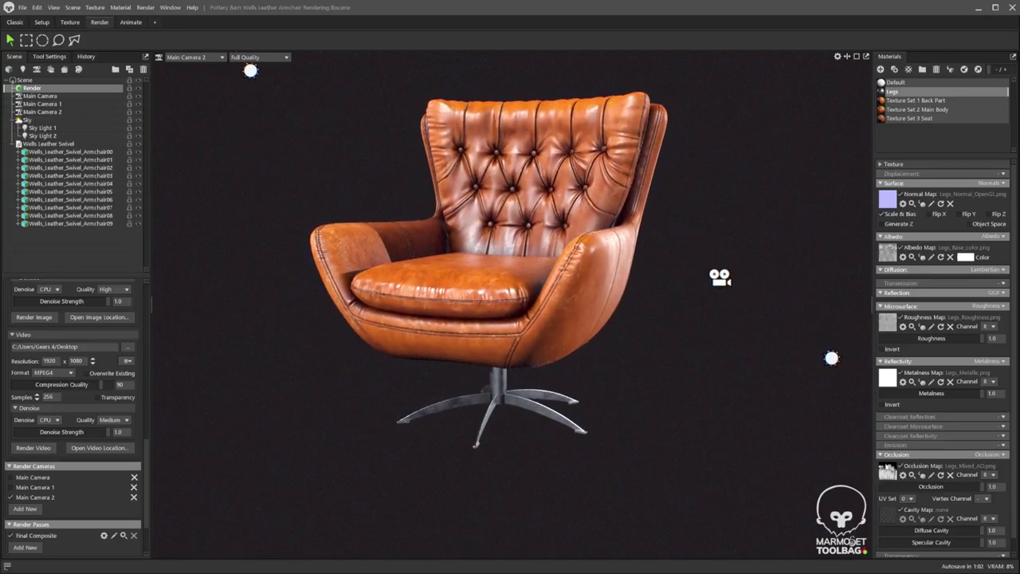
# Add a turntable object that contains the Wells Leather Swivel model, adjusting the sky lighting and framing slightly.
pyautogui.click(13, 143)
pyautogui.click(48, 143)
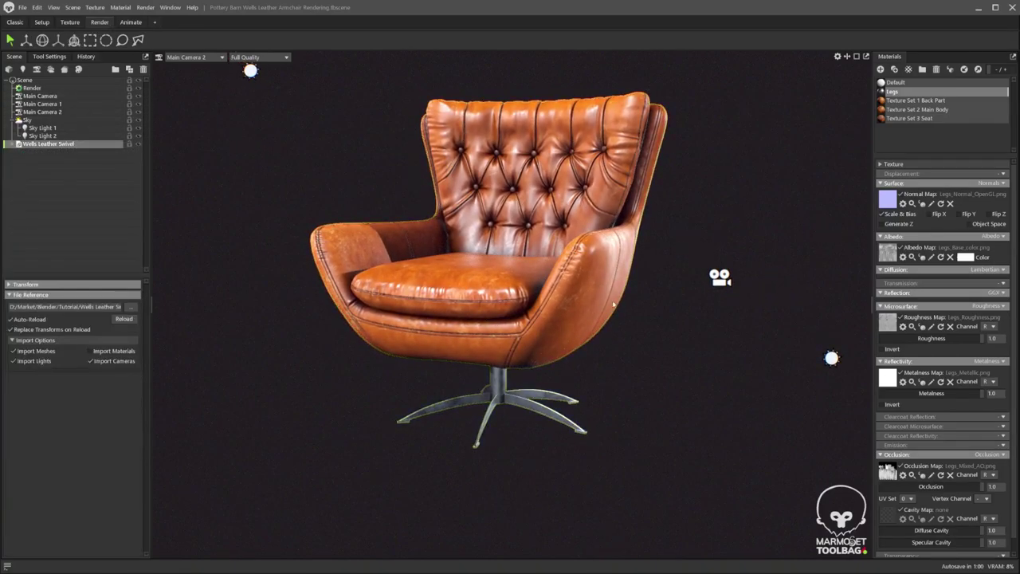
pyautogui.moveTo(695, 338)
pyautogui.keyDown('shift'); pyautogui.mouseDown()
pyautogui.moveTo(664, 337)
pyautogui.moveTo(689, 336)
pyautogui.mouseUp(); pyautogui.keyUp('shift')
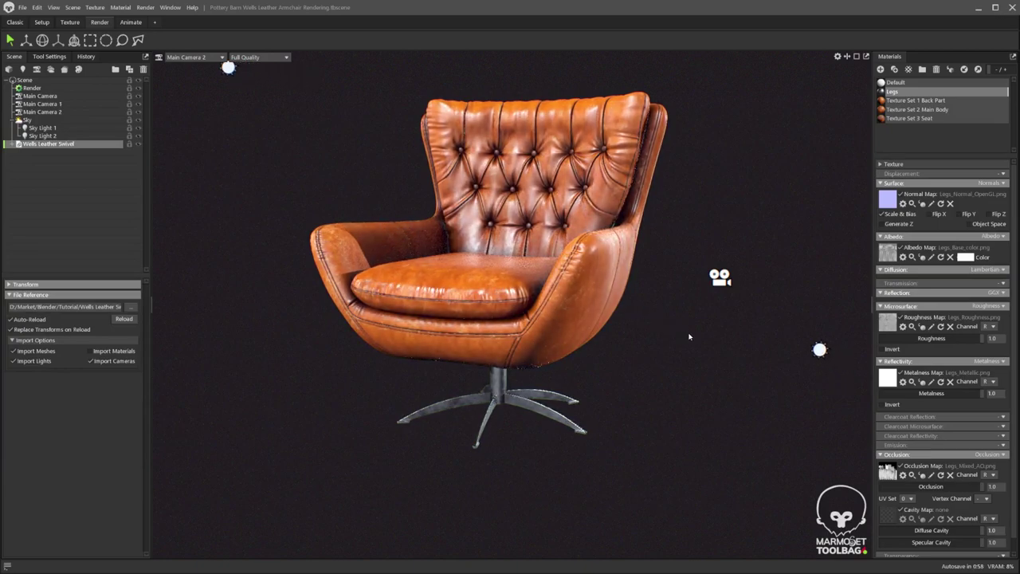
pyautogui.moveTo(410, 214); pyautogui.dragTo(390, 240, button='middle')
pyautogui.scroll(2, 389, 240)
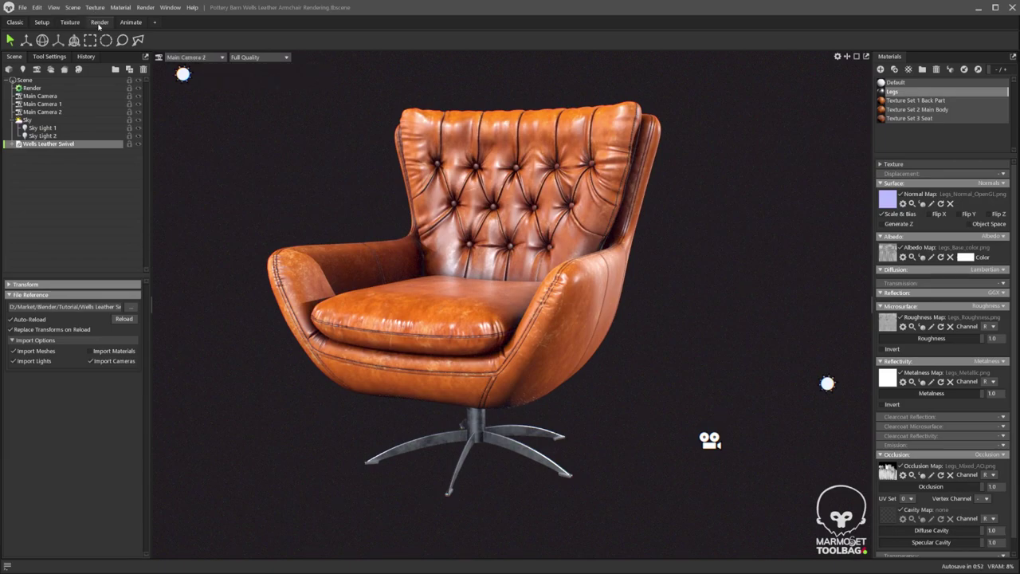
pyautogui.click(79, 8)
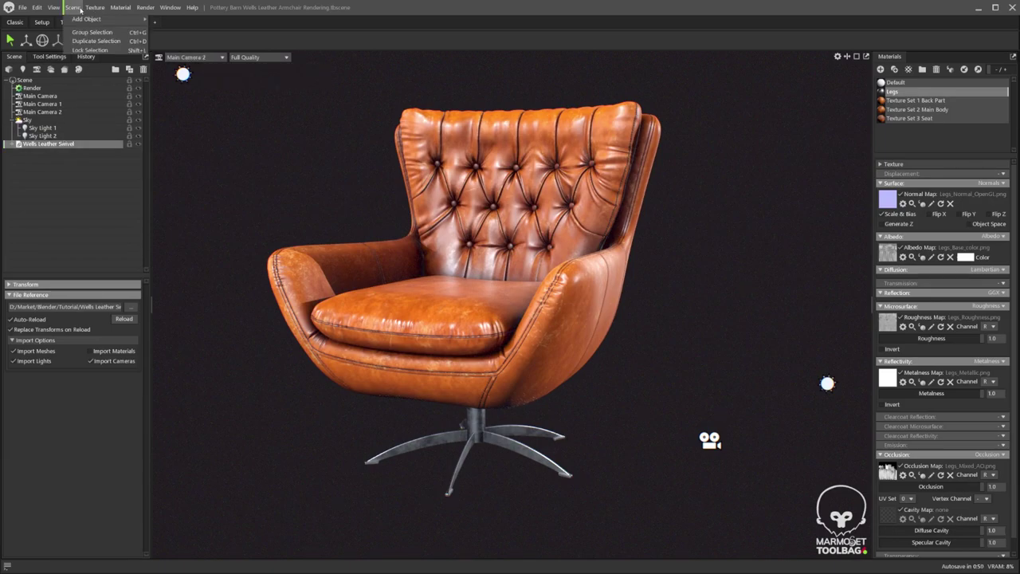
pyautogui.moveTo(81, 19)
pyautogui.click(171, 27)
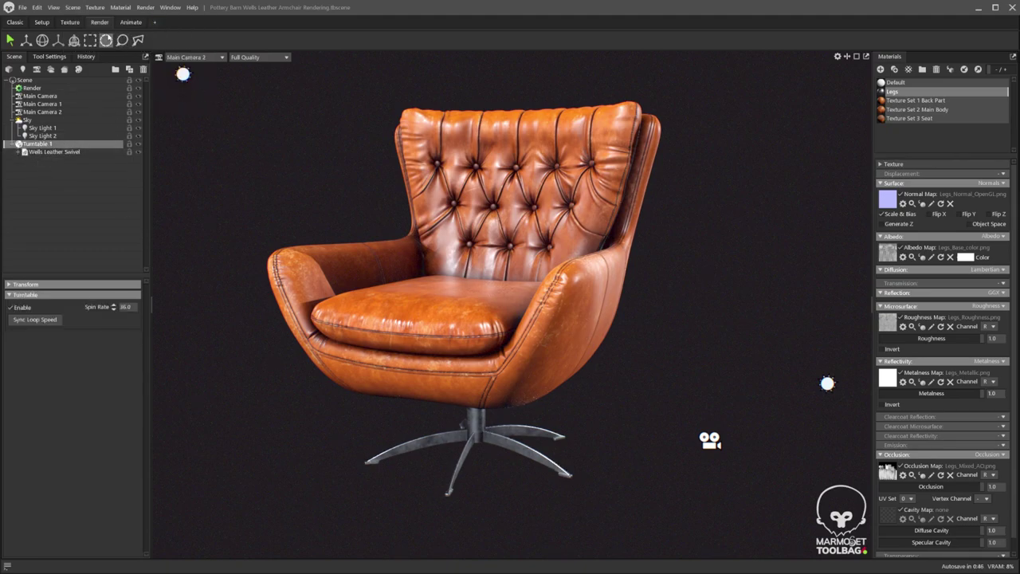
# Preview the armchair's turntable spin in the animation timeline, rewind to the first frame and return to the render workspace.
pyautogui.click(121, 23)
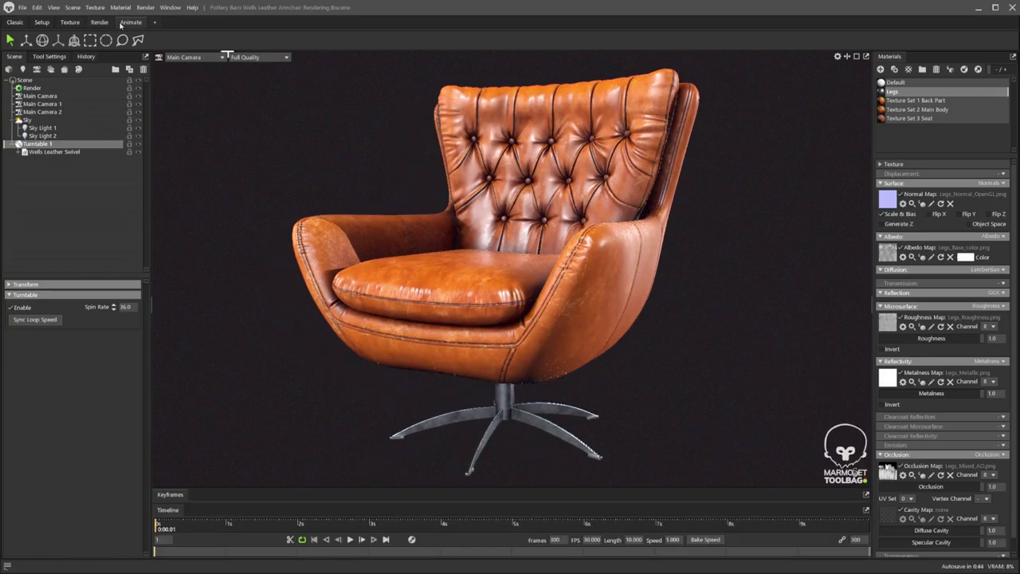
pyautogui.click(351, 540)
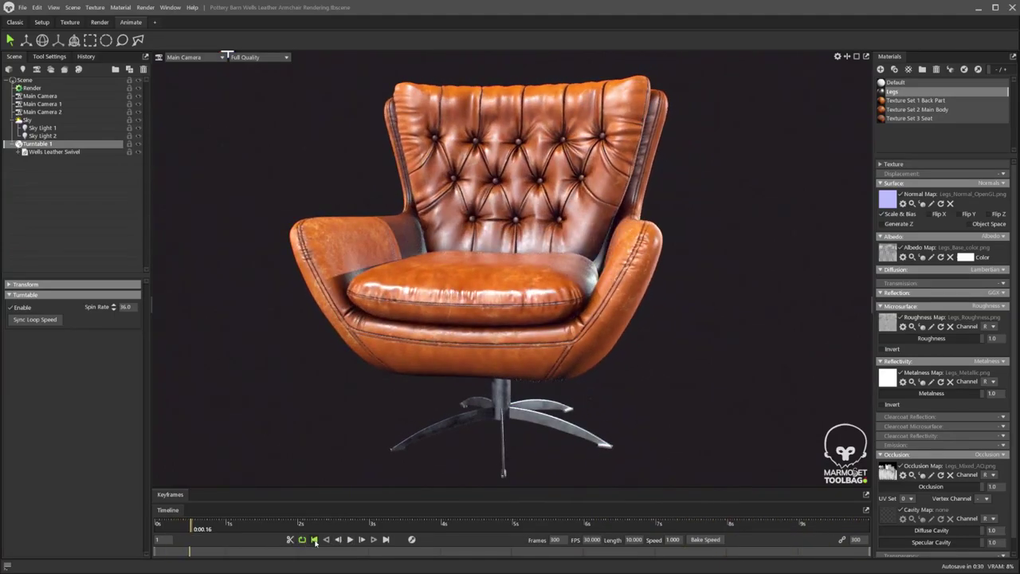
pyautogui.click(314, 540)
pyautogui.click(99, 23)
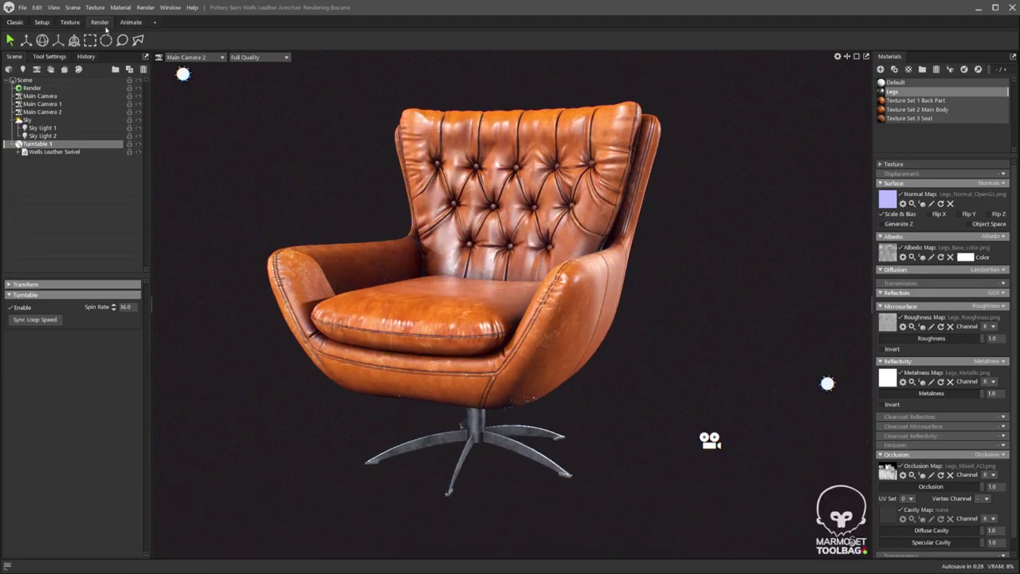
# Enable Ray Traced depth of field in Main Camera 2's focus settings.
pyautogui.click(41, 112)
pyautogui.scroll(-2, 74, 382)
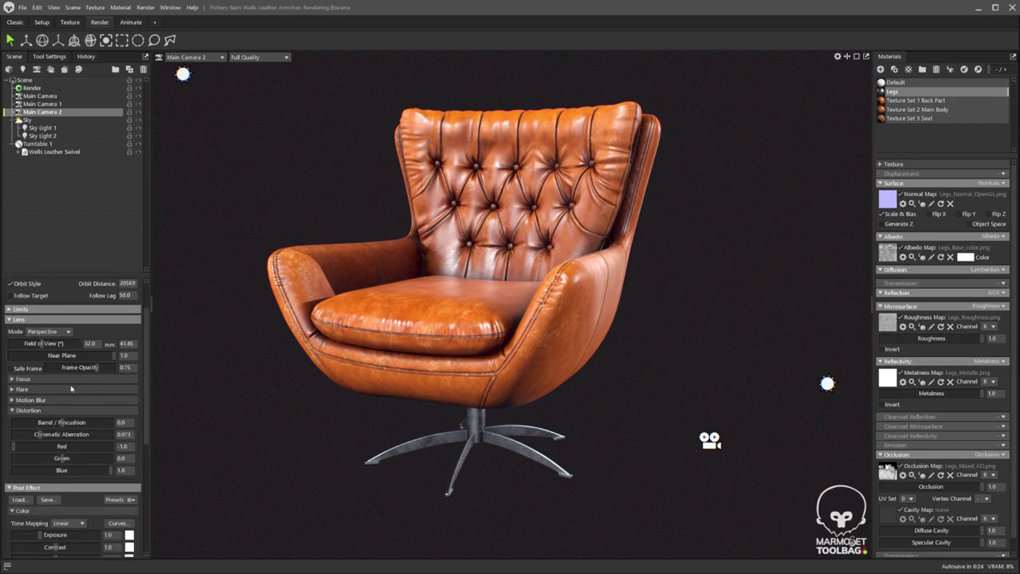
pyautogui.scroll(-4, 70, 422)
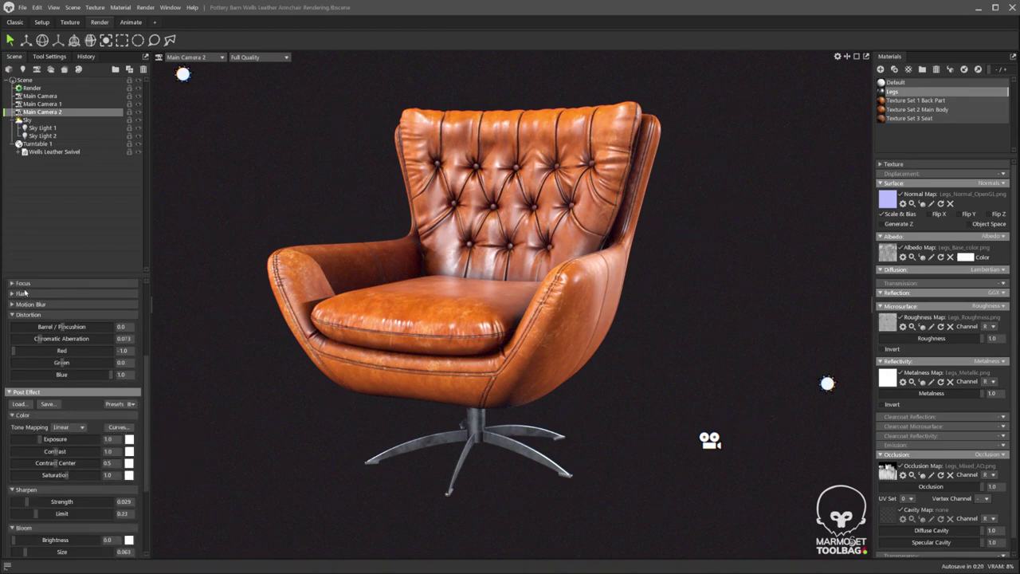
pyautogui.click(23, 283)
pyautogui.scroll(1, 28, 310)
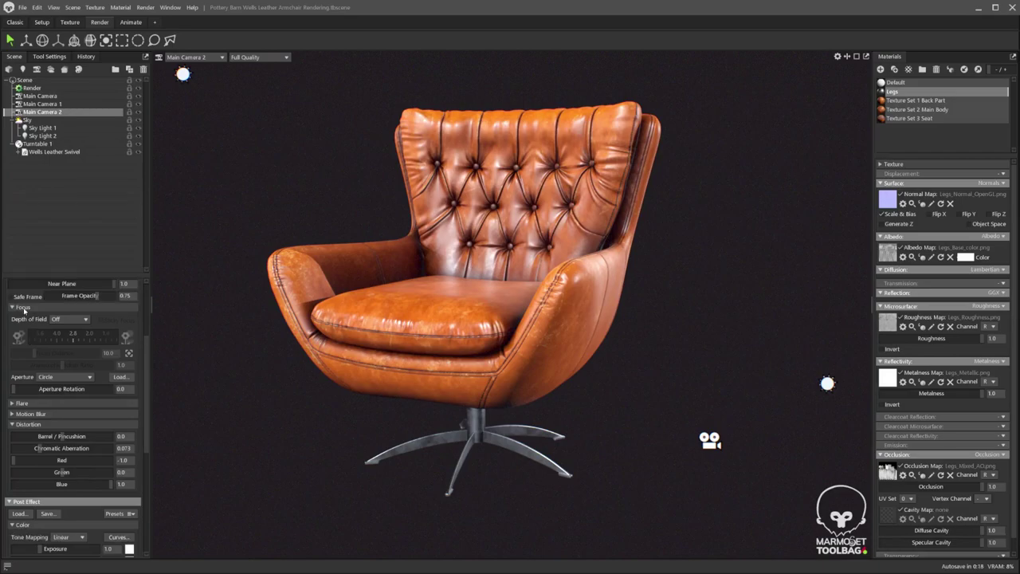
pyautogui.click(67, 345)
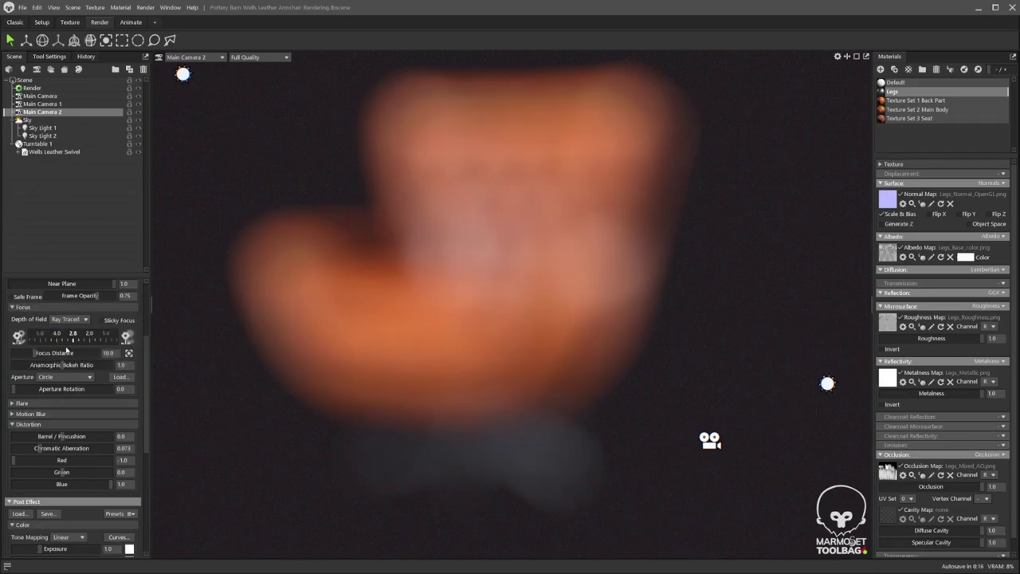
# Try ray tracing with the depth of field blur, switching it on and off in the render settings.
pyautogui.scroll(5, 111, 366)
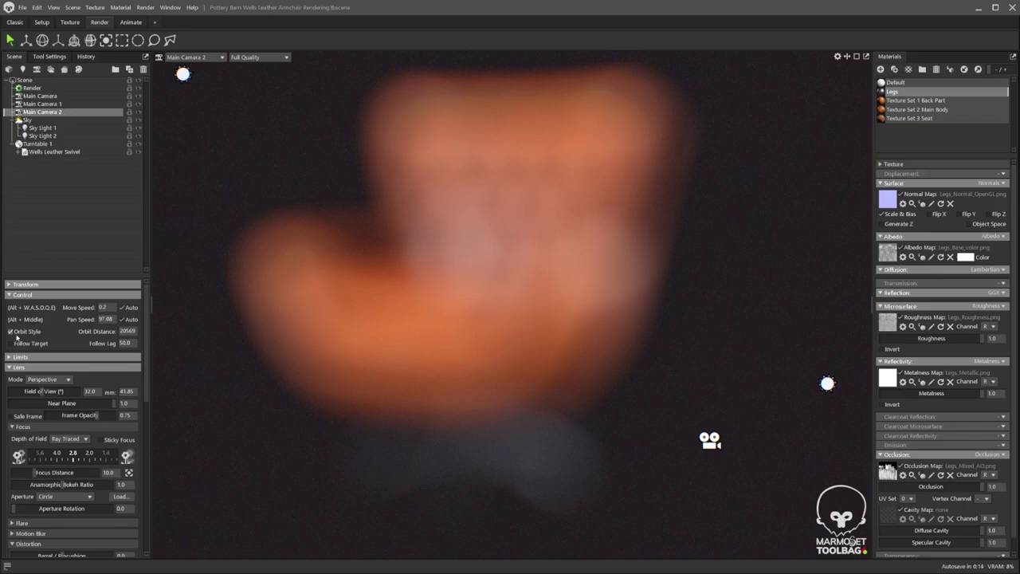
pyautogui.click(32, 87)
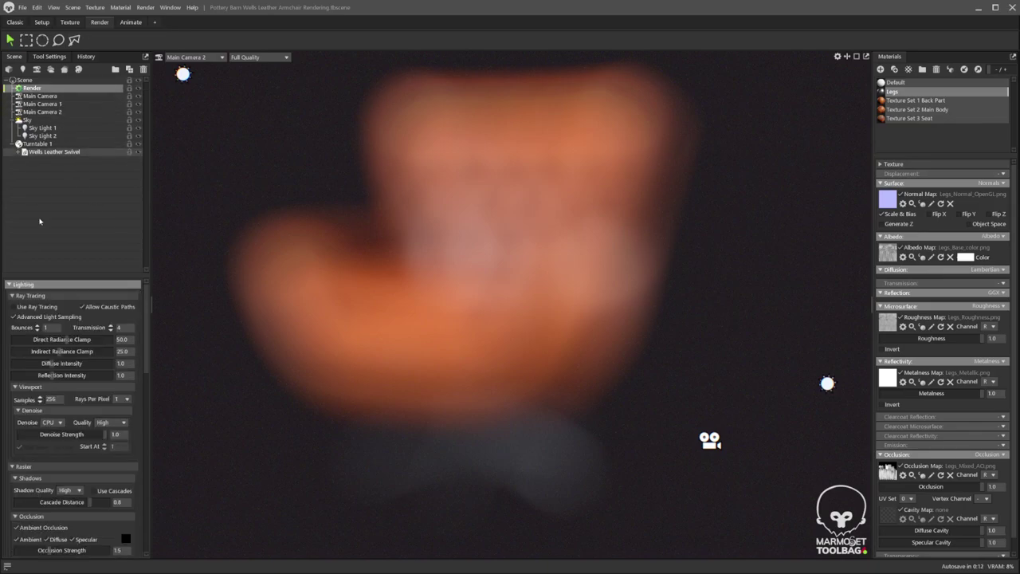
pyautogui.click(15, 307)
pyautogui.click(15, 307)
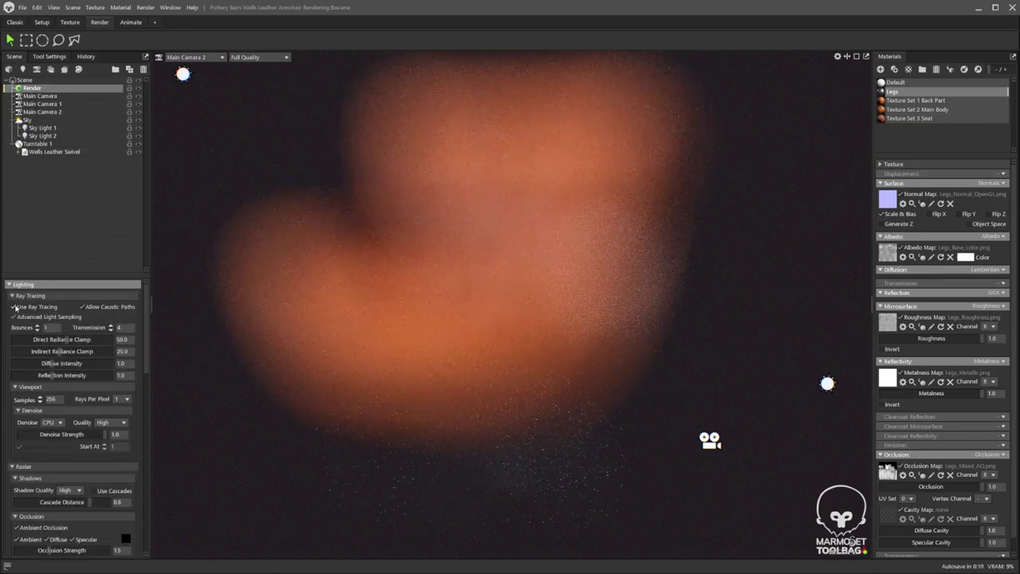
# Focus Main Camera 2 on the armchair and frame its seat and backrest more closely from the front.
pyautogui.click(48, 113)
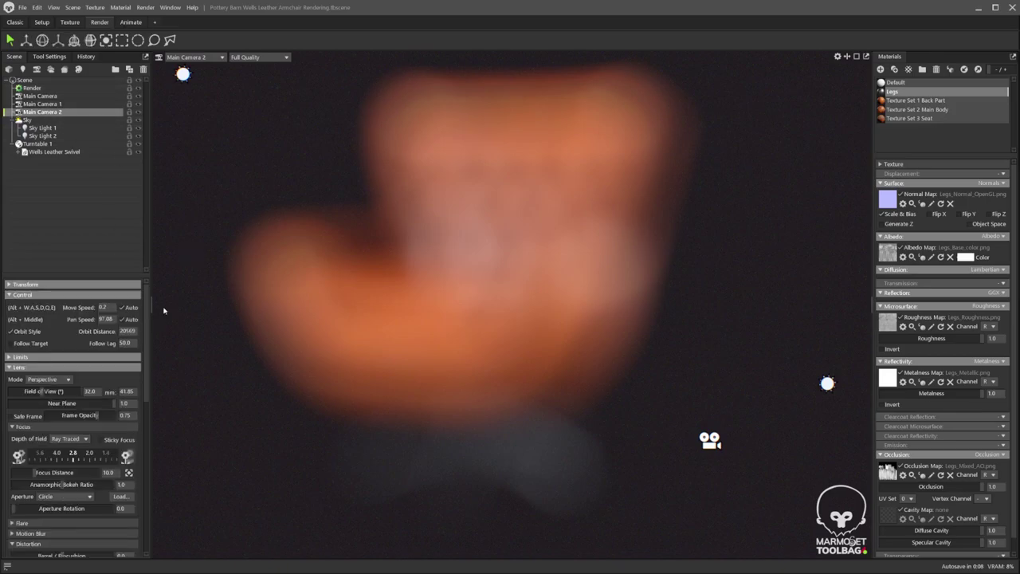
pyautogui.click(439, 346)
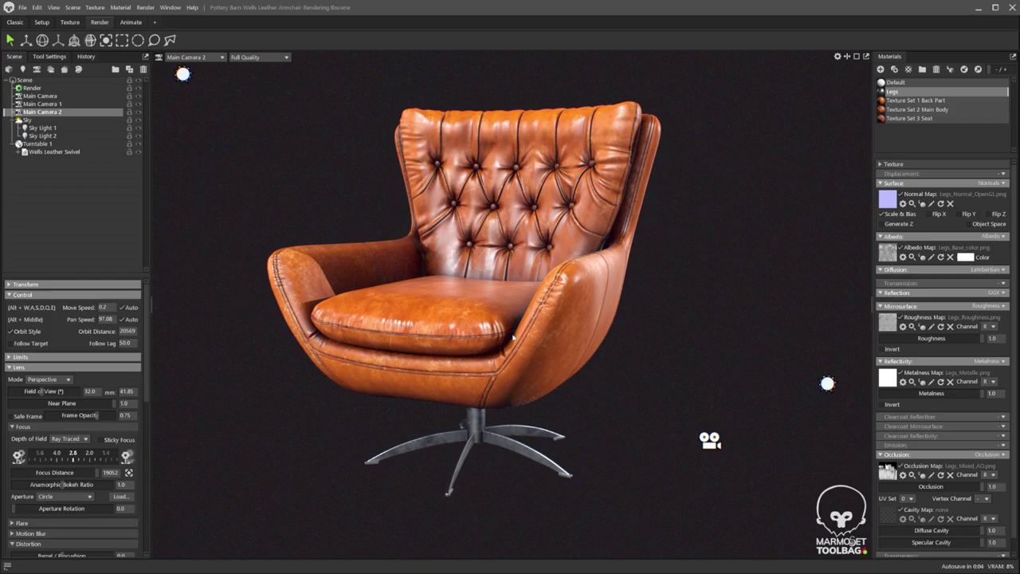
pyautogui.scroll(6, 513, 338)
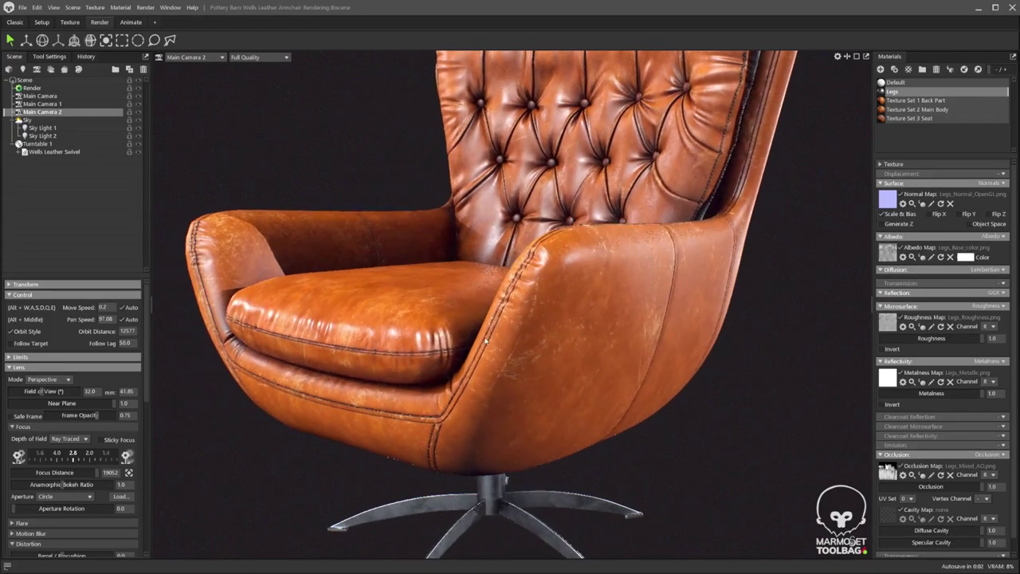
pyautogui.moveTo(487, 341); pyautogui.dragTo(639, 381)
pyautogui.keyDown('alt'); pyautogui.moveTo(639, 380); pyautogui.dragTo(583, 304, button='middle'); pyautogui.keyUp('alt')
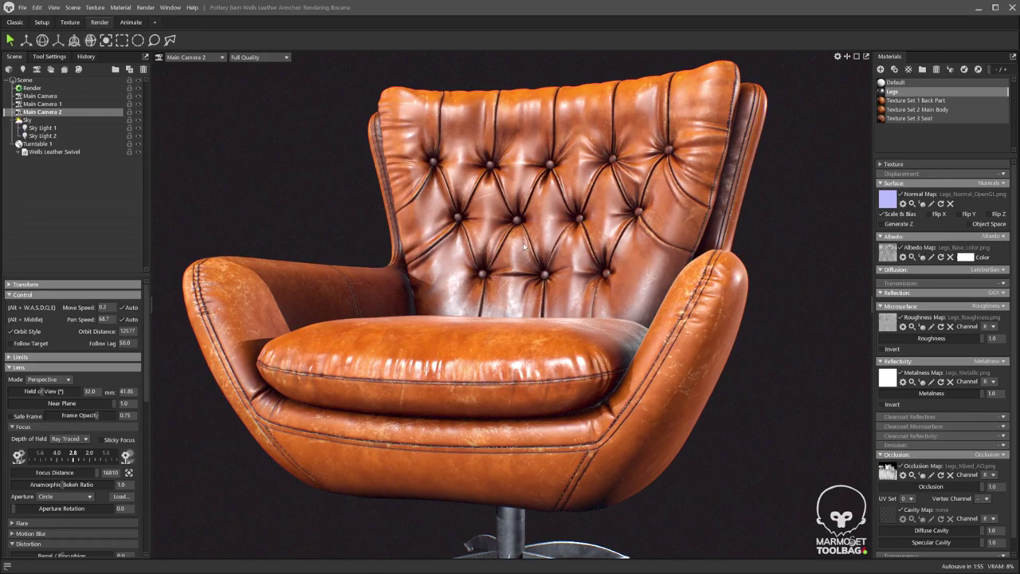
# Try different f-stop values for Main Camera 2's depth of field, ending at about 362.
pyautogui.moveTo(75, 459); pyautogui.dragTo(62, 461)
pyautogui.moveTo(98, 462); pyautogui.dragTo(20, 455)
pyautogui.moveTo(112, 457); pyautogui.dragTo(18, 455)
pyautogui.moveTo(95, 461); pyautogui.dragTo(162, 465)
pyautogui.moveTo(44, 458); pyautogui.dragTo(144, 469)
# Turn on ray tracing in the render settings.
pyautogui.click(32, 88)
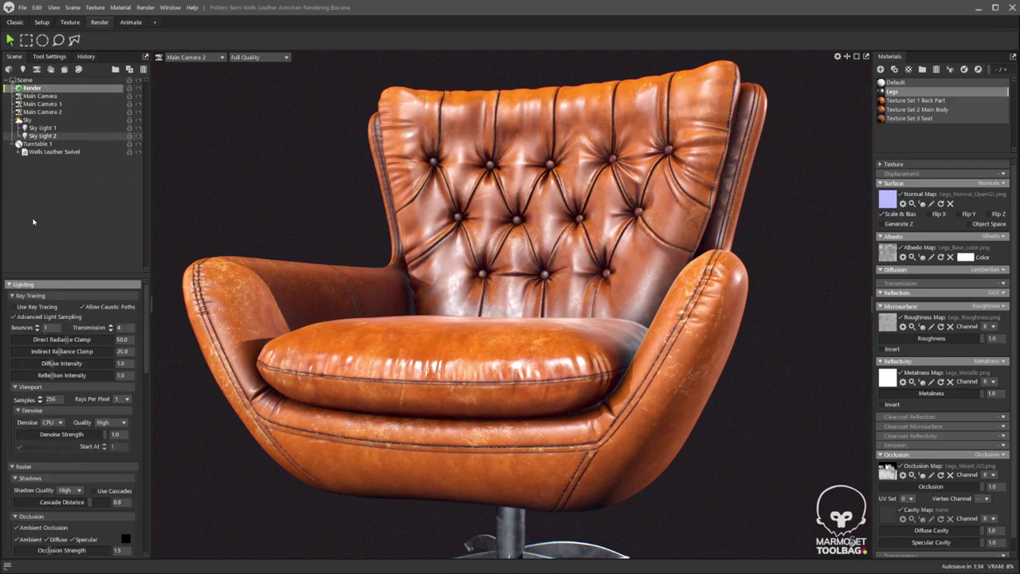
pyautogui.click(14, 306)
pyautogui.click(16, 308)
pyautogui.click(16, 308)
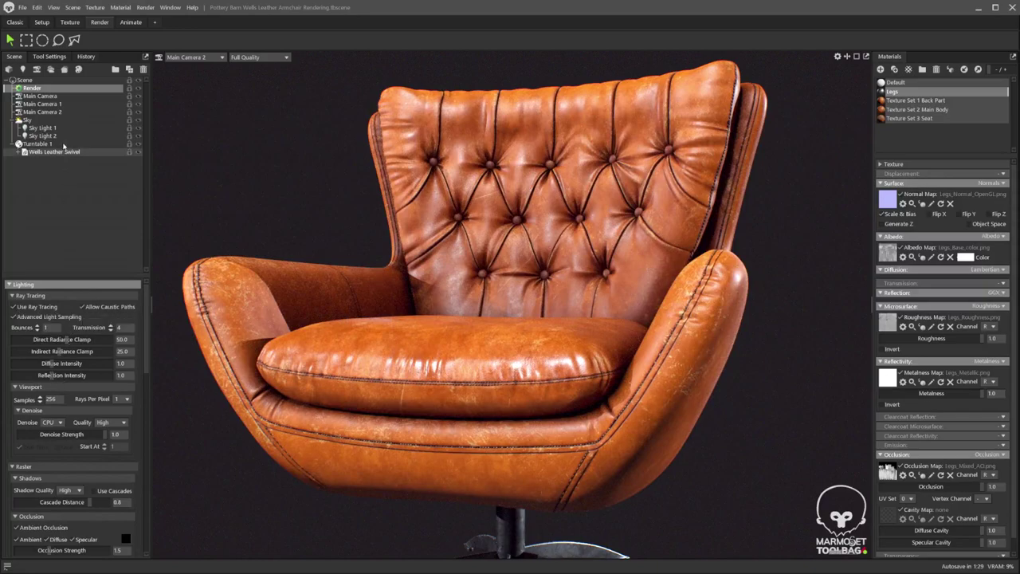
# Set Main Camera 2's f-stop to about 2.8 and reframe the view to show the whole armchair.
pyautogui.click(42, 111)
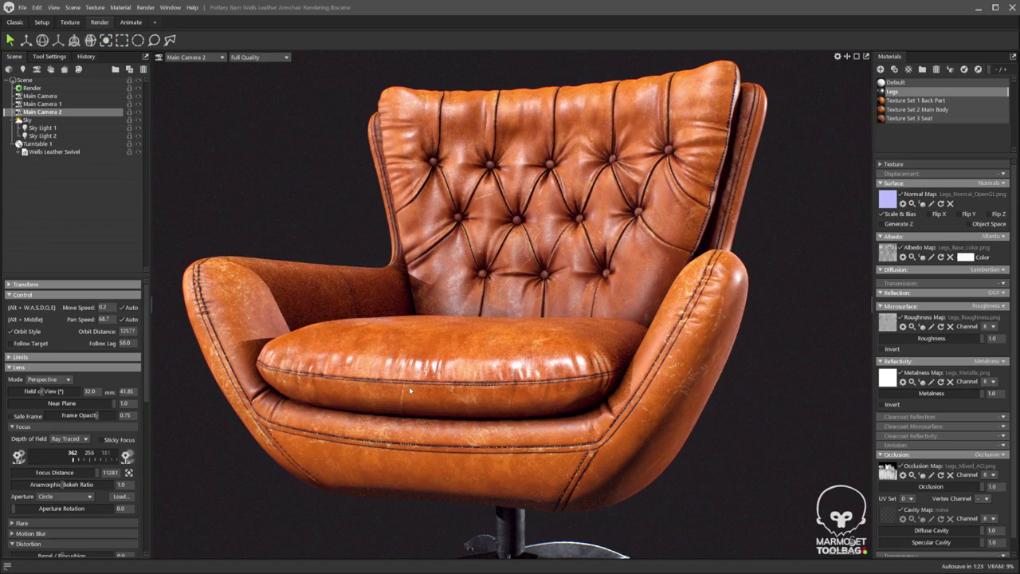
pyautogui.hotkey('ctrl', 'z')
pyautogui.moveTo(98, 454); pyautogui.dragTo(52, 463)
pyautogui.moveTo(471, 400)
pyautogui.mouseDown()
pyautogui.moveTo(433, 409)
pyautogui.moveTo(471, 409)
pyautogui.mouseUp()
pyautogui.scroll(-7, 431, 414)
pyautogui.scroll(3, 472, 410)
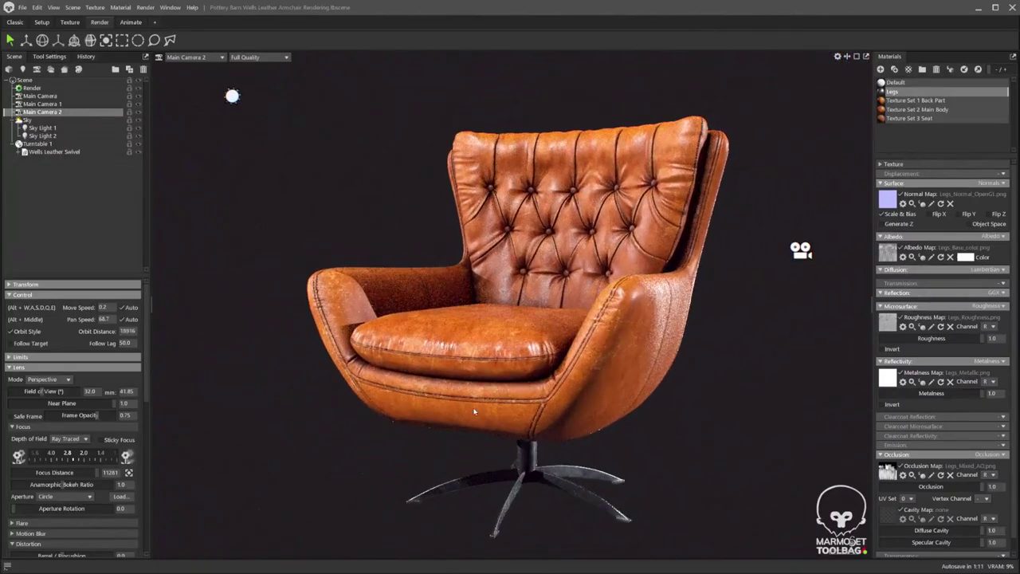
pyautogui.moveTo(474, 409); pyautogui.dragTo(377, 389, button='middle')
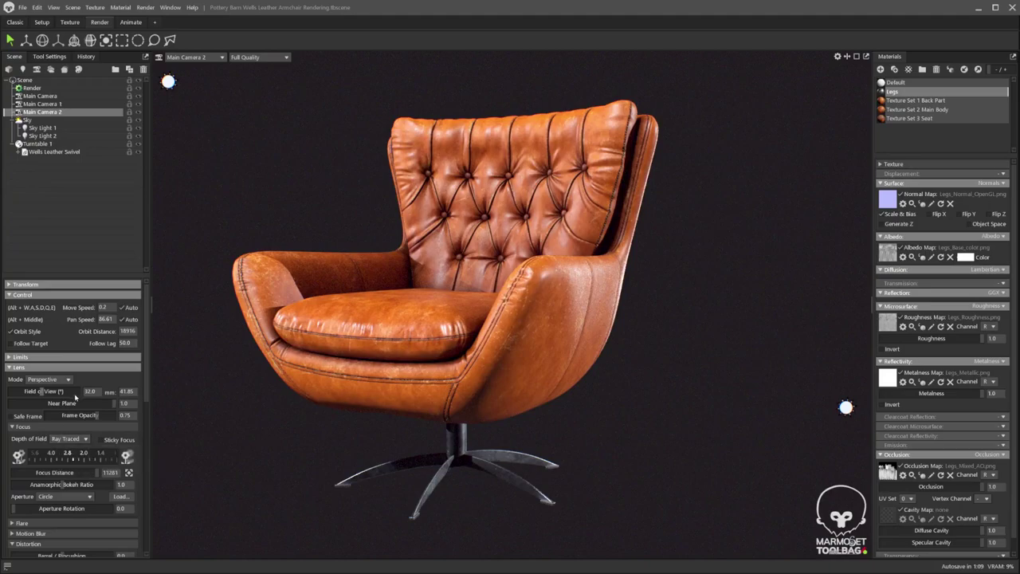
# Try the Post Effect depth of field mode on Main Camera 2 and switch back to Ray Traced.
pyautogui.click(102, 440)
pyautogui.click(69, 439)
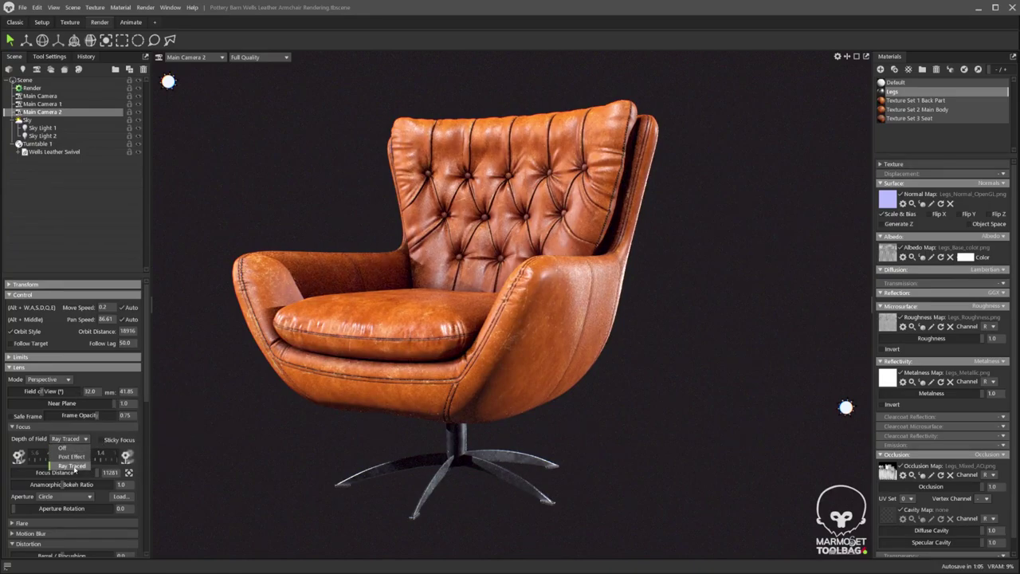
pyautogui.click(74, 457)
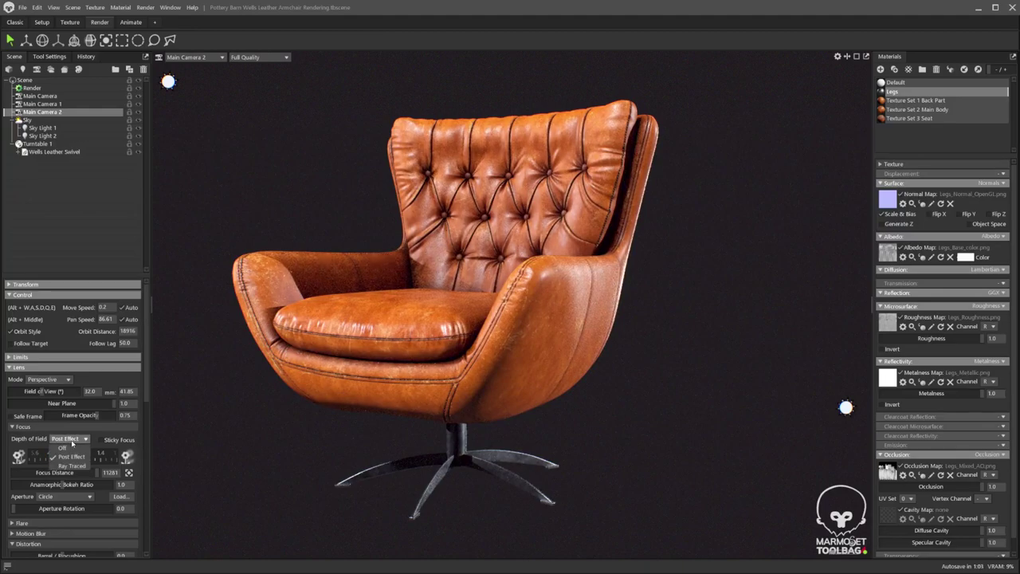
pyautogui.click(72, 465)
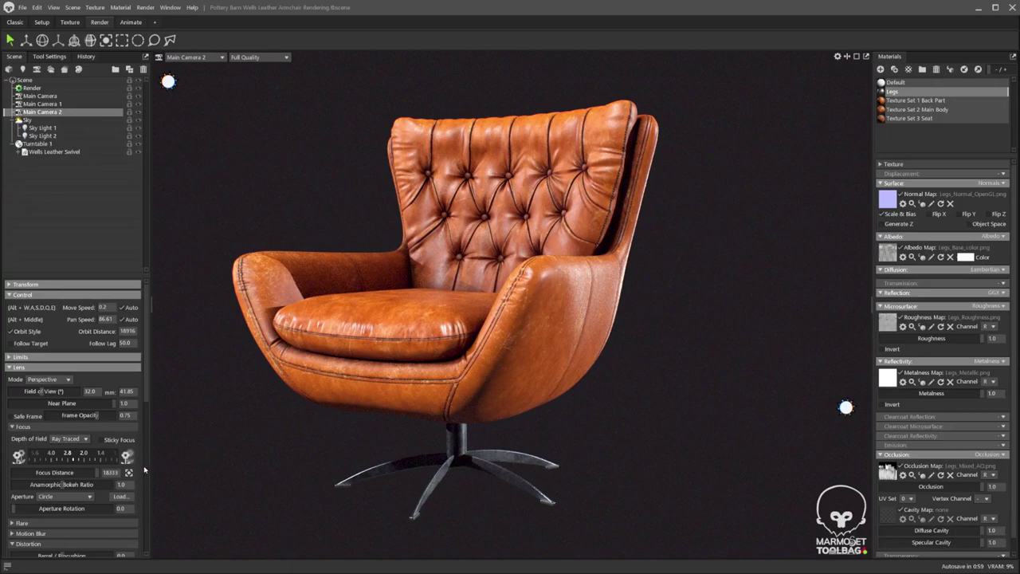
# Refocus Main Camera 2 on the armchair and examine its sharpness from the opposite side.
pyautogui.click(526, 279)
pyautogui.keyDown('alt'); pyautogui.moveTo(447, 275); pyautogui.dragTo(545, 284); pyautogui.keyUp('alt')
pyautogui.scroll(2, 574, 284)
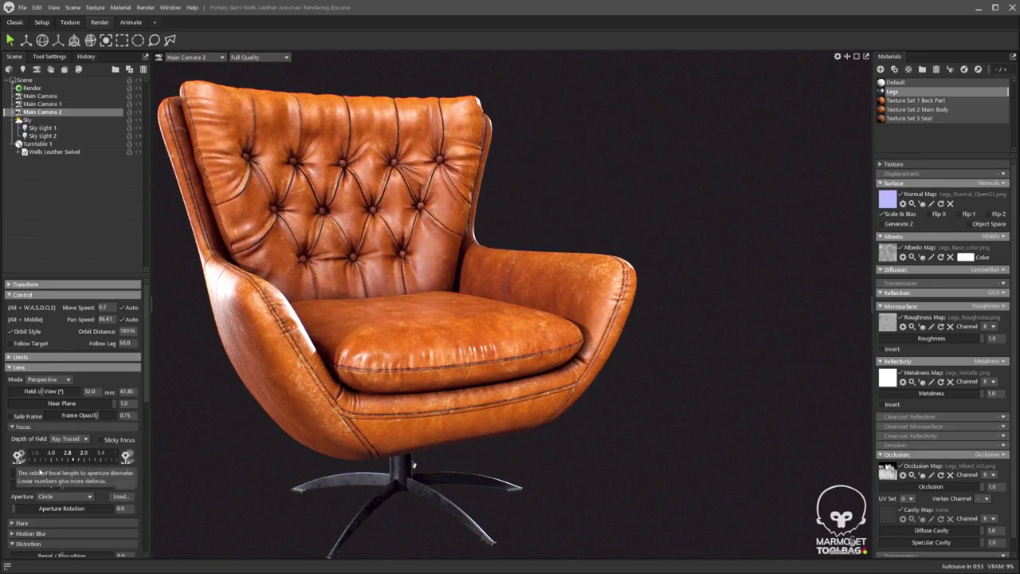
# Reduce Main Camera 2's focus distance to about 63 and frame the armchair's seat and backrest from the front.
pyautogui.moveTo(97, 471); pyautogui.dragTo(43, 472)
pyautogui.keyDown('alt'); pyautogui.moveTo(542, 448); pyautogui.dragTo(444, 427); pyautogui.keyUp('alt')
pyautogui.scroll(3, 434, 392)
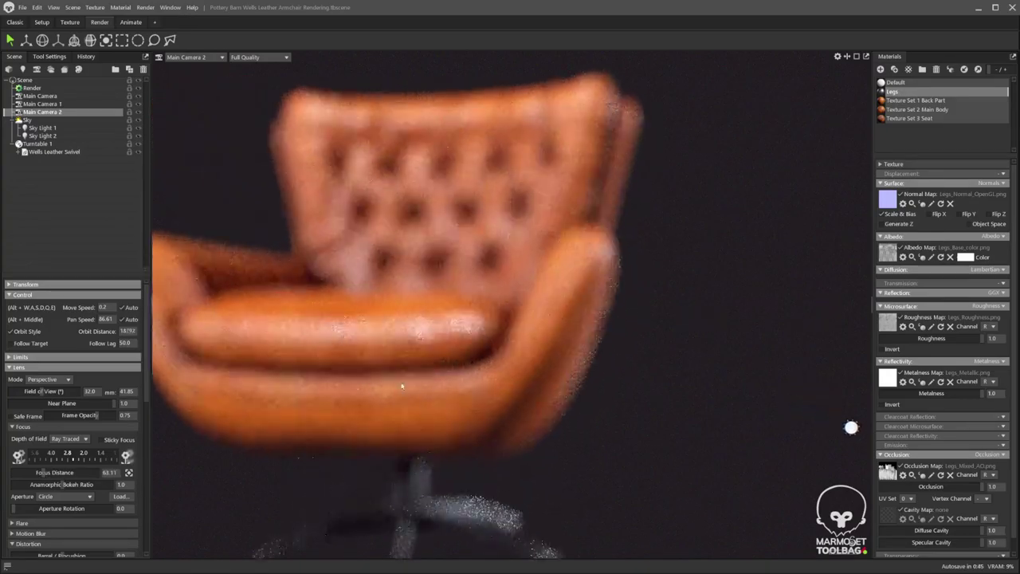
pyautogui.keyDown('alt'); pyautogui.moveTo(403, 385); pyautogui.dragTo(518, 426, button='middle'); pyautogui.keyUp('alt')
pyautogui.scroll(2, 531, 427)
pyautogui.moveTo(530, 427); pyautogui.dragTo(518, 423)
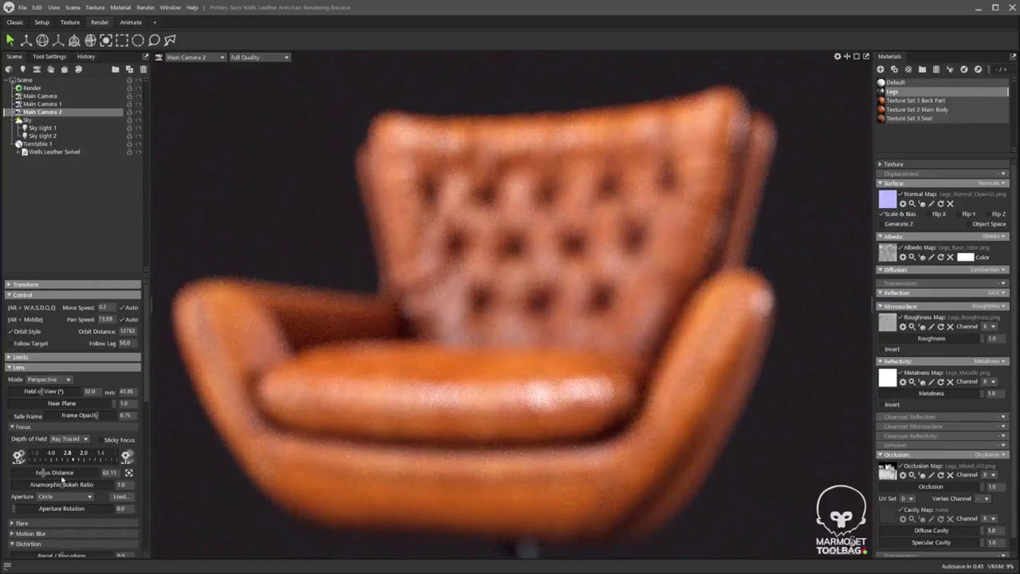
# Readjust Main Camera 2's depth of field to a focus distance of 16594 and an f-stop of about 32.
pyautogui.moveTo(44, 473); pyautogui.dragTo(25, 456)
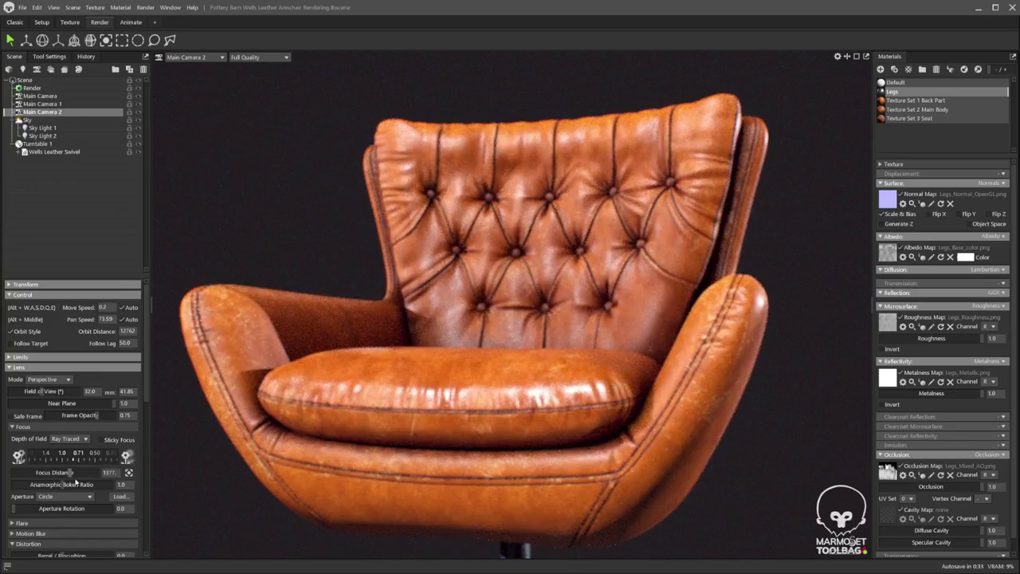
pyautogui.moveTo(70, 473); pyautogui.dragTo(77, 474)
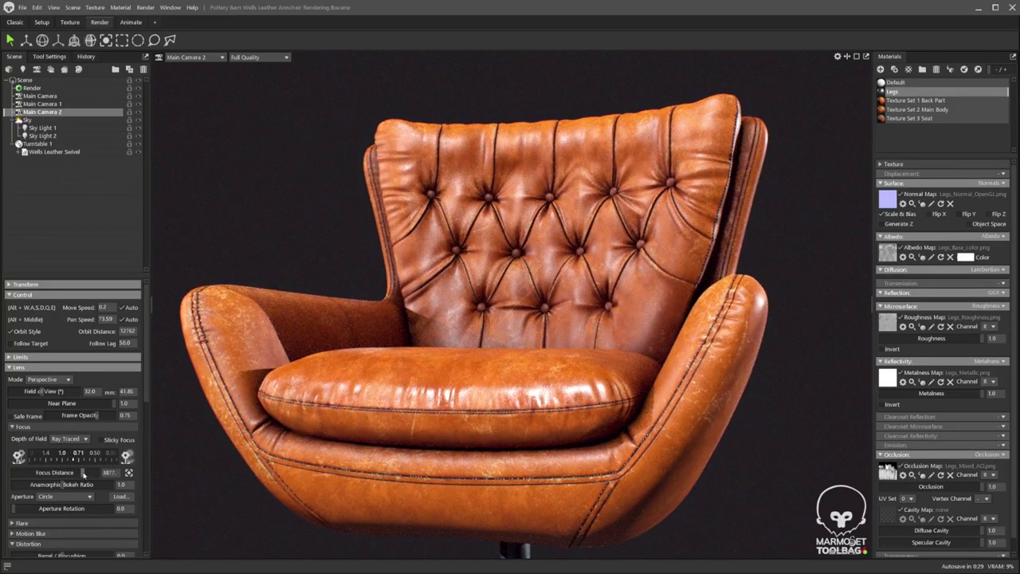
pyautogui.moveTo(71, 455); pyautogui.dragTo(135, 470)
pyautogui.moveTo(101, 455); pyautogui.dragTo(163, 464)
pyautogui.moveTo(59, 460); pyautogui.dragTo(22, 457)
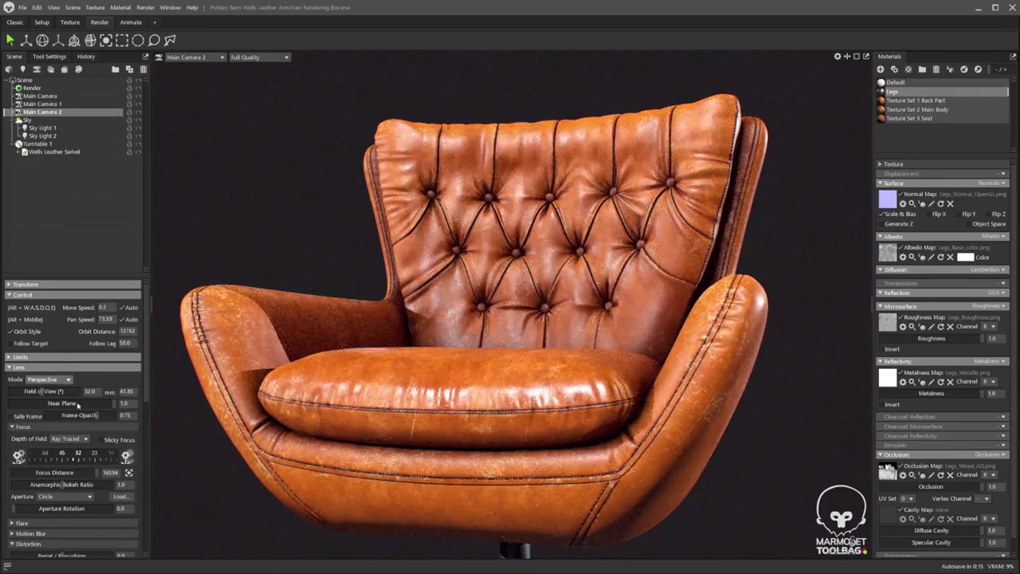
# Set Main Camera 2's f-stop between 1.4 and 2.0 and its focus distance to 1503, with the seat and armrest framed close up.
pyautogui.moveTo(84, 475); pyautogui.dragTo(110, 466)
pyautogui.keyDown('alt'); pyautogui.moveTo(626, 369); pyautogui.dragTo(558, 387); pyautogui.keyUp('alt')
pyautogui.scroll(2, 558, 387)
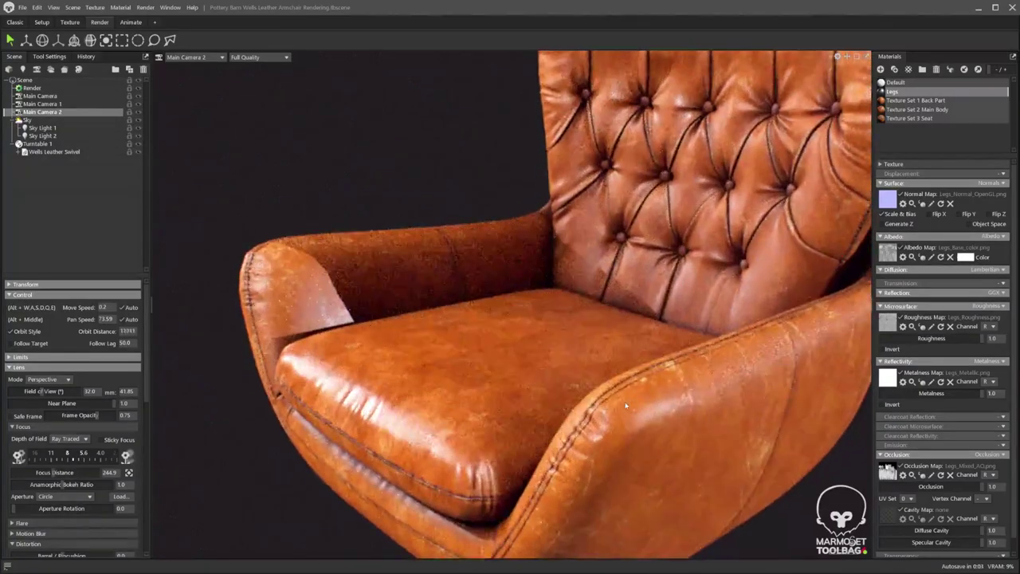
pyautogui.keyDown('alt'); pyautogui.moveTo(558, 386); pyautogui.dragTo(522, 327, button='middle'); pyautogui.keyUp('alt')
pyautogui.keyDown('alt'); pyautogui.moveTo(521, 327); pyautogui.dragTo(500, 292); pyautogui.keyUp('alt')
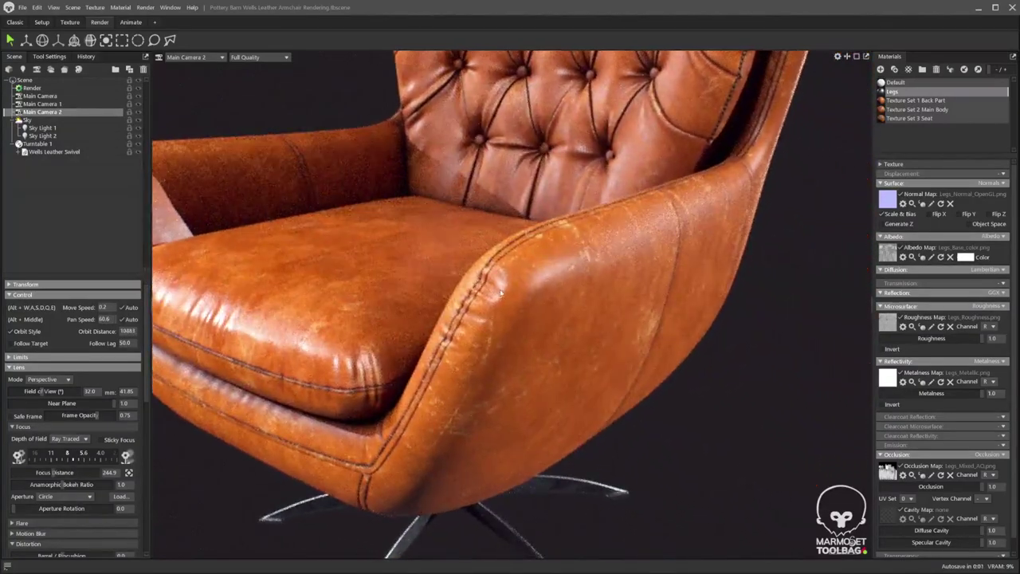
pyautogui.moveTo(55, 472); pyautogui.dragTo(2, 460)
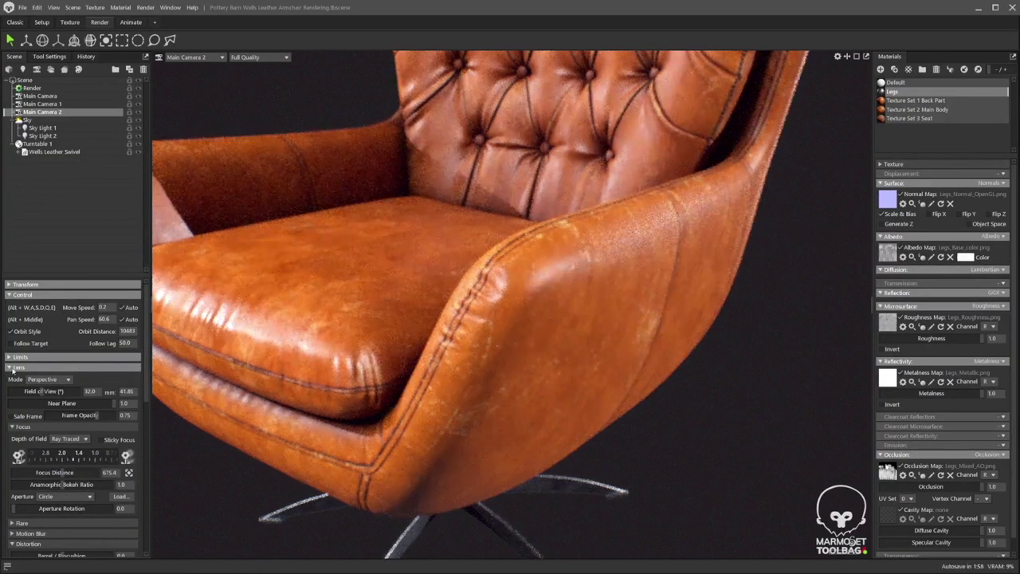
pyautogui.moveTo(65, 474); pyautogui.dragTo(72, 472)
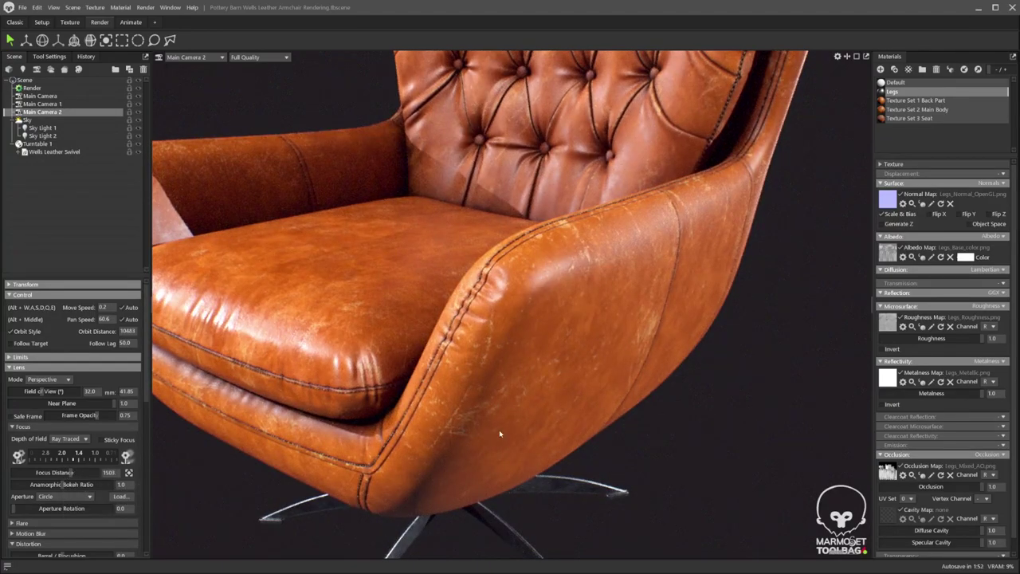
# Turn ray tracing off and back on, and examine the leather of the armrest and seat close up.
pyautogui.click(32, 88)
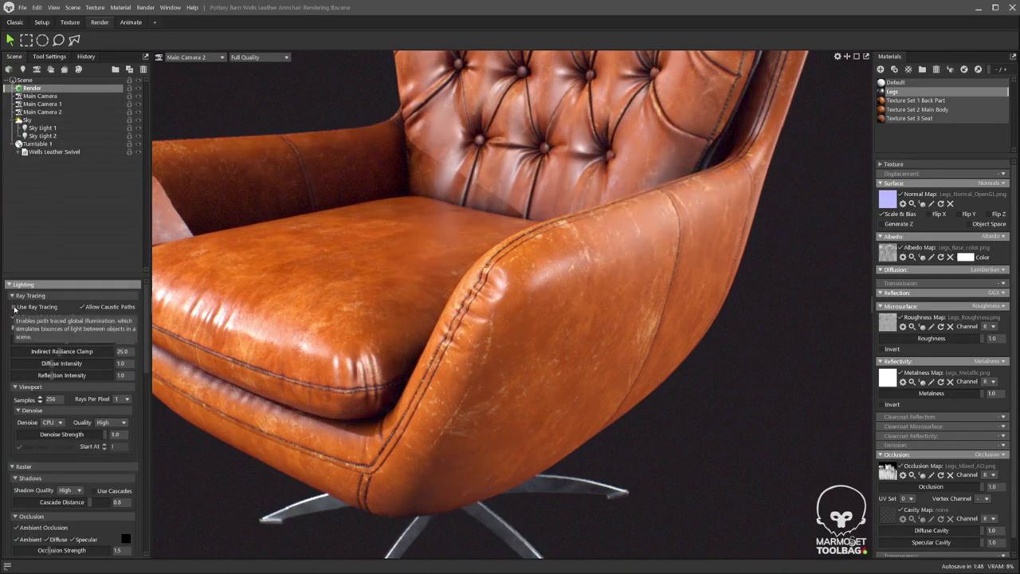
pyautogui.click(14, 308)
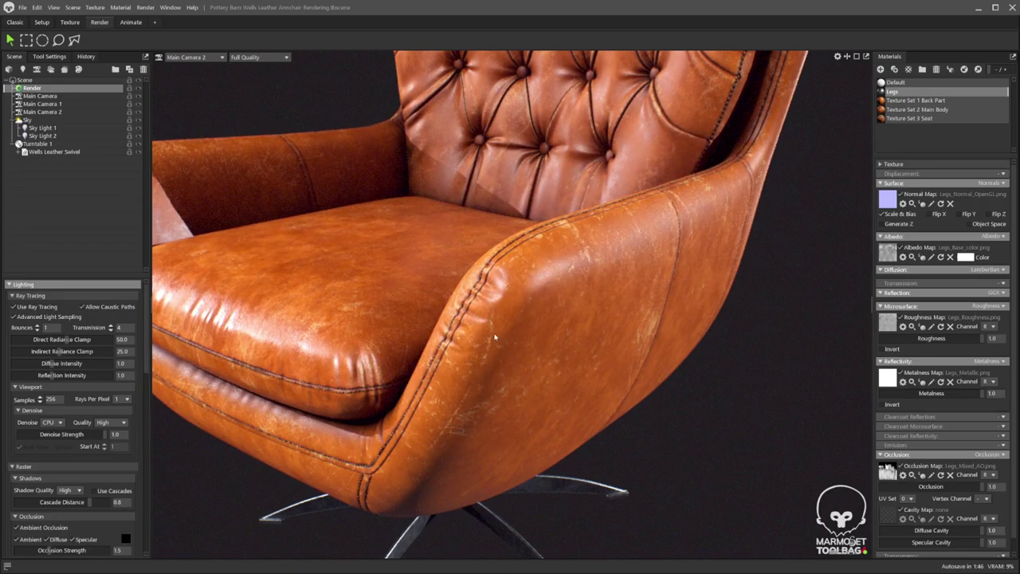
pyautogui.moveTo(494, 336); pyautogui.dragTo(541, 317, button='middle')
pyautogui.scroll(2, 541, 318)
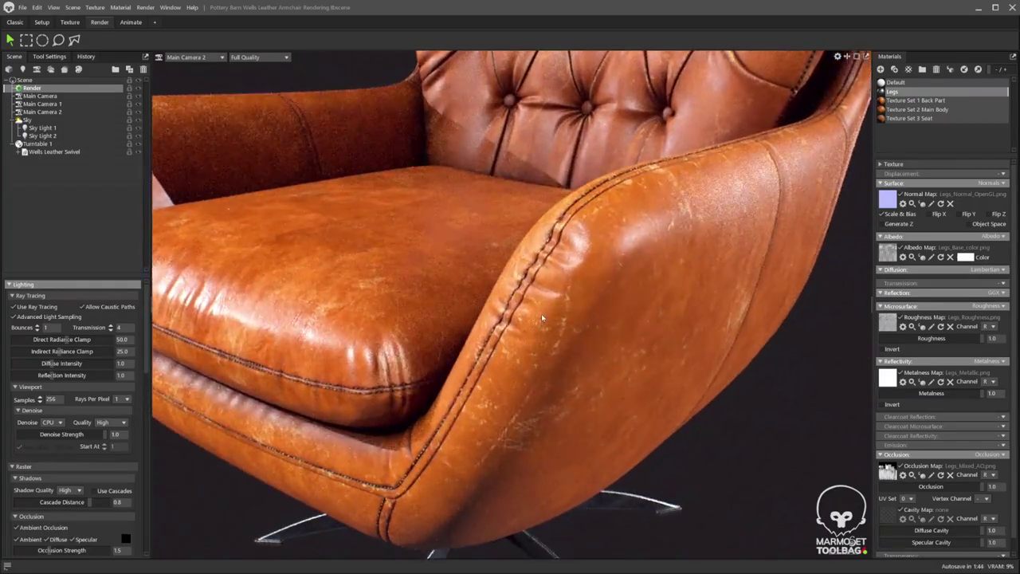
pyautogui.moveTo(541, 319); pyautogui.dragTo(535, 321)
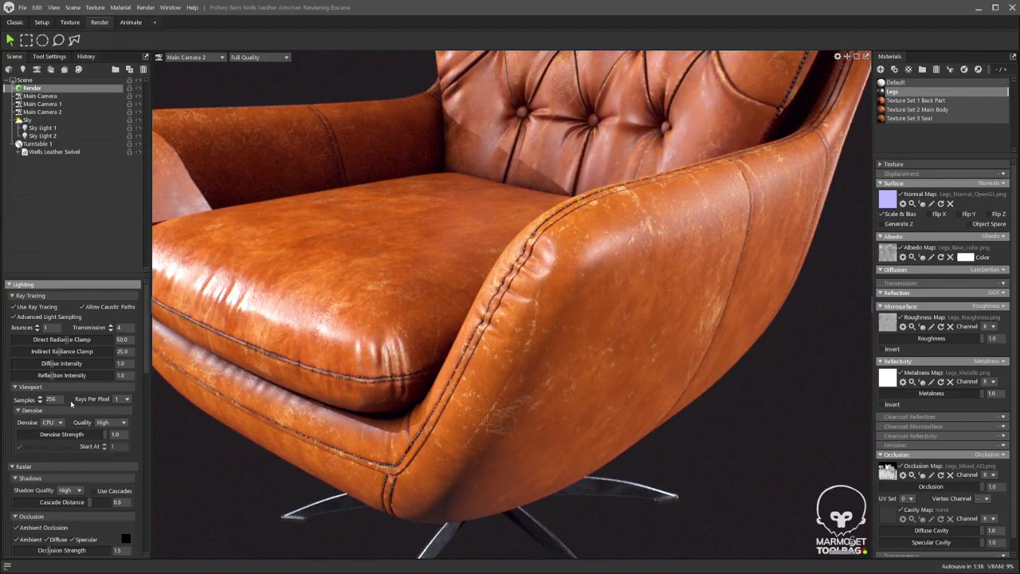
# Raise Main Camera 2's focus distance to 2280, then turn its depth of field off.
pyautogui.scroll(-3, 77, 453)
pyautogui.click(42, 111)
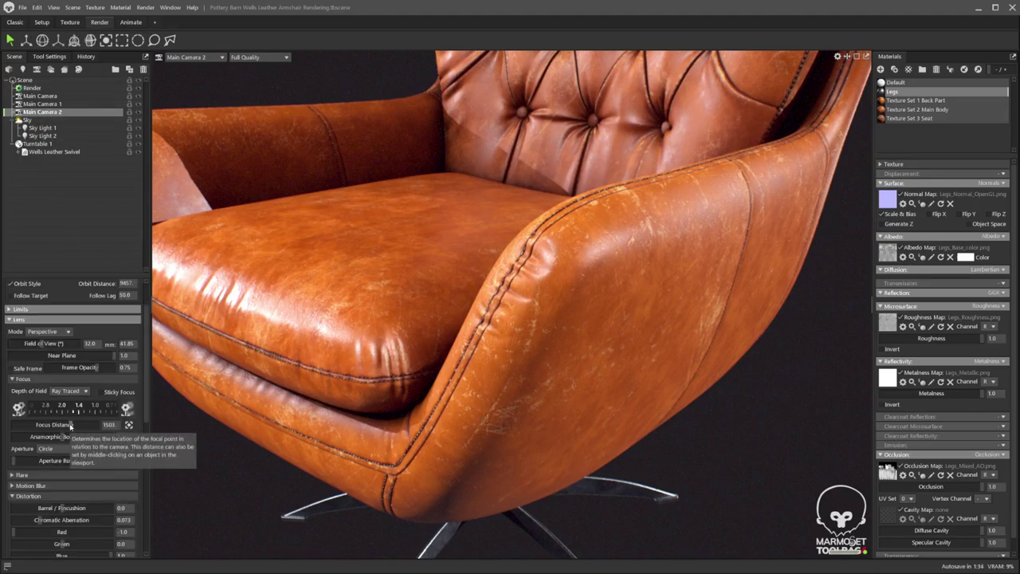
pyautogui.moveTo(72, 424); pyautogui.dragTo(77, 425)
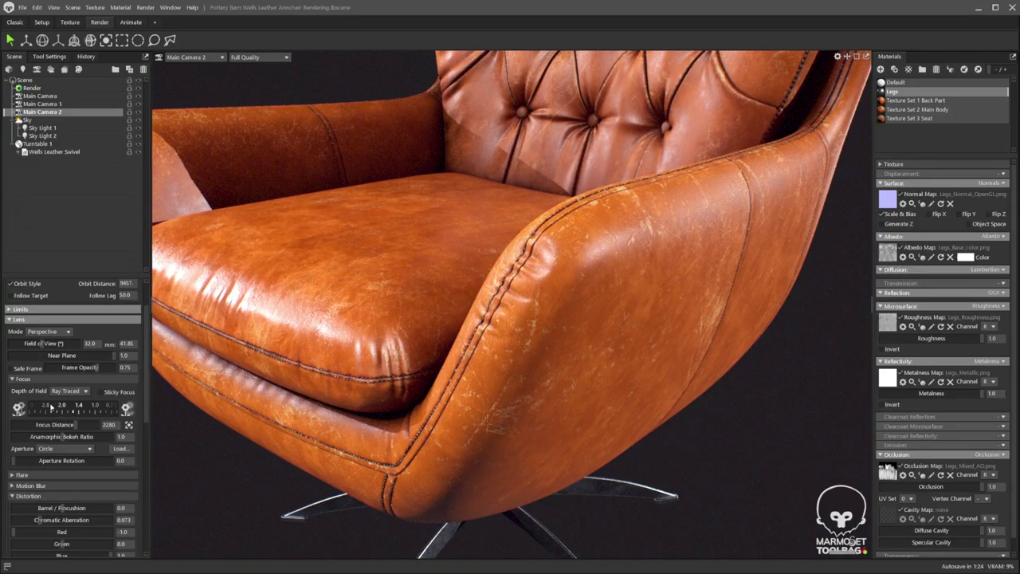
pyautogui.click(70, 391)
pyautogui.click(76, 404)
pyautogui.click(75, 393)
pyautogui.click(74, 401)
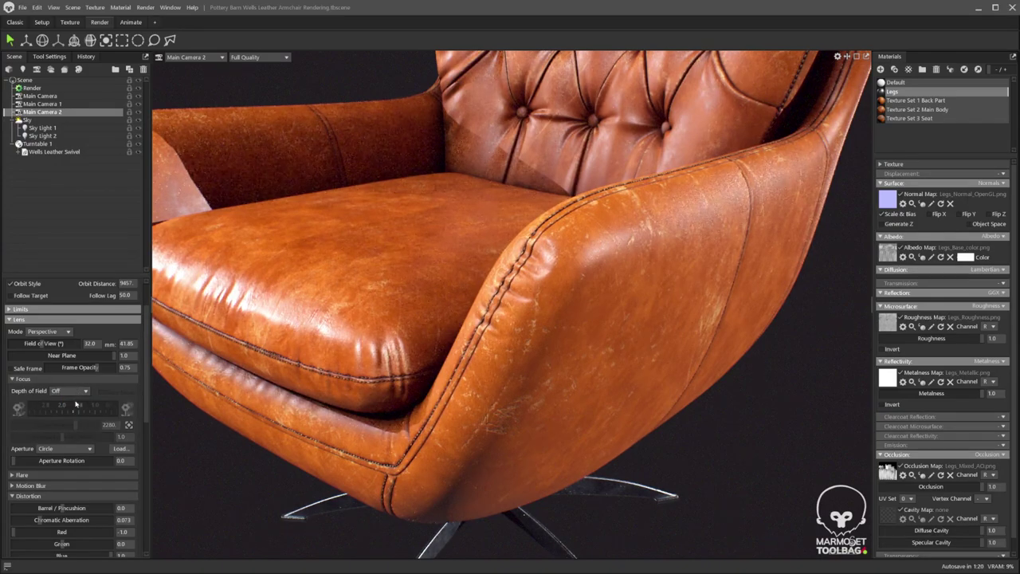
# Frame the whole armchair from the front at a slight angle and switch to the Animate workspace.
pyautogui.scroll(-3, 551, 343)
pyautogui.scroll(-3, 551, 345)
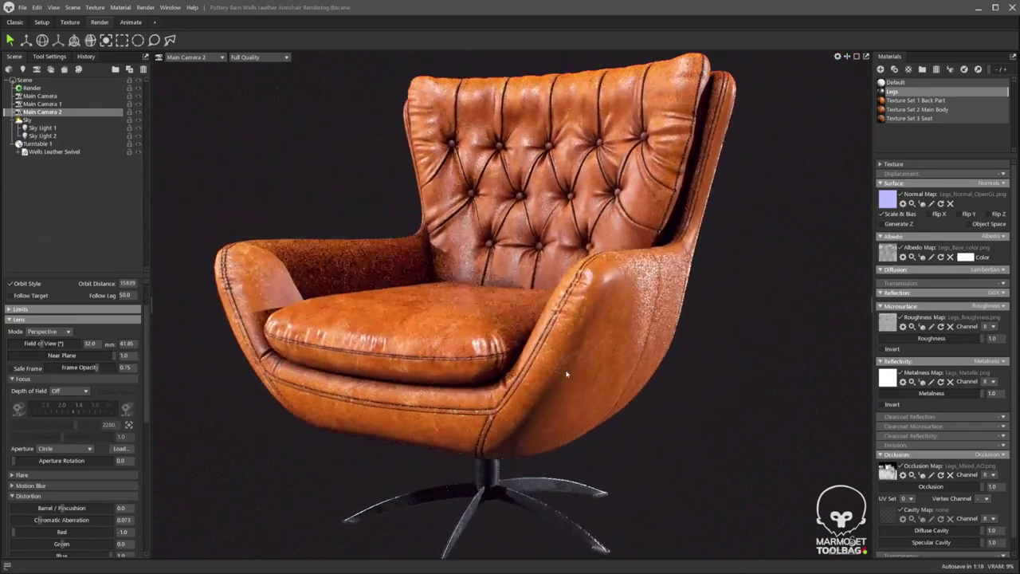
pyautogui.keyDown('alt'); pyautogui.moveTo(547, 318); pyautogui.dragTo(549, 332); pyautogui.keyUp('alt')
pyautogui.click(130, 21)
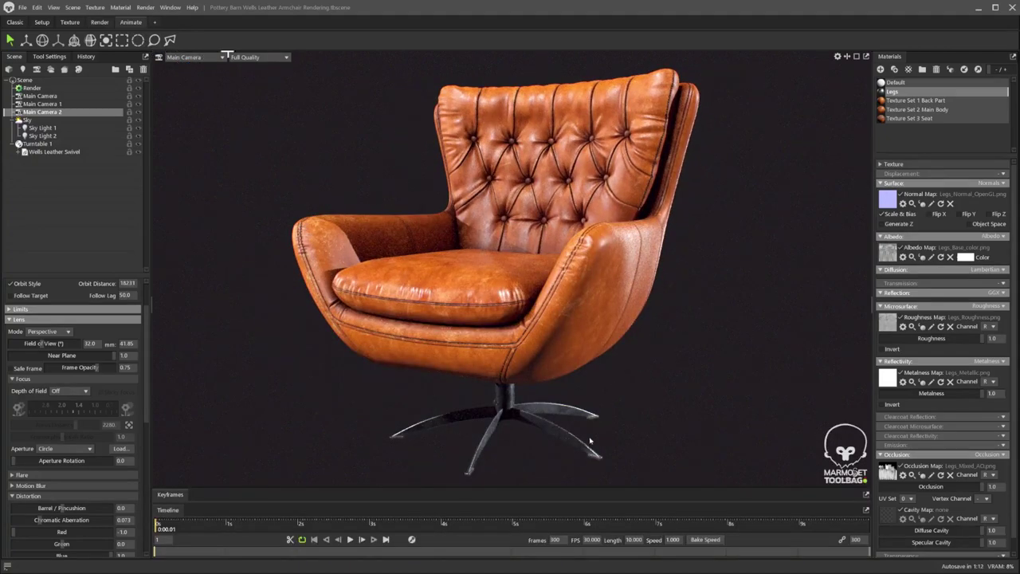
# Play the start of the turntable animation and return to the first frame.
pyautogui.click(350, 539)
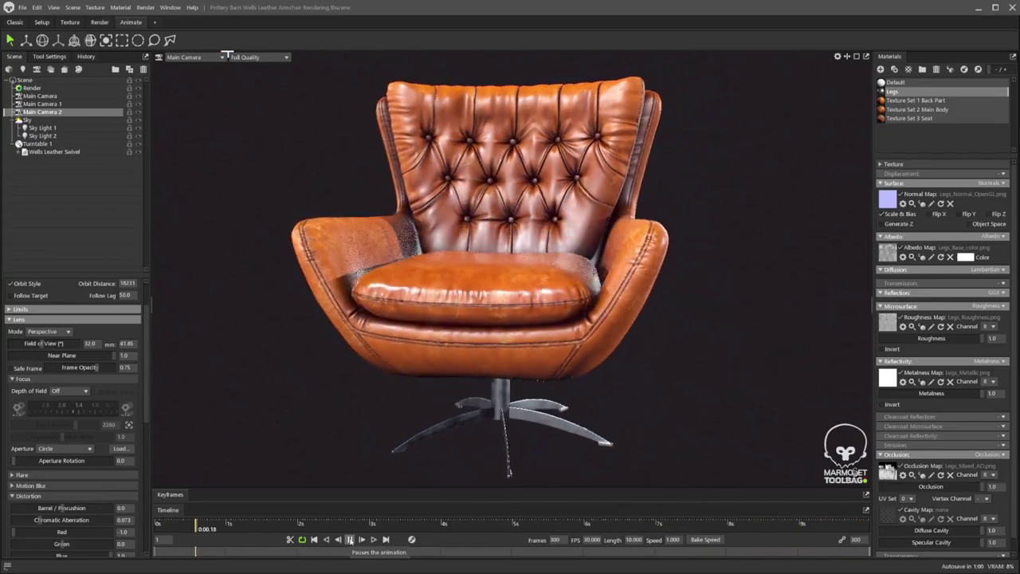
pyautogui.click(349, 539)
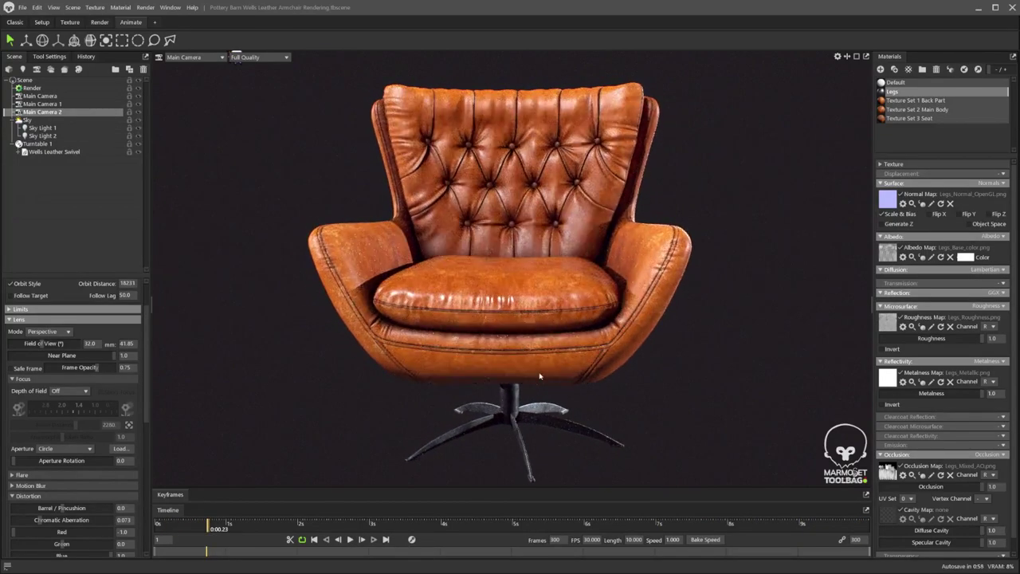
pyautogui.click(316, 539)
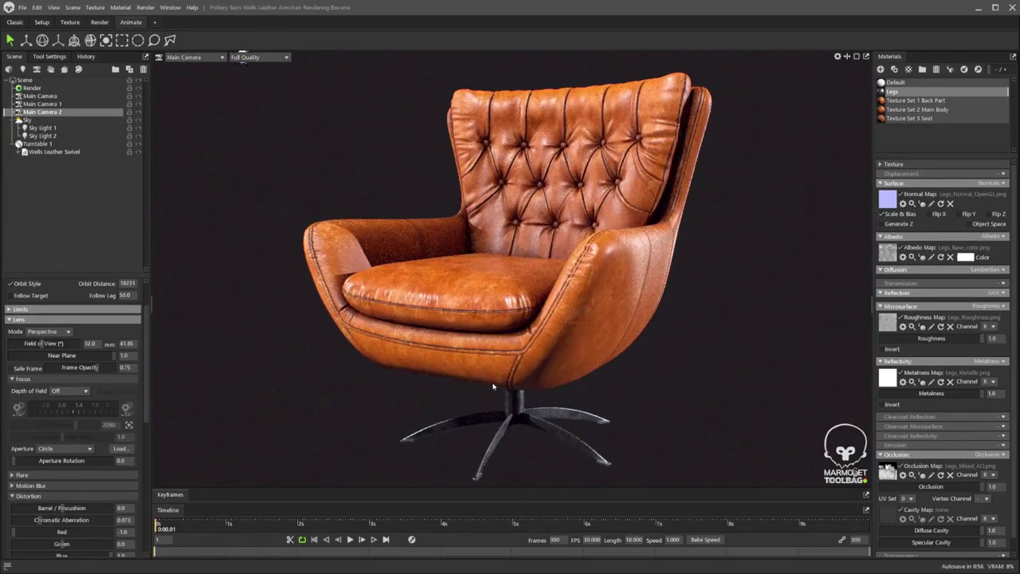
# Rotate Main Camera's view toward the armchair's side and preview most of a full turntable rotation, pausing near the end.
pyautogui.keyDown('alt'); pyautogui.moveTo(500, 382); pyautogui.dragTo(474, 380); pyautogui.keyUp('alt')
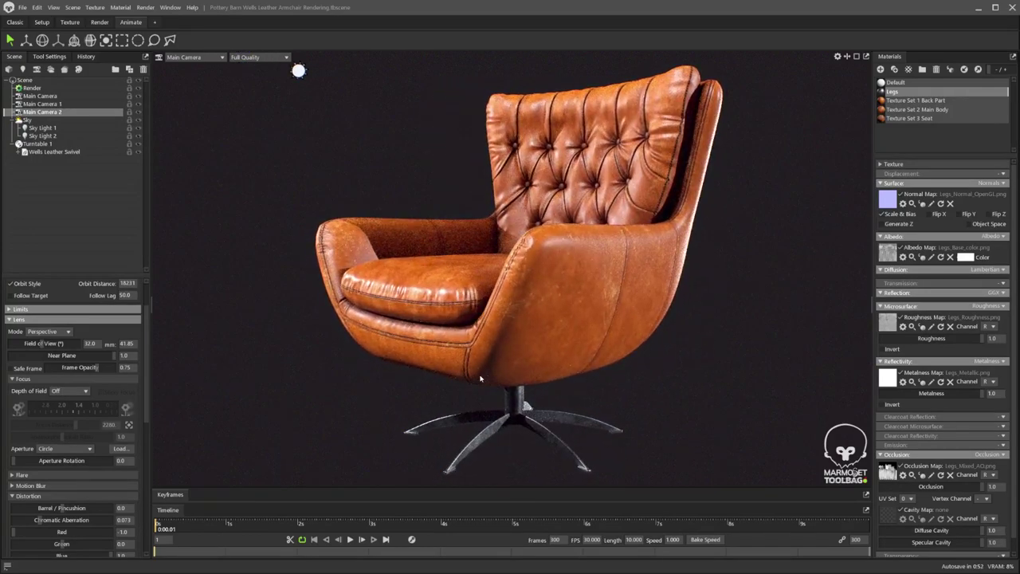
pyautogui.click(349, 540)
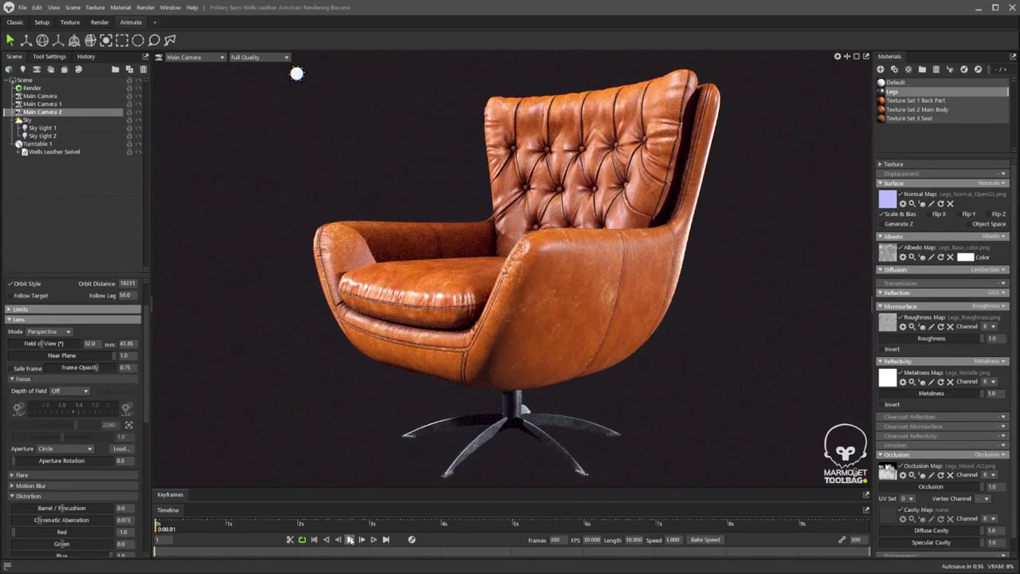
pyautogui.click(349, 539)
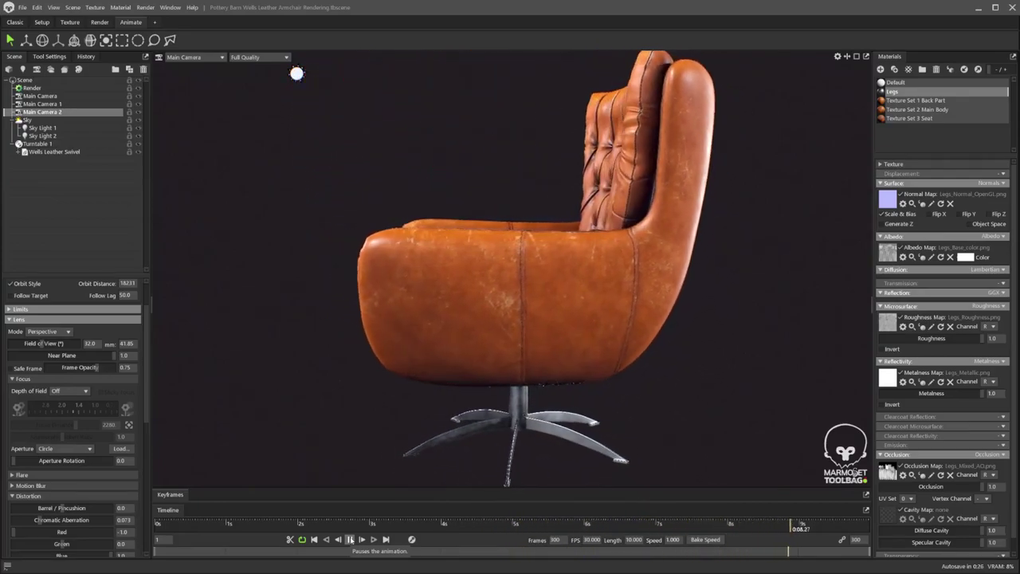
pyautogui.click(349, 540)
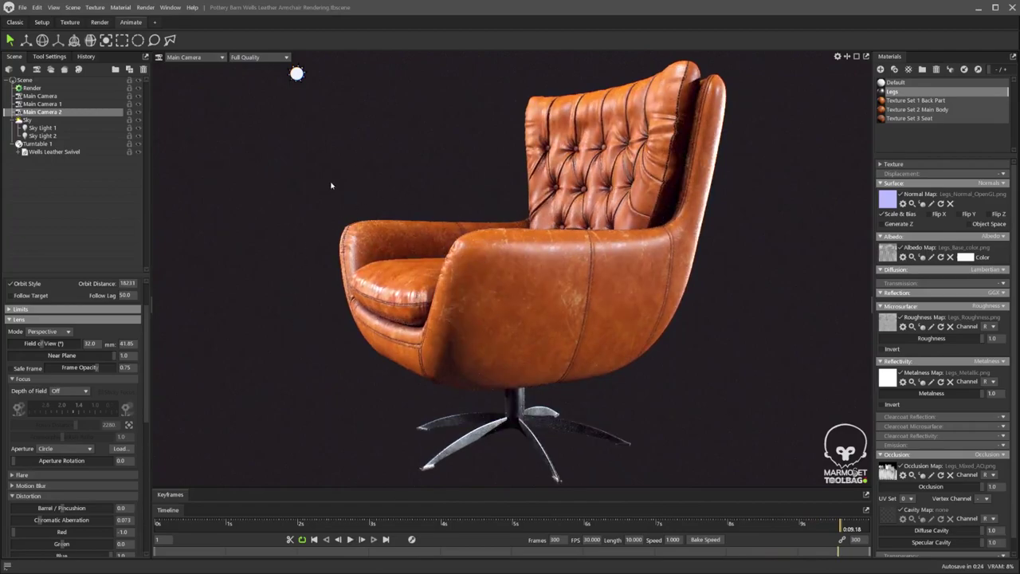
# Turn off ray tracing in the render settings, preview the turntable rotation again and return to the first frame.
pyautogui.click(32, 88)
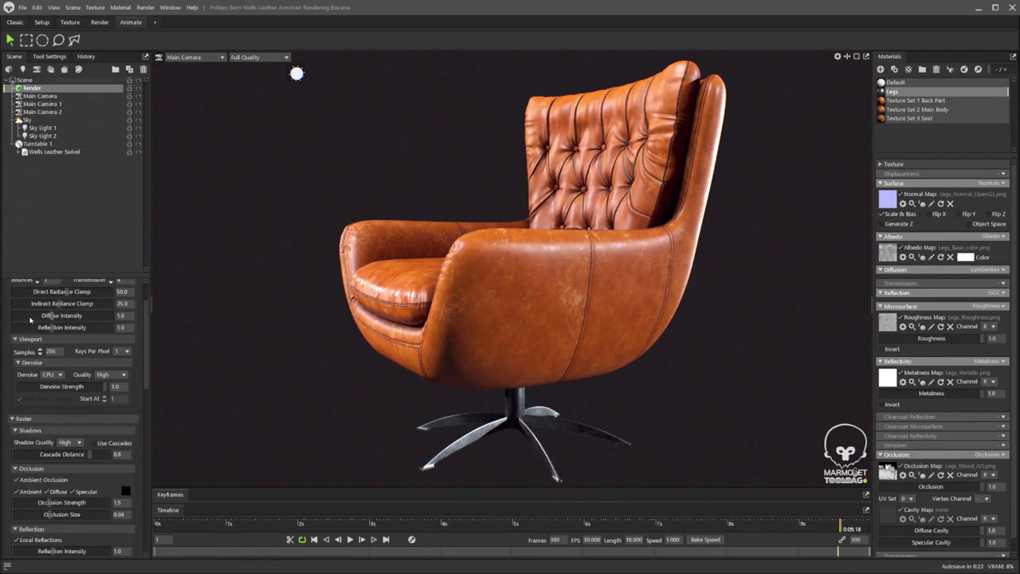
pyautogui.scroll(1, 88, 337)
pyautogui.click(12, 307)
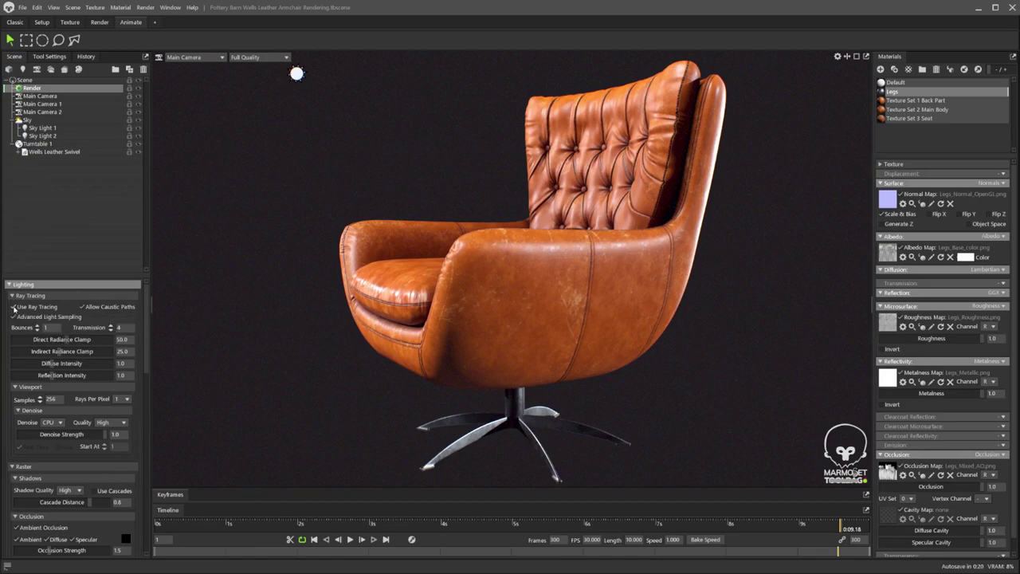
pyautogui.click(351, 540)
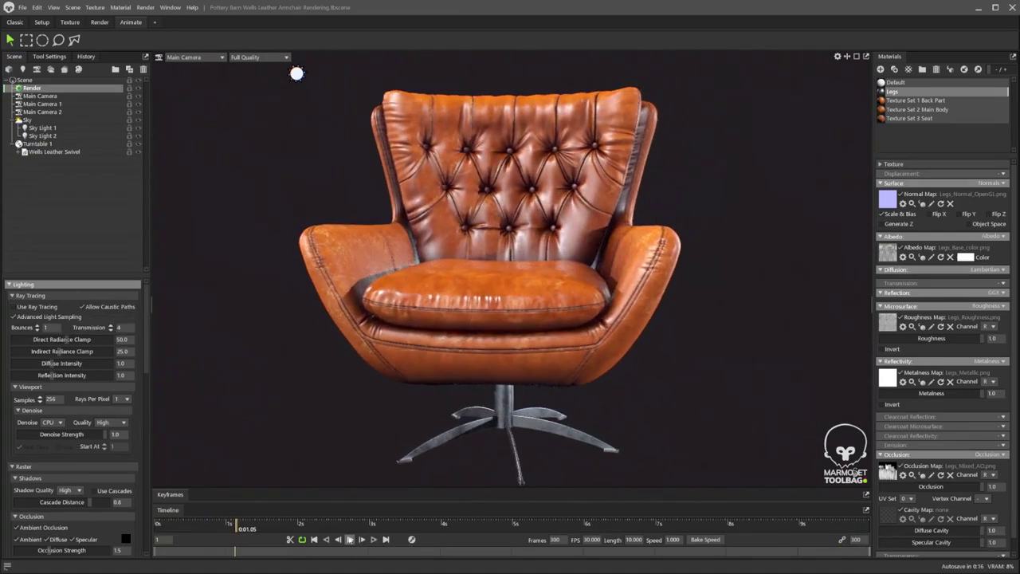
pyautogui.click(314, 539)
# Render the turntable video from Main Camera 2 as a 1920 x 1080 MPEG4 and save the scene.
pyautogui.moveTo(145, 362); pyautogui.dragTo(146, 501)
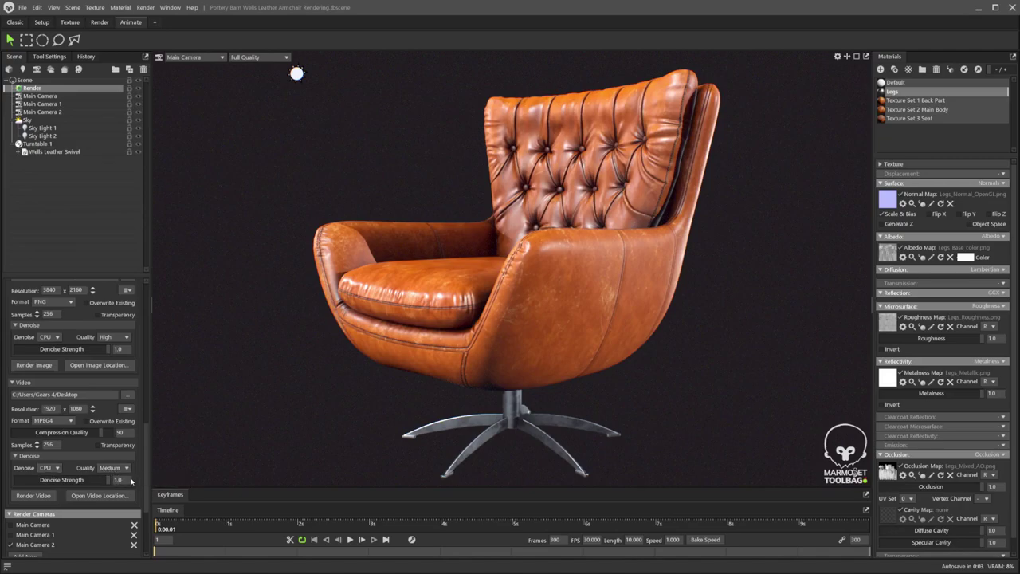
pyautogui.click(34, 496)
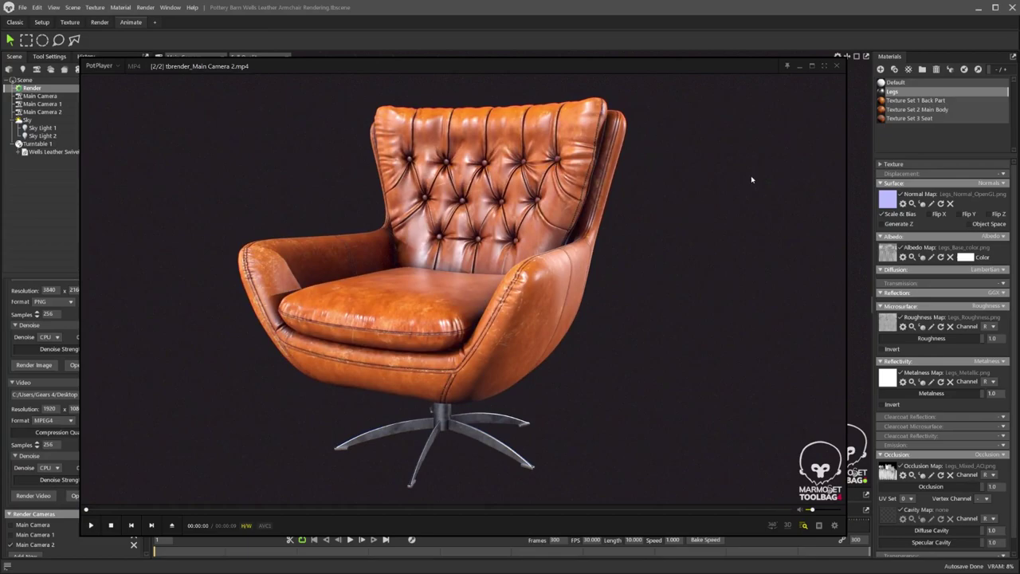
pyautogui.click(836, 66)
pyautogui.click(22, 7)
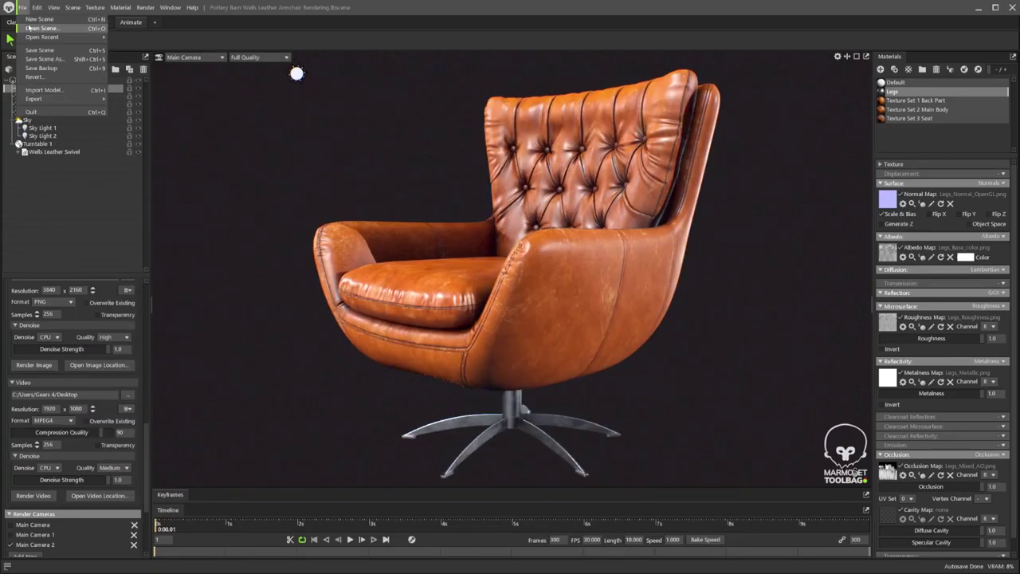
pyautogui.click(36, 50)
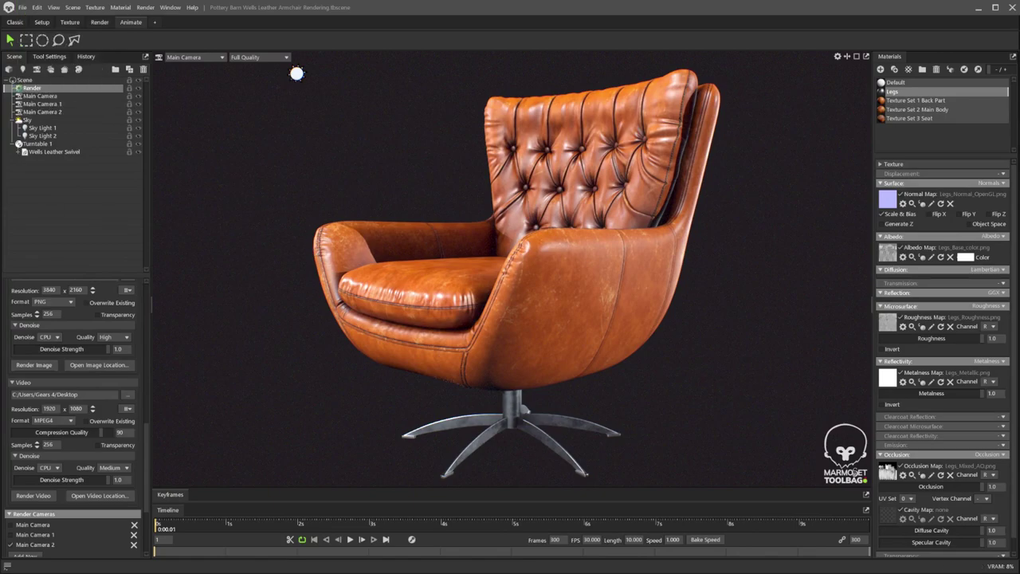